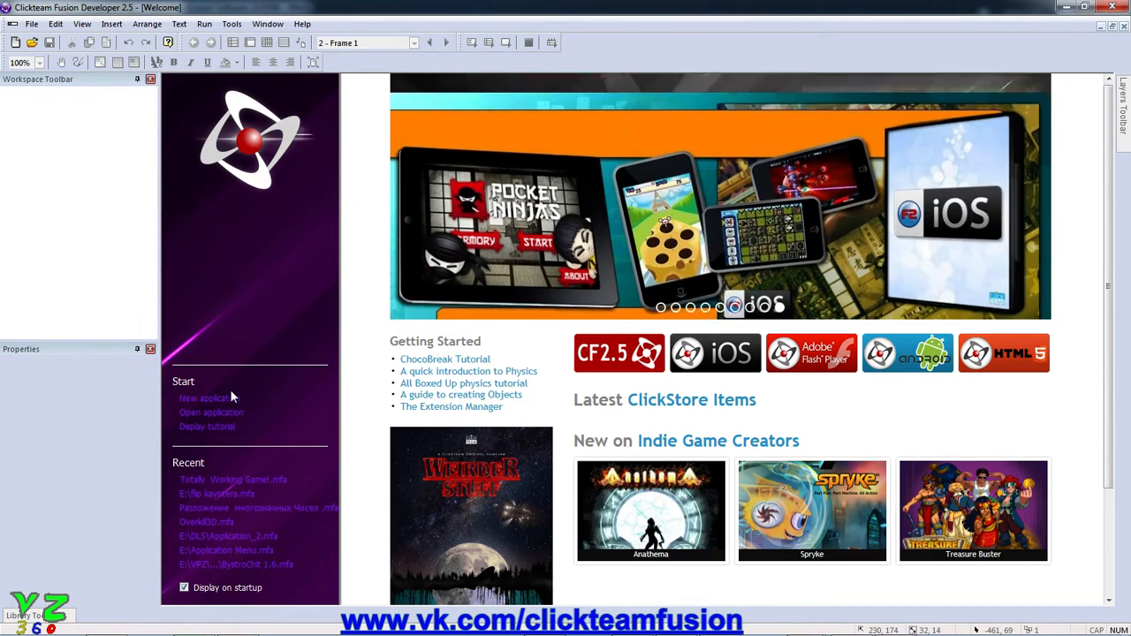
Create a new application and open its Frame 1 in the frame editor.
left_click(208, 399)
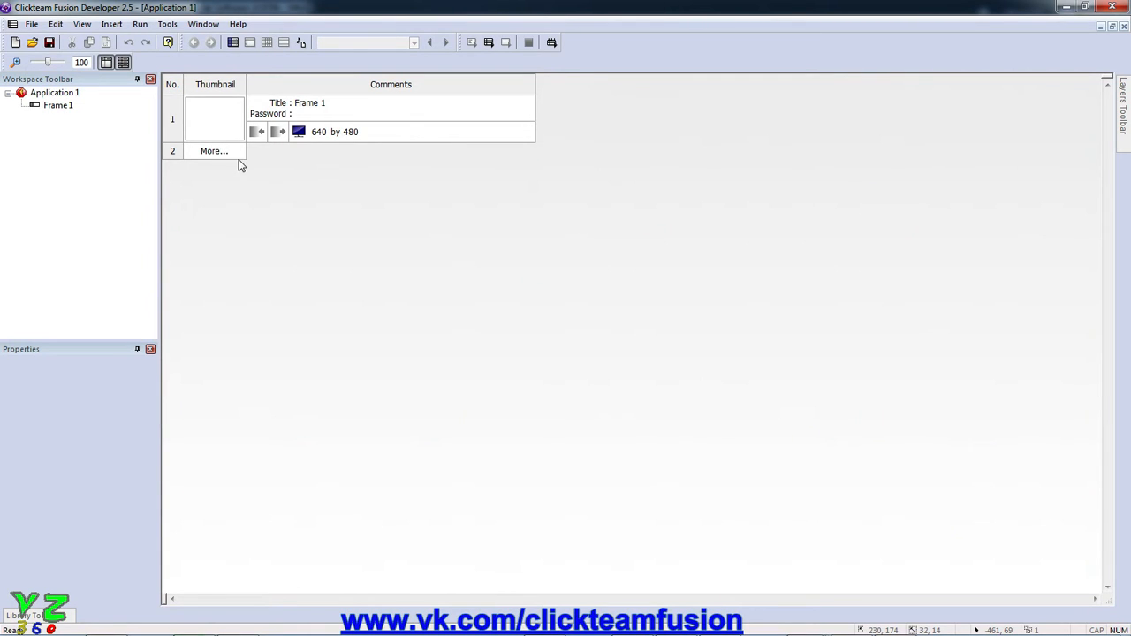
double_click(212, 121)
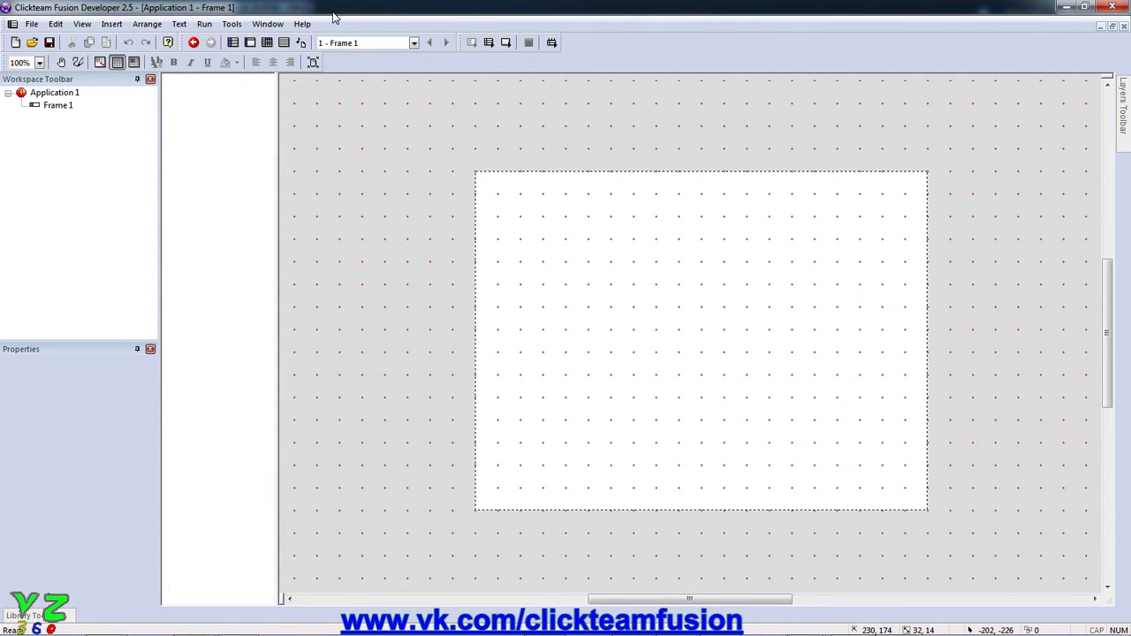
left_click(117, 62)
left_click(115, 65)
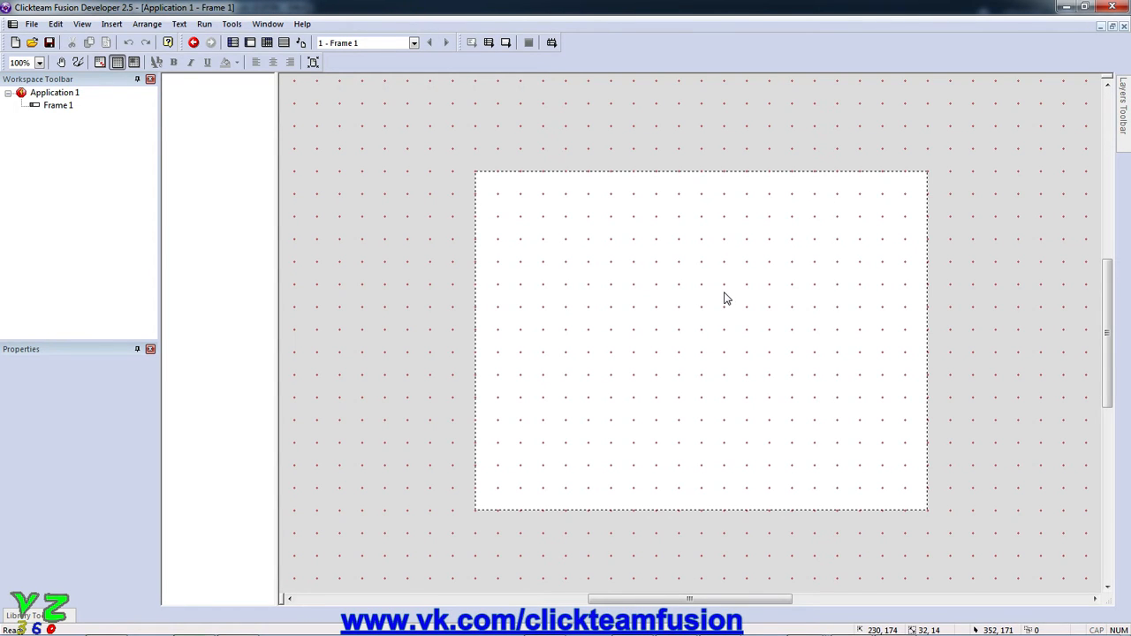
Insert an Active object into the upper middle of the frame at about 281, 109.
double_click(724, 299)
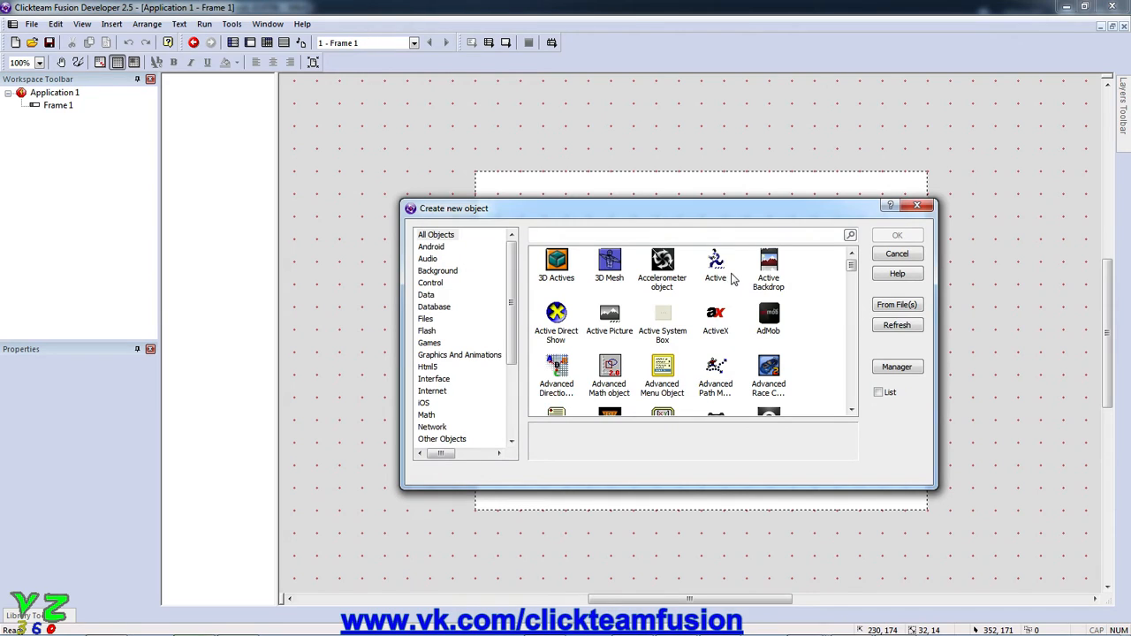
double_click(717, 265)
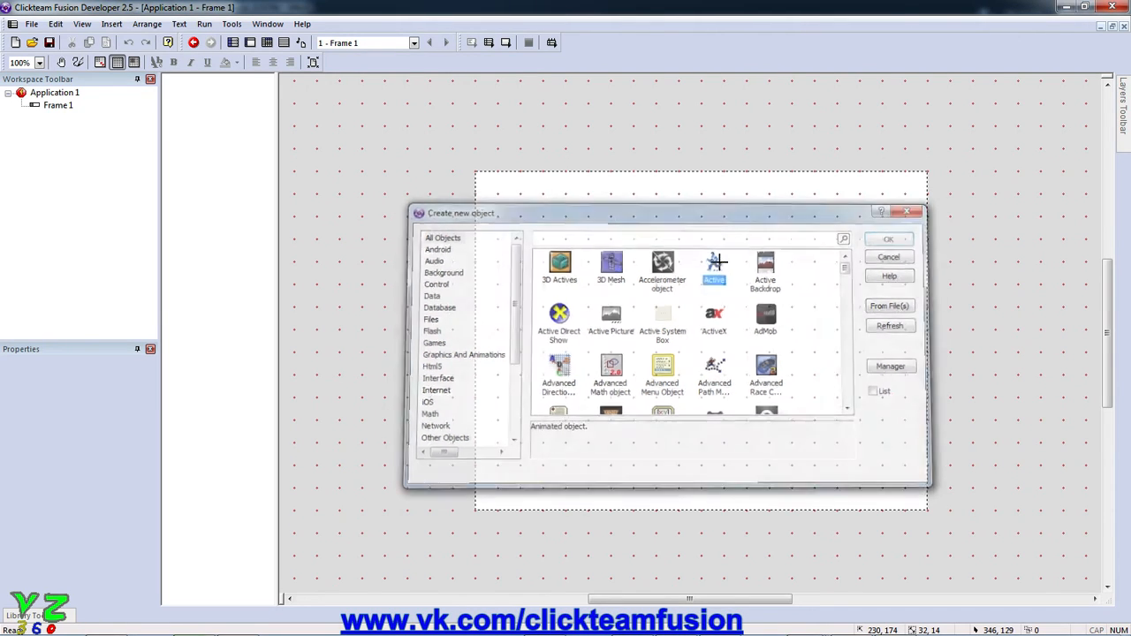
left_click(688, 263)
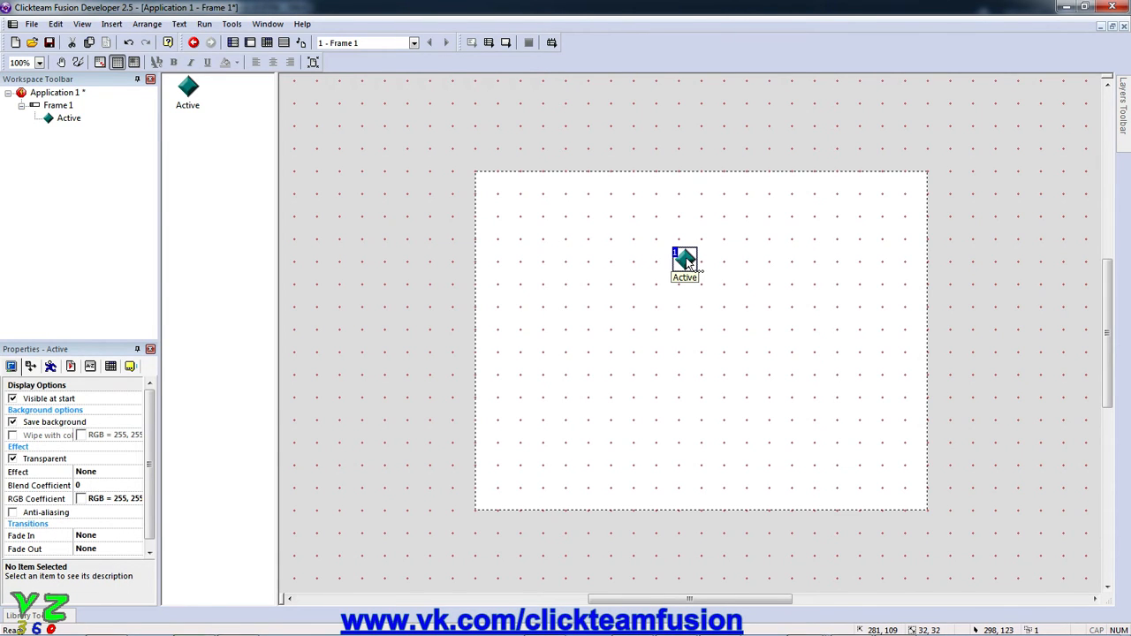
Cover the Active object's whole image with a filled black rectangle without an outline and save the image.
double_click(685, 257)
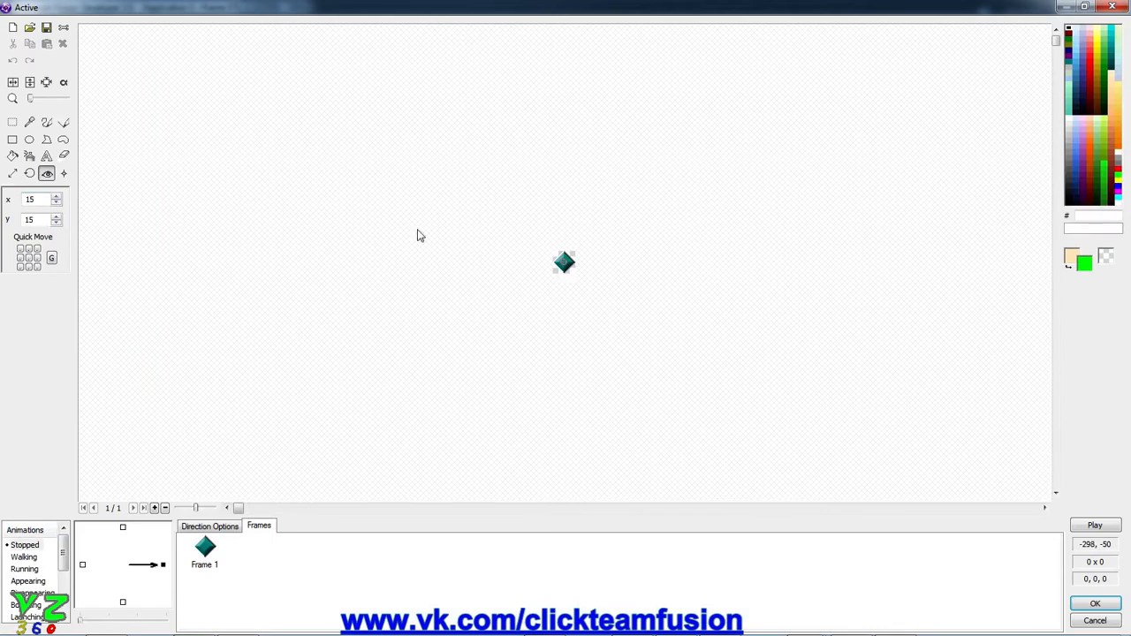
left_click(13, 142)
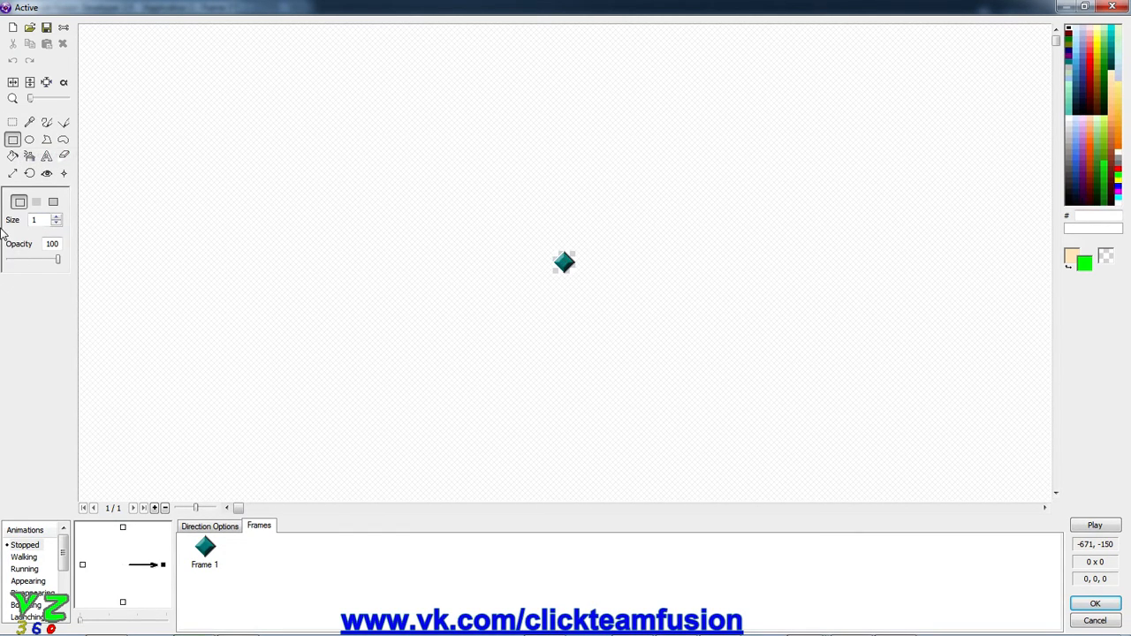
left_click(37, 202)
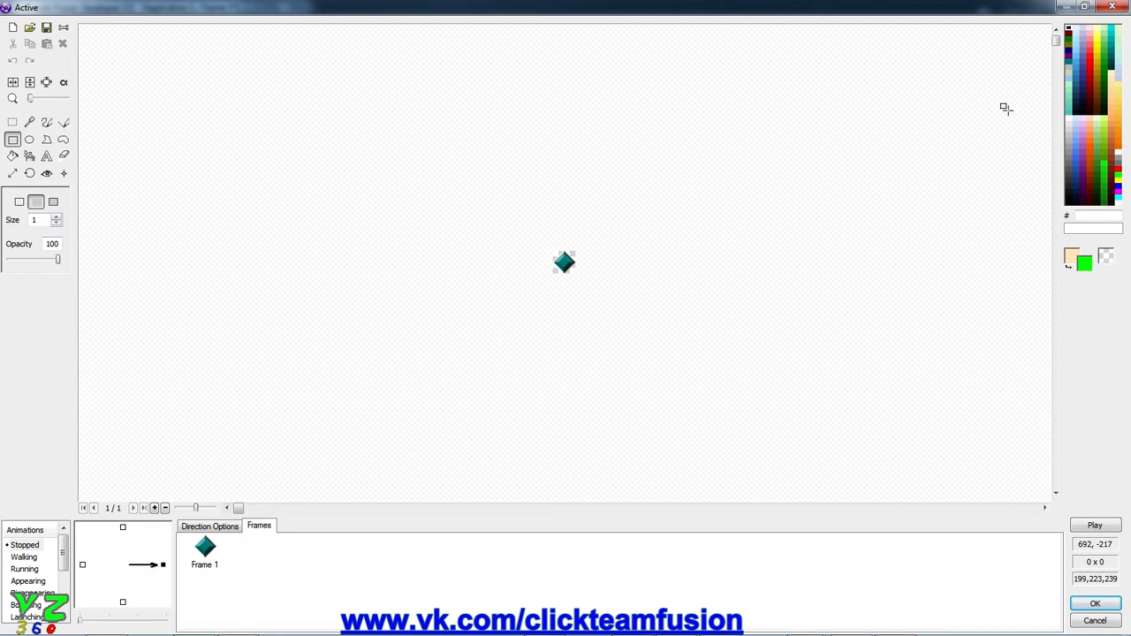
left_click(1069, 31)
left_click_drag(618, 221, 540, 274)
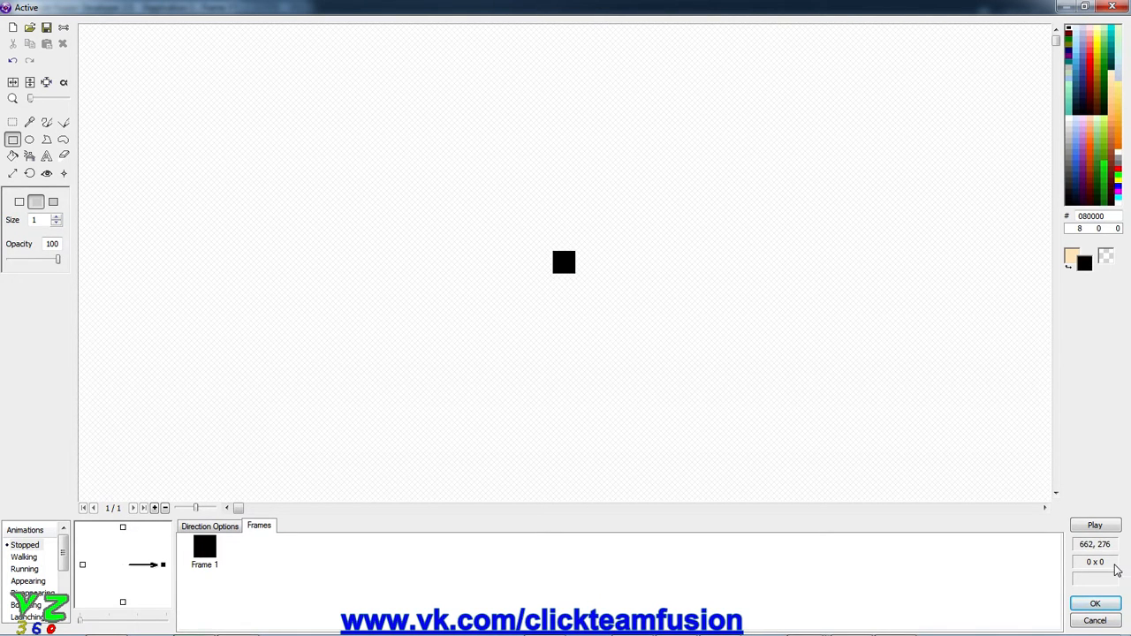
left_click(1094, 604)
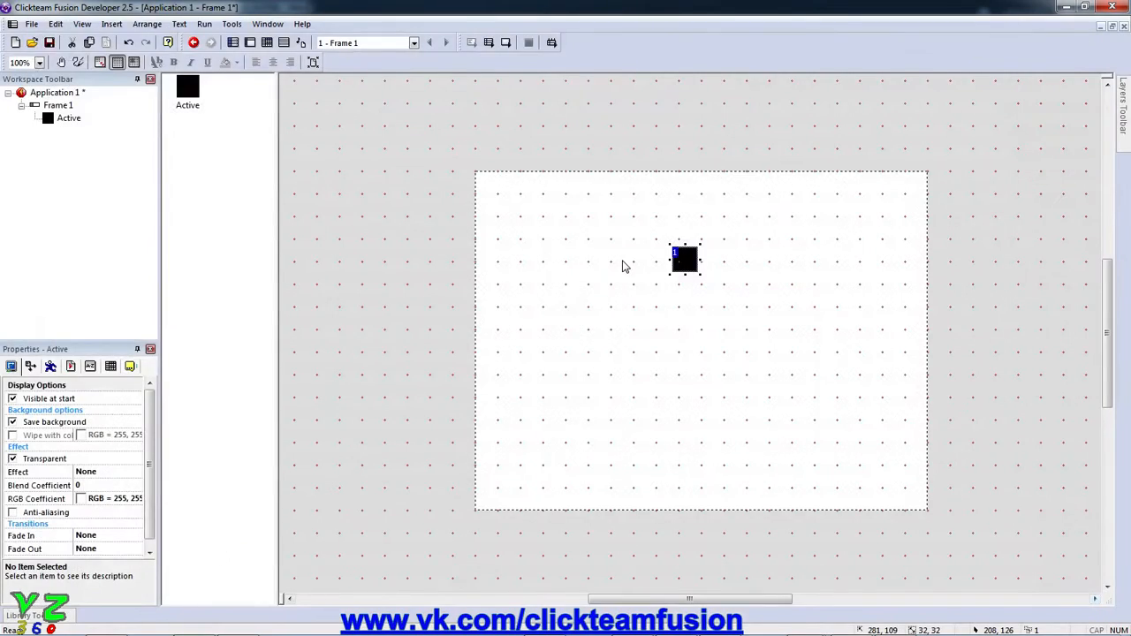
left_click(606, 282)
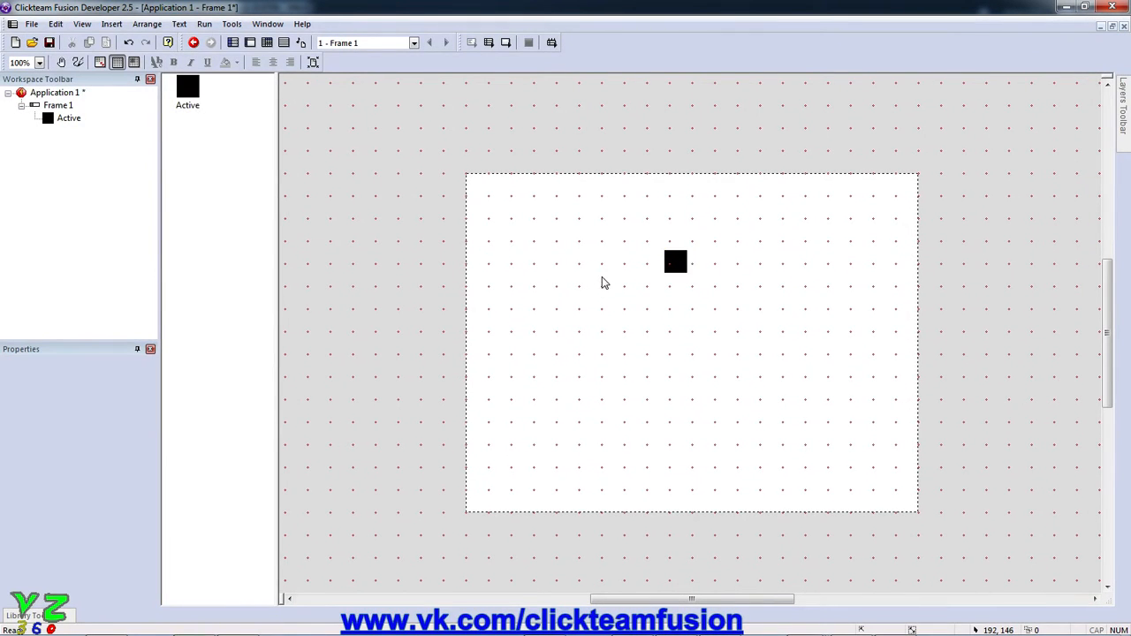
Rename the black square object as Body.
left_click(675, 269)
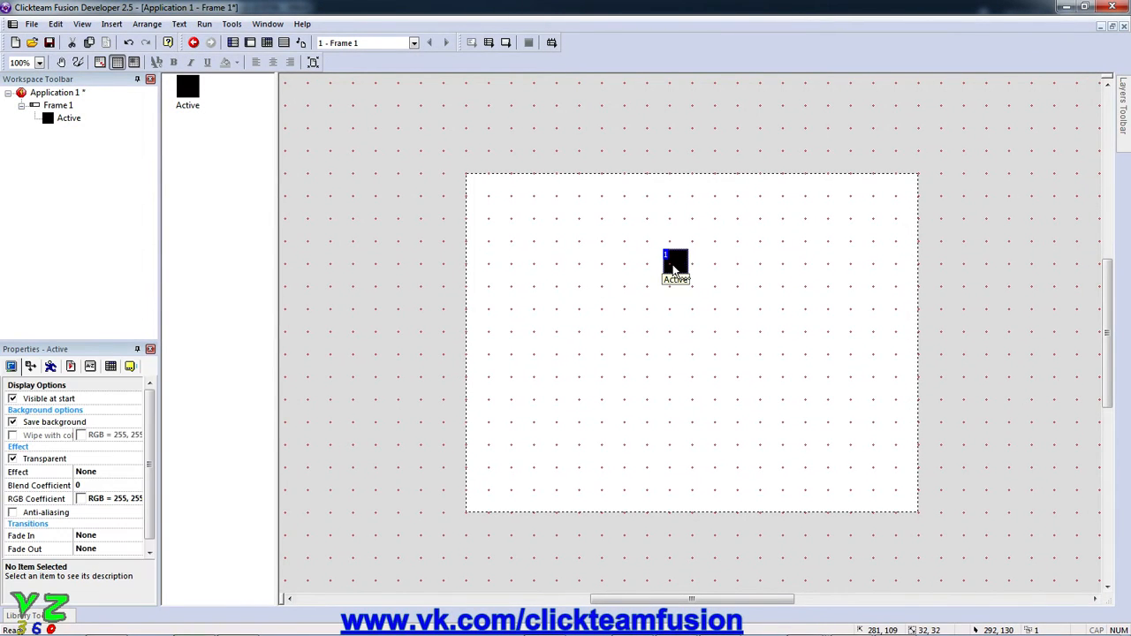
right_click(675, 271)
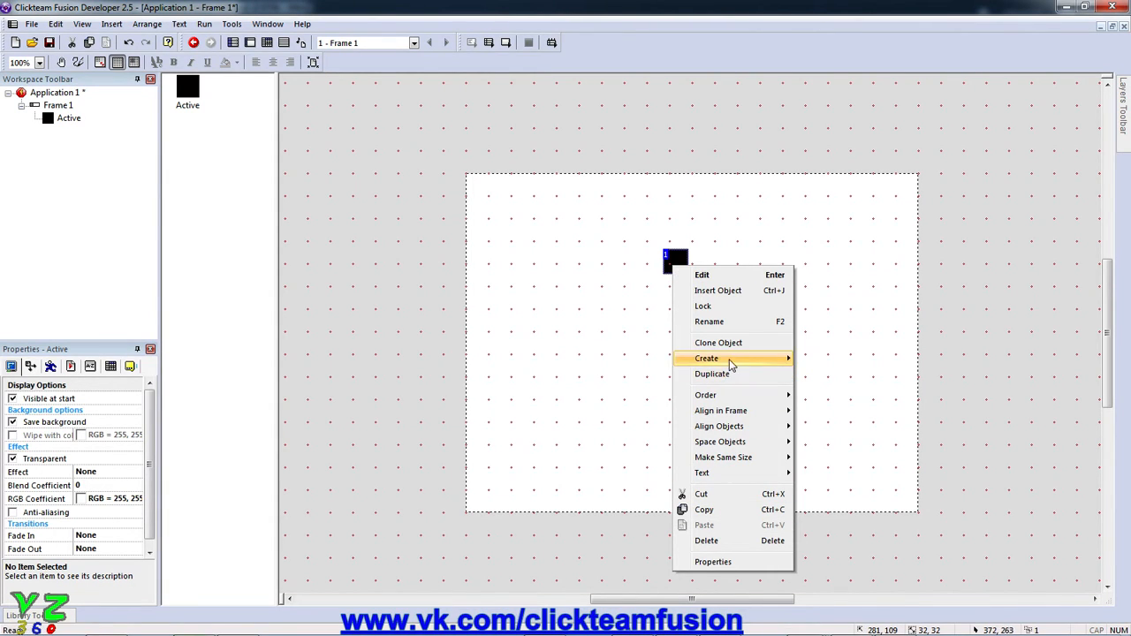
left_click(739, 324)
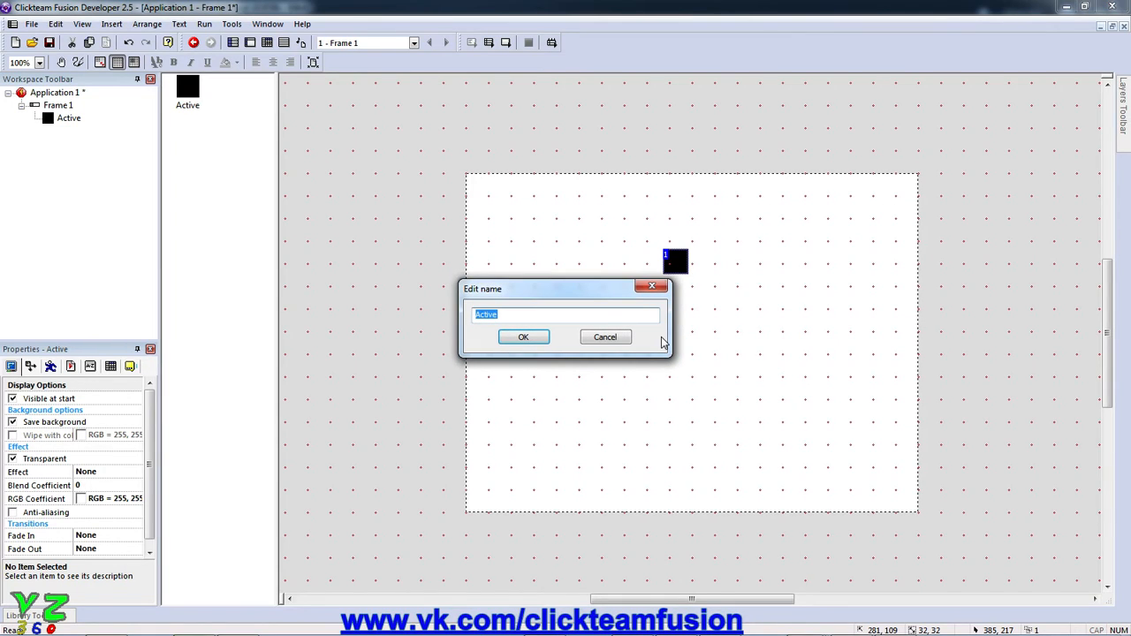
type("Body")
key("Return")
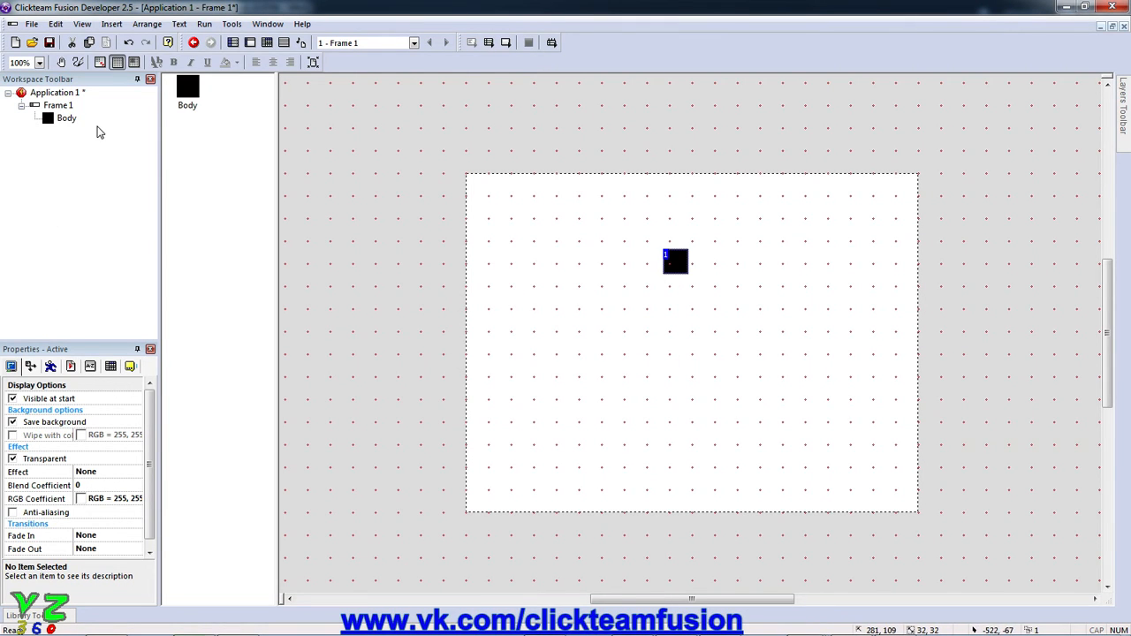
Move Body to about 311, 208 near the frame's centre and stretch it downward to about 32 by 126 pixels.
left_click(60, 94)
scroll(593, 275, "up", 1)
left_click(596, 274)
middle_click_drag(584, 276, 556, 257)
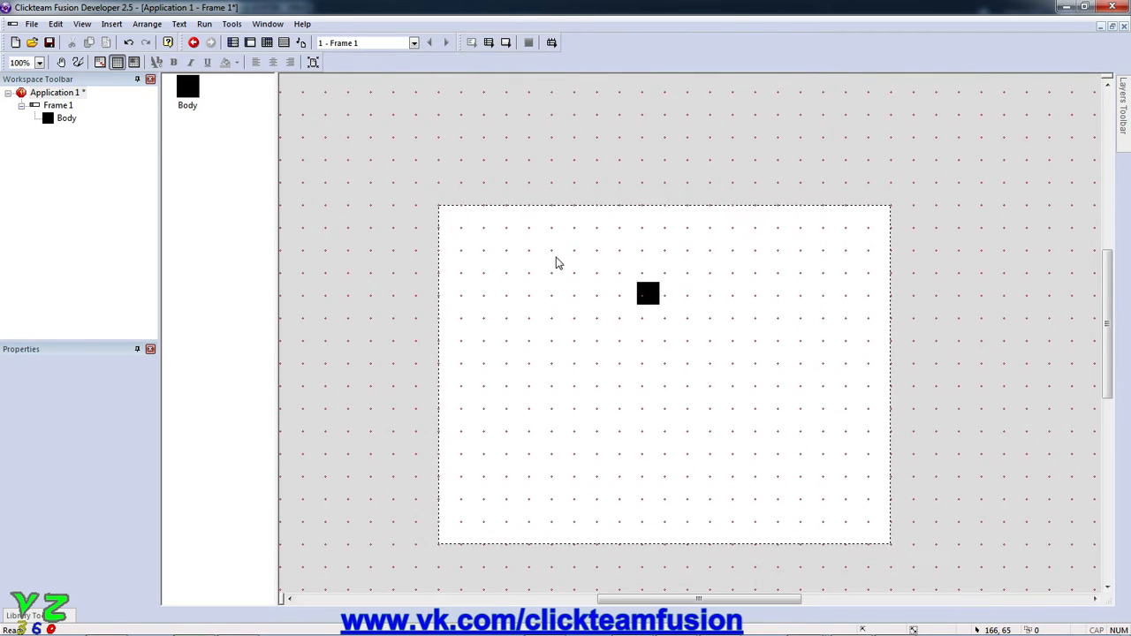
scroll(558, 256, "down", 1)
left_click_drag(631, 219, 684, 280)
left_click_drag(649, 245, 658, 275)
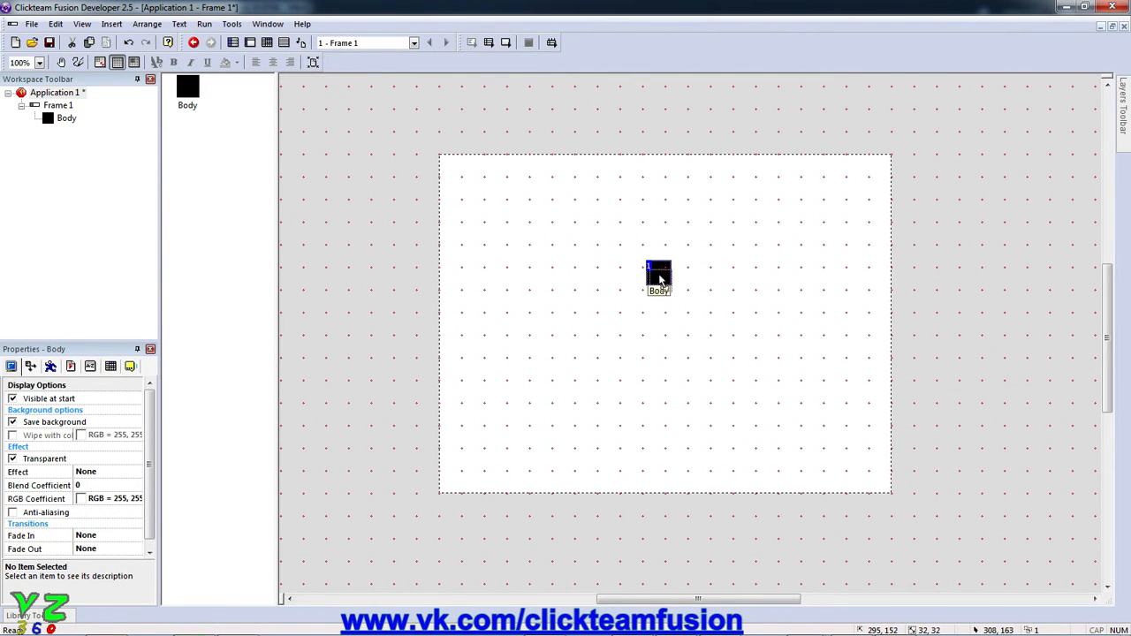
left_click_drag(659, 274, 669, 313)
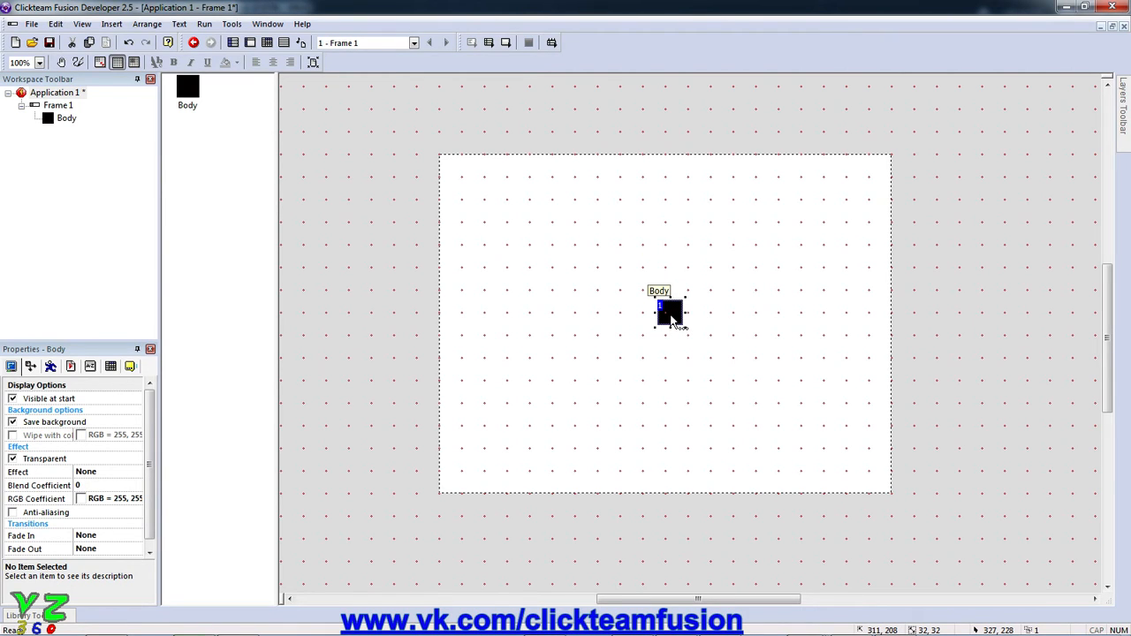
left_click_drag(669, 326, 672, 391)
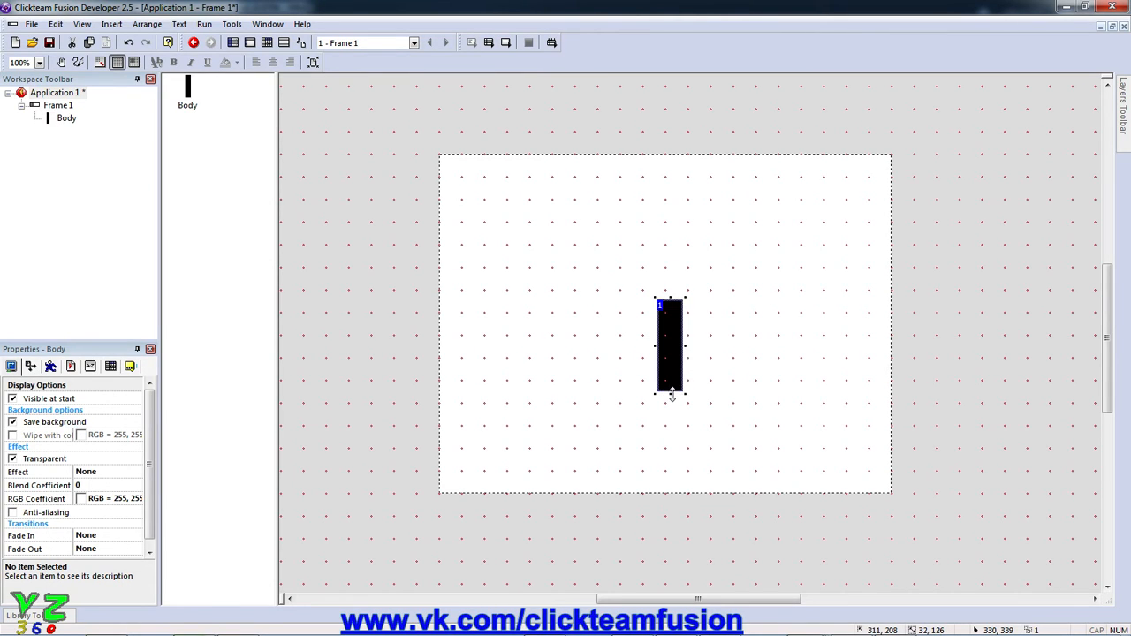
left_click(732, 353)
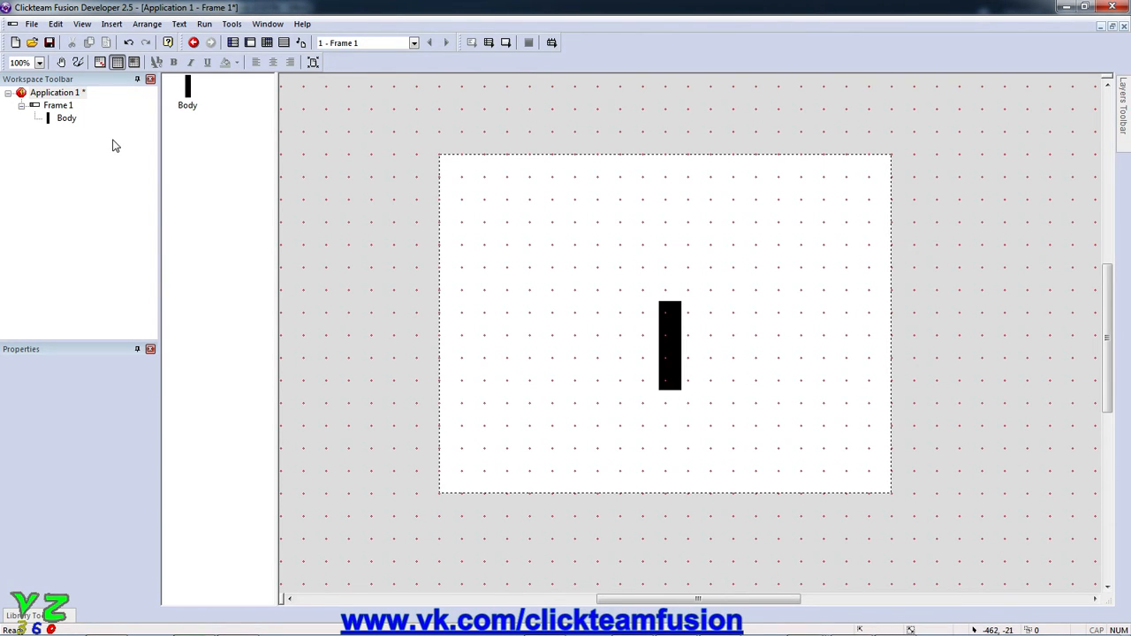
Insert a second Active object just above Body at about 297, 129 and enlarge it to about 60 pixels high.
double_click(656, 257)
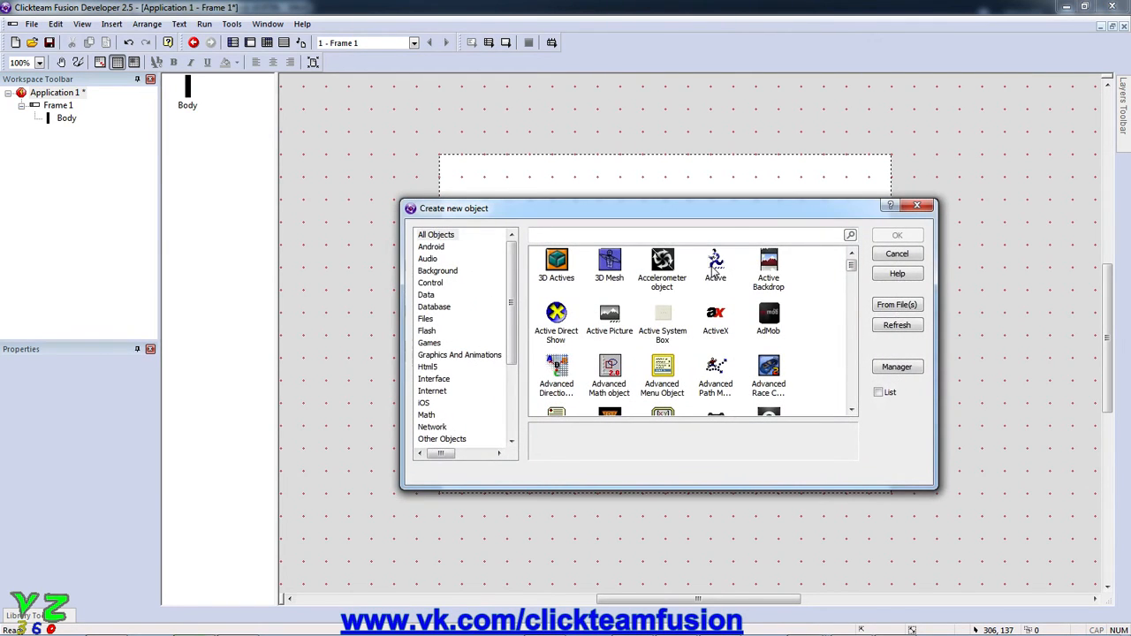
left_click(713, 268)
double_click(713, 269)
left_click(659, 255)
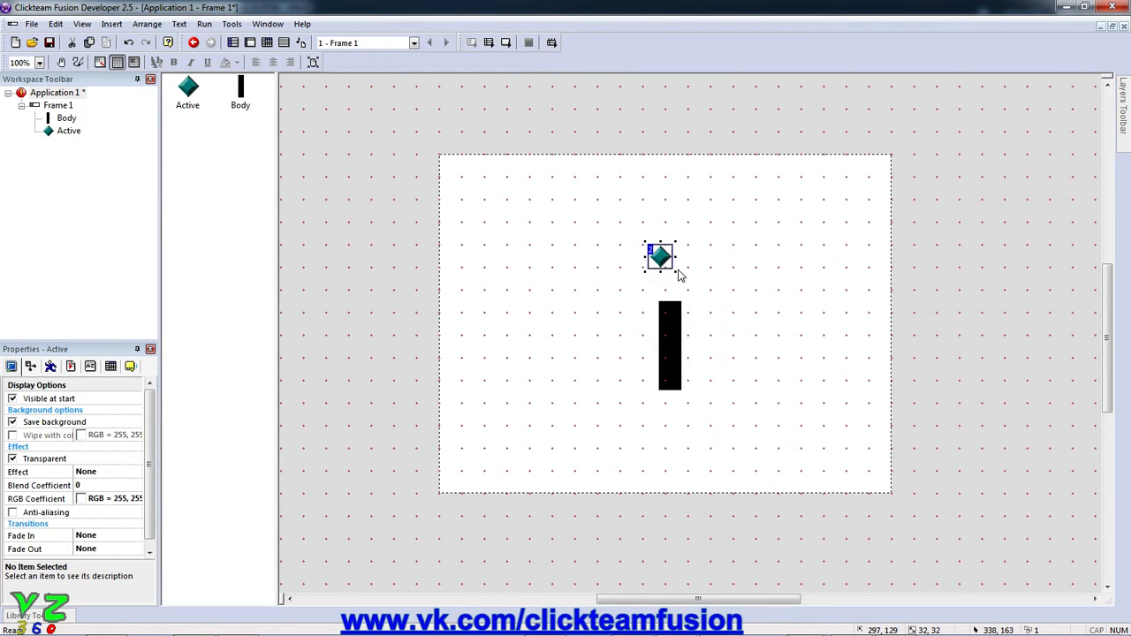
left_click_drag(674, 270, 695, 291)
Clear the new Active object's image, draw a filled black circle across its canvas and save the image.
double_click(660, 257)
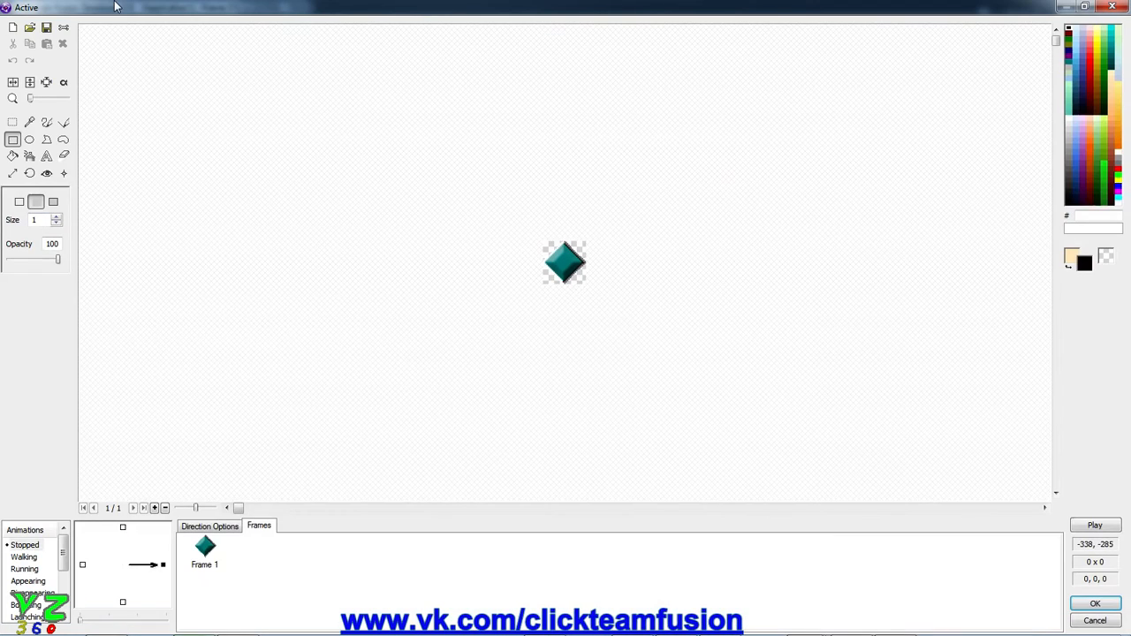
left_click(14, 28)
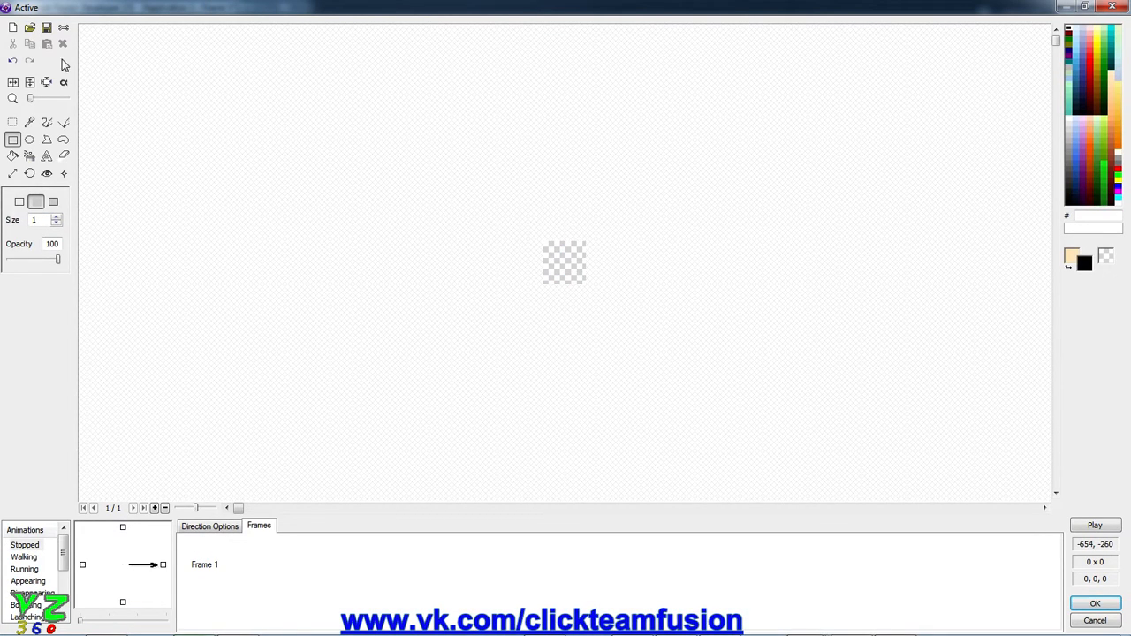
left_click(29, 140)
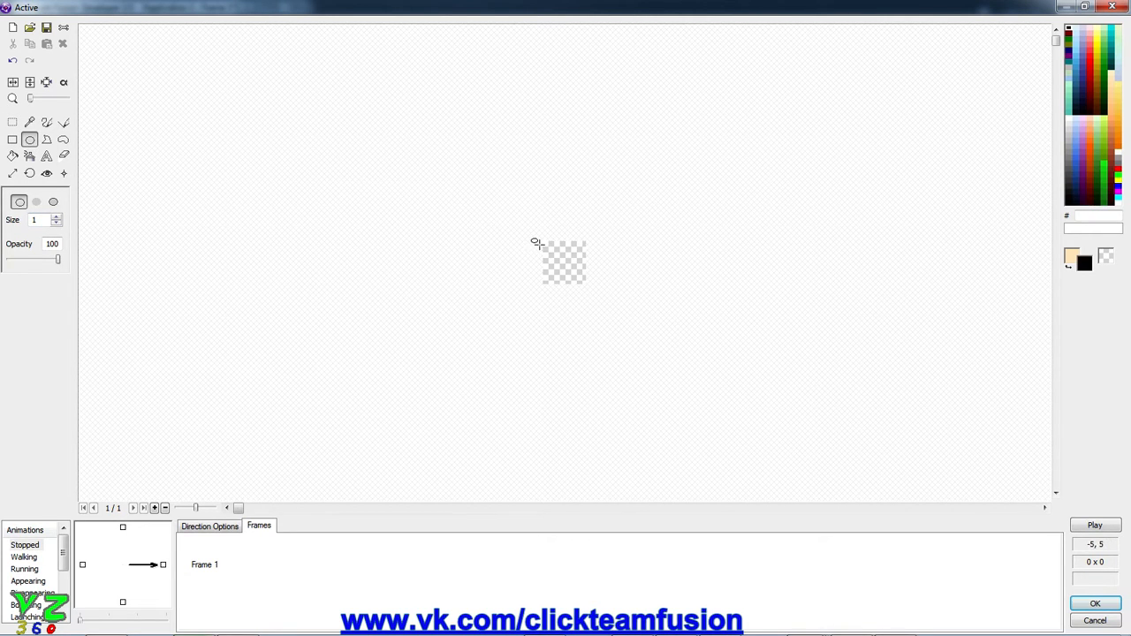
left_click(36, 202)
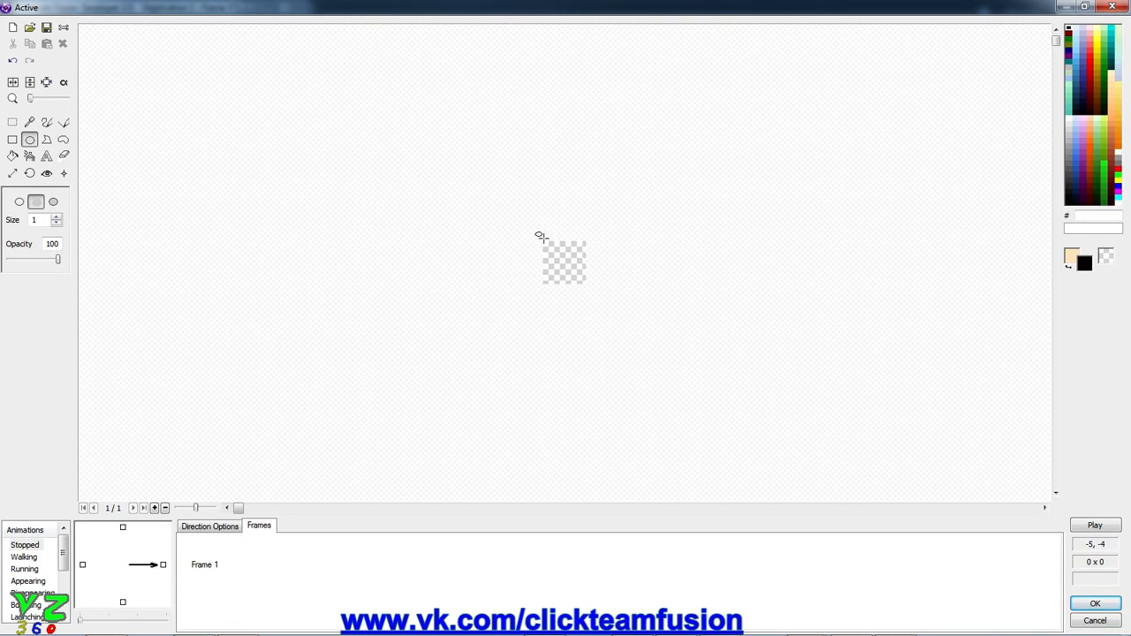
left_click_drag(540, 237, 583, 282)
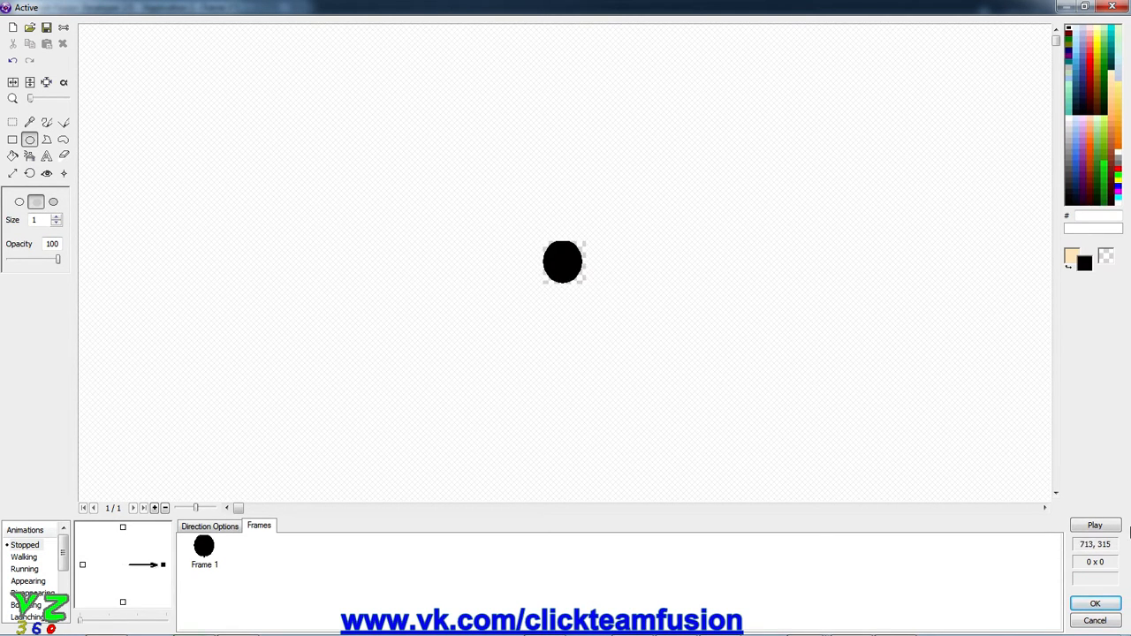
left_click(1099, 604)
Crop the circle object's image to remove the empty transparent margin and save it.
left_click(753, 348)
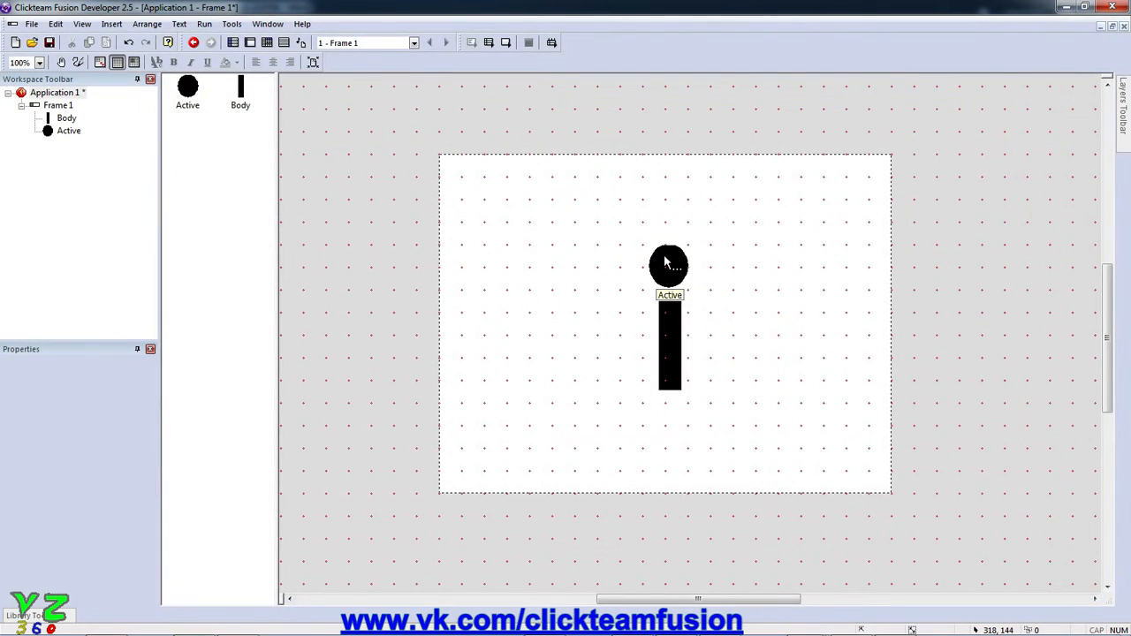
double_click(665, 261)
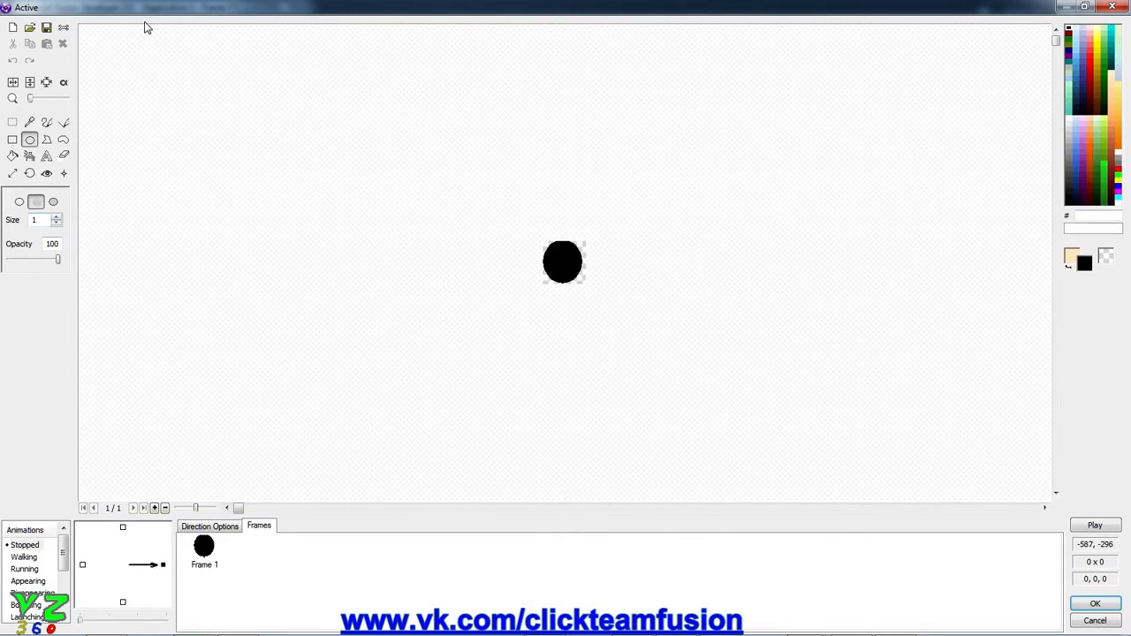
left_click(47, 82)
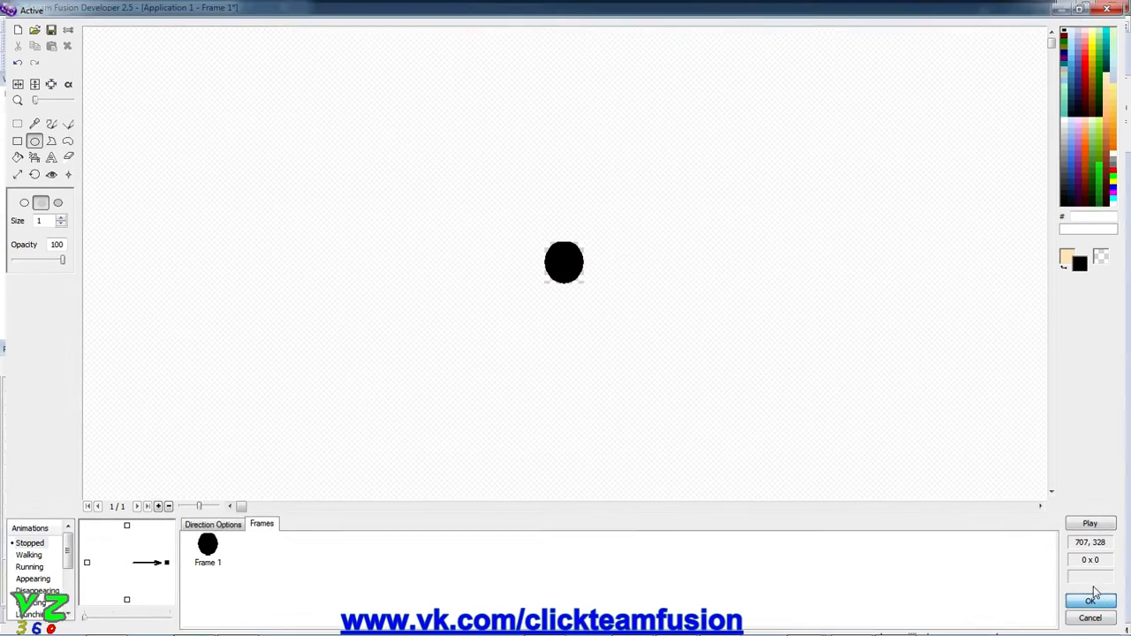
left_click(1095, 604)
Move the circle down to sit on the upper end of Body and rename it as Head.
left_click(617, 268)
left_click(667, 266)
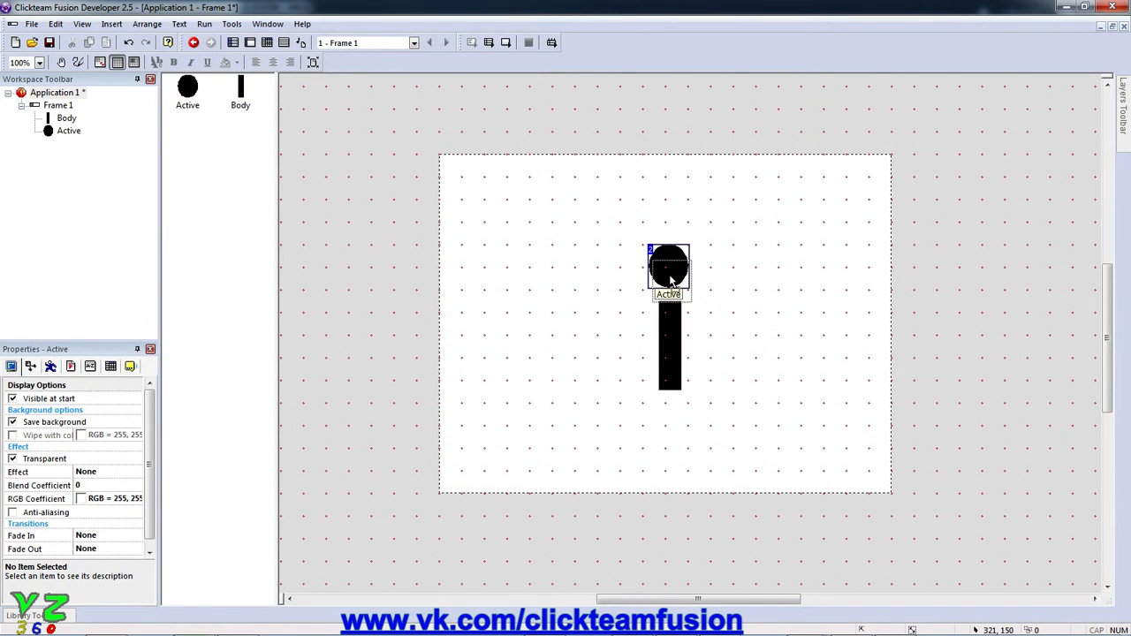
left_click_drag(669, 272, 672, 285)
right_click(669, 277)
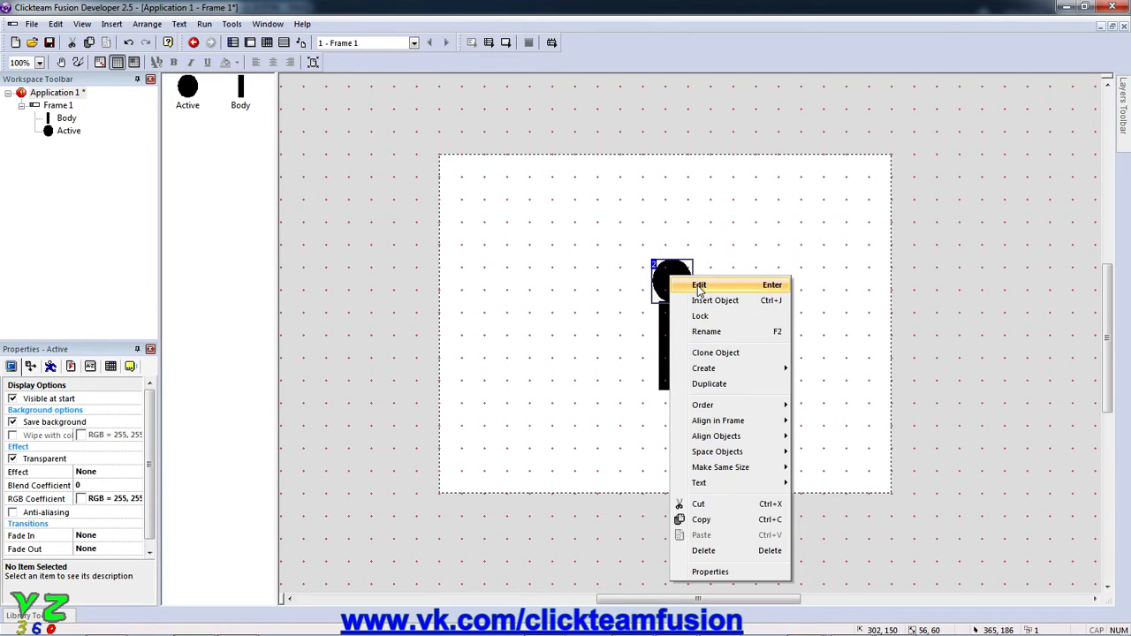
left_click(712, 331)
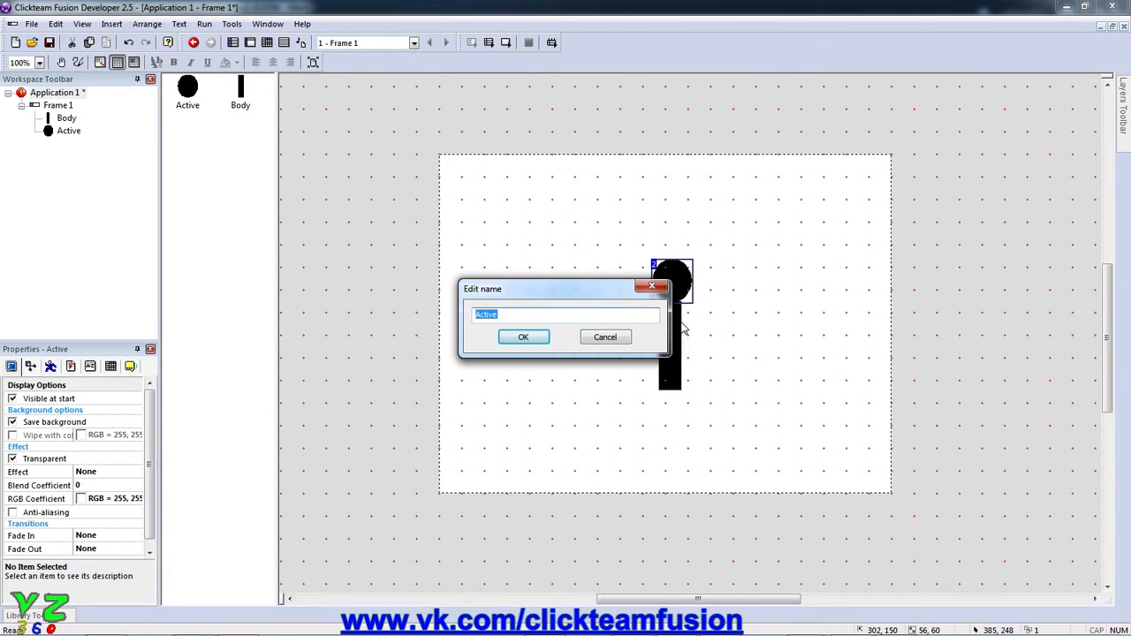
type("Head")
key("Return")
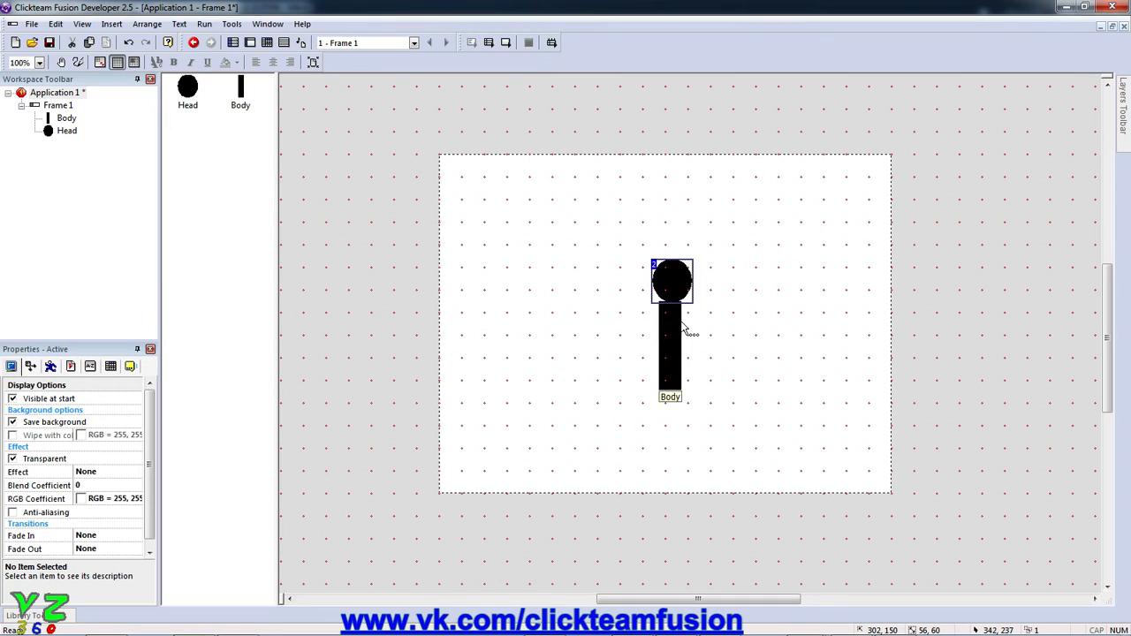
Narrow Body to about 20 pixels wide and keep it centred beneath Head.
left_click(723, 325)
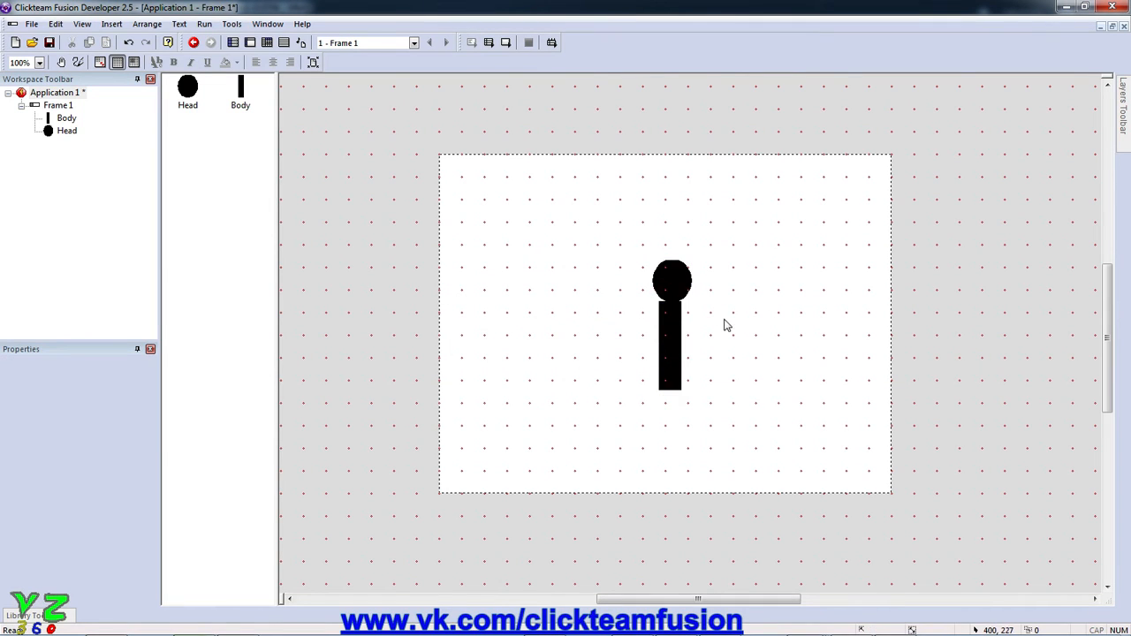
left_click(676, 322)
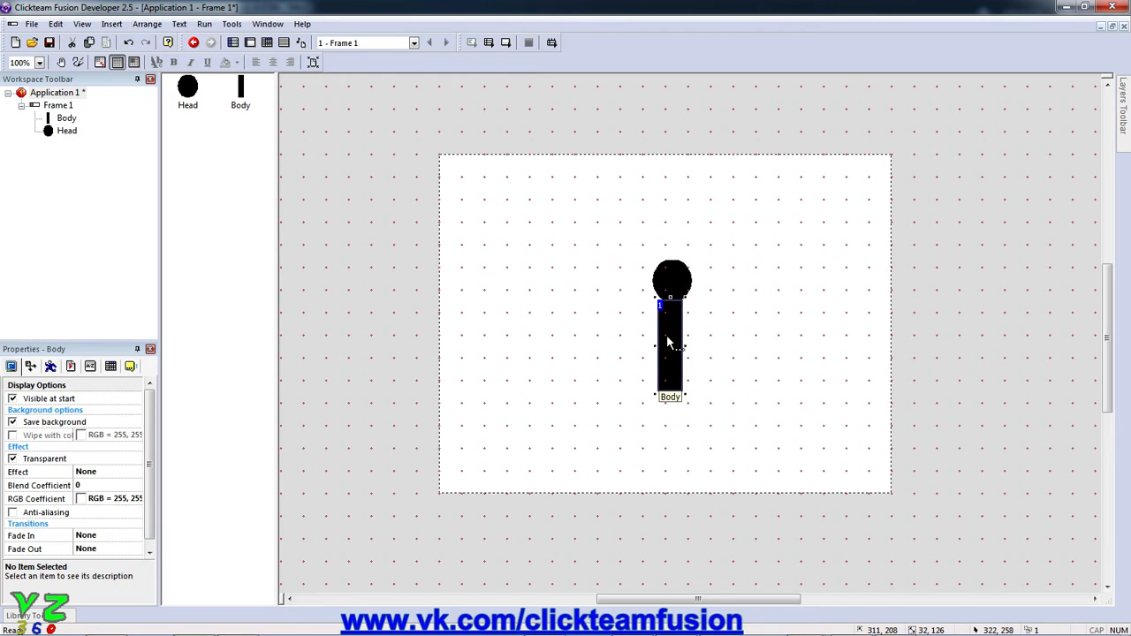
left_click_drag(656, 345, 676, 332)
left_click(698, 337)
left_click(718, 335)
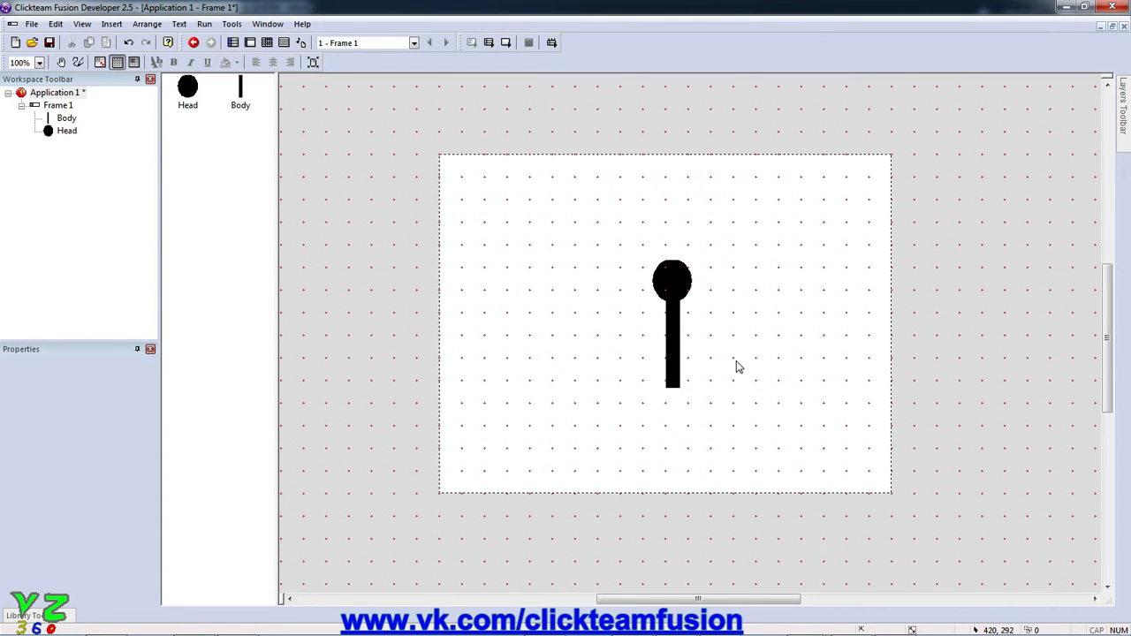
middle_click_drag(735, 360, 733, 303)
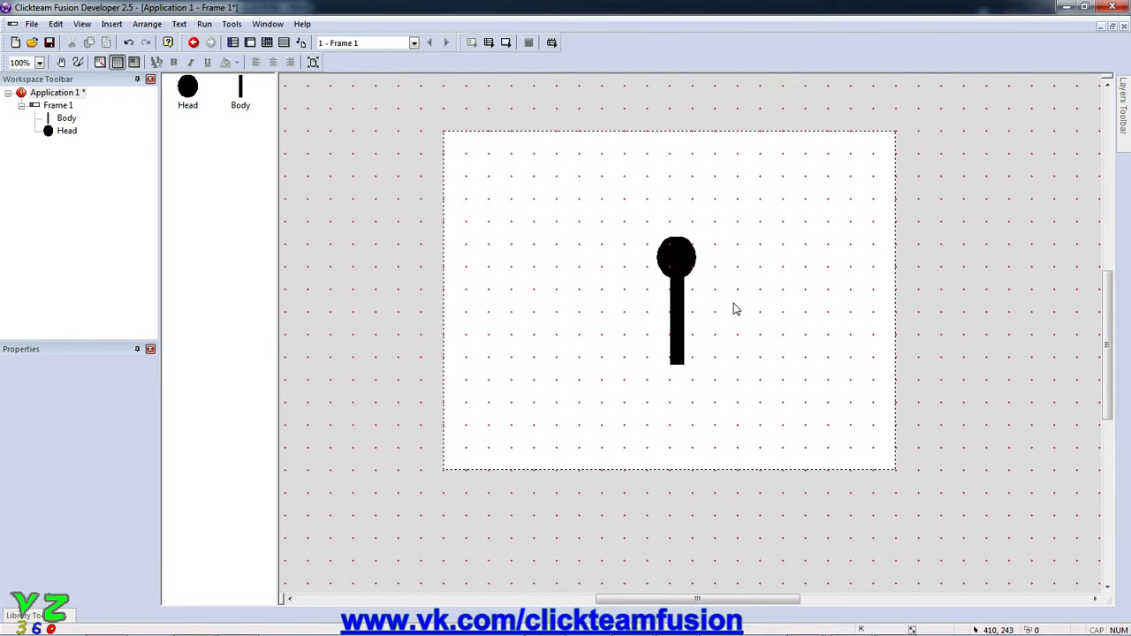
Set both the hot spot and the action point of Head's image to its bottom centre and save the image.
double_click(676, 269)
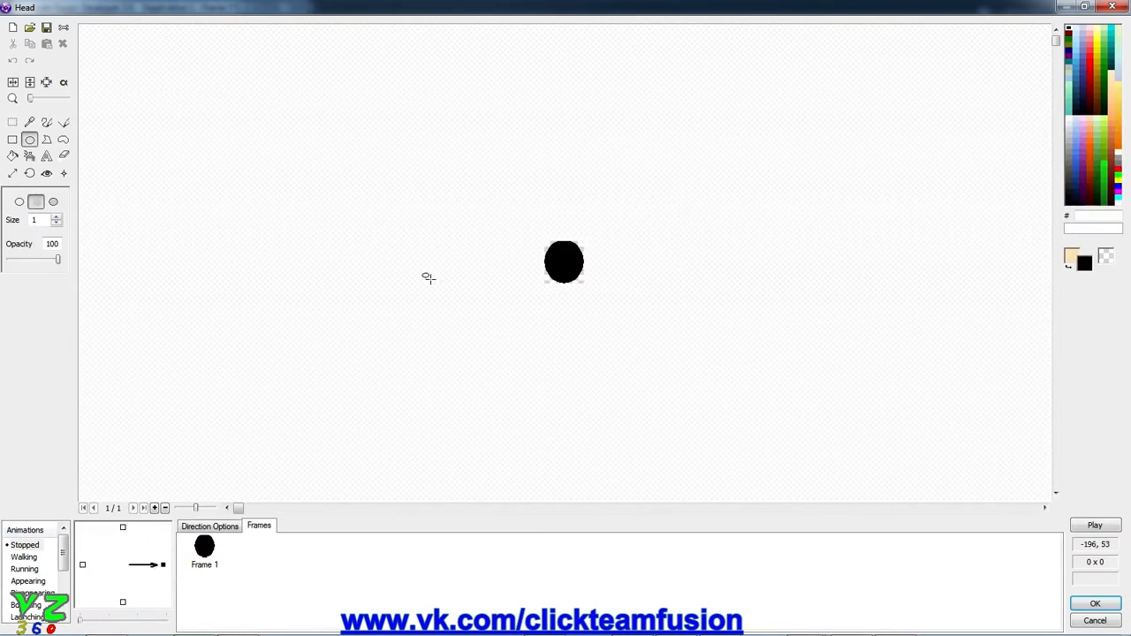
left_click(47, 174)
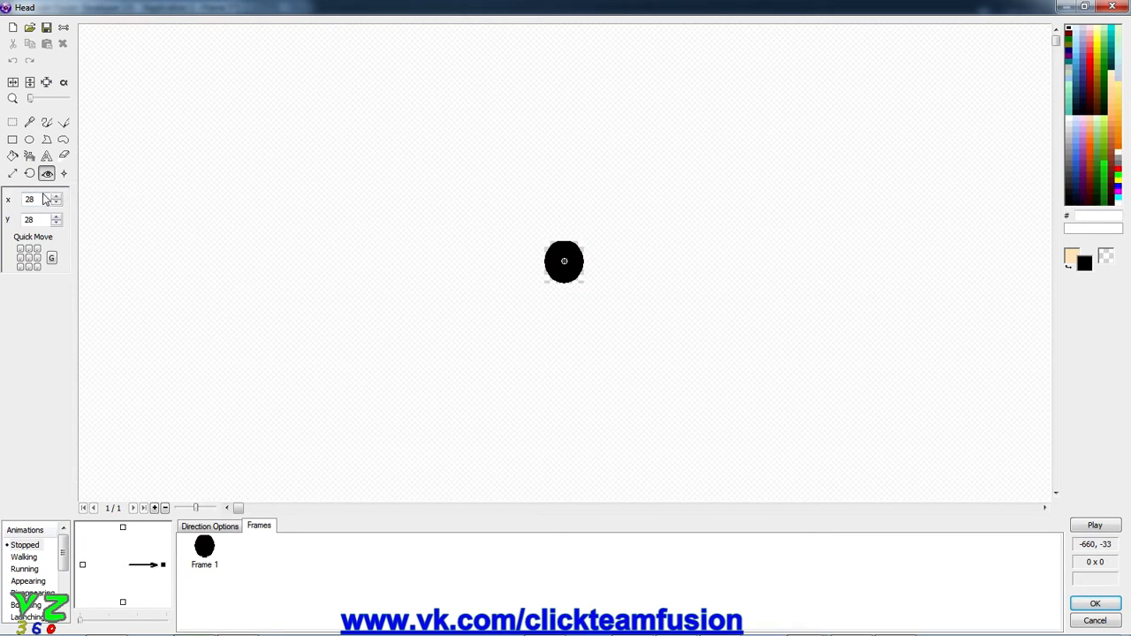
left_click(29, 266)
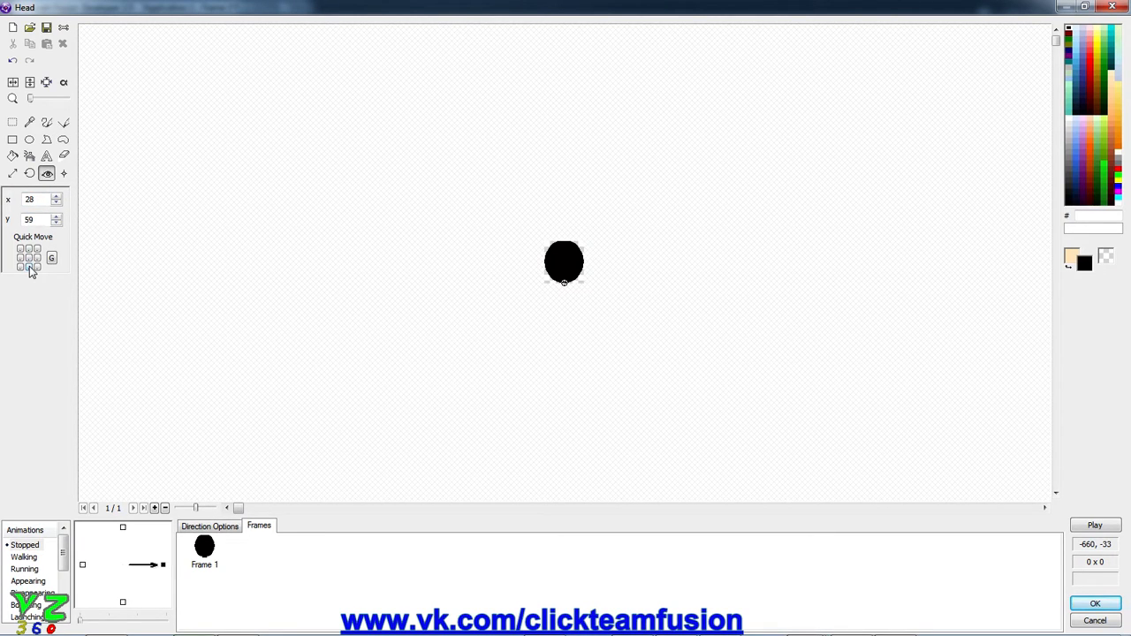
left_click(66, 174)
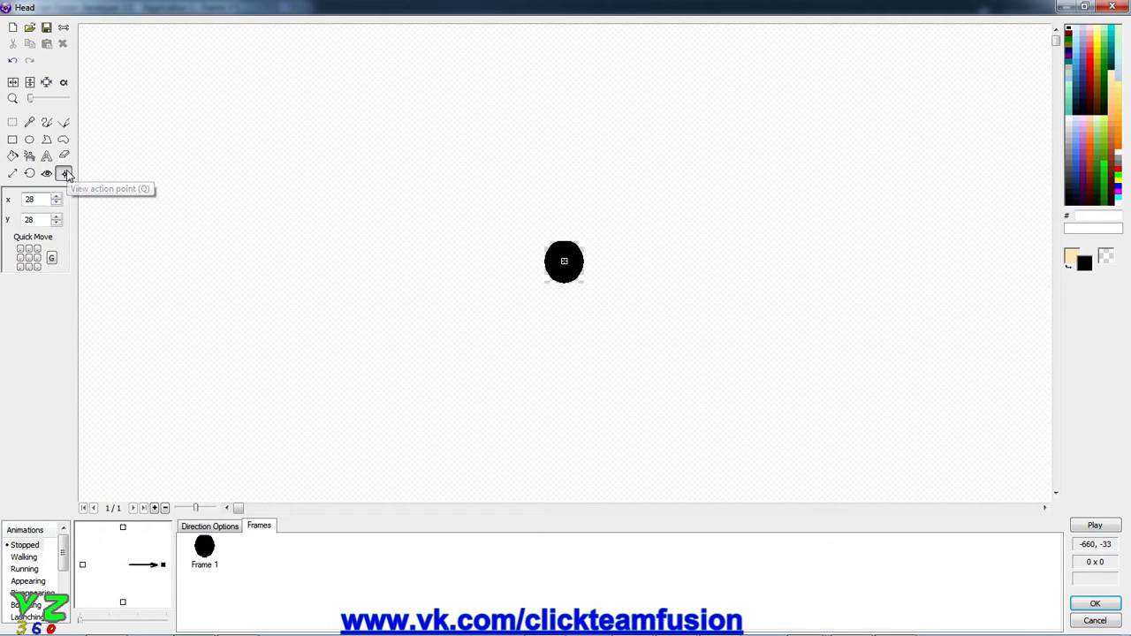
left_click(28, 267)
left_click(1099, 603)
left_click(752, 364)
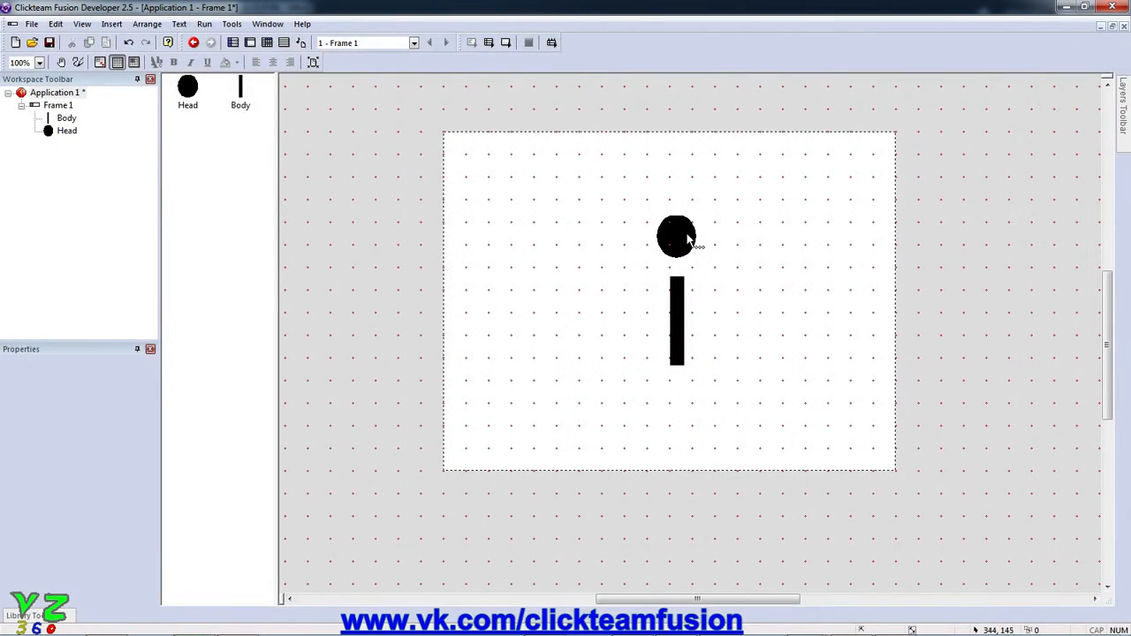
Move Head back down onto the upper end of Body, at about 305, 147.
left_click(684, 239)
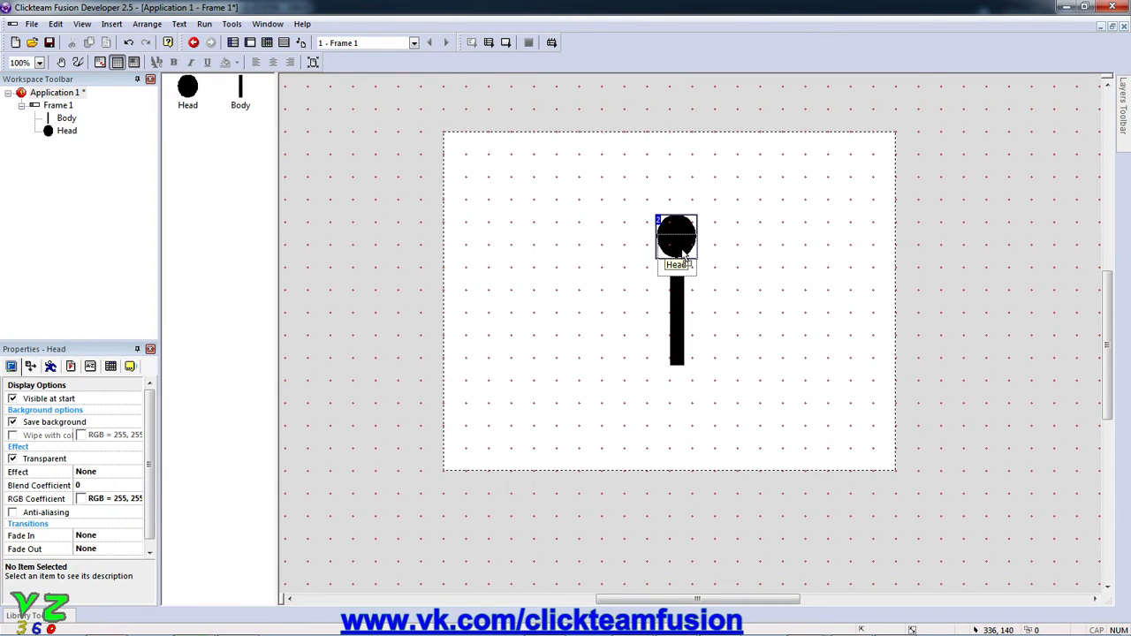
left_click_drag(685, 257, 688, 257)
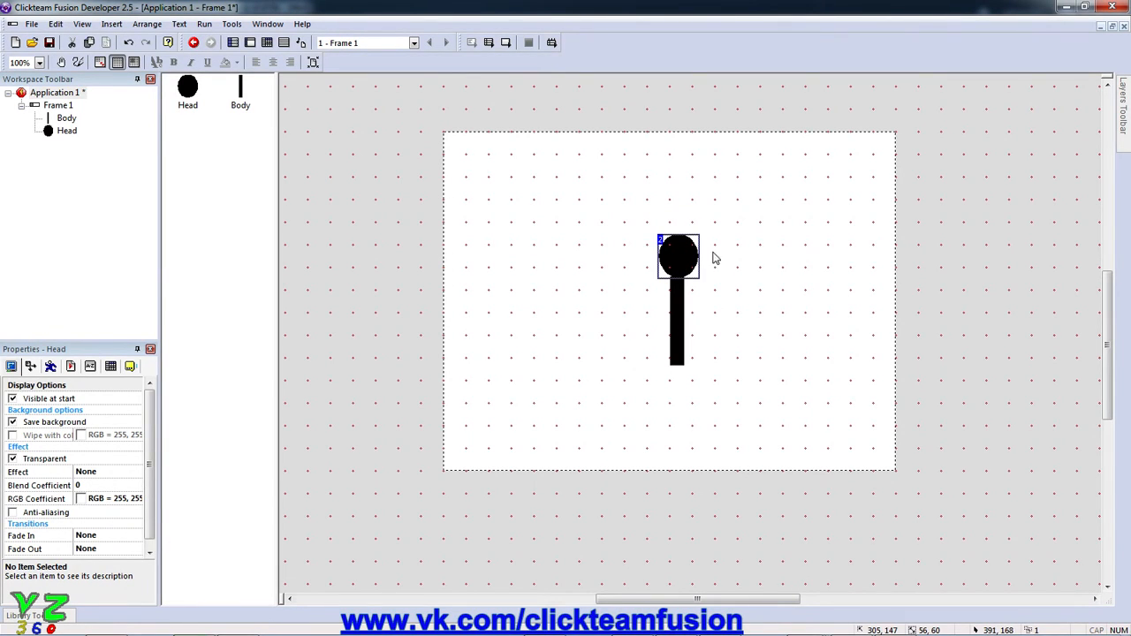
left_click(731, 260)
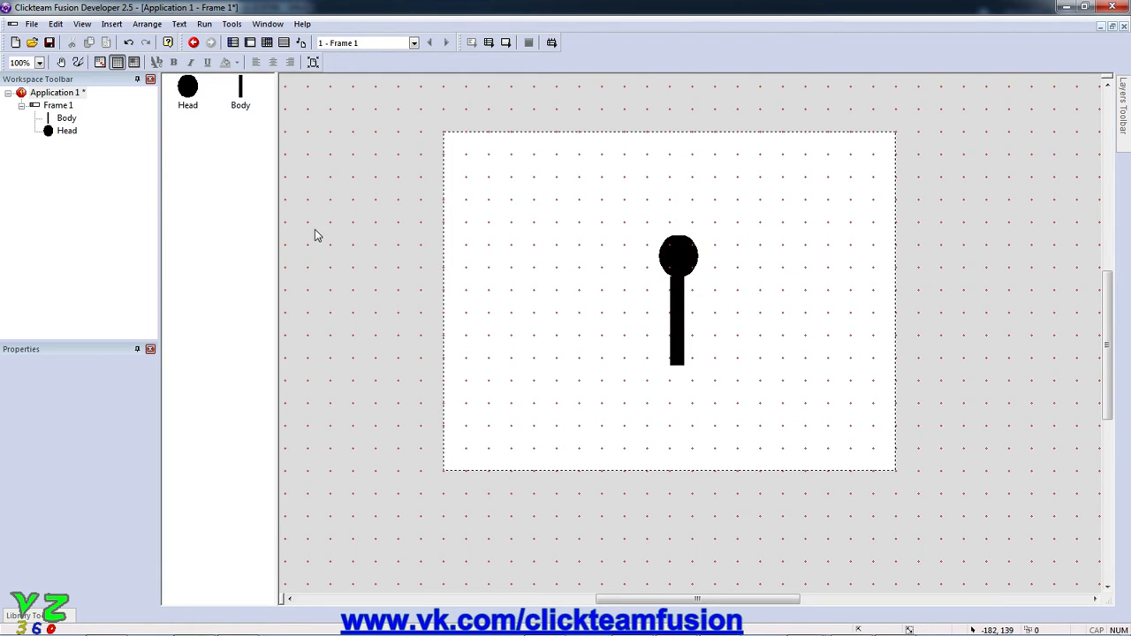
Set Body's movement type to Physics - Static movement and dismiss the notices.
left_click(678, 294)
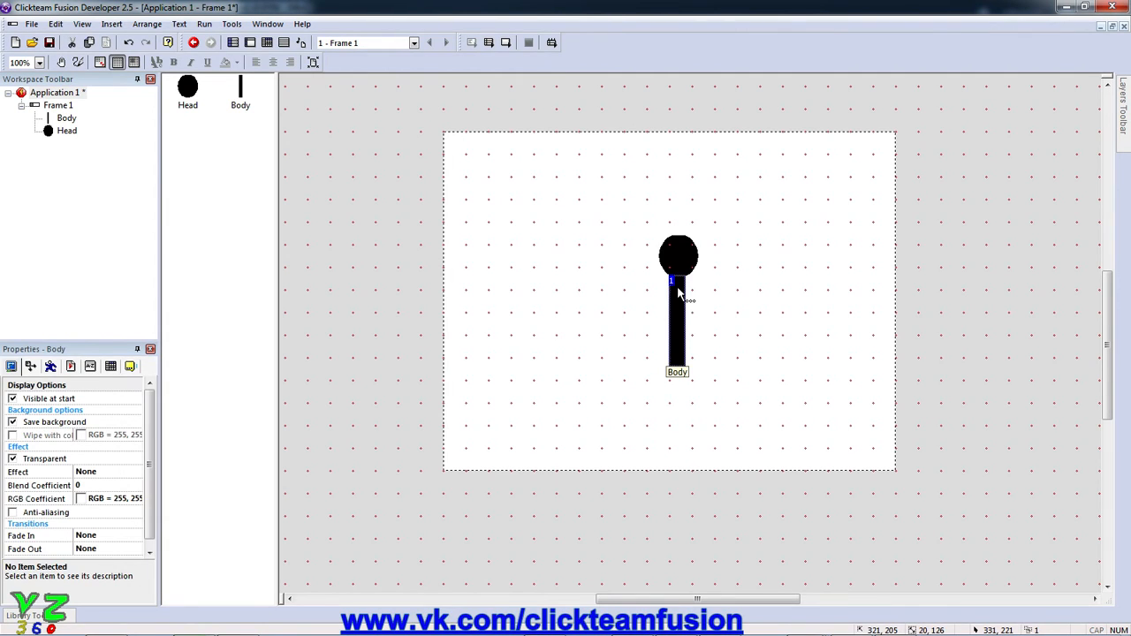
left_click(51, 367)
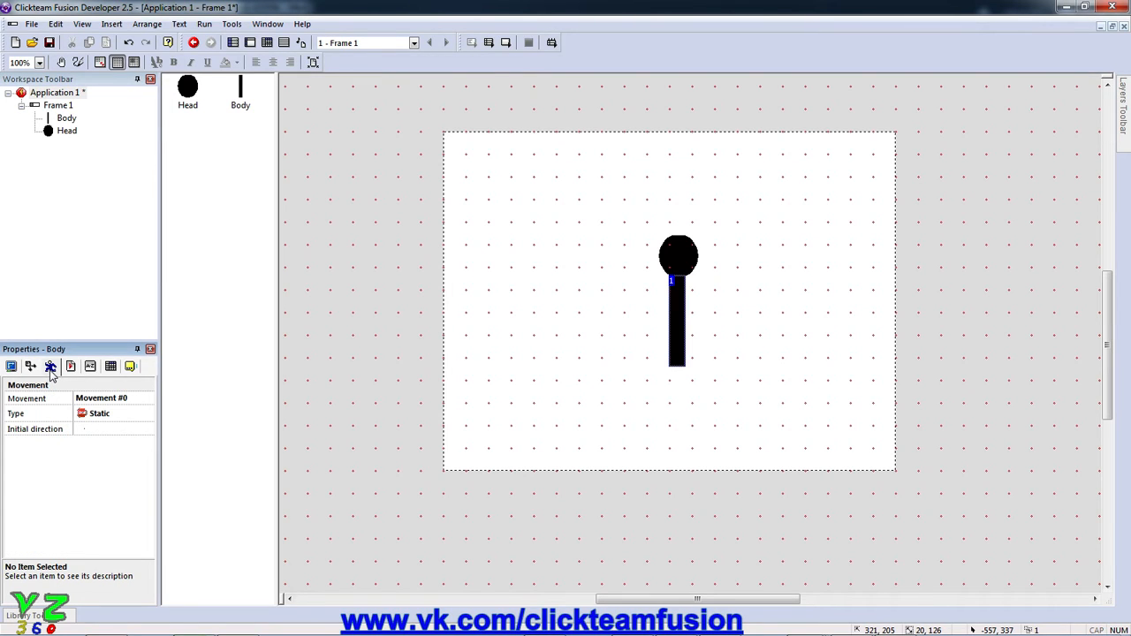
left_click(125, 415)
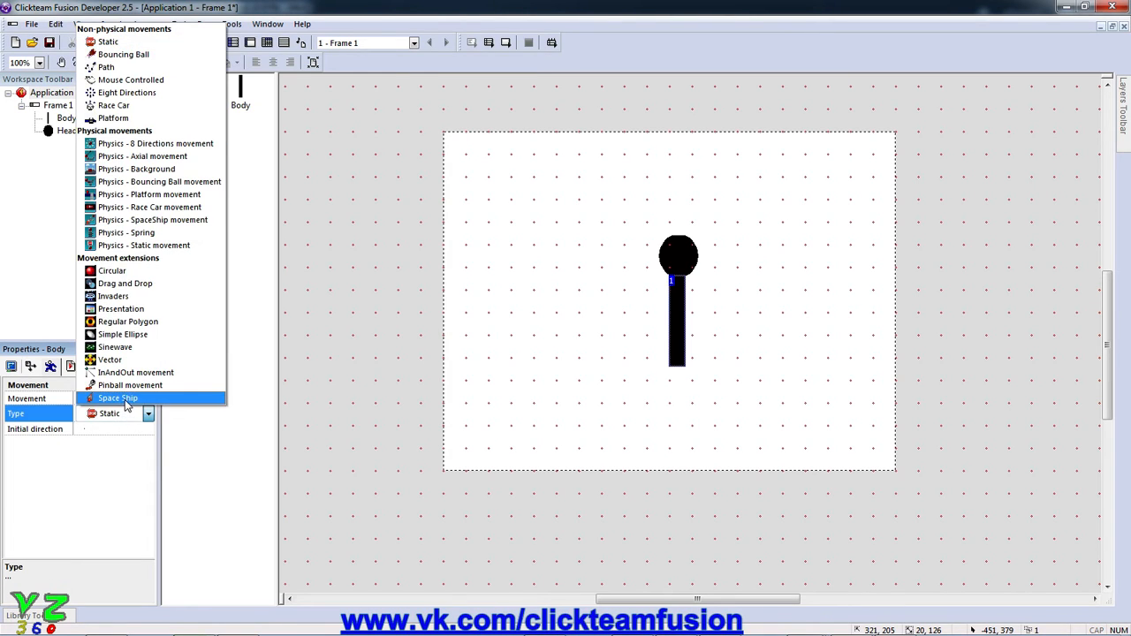
left_click(112, 248)
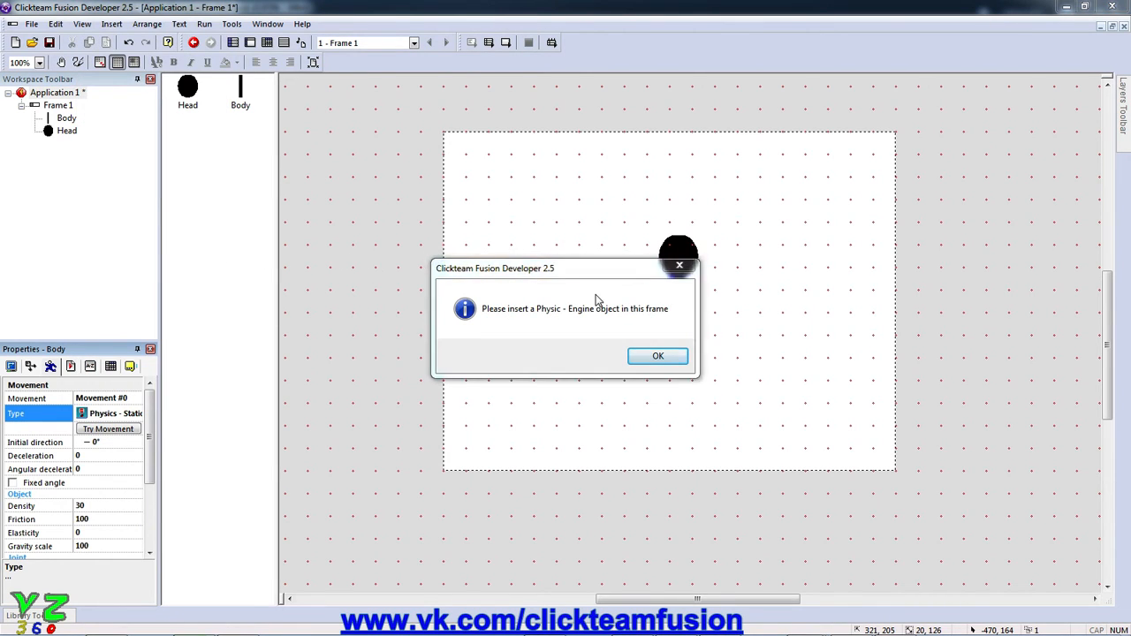
left_click(678, 267)
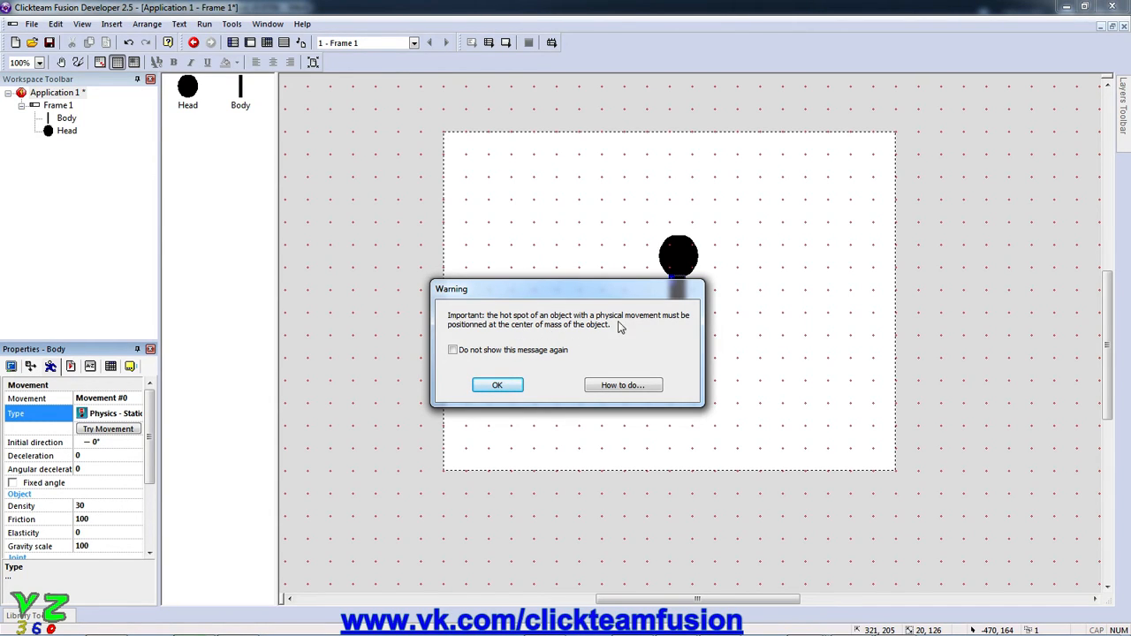
left_click(507, 389)
left_click(526, 382)
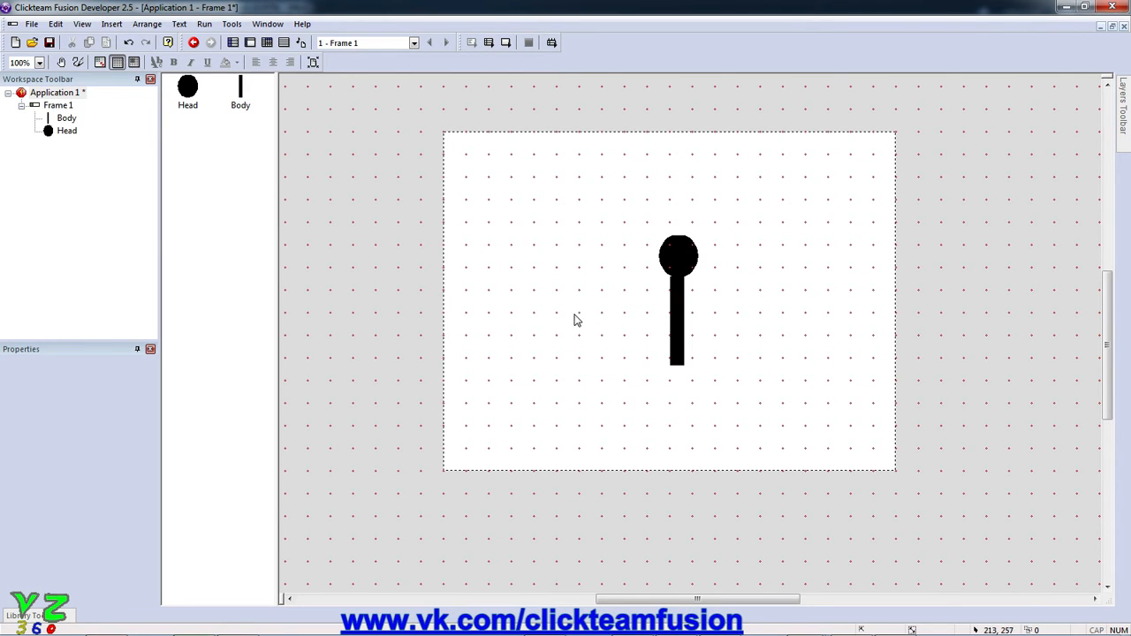
Insert a Physics - Engine object outside the frame's visible area at about -140, 258.
double_click(545, 398)
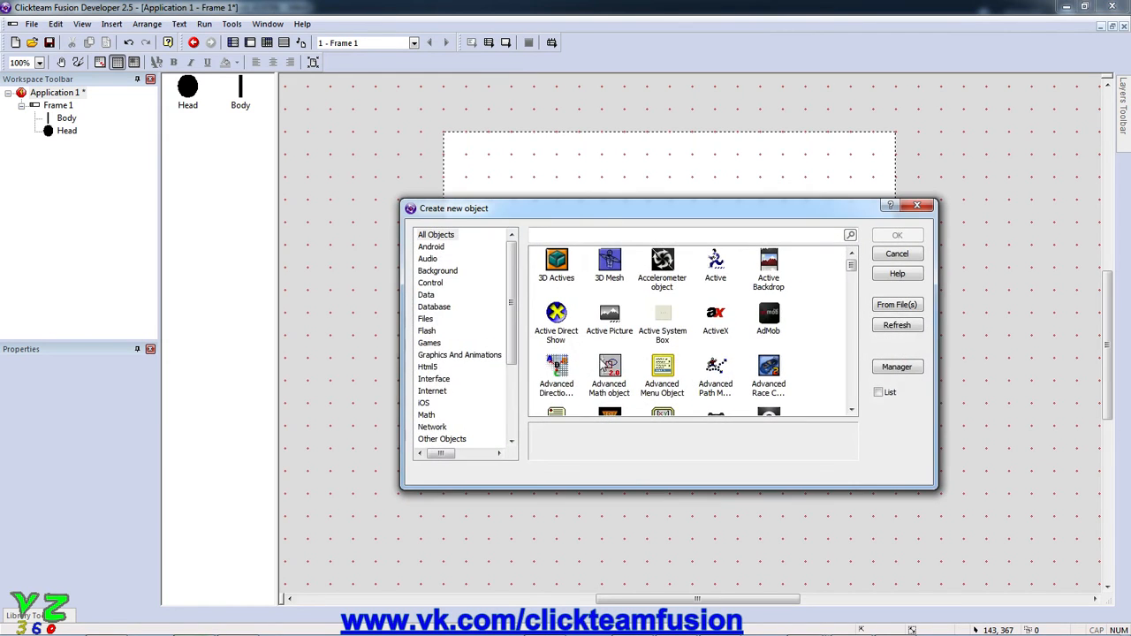
scroll(679, 357, "down", 5)
scroll(679, 357, "down", 15)
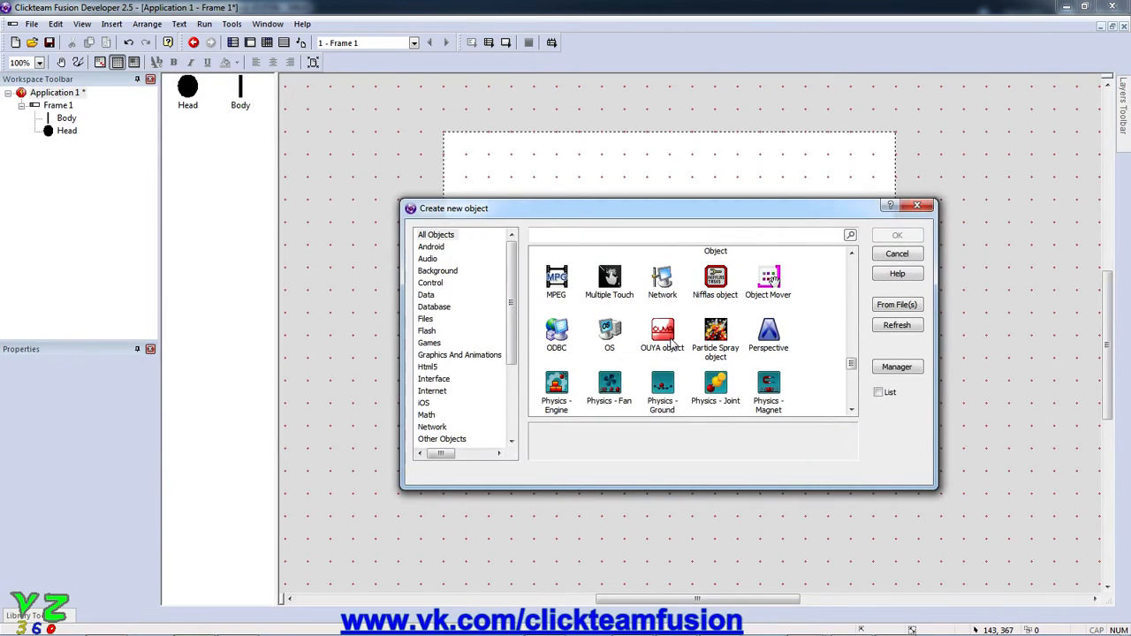
double_click(561, 393)
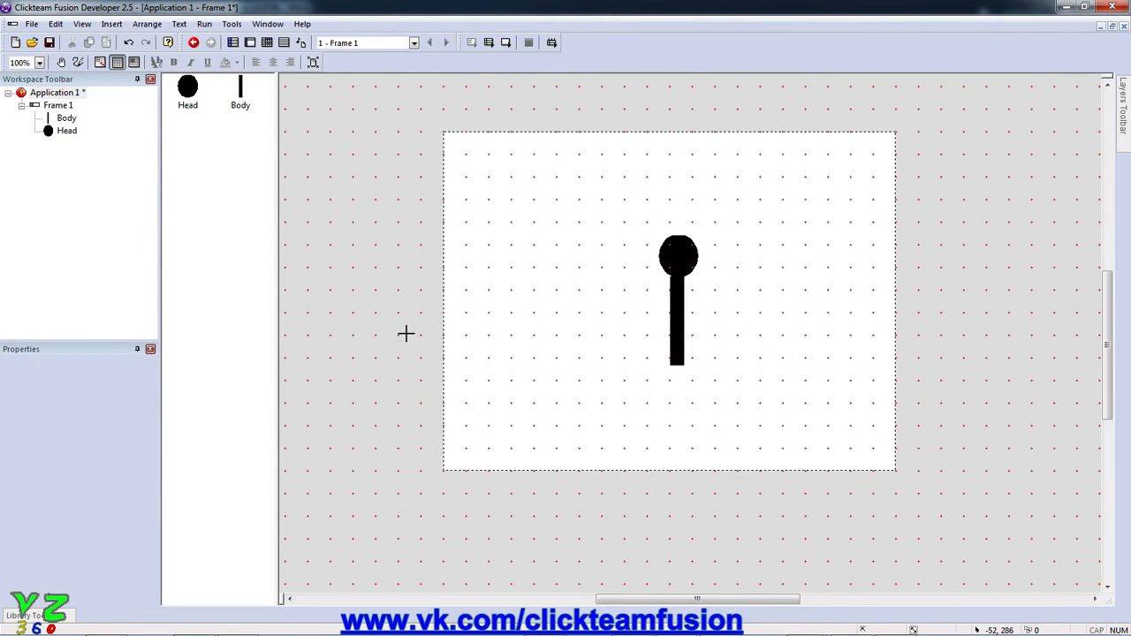
left_click(344, 313)
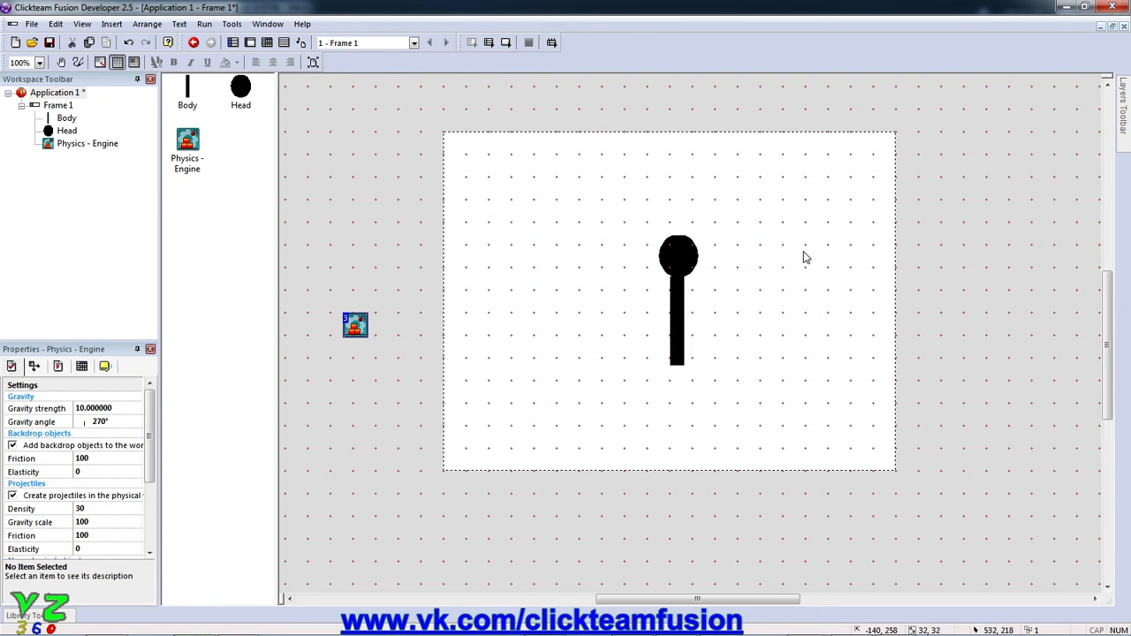
Set Head's movement type to Physics - Static movement and accept the hot spot warning.
left_click(685, 265)
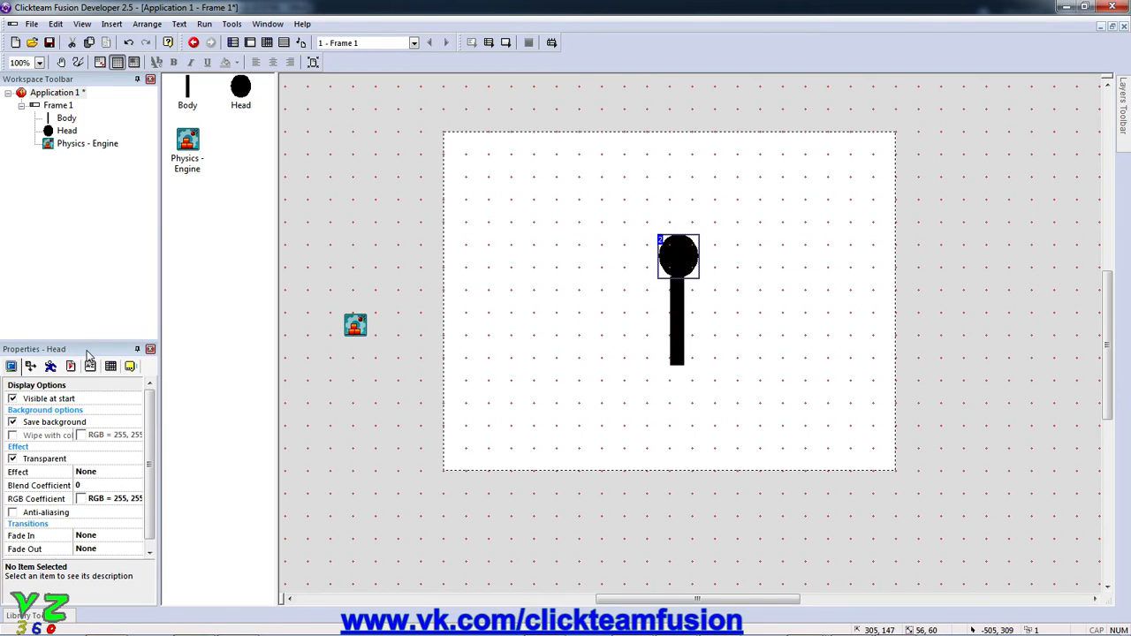
left_click(51, 366)
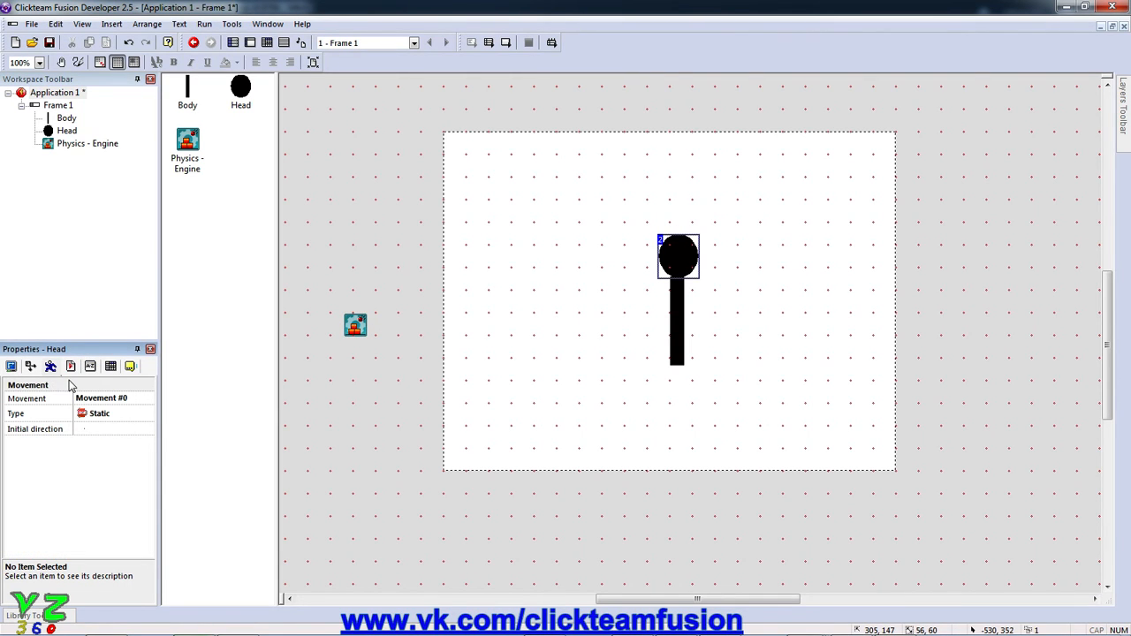
left_click(92, 413)
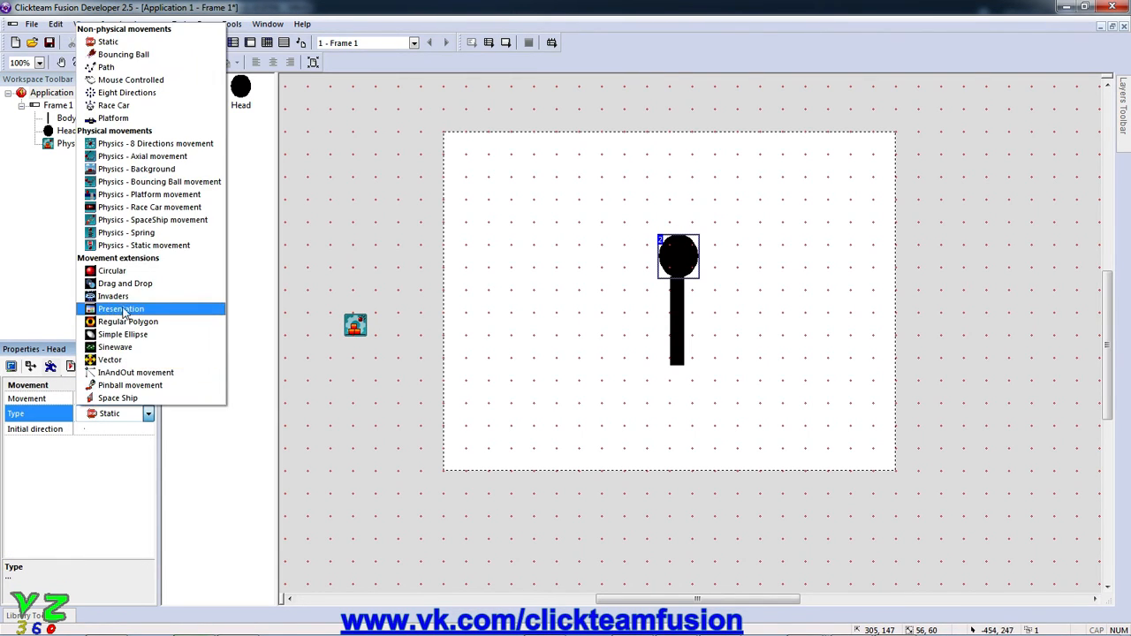
left_click(130, 246)
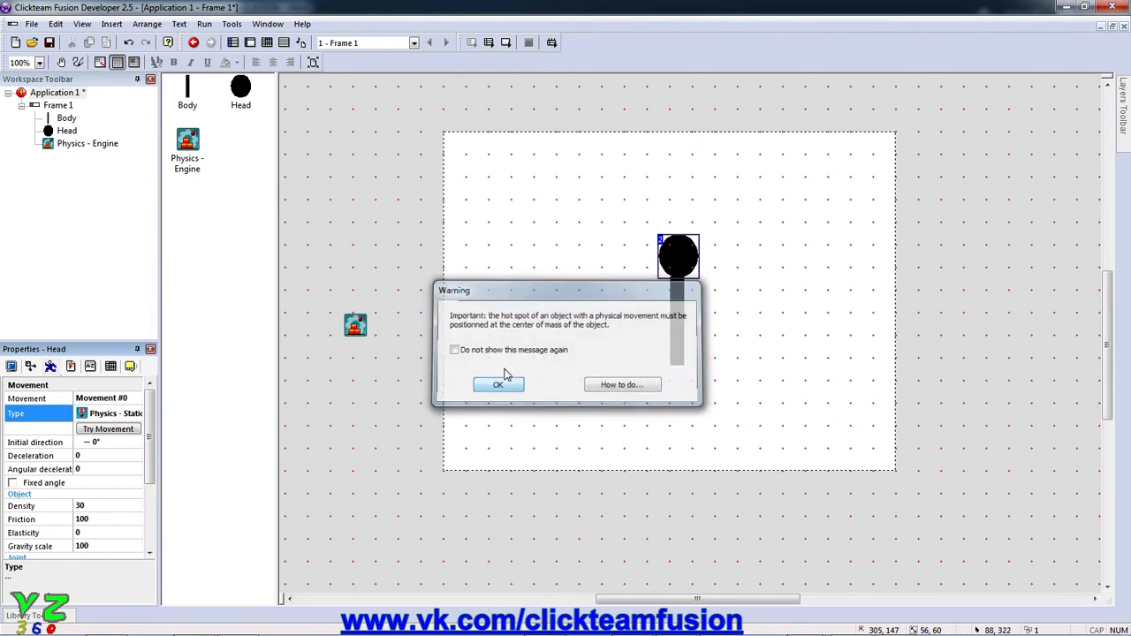
left_click(498, 384)
left_click(545, 348)
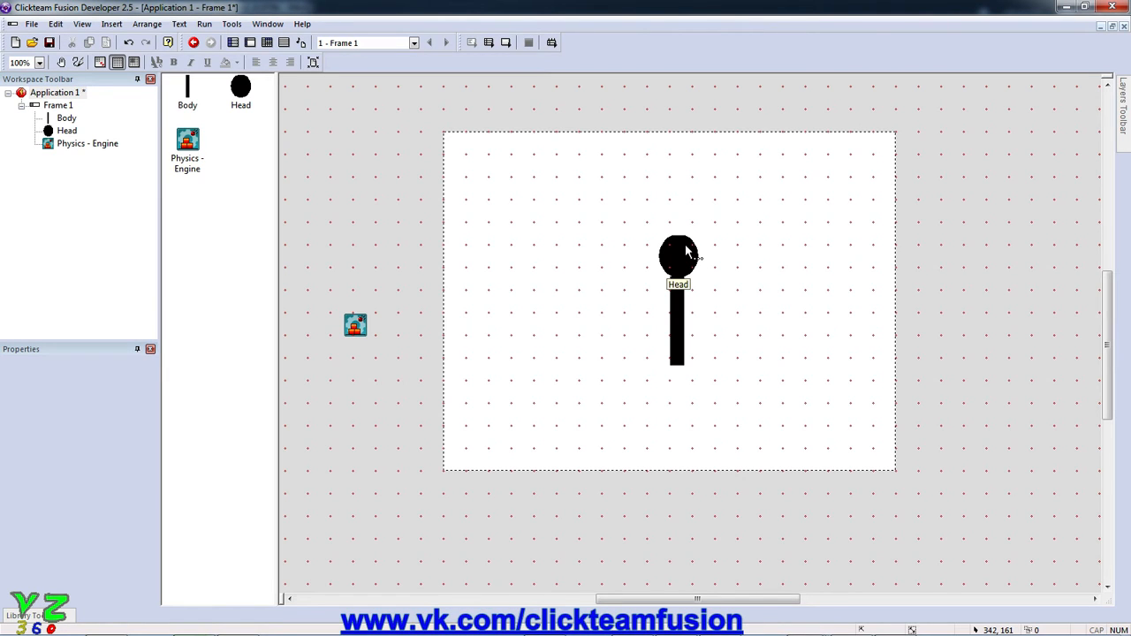
Give Head a Revolute joint named Head that joins it with Body.
left_click(686, 251)
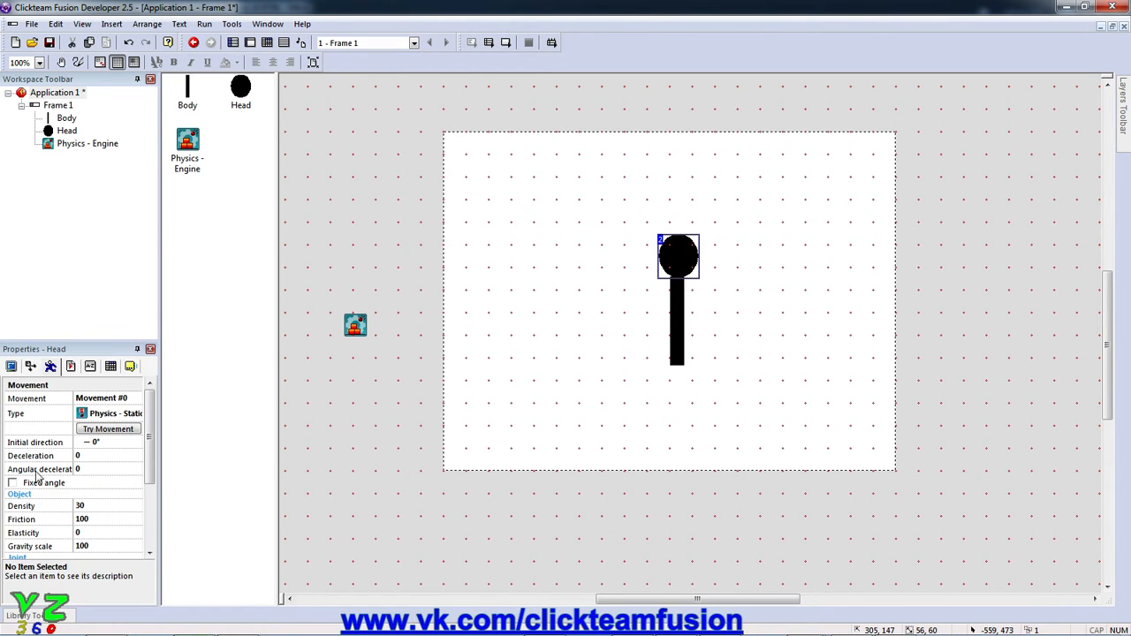
scroll(95, 456, "down", 4)
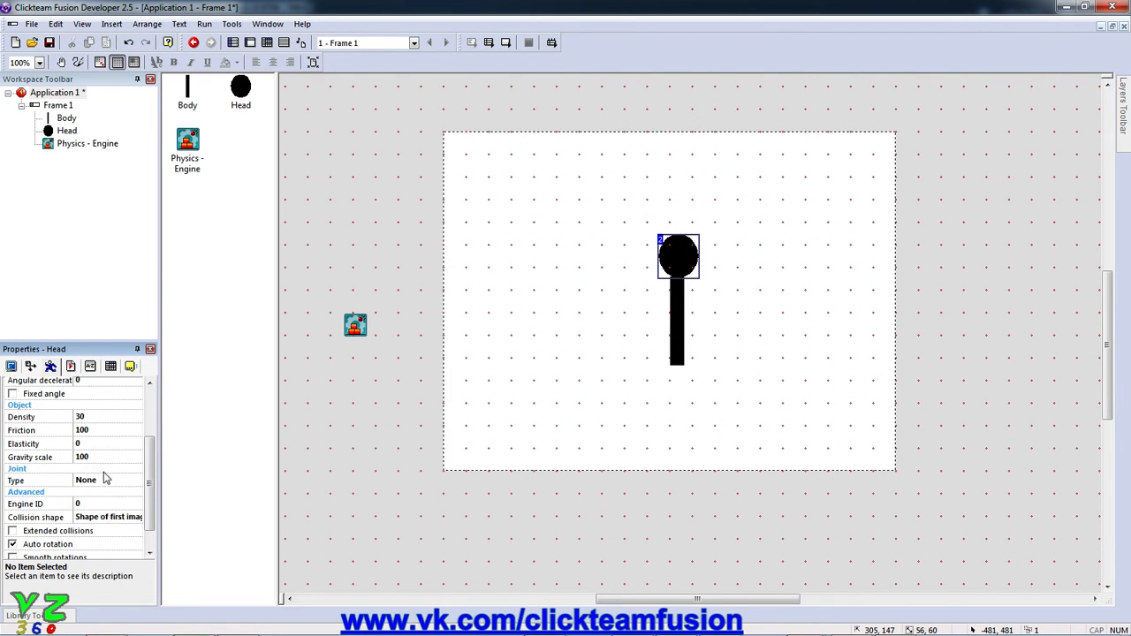
left_click(96, 484)
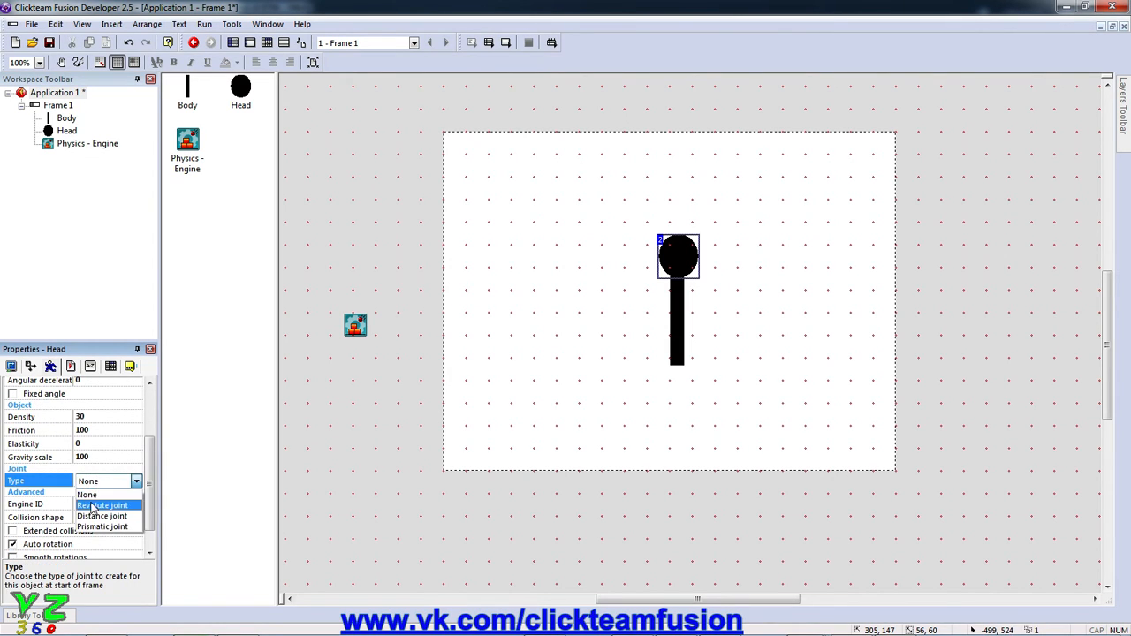
left_click(92, 505)
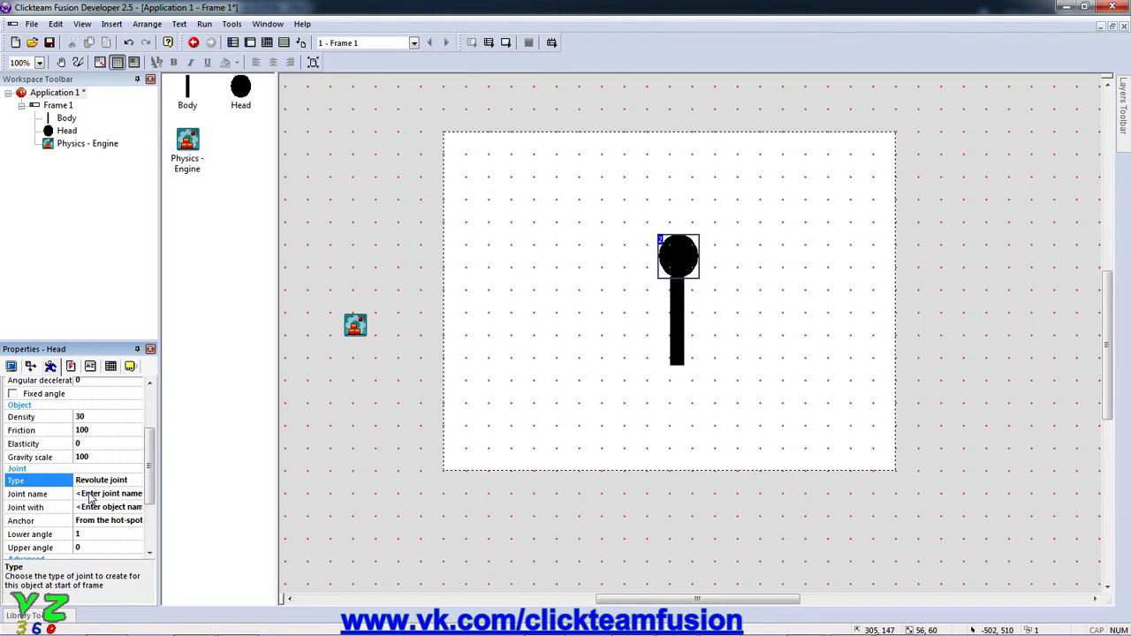
left_click(89, 494)
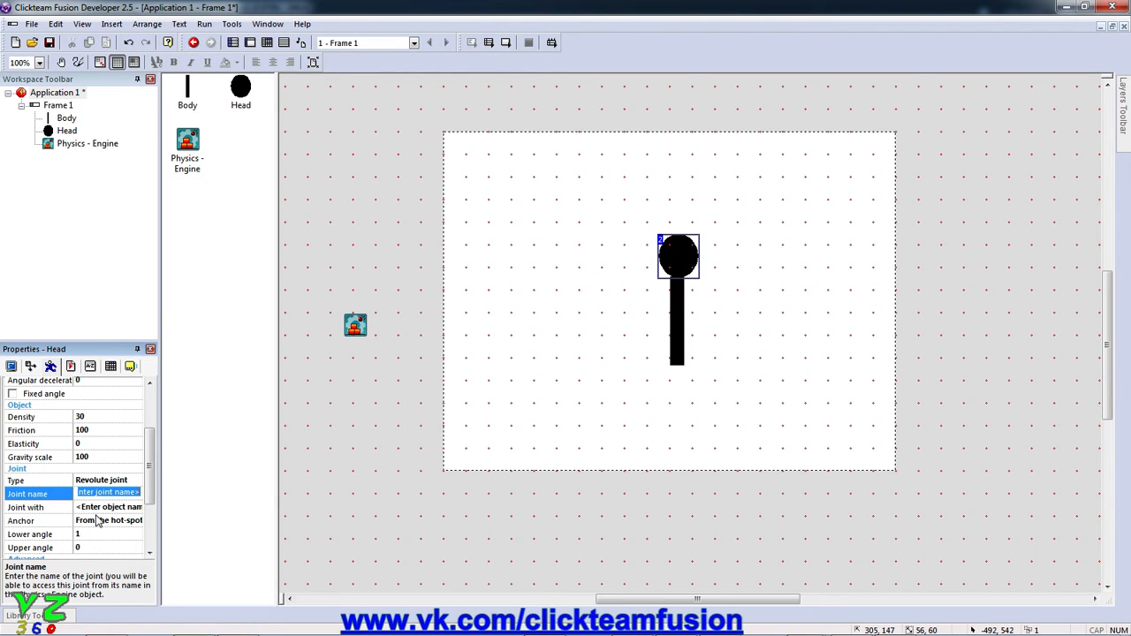
type("Head")
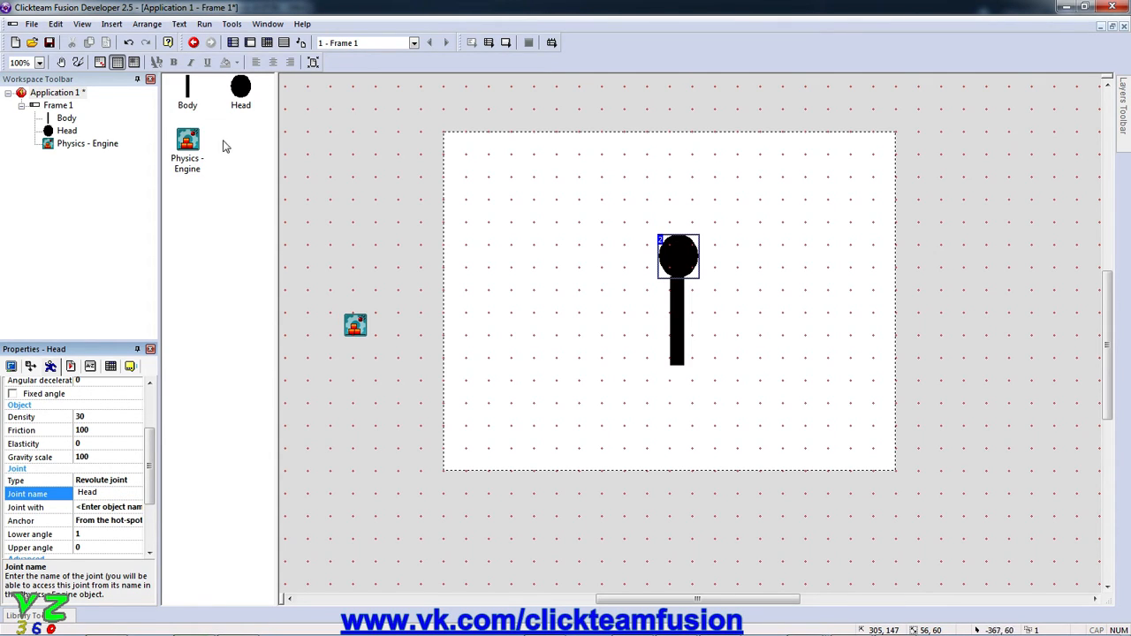
left_click(93, 506)
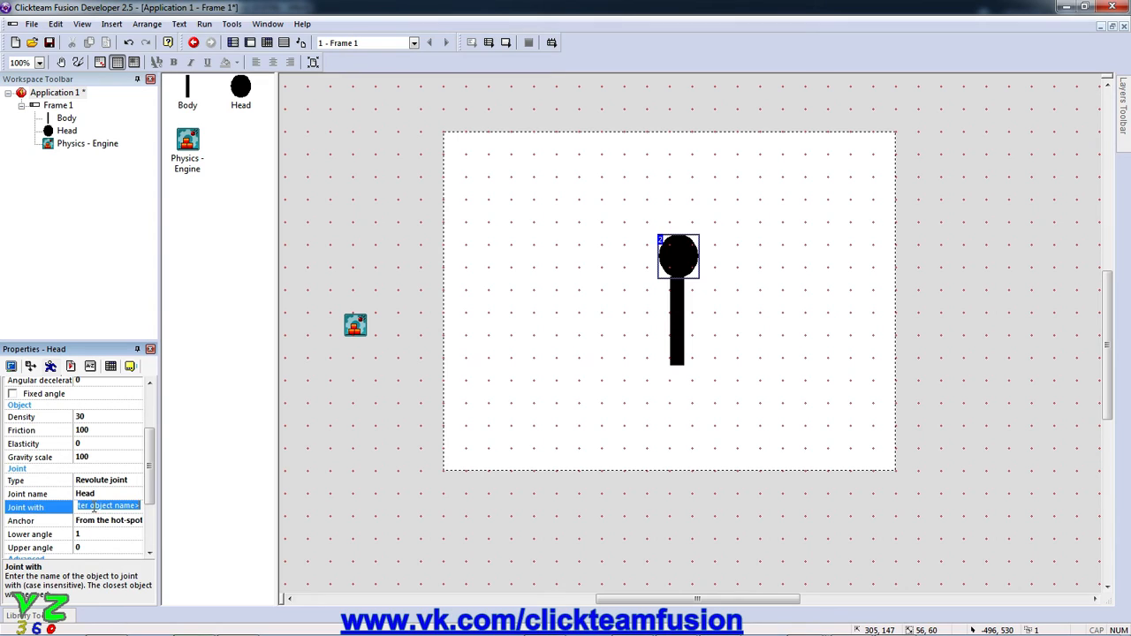
type("Body")
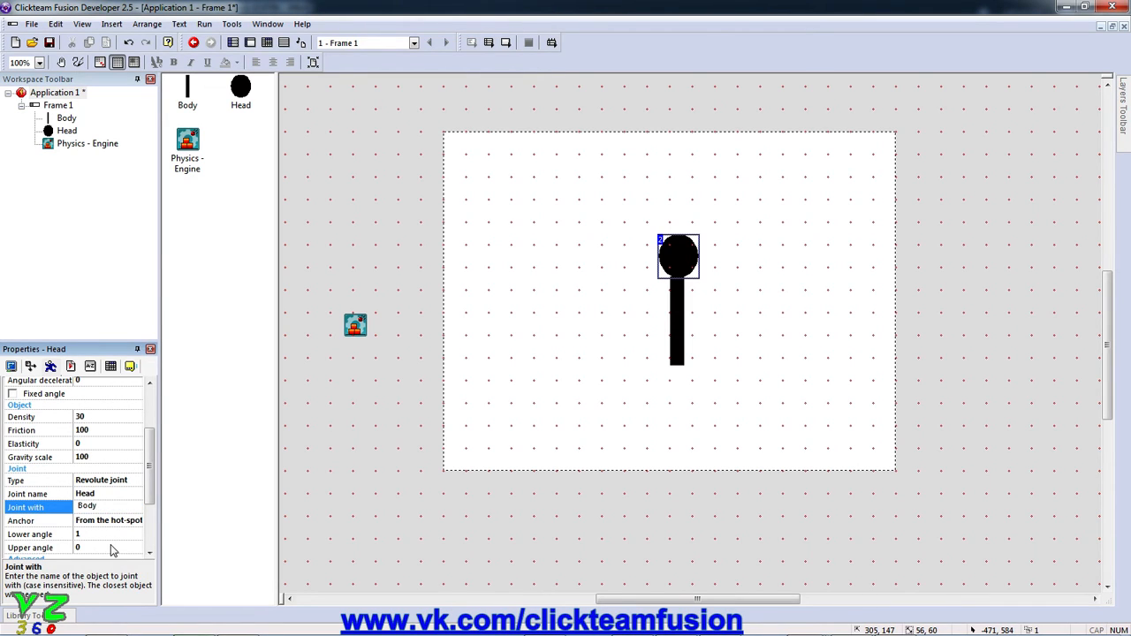
Confirm Body as Head's joint partner and test-run the application.
key("Return")
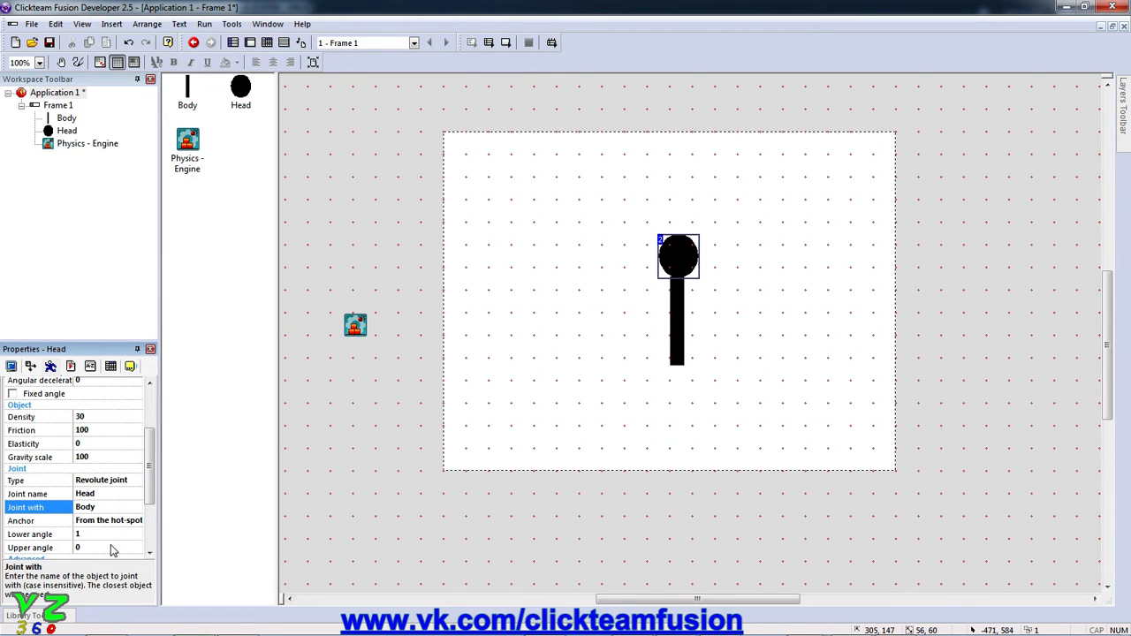
left_click(491, 50)
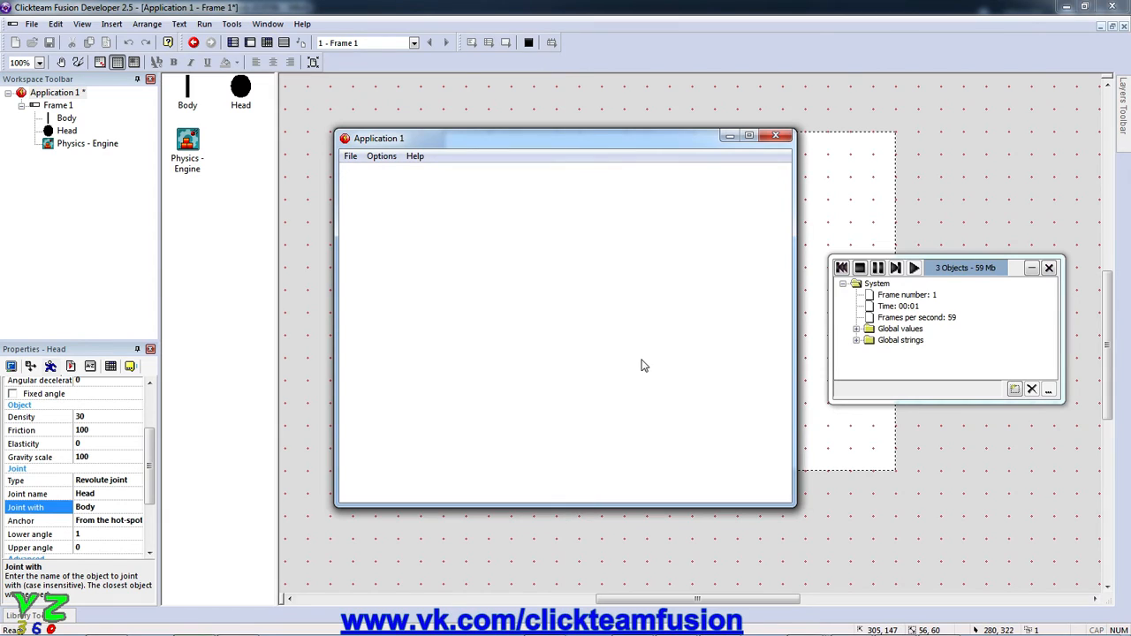
left_click(775, 135)
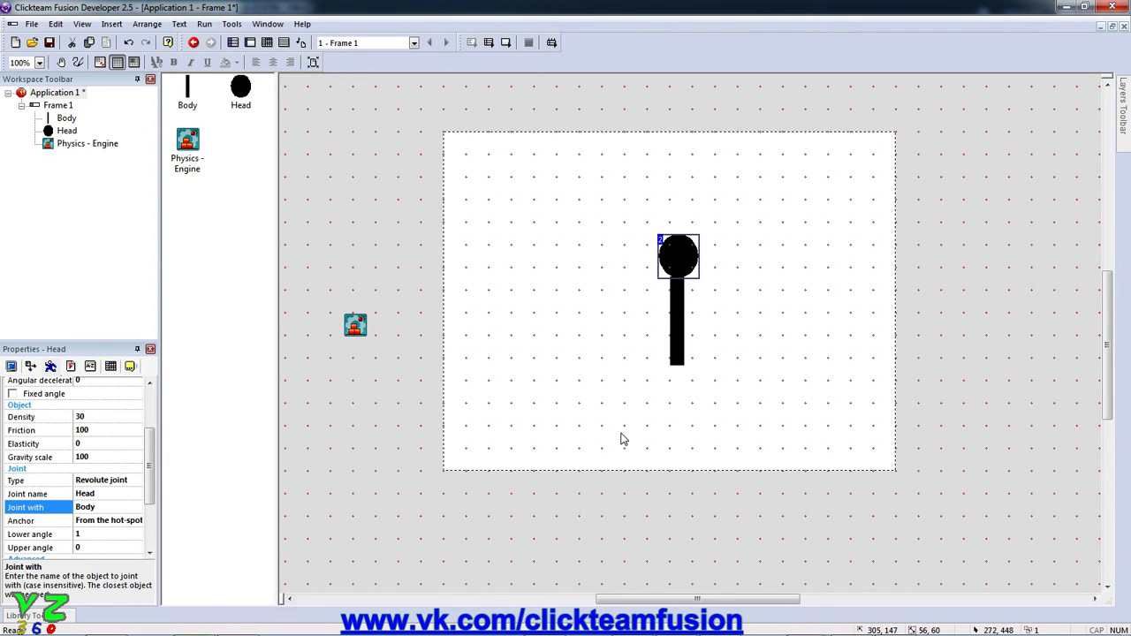
Add an event condition that tests whether Body leaves the play area on any of the four sides.
left_click(268, 43)
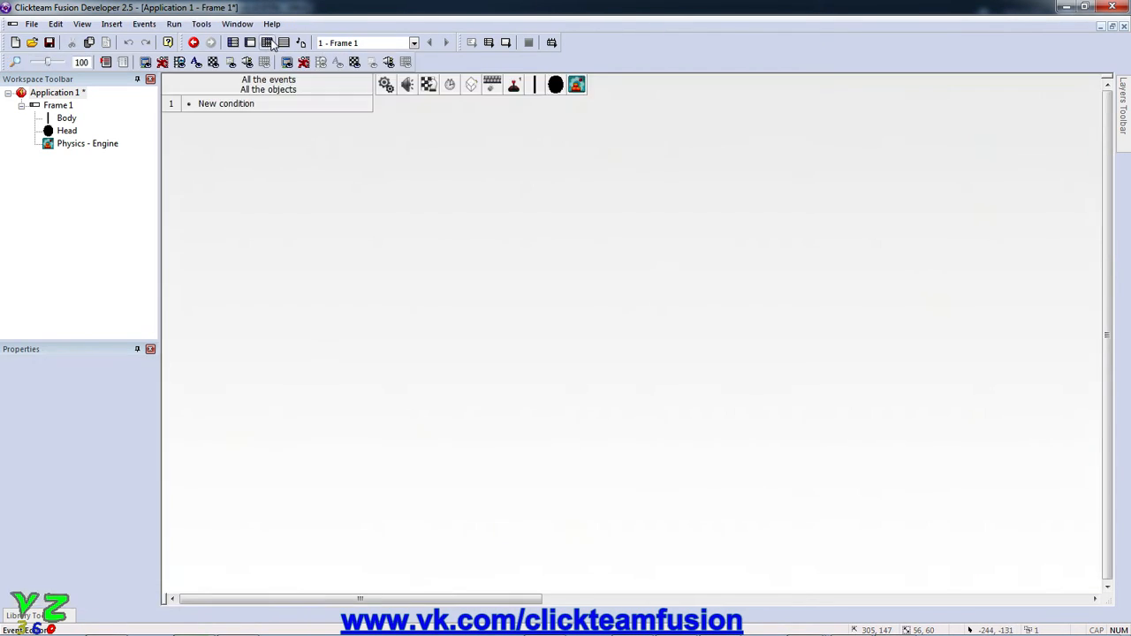
left_click(233, 105)
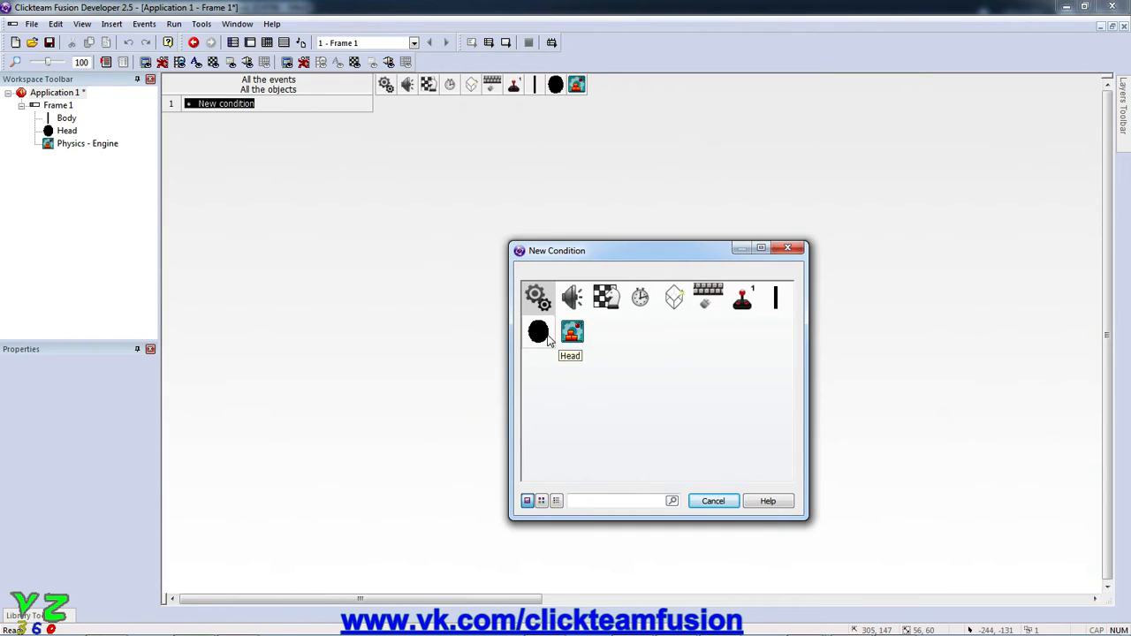
left_click(784, 309)
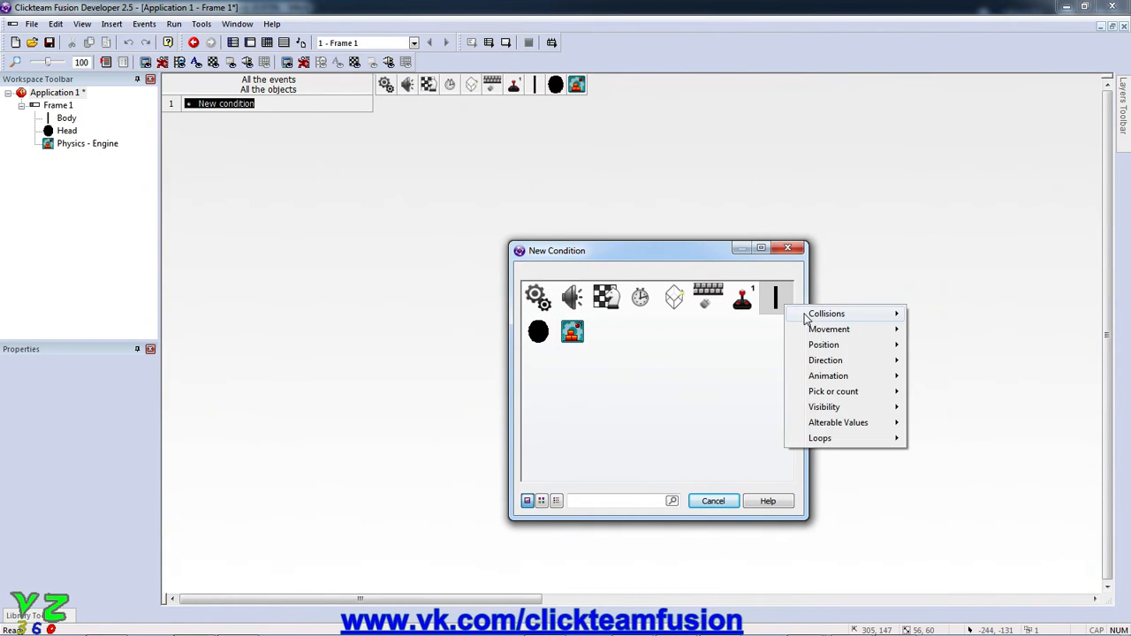
mouse_move(825, 329)
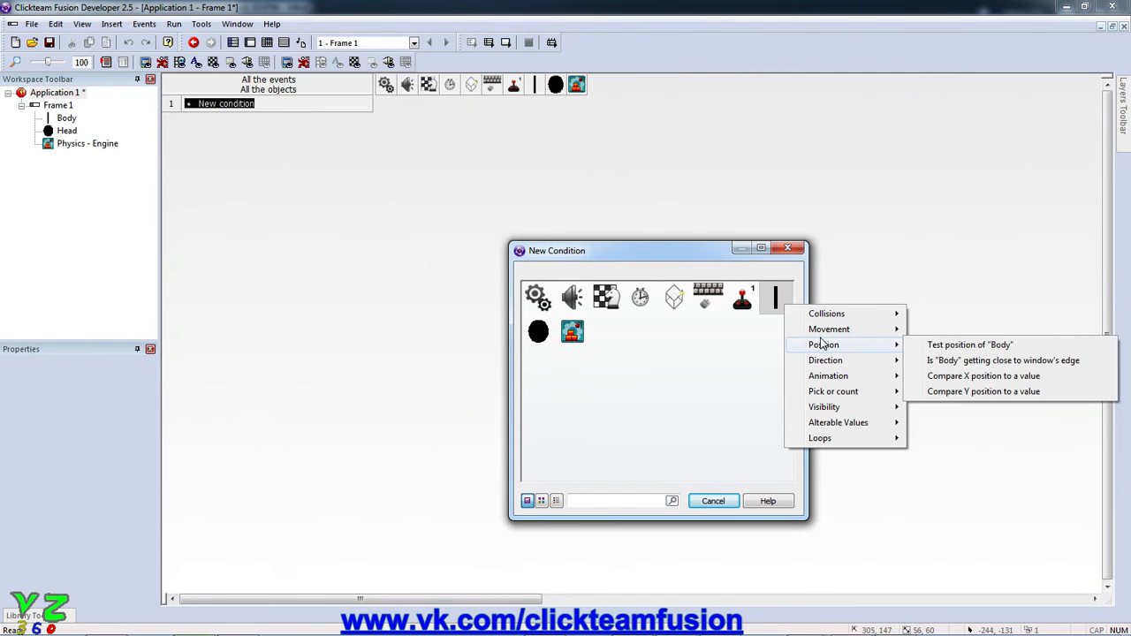
left_click(942, 345)
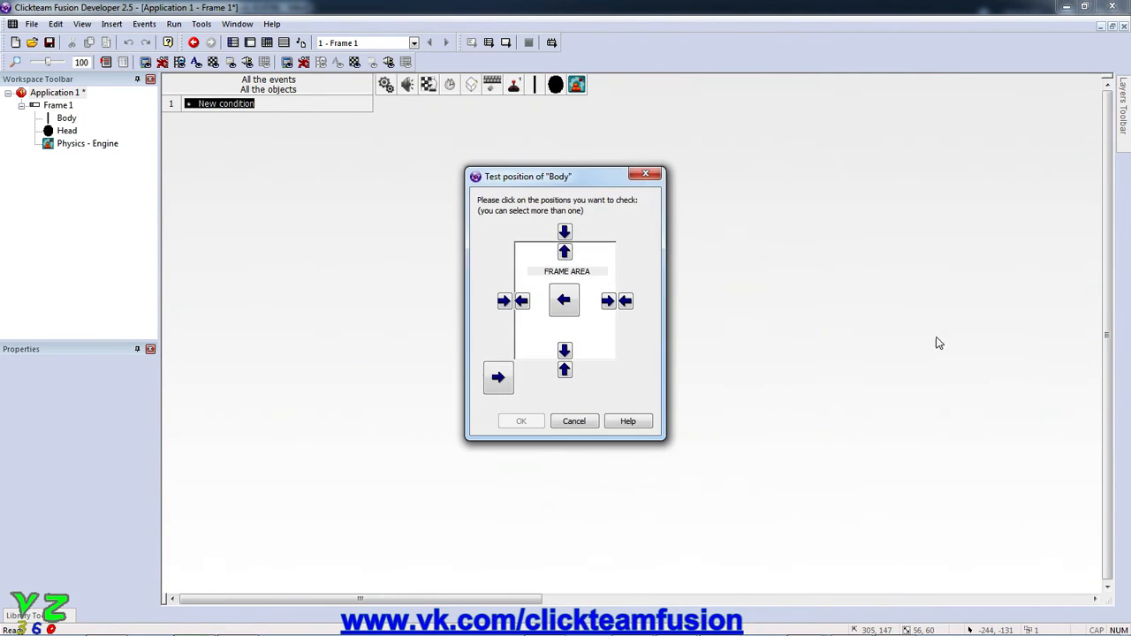
left_click(522, 301)
left_click(564, 252)
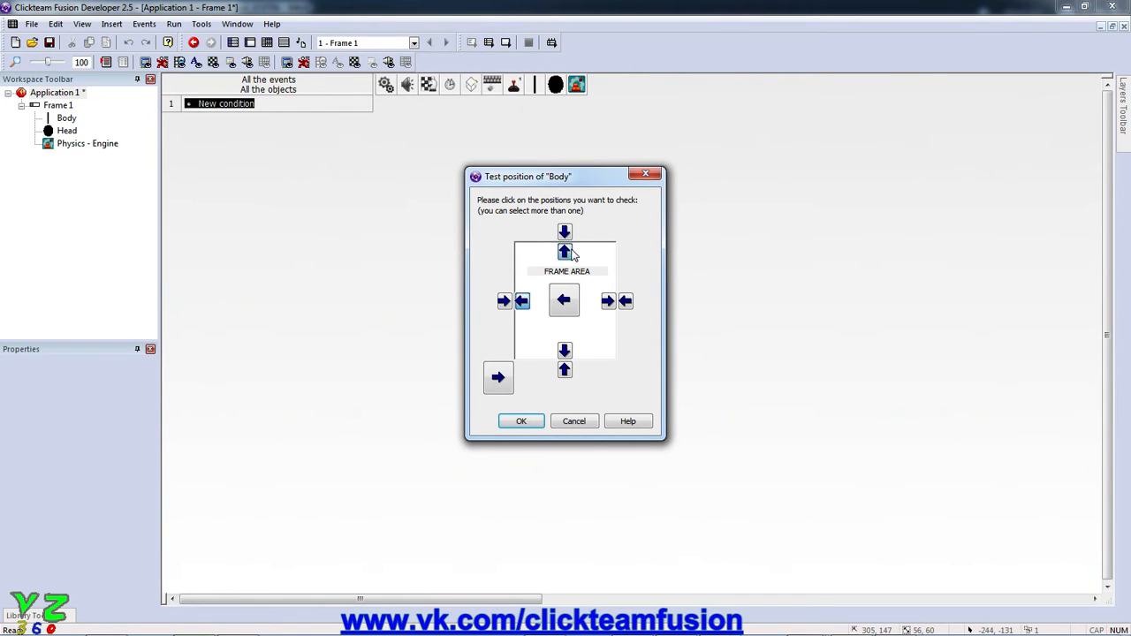
left_click(608, 301)
left_click(564, 351)
left_click(522, 420)
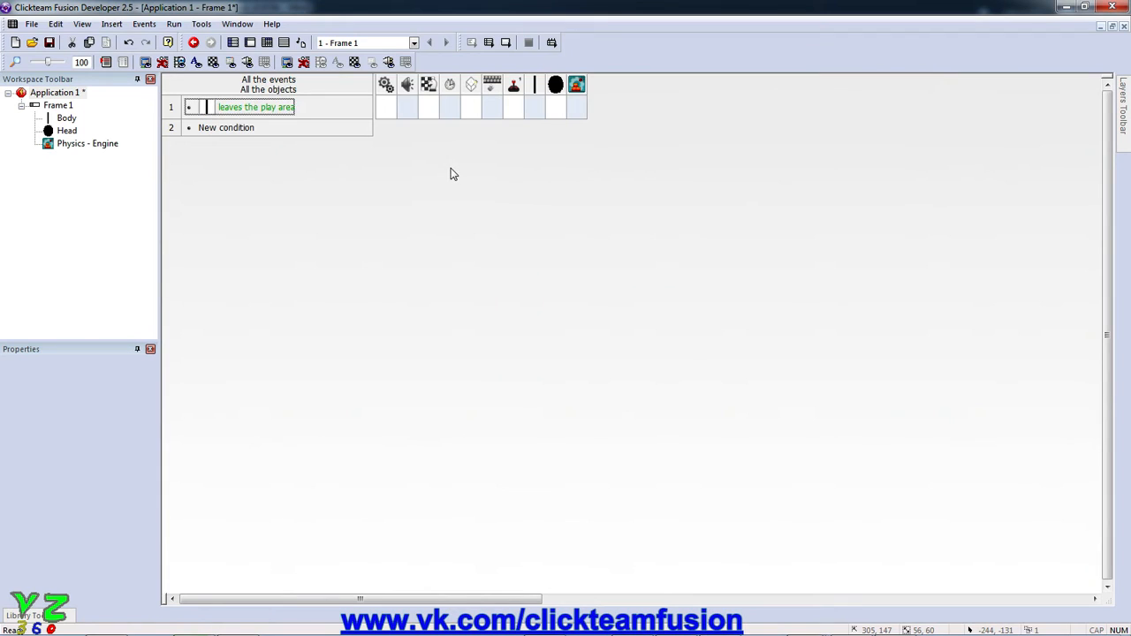
Add a Stop movement action for Body to the leaves-the-play-area event and test-run the application.
left_click(537, 104)
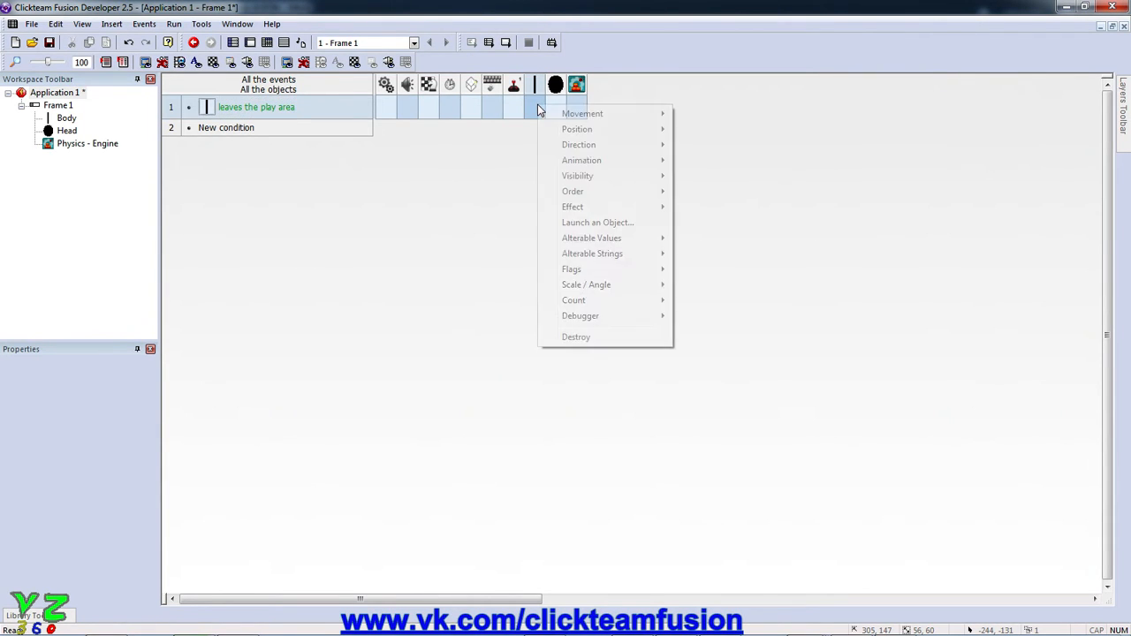
mouse_move(558, 117)
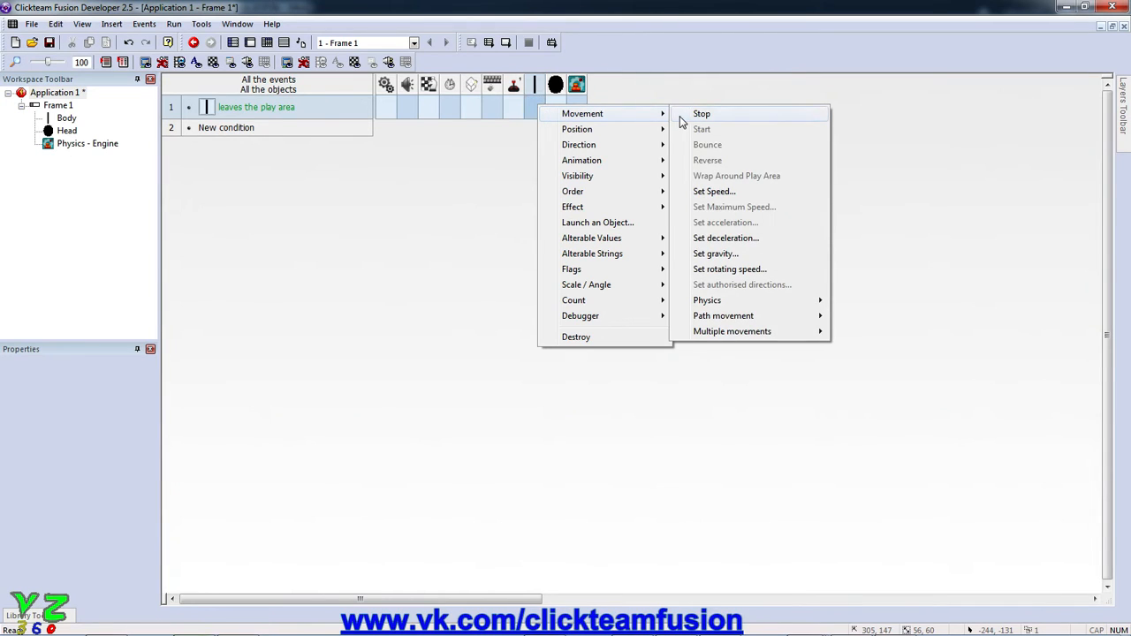
left_click(698, 115)
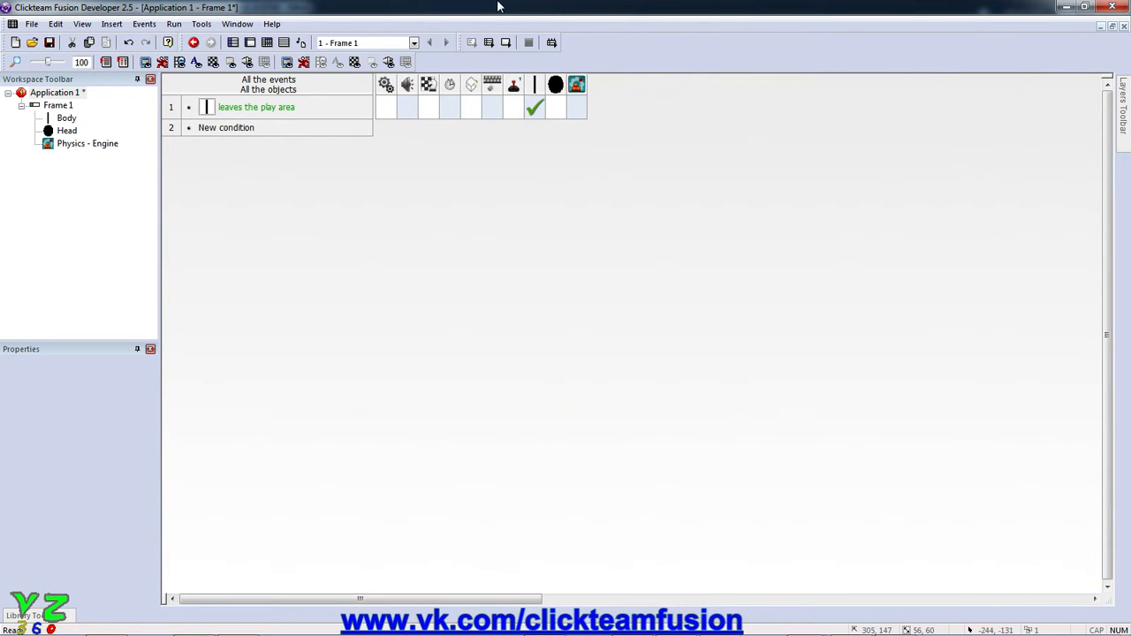
left_click(488, 43)
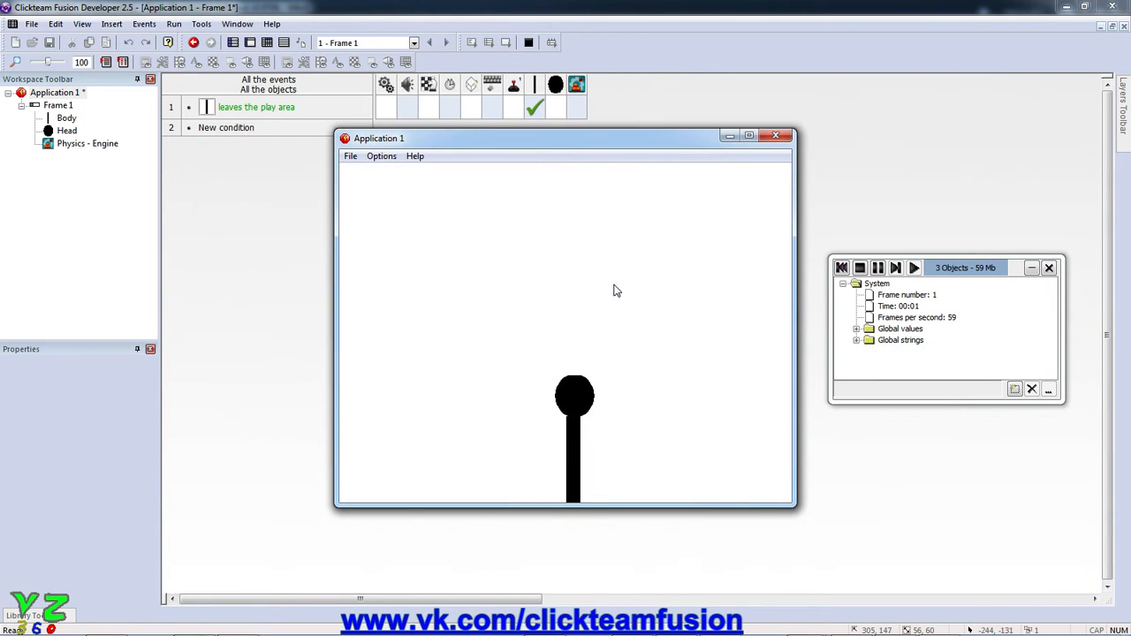
left_click(776, 135)
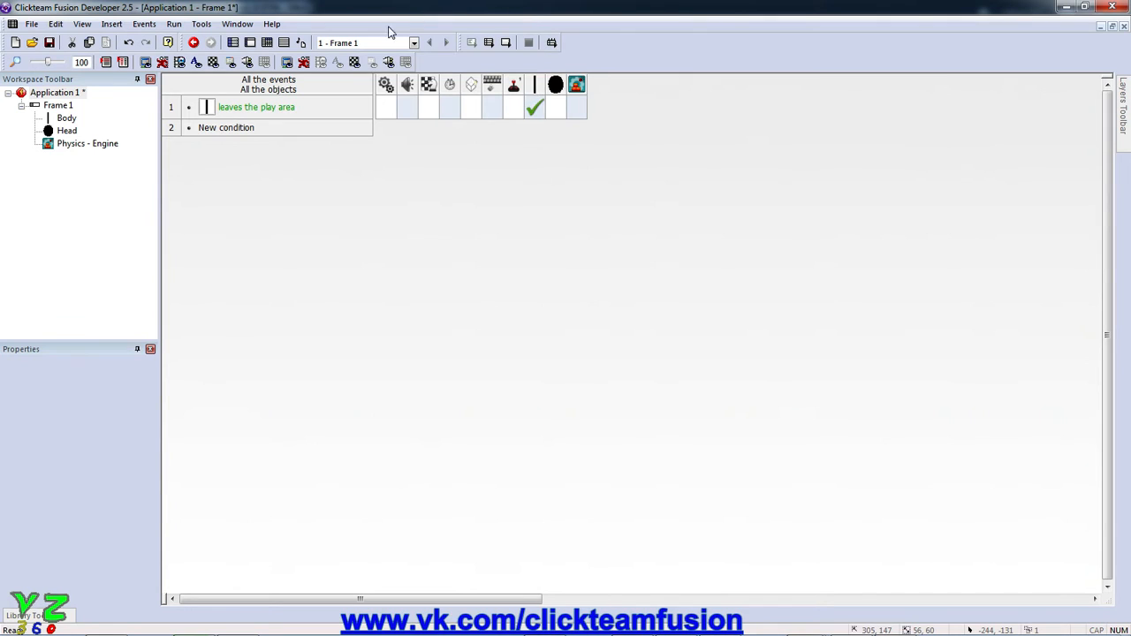
In the frame editor, set Head's joint limits to a lower angle of -30 and an upper angle of 30.
left_click(266, 43)
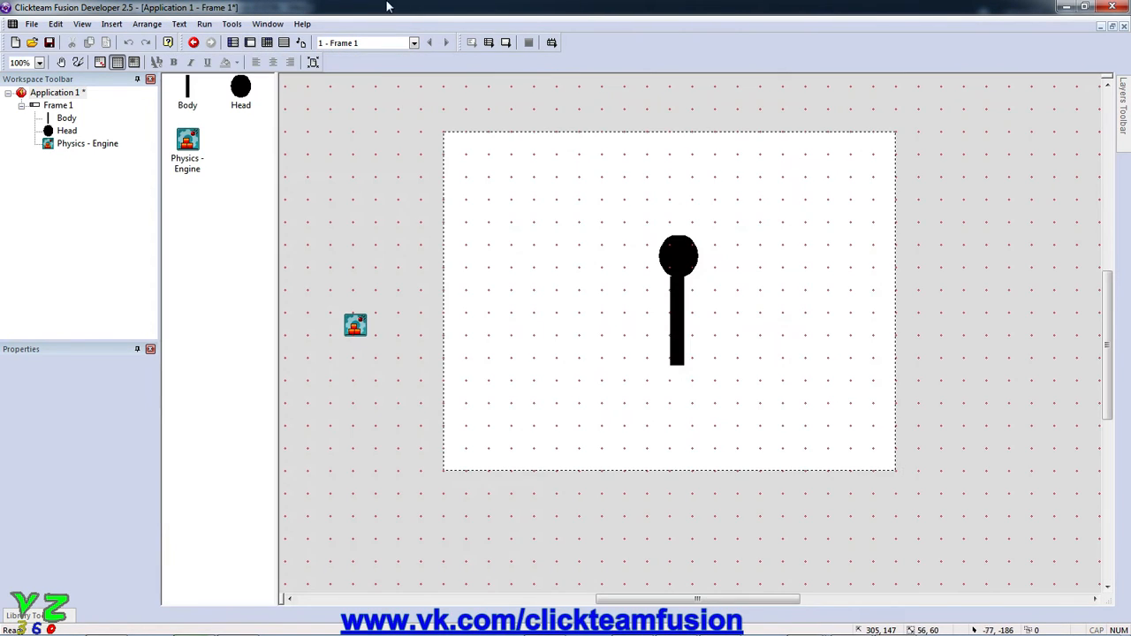
left_click(667, 254)
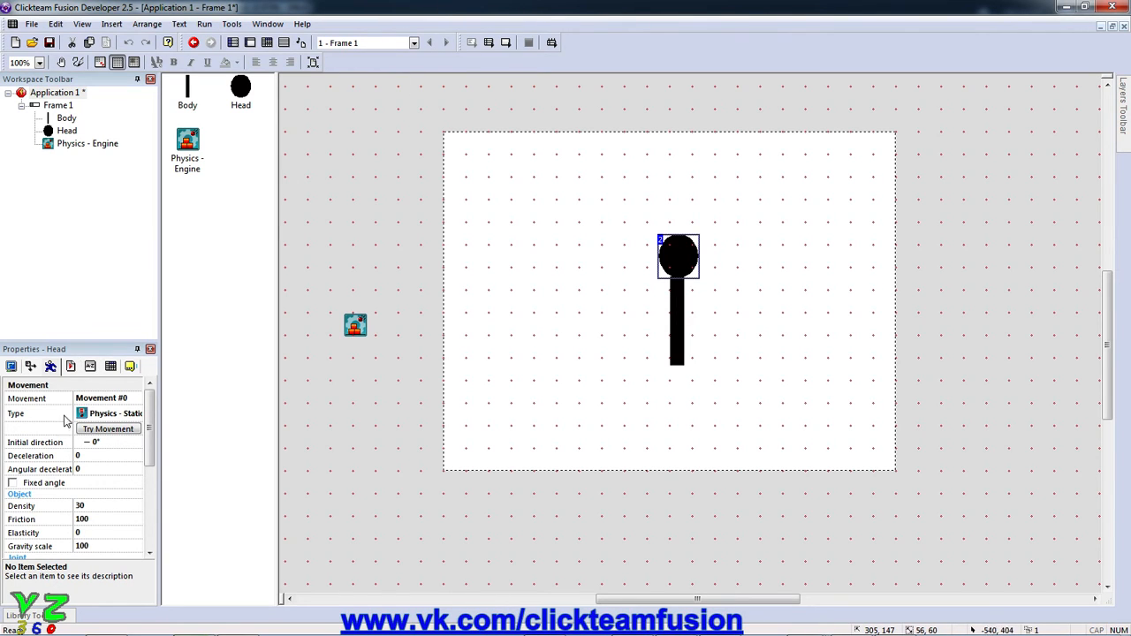
scroll(75, 429, "down", 3)
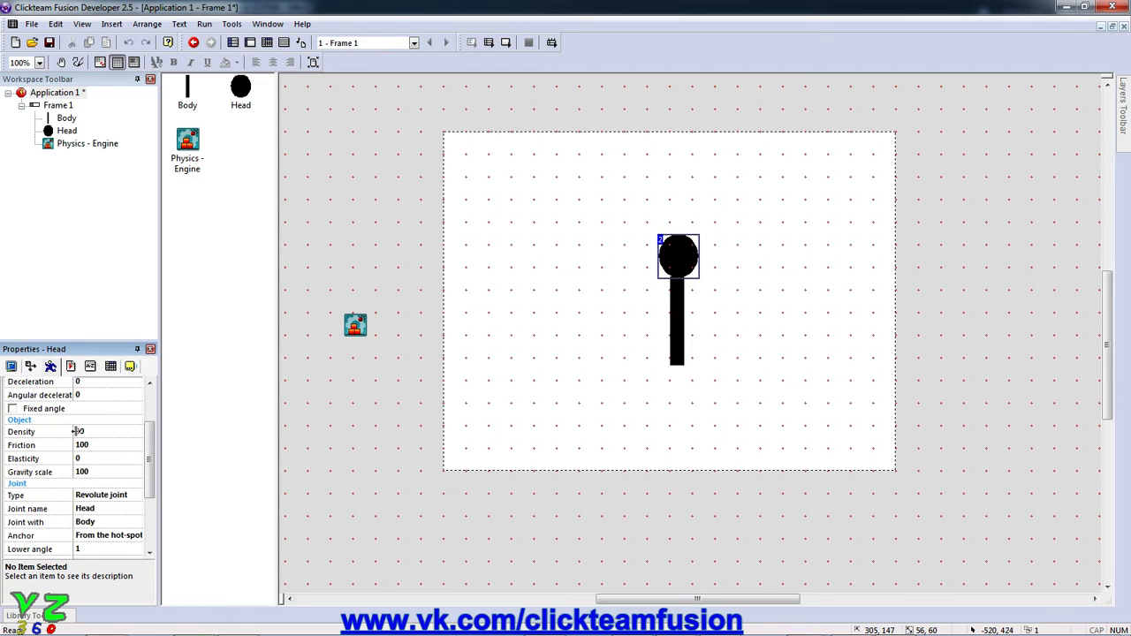
scroll(75, 431, "down", 3)
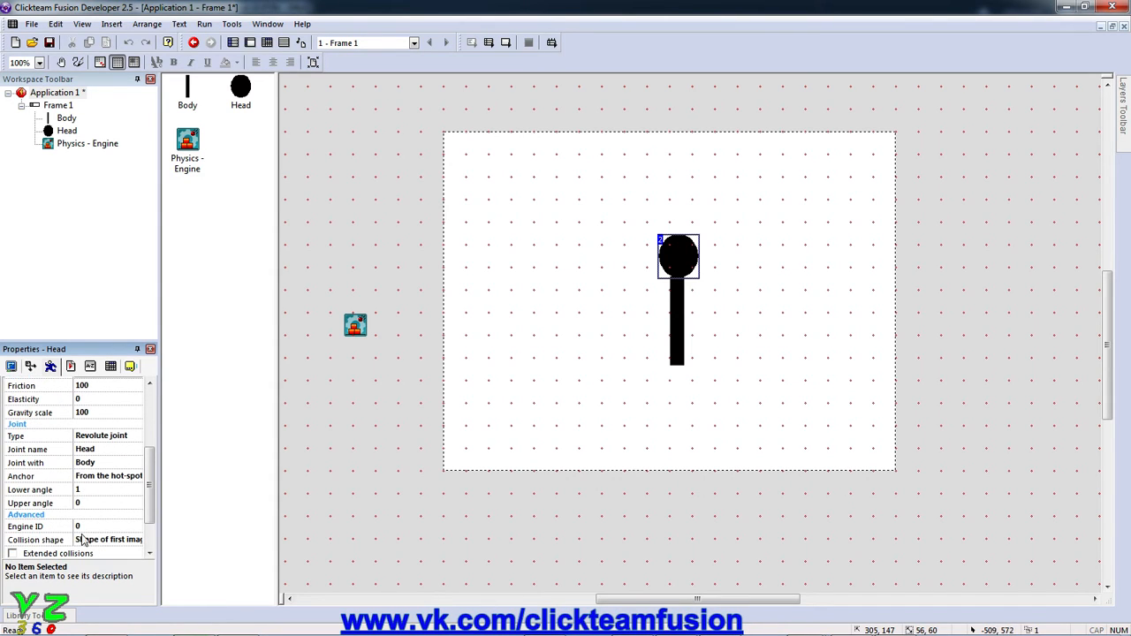
left_click(95, 489)
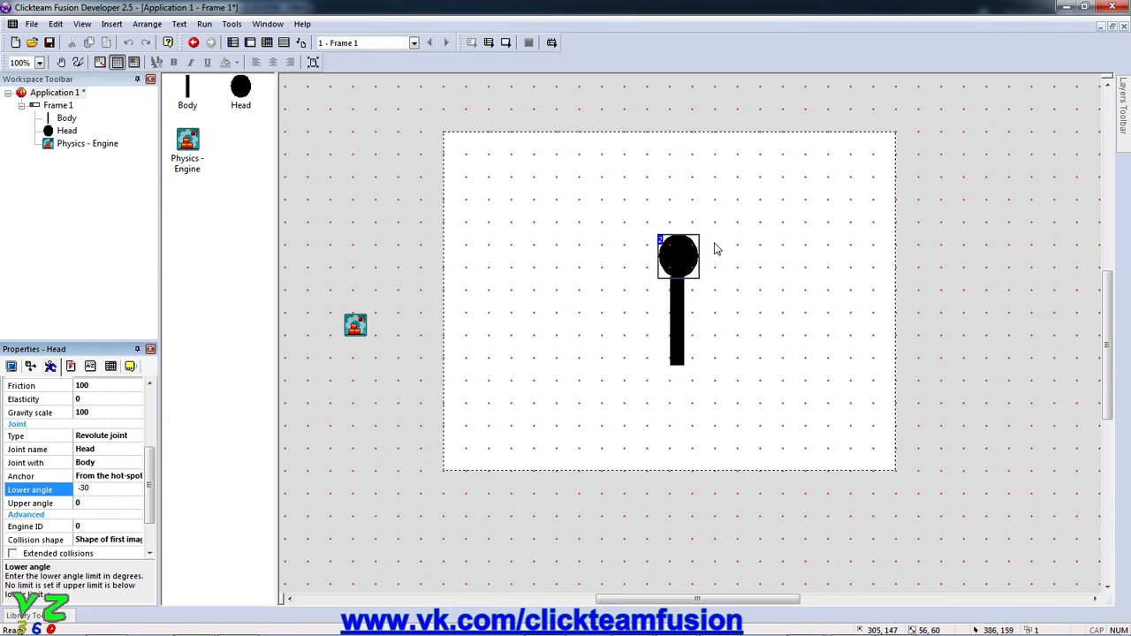
left_click(111, 500)
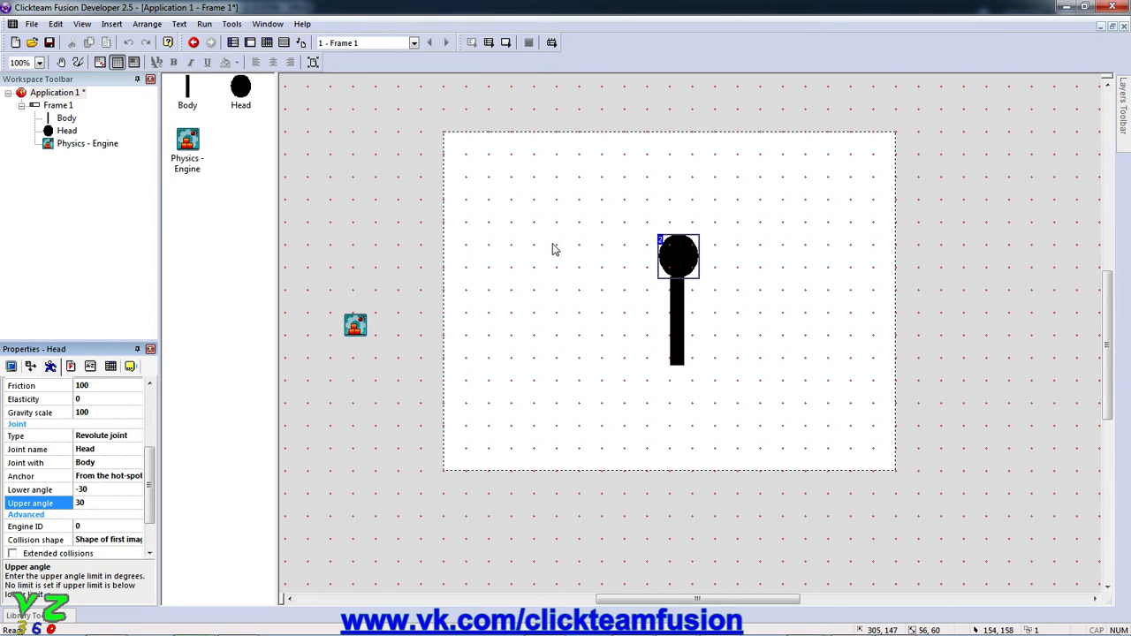
left_click(588, 230)
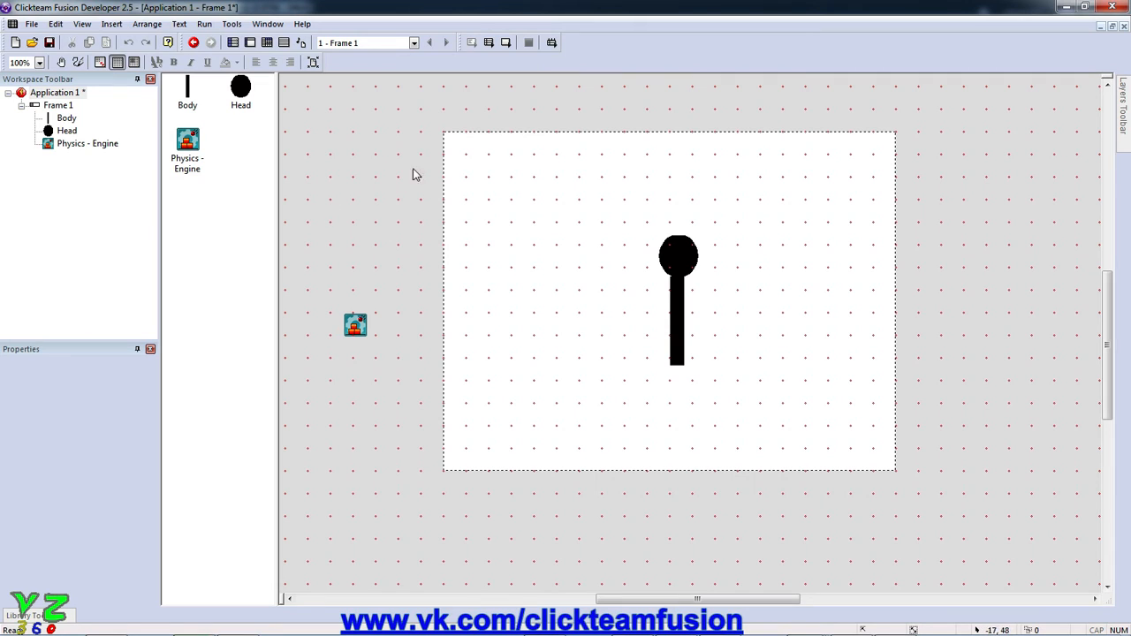
Insert a new Active object beside the figure in the frame at about 91, 215.
double_click(607, 291)
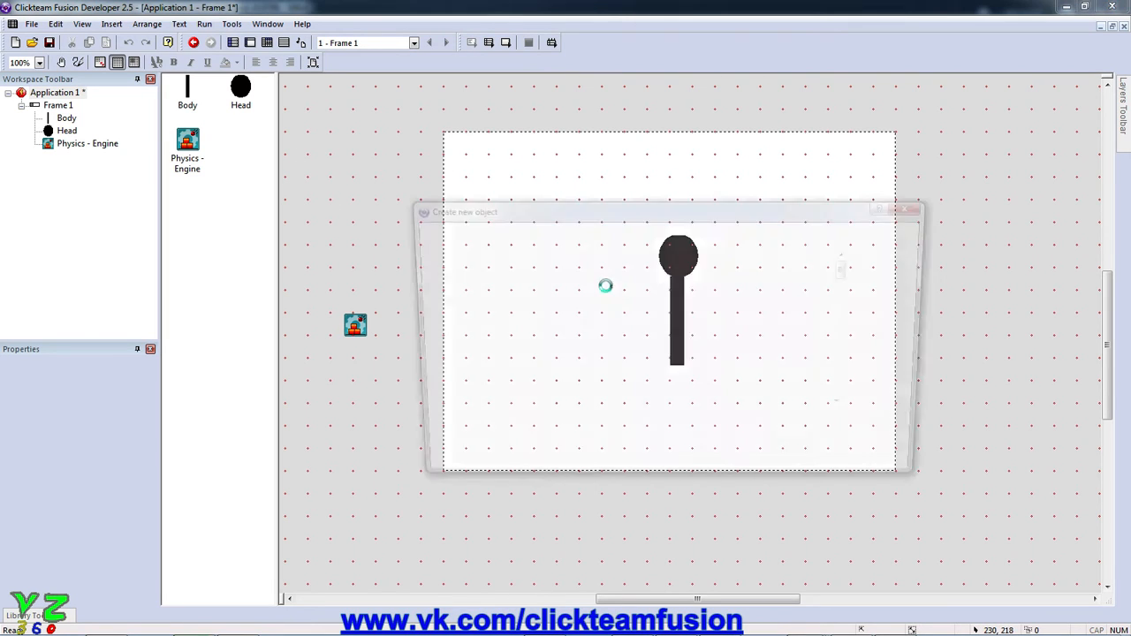
double_click(720, 263)
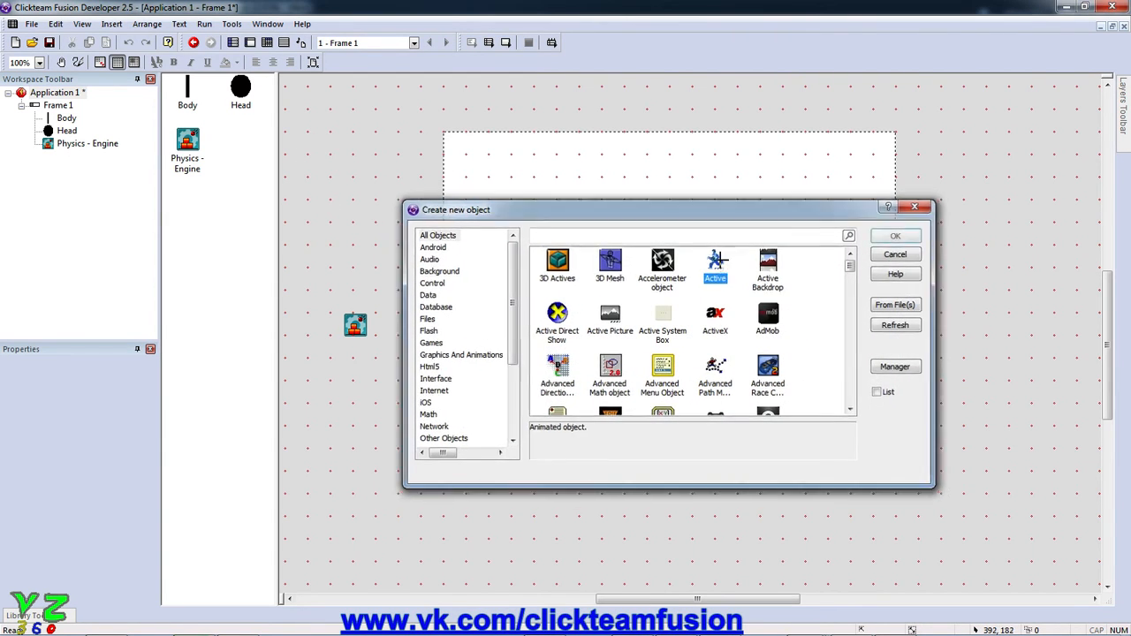
left_click(517, 292)
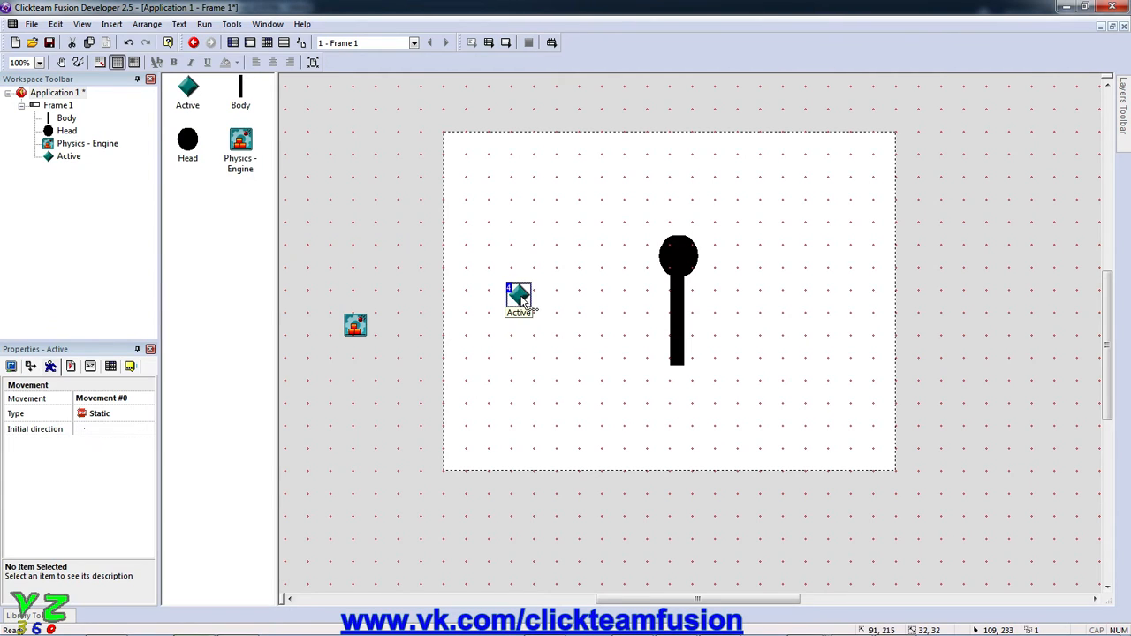
Cover the new Active object's whole image with a filled black rectangle and accept the edit.
double_click(520, 295)
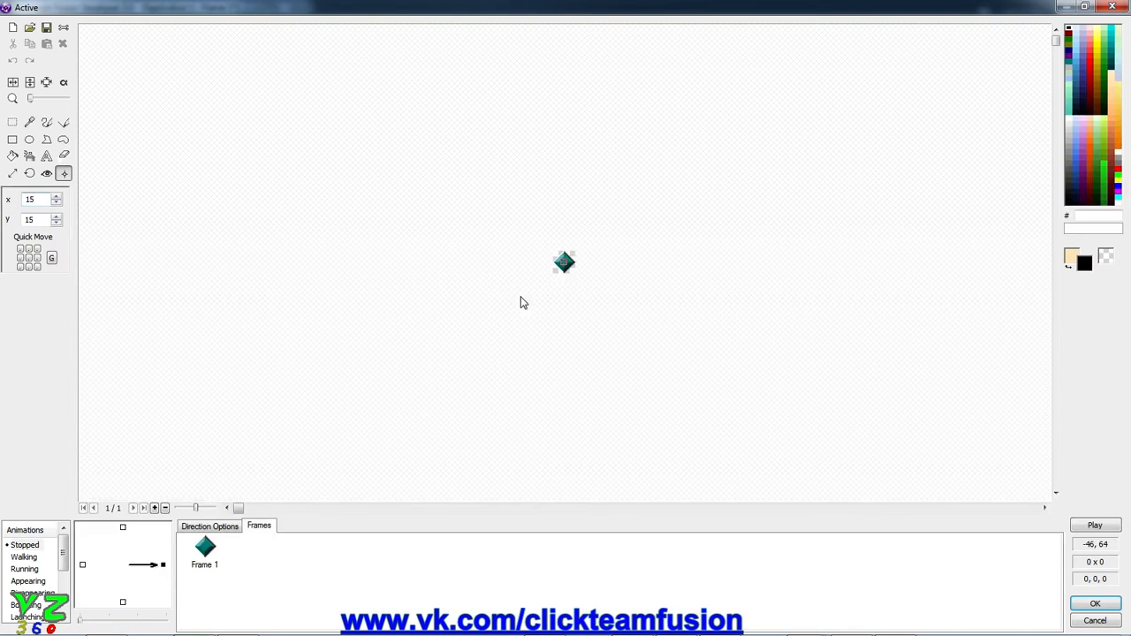
left_click(25, 142)
left_click(13, 140)
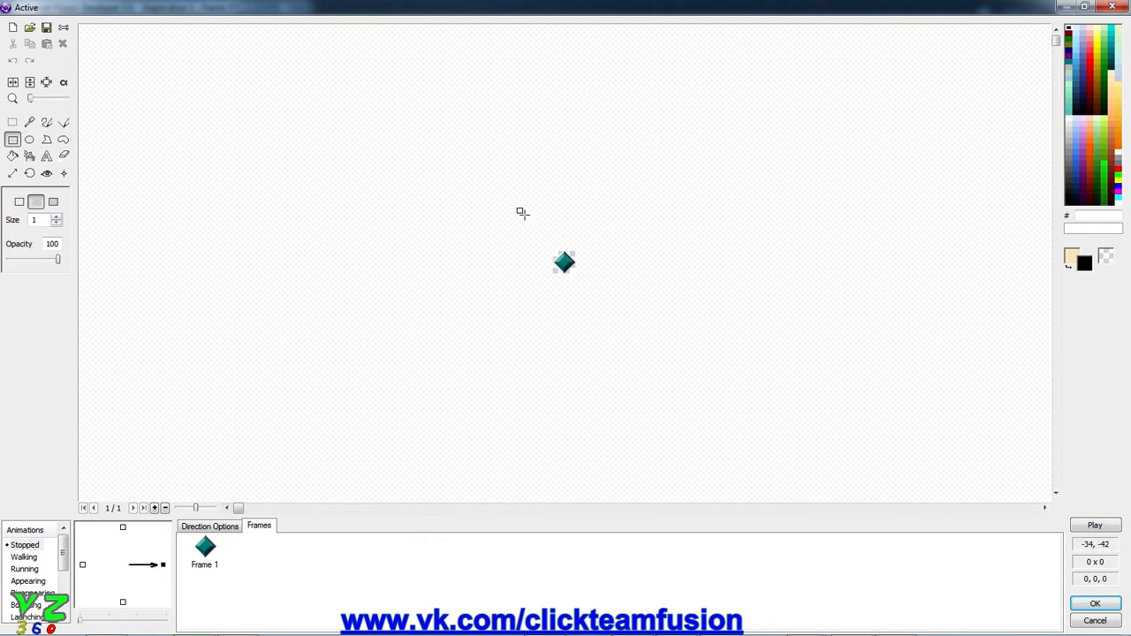
left_click_drag(522, 212, 656, 341)
left_click(1094, 603)
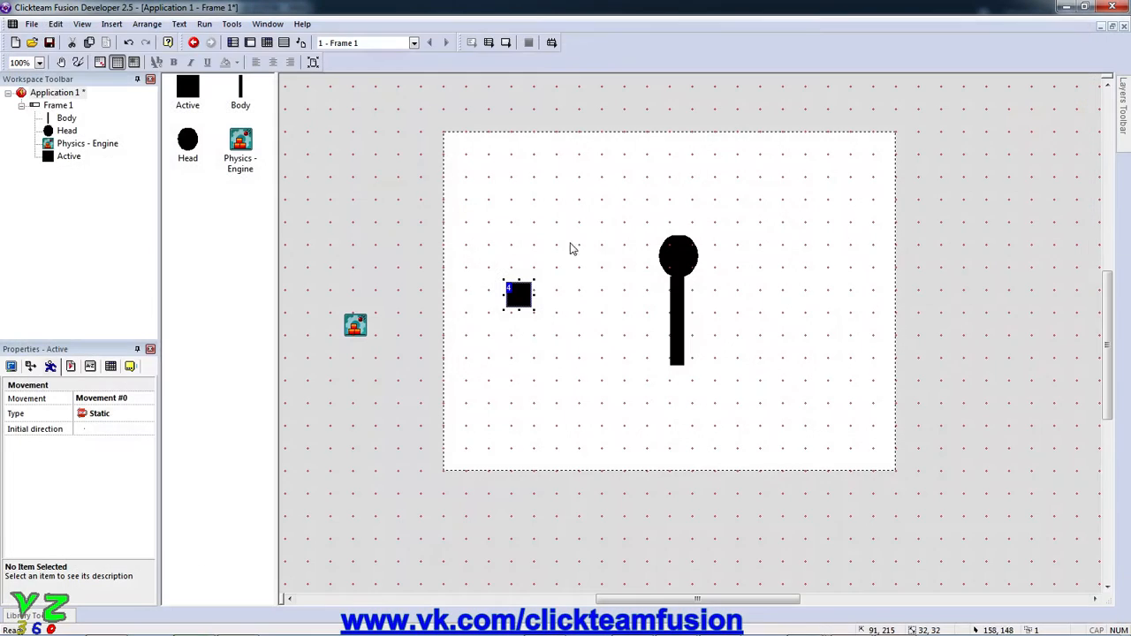
Resize the black Active square into a bar of about 52 x 15 and place it at about 155, 215.
left_click(531, 310)
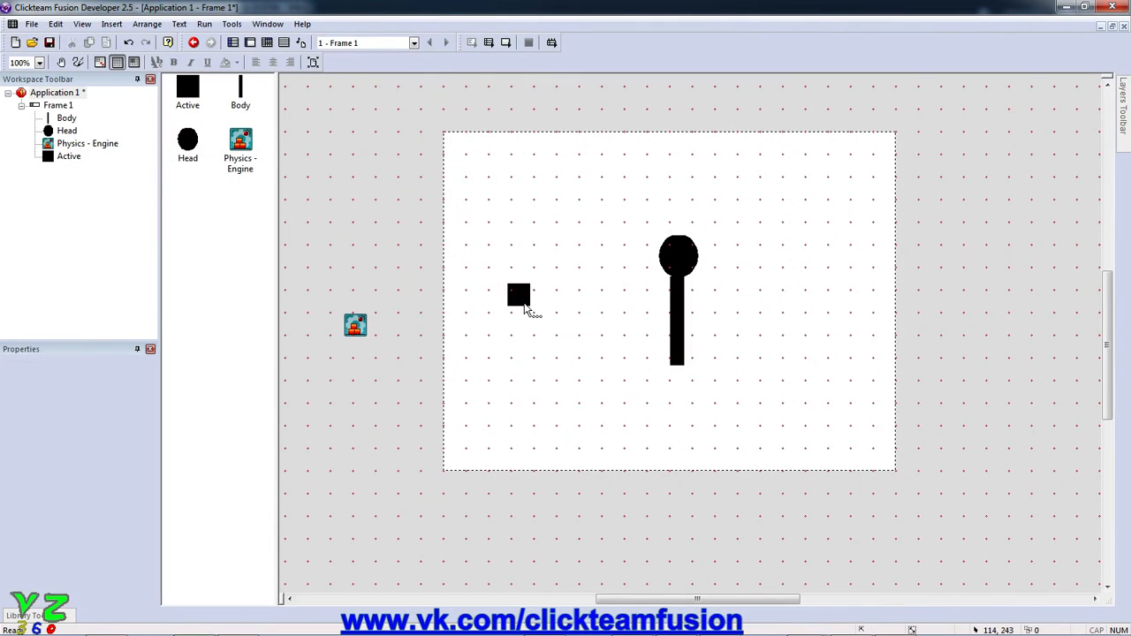
left_click(524, 305)
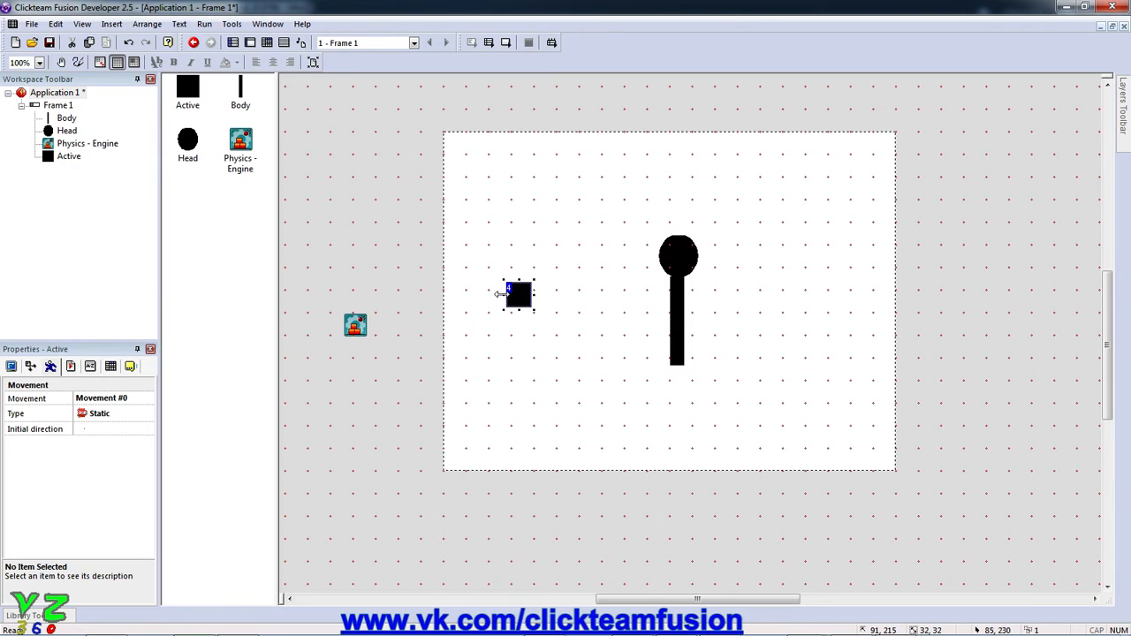
left_click_drag(505, 309, 570, 298)
Clone the black bar into 4 rows and 1 column with zero spacing, and select all four bars.
right_click_drag(570, 298, 570, 296)
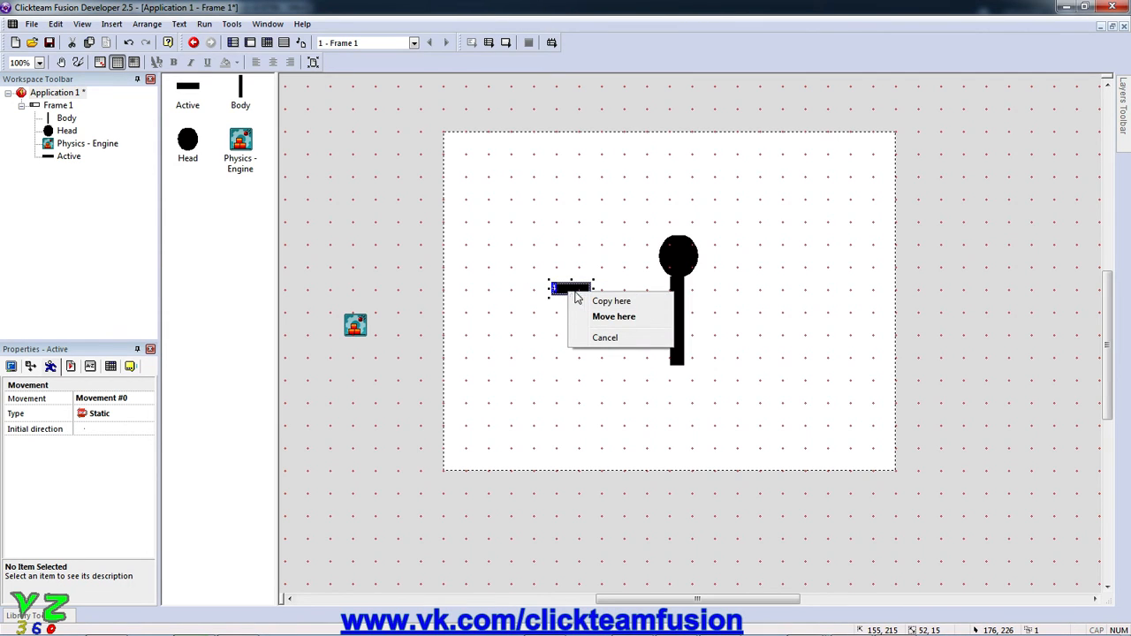
right_click(564, 294)
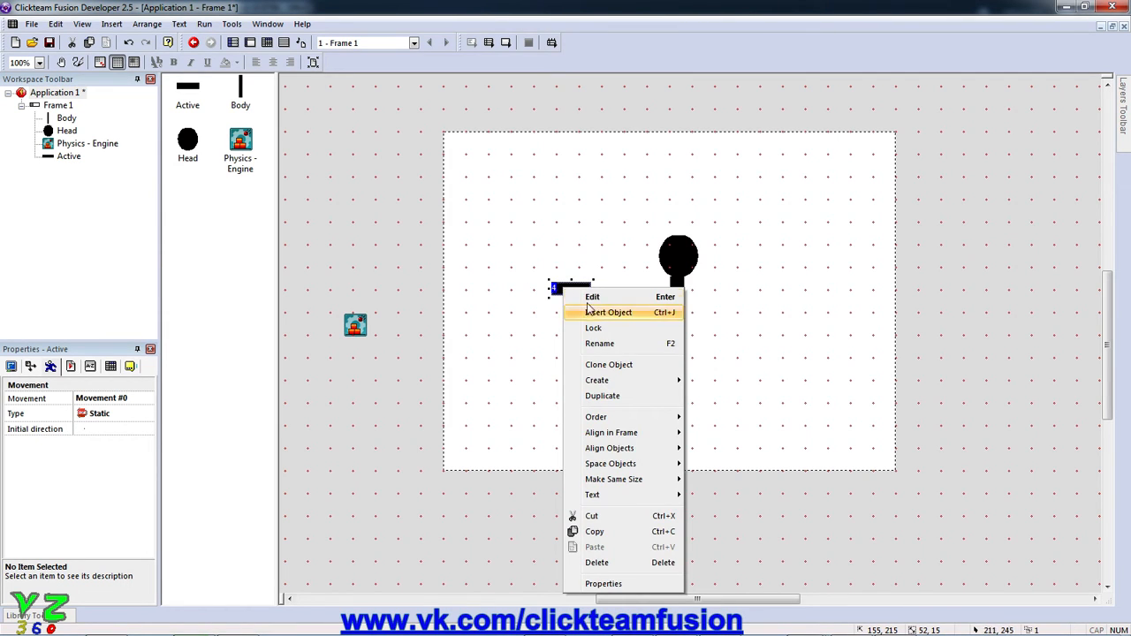
left_click(625, 369)
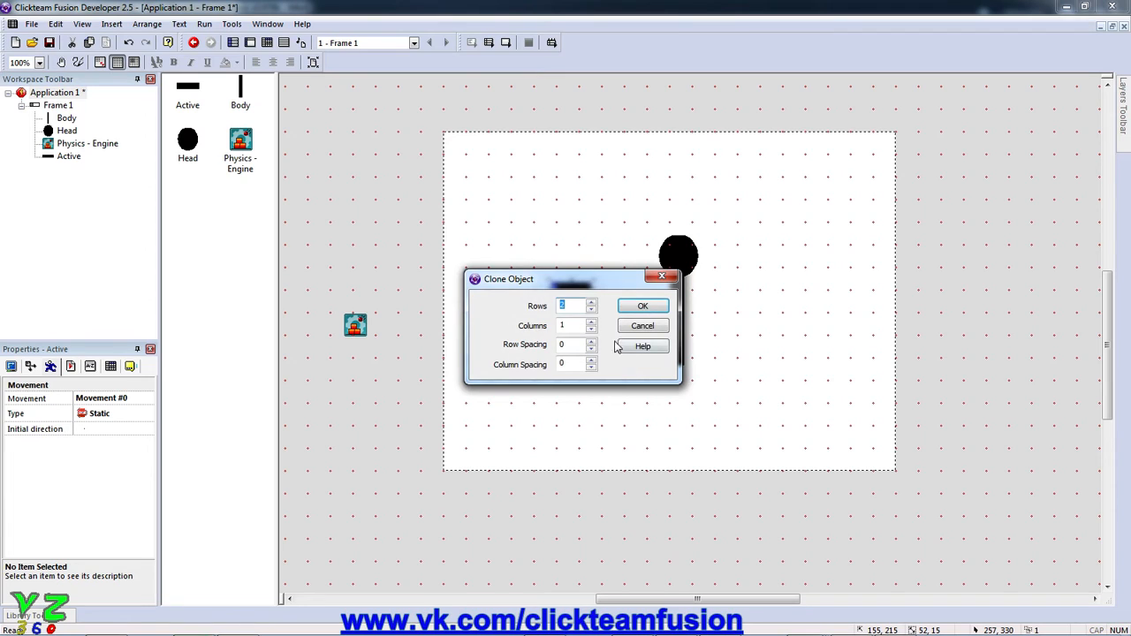
left_click(591, 302)
left_click(637, 309)
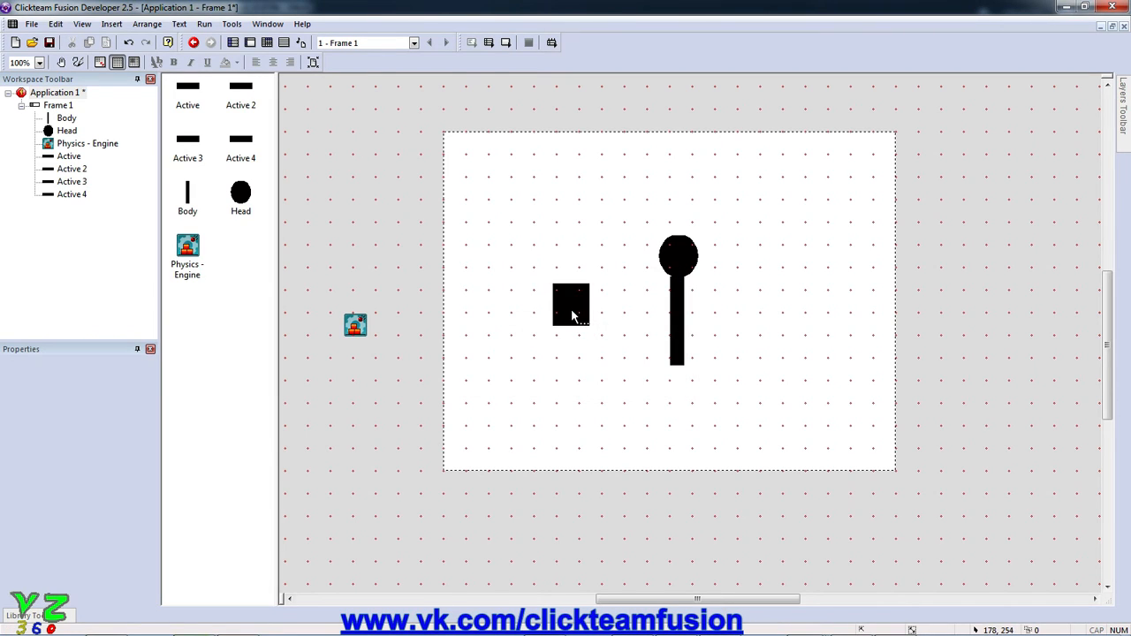
left_click_drag(602, 328, 535, 275)
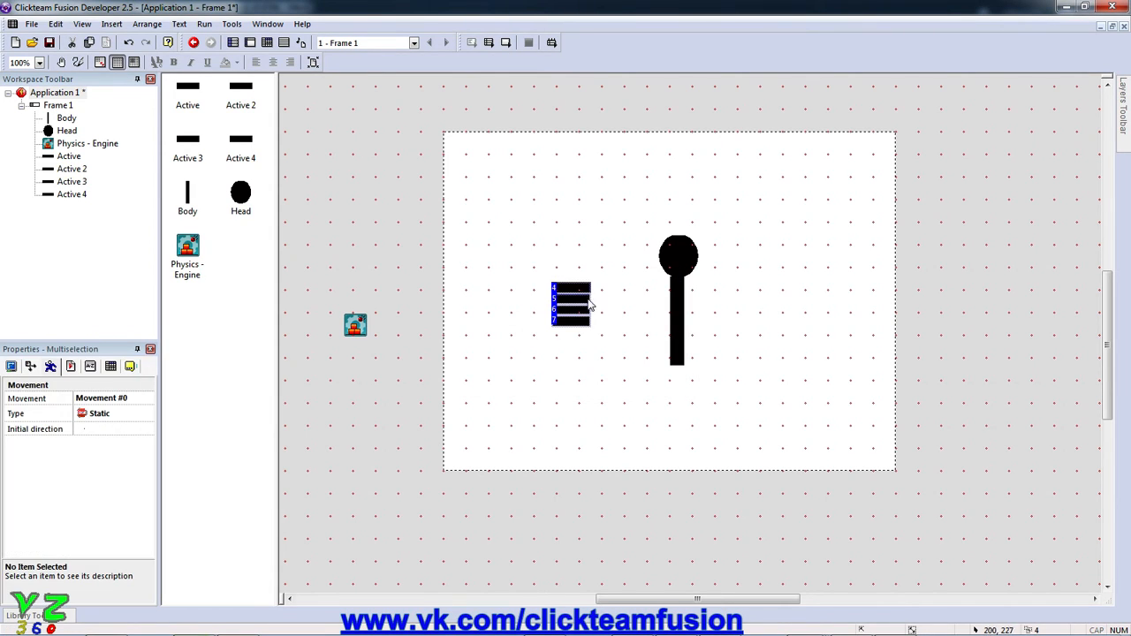
Deselect the stacked bars and rename the topmost one as LArm.
left_click(530, 277)
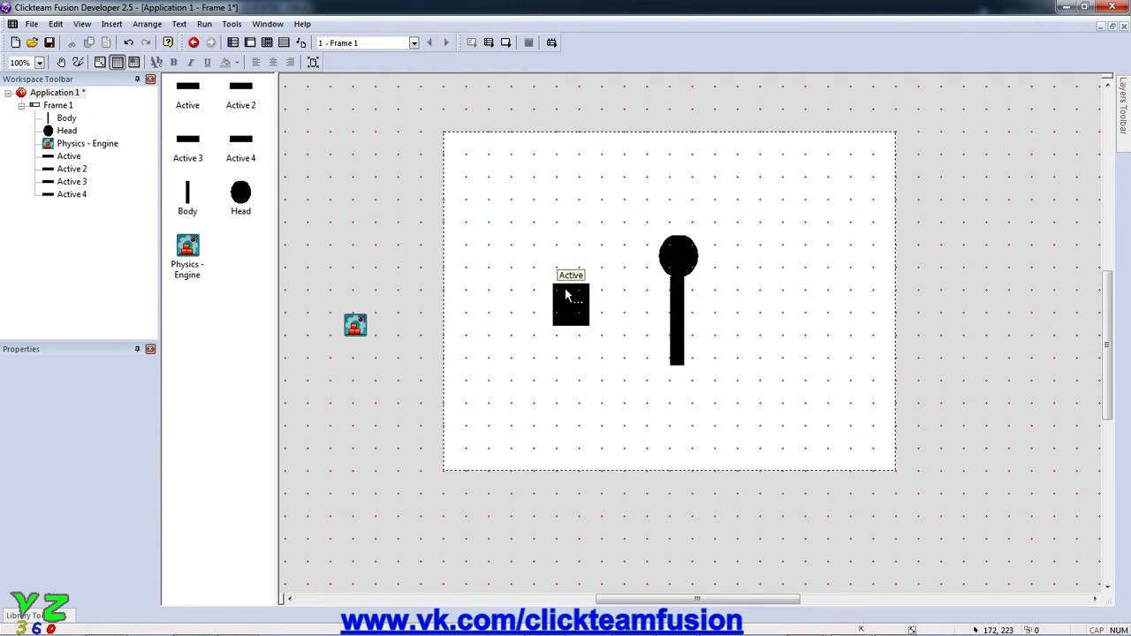
left_click(565, 288)
right_click(564, 285)
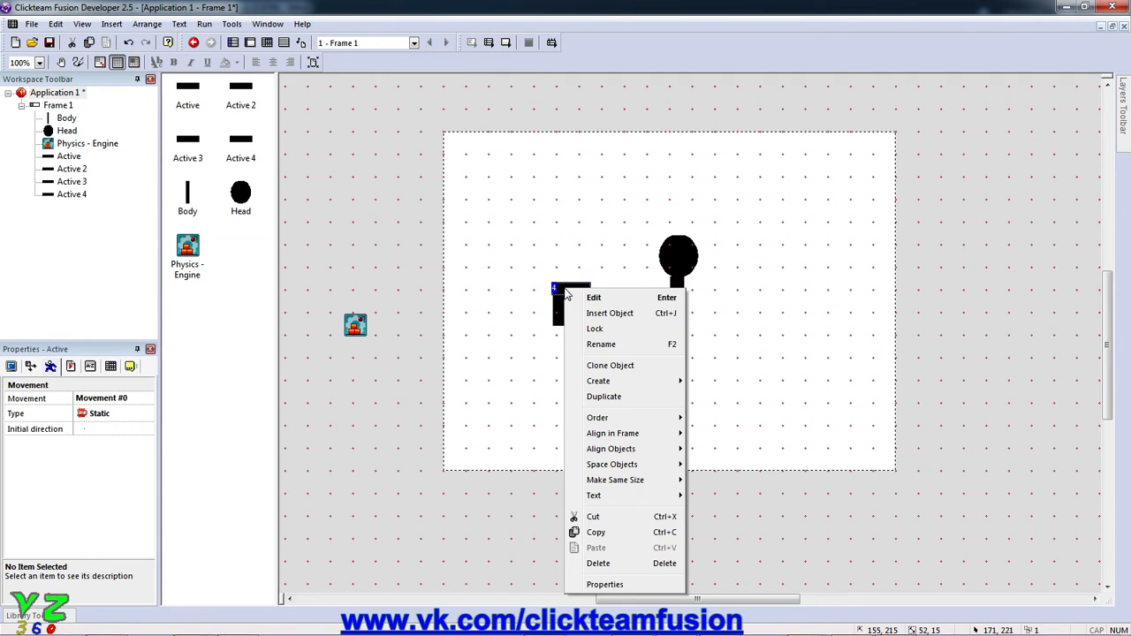
left_click(604, 345)
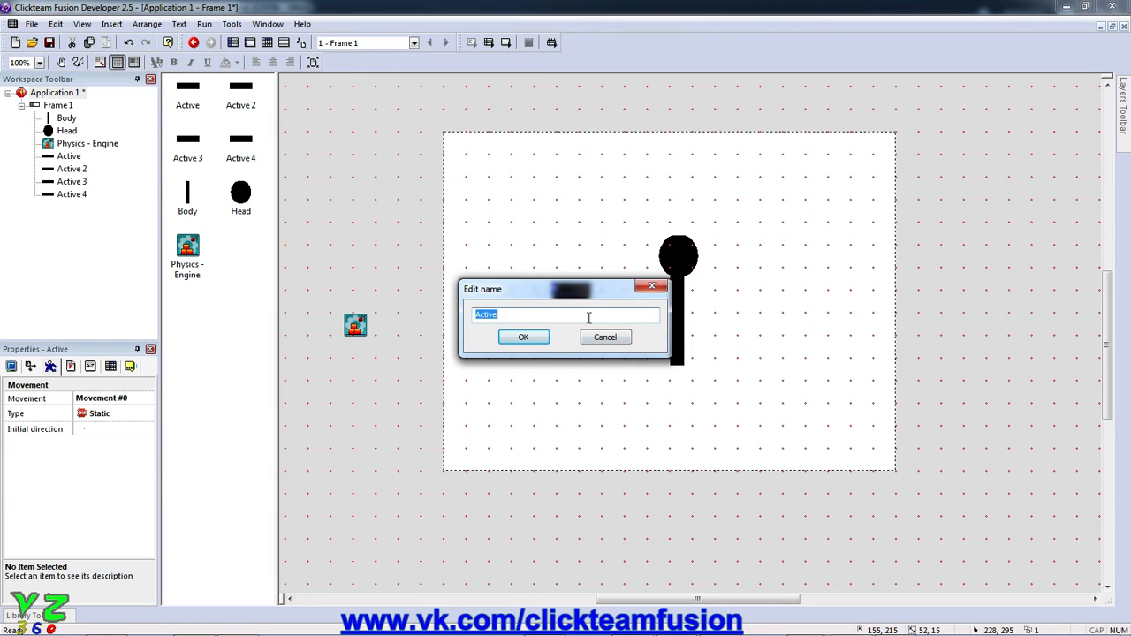
type("LArm")
key("Return")
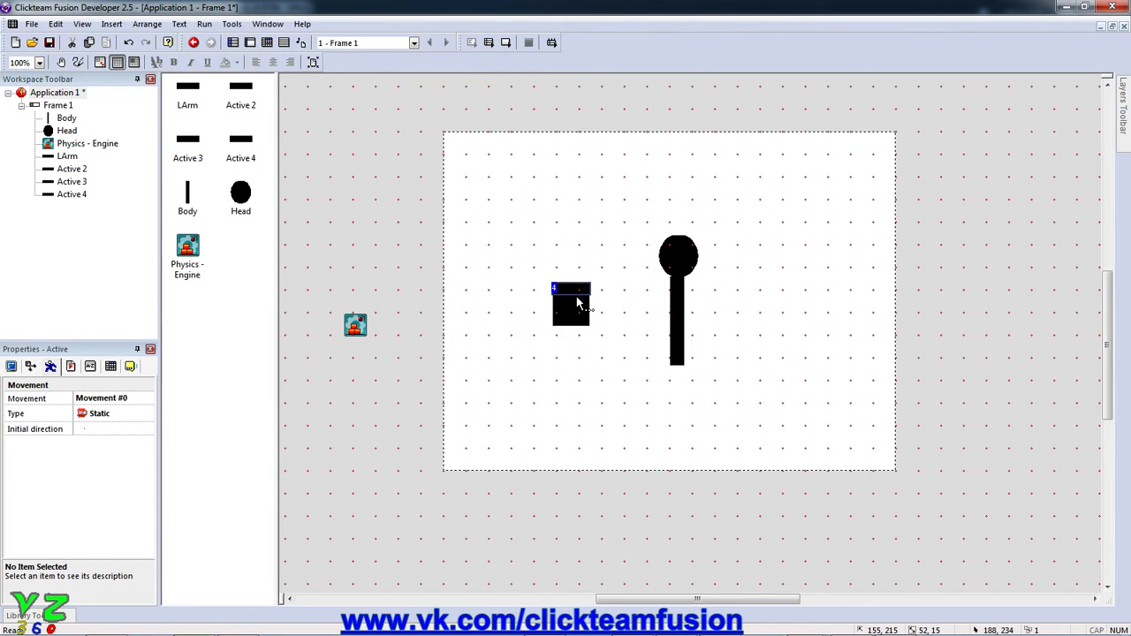
Rename the second bar of the stack as LHand.
right_click(575, 302)
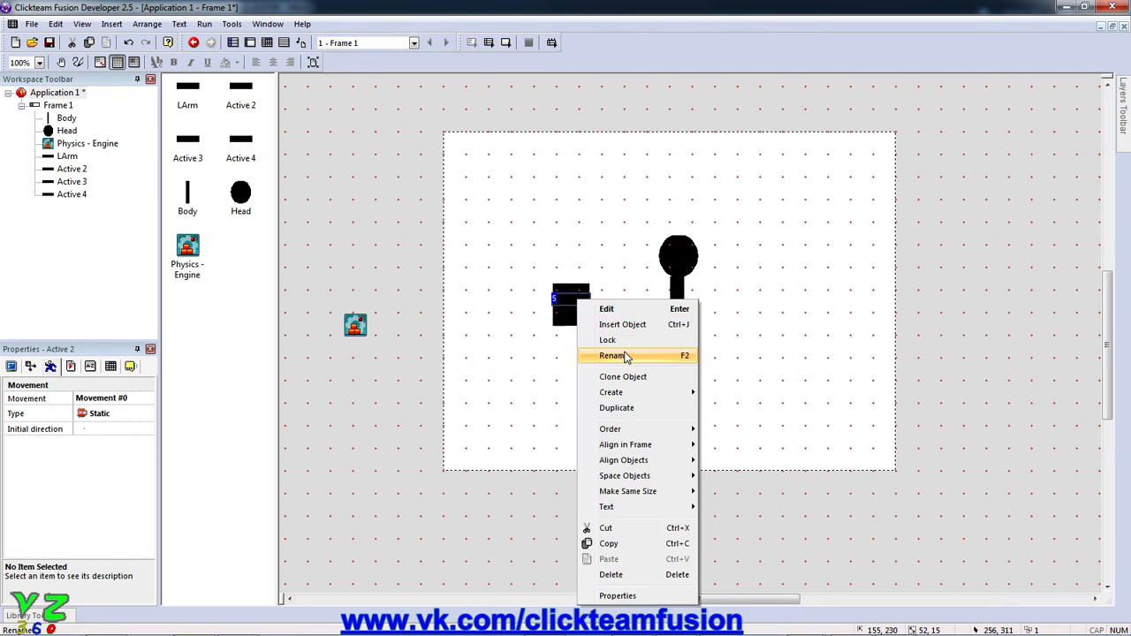
left_click(618, 353)
type("LHand")
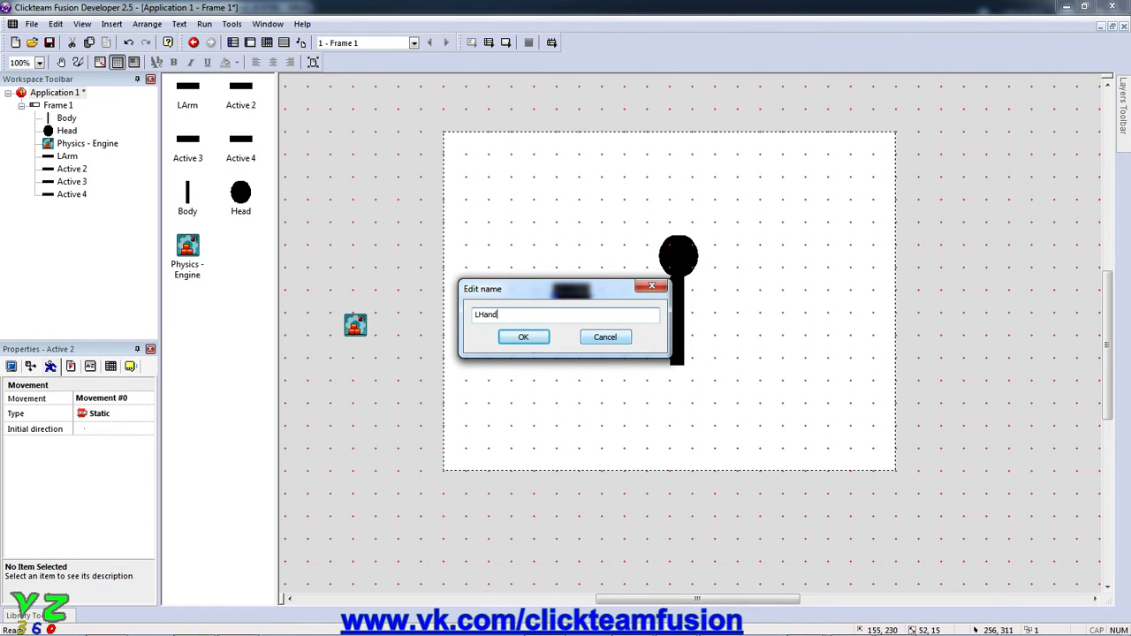
left_click(522, 337)
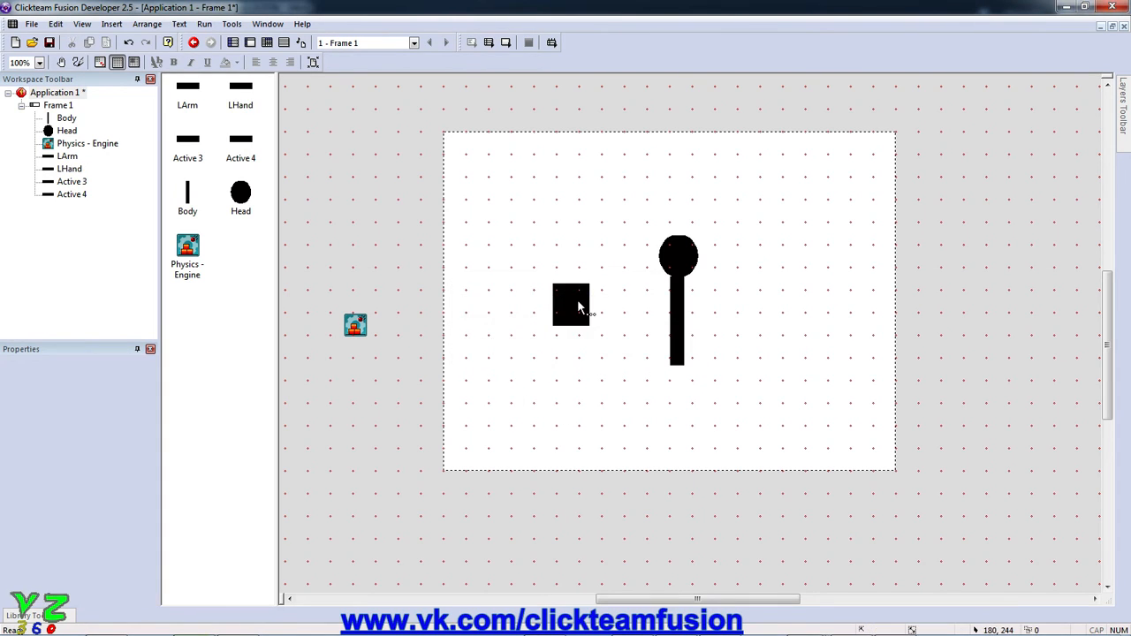
Rename the third bar of the stack, Active 3, as RArm.
left_click(565, 306)
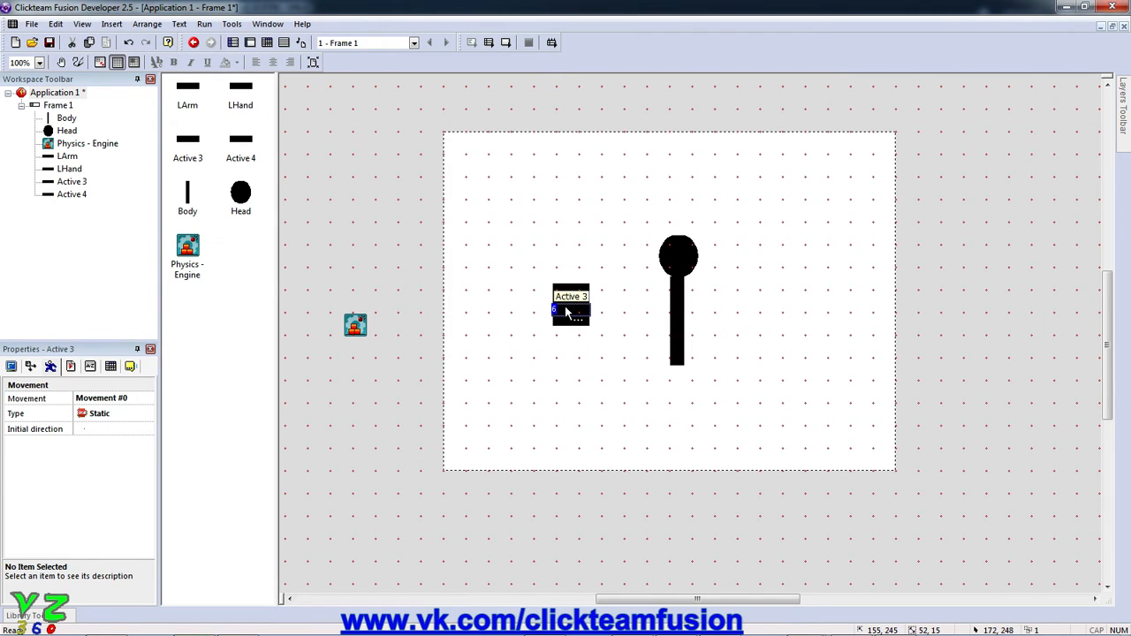
right_click(565, 305)
left_click(602, 364)
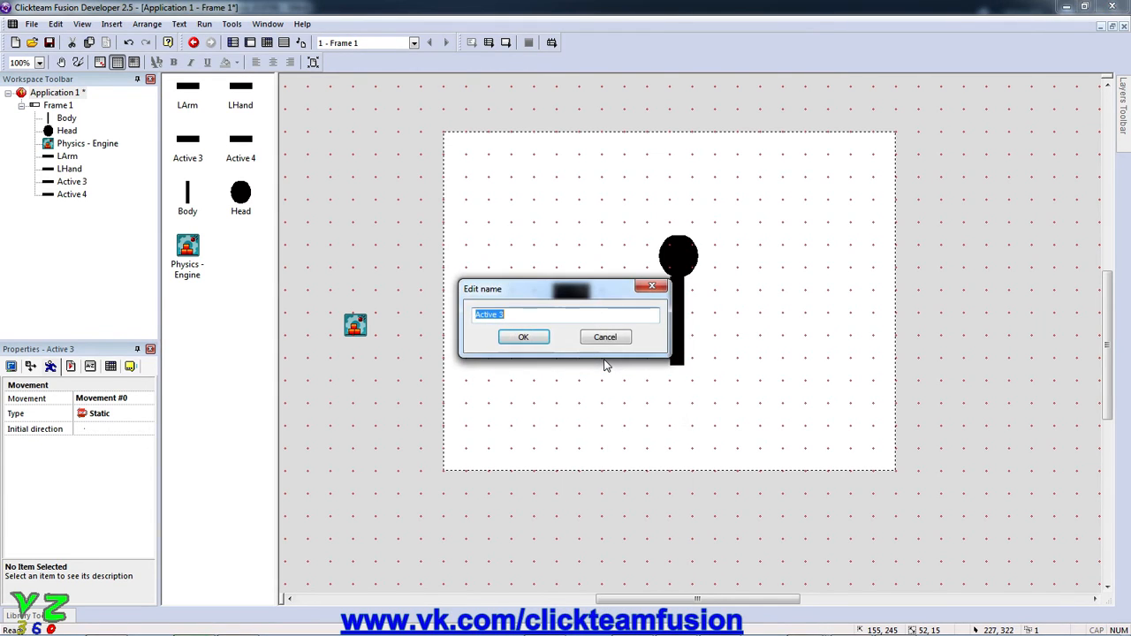
type("RAr")
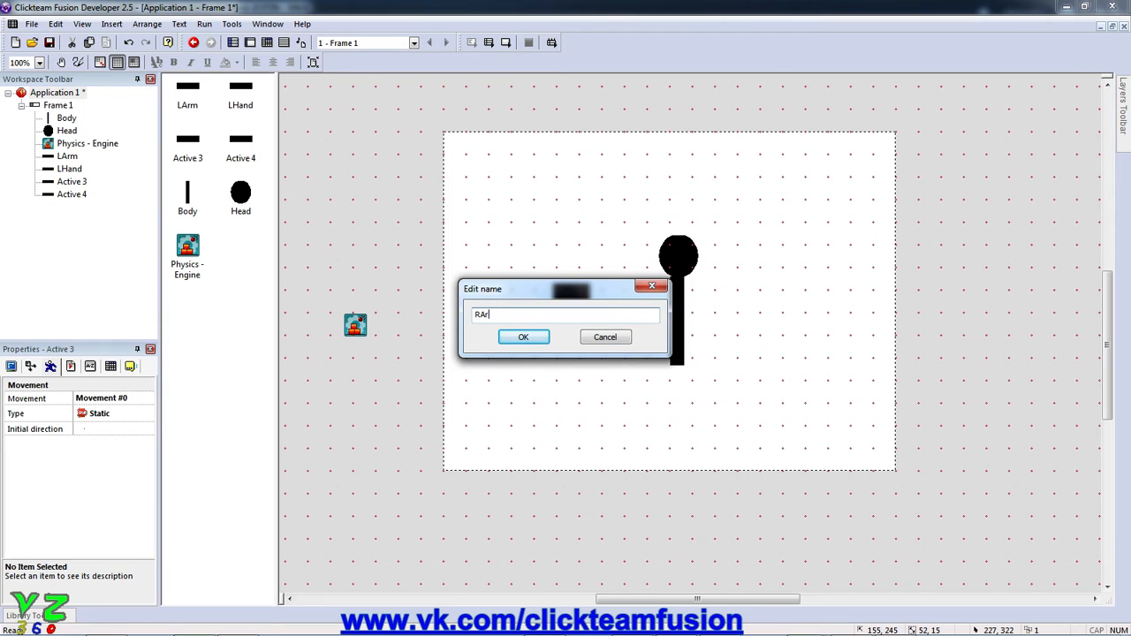
type("m")
key("Return")
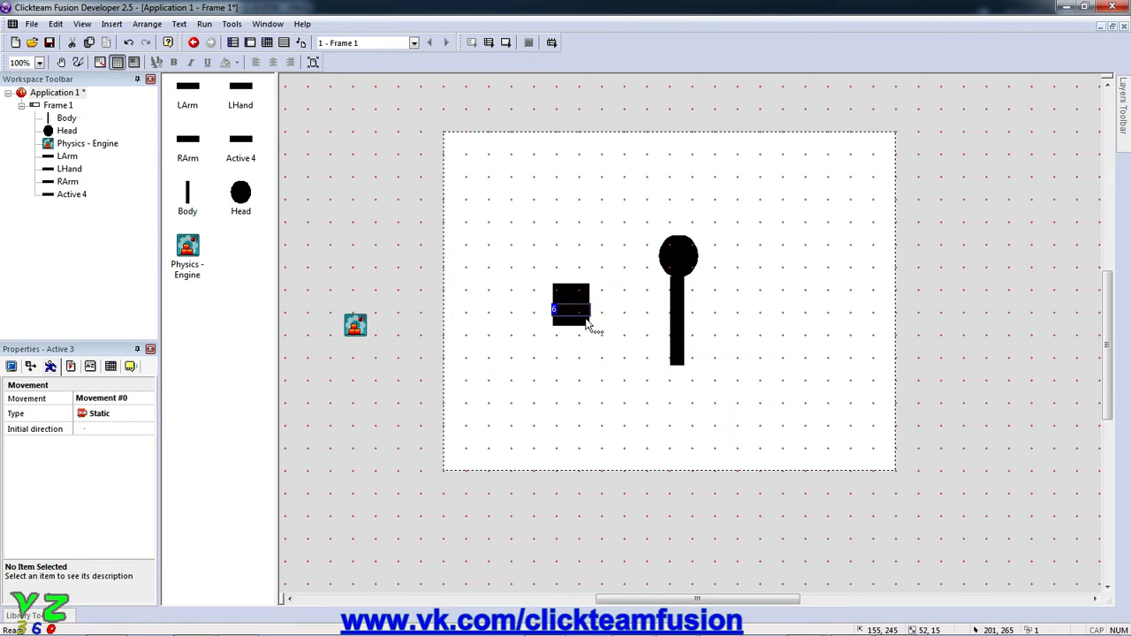
Rename the lowest bar of the stack, Active 4, as RHand.
left_click(584, 322)
right_click(585, 323)
left_click(625, 380)
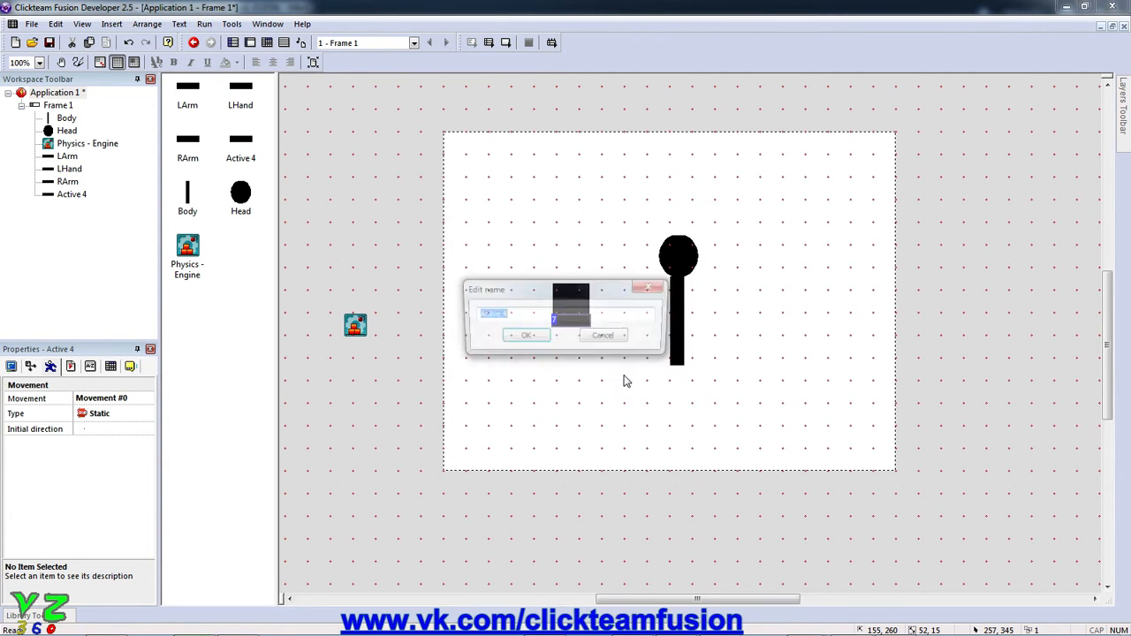
type("RHand")
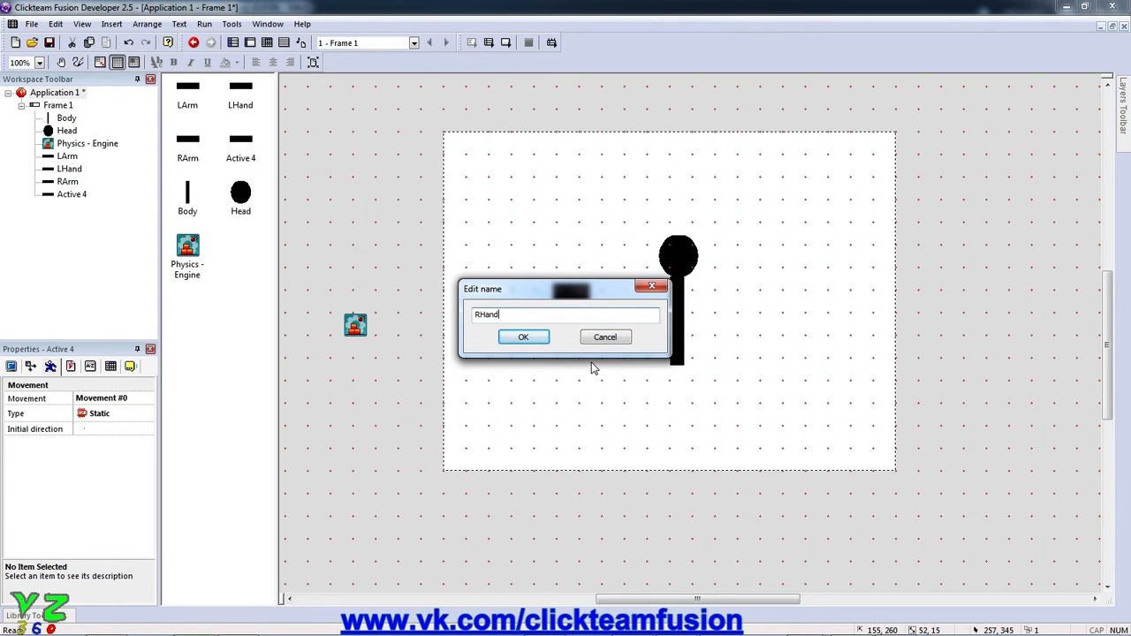
key("Return")
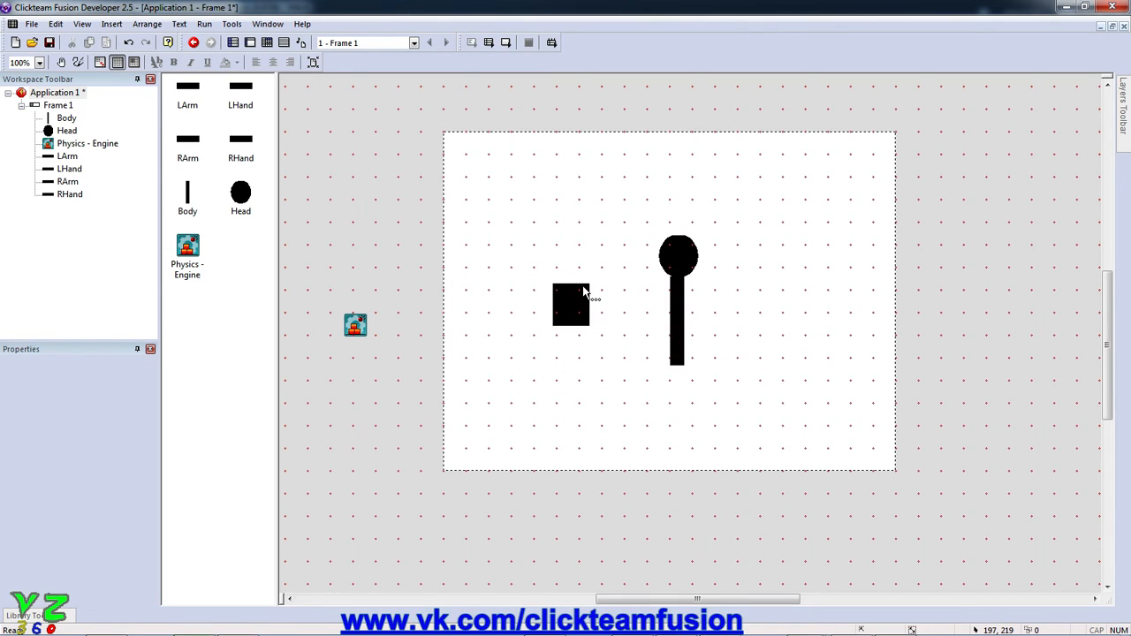
Line up LArm and LHand end to end on the body's left side, and RArm and RHand on its right, at a height of about 238.
left_click_drag(585, 294, 666, 307)
left_click_drag(567, 297, 616, 307)
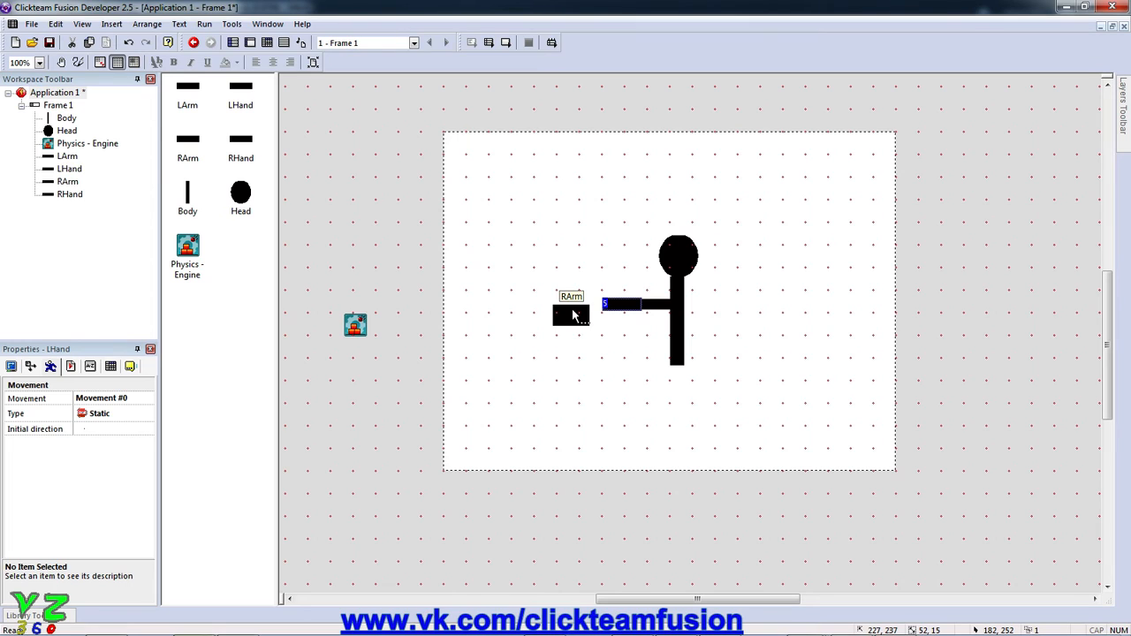
left_click_drag(573, 314, 705, 311)
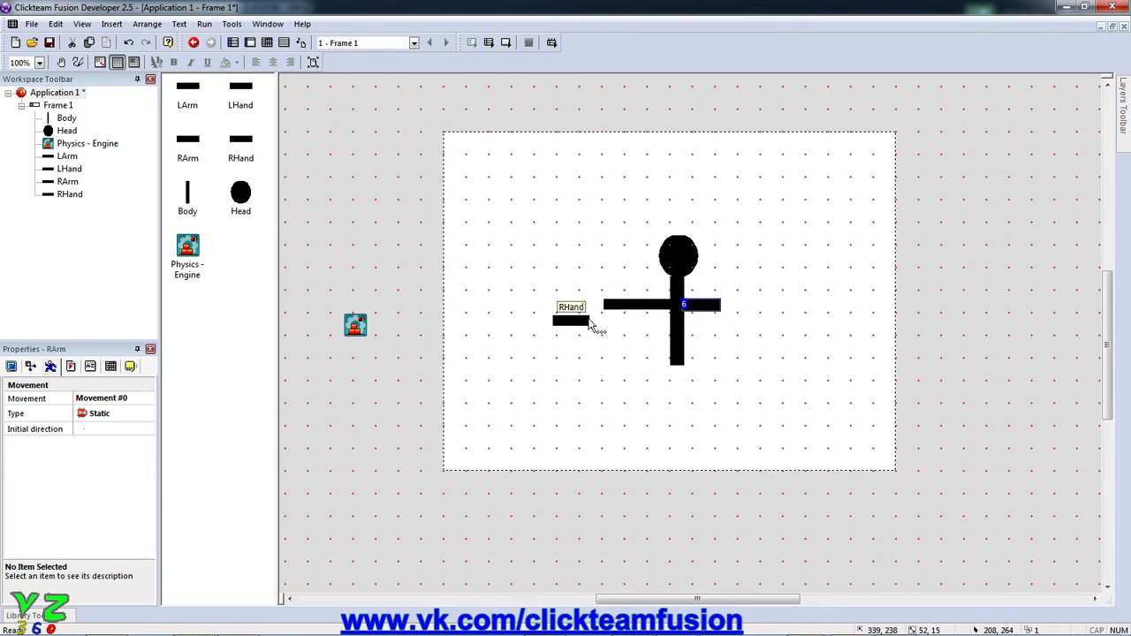
left_click_drag(572, 325, 736, 310)
left_click(728, 289)
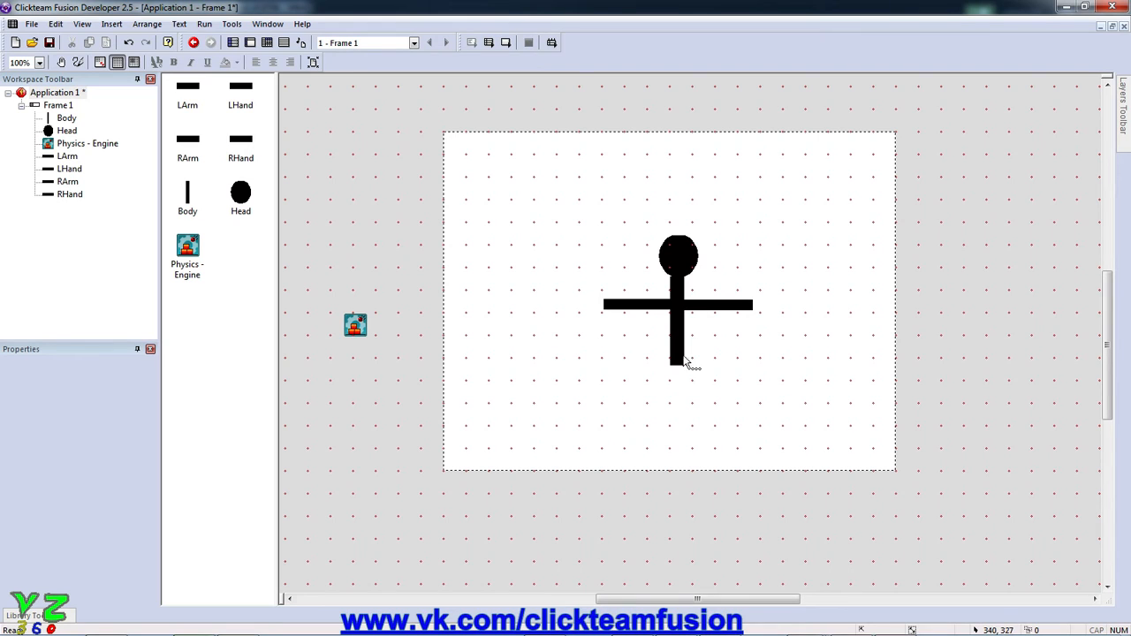
Insert a new Active object below the figure at about 248, 343 and cover its whole image with a filled black rectangle.
double_click(646, 386)
left_click(714, 263)
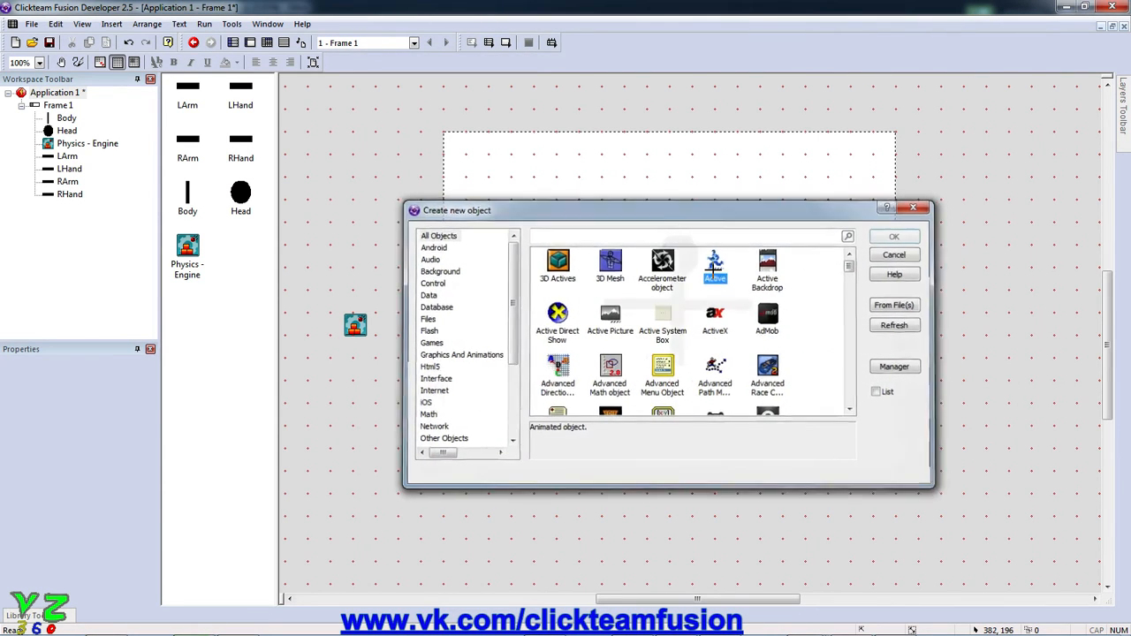
double_click(713, 263)
left_click(628, 385)
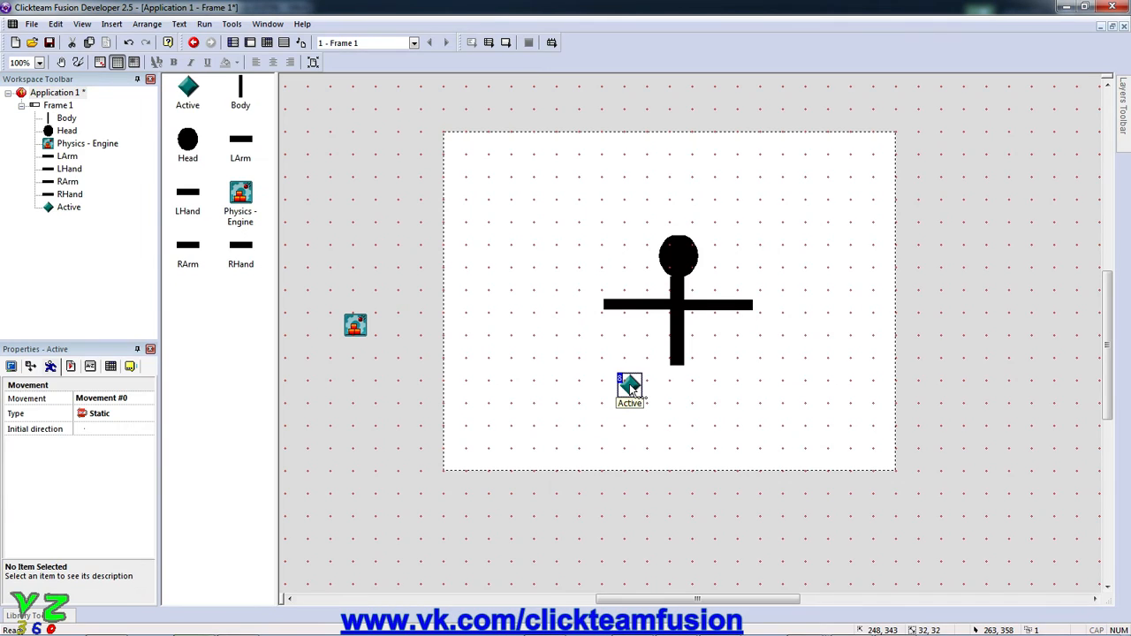
double_click(629, 385)
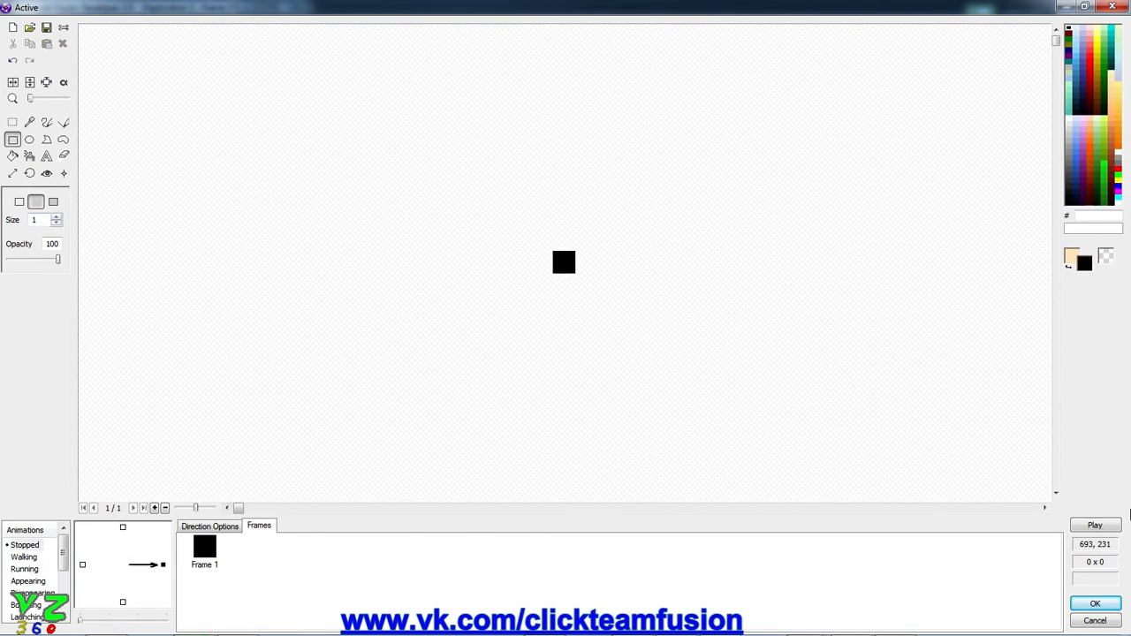
left_click(1094, 603)
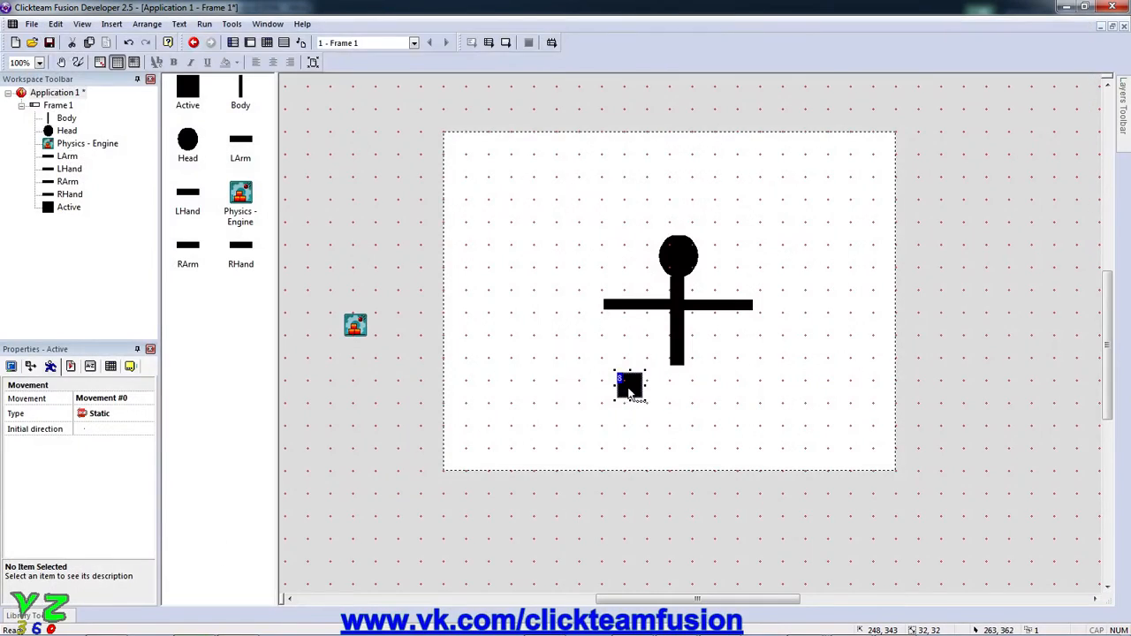
Reshape the black square into a vertical bar of about 11 x 51 at about 309, 331 and clone it into 4 rows and 1 column.
left_click_drag(645, 399, 669, 387)
right_click(669, 387)
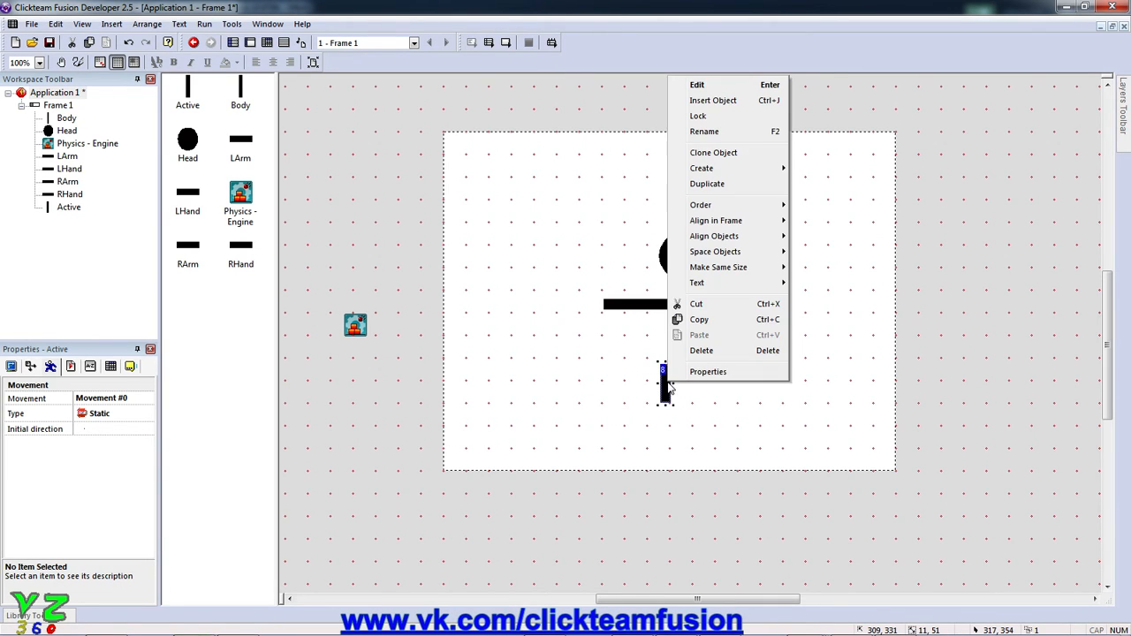
left_click(740, 154)
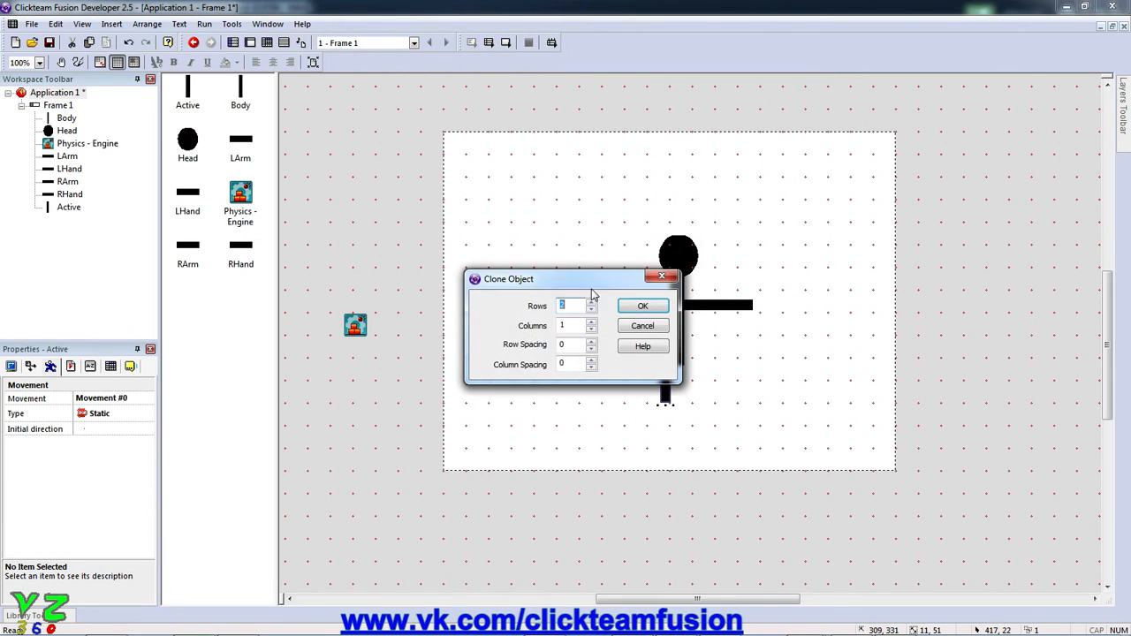
left_click(624, 308)
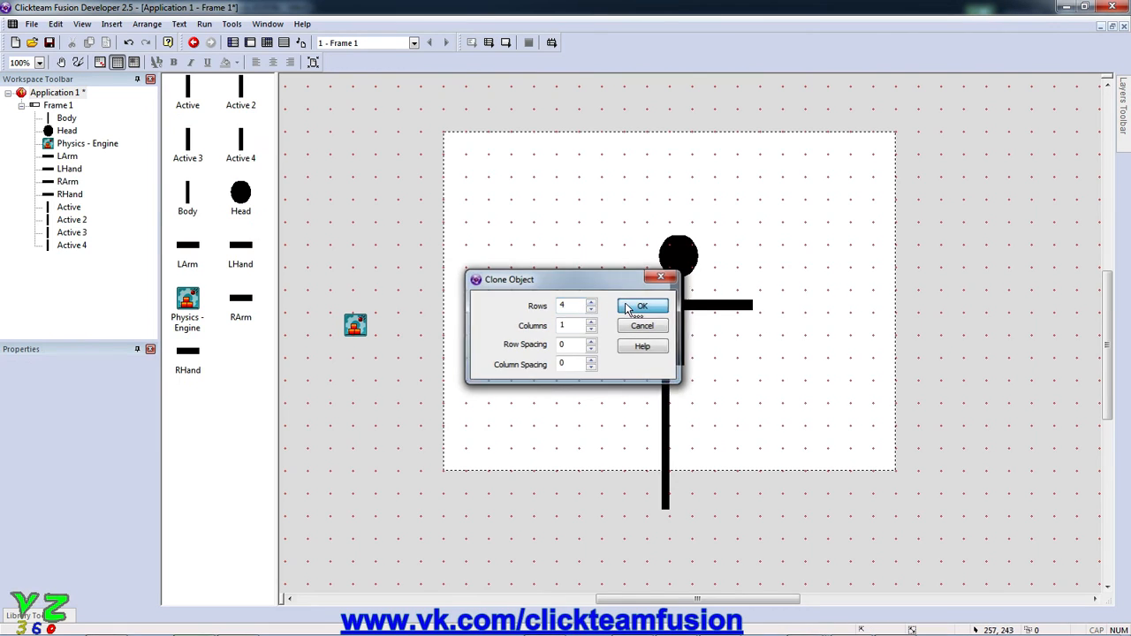
Rename the topmost vertical bar, just below the body, as LLeg.
left_click(666, 408)
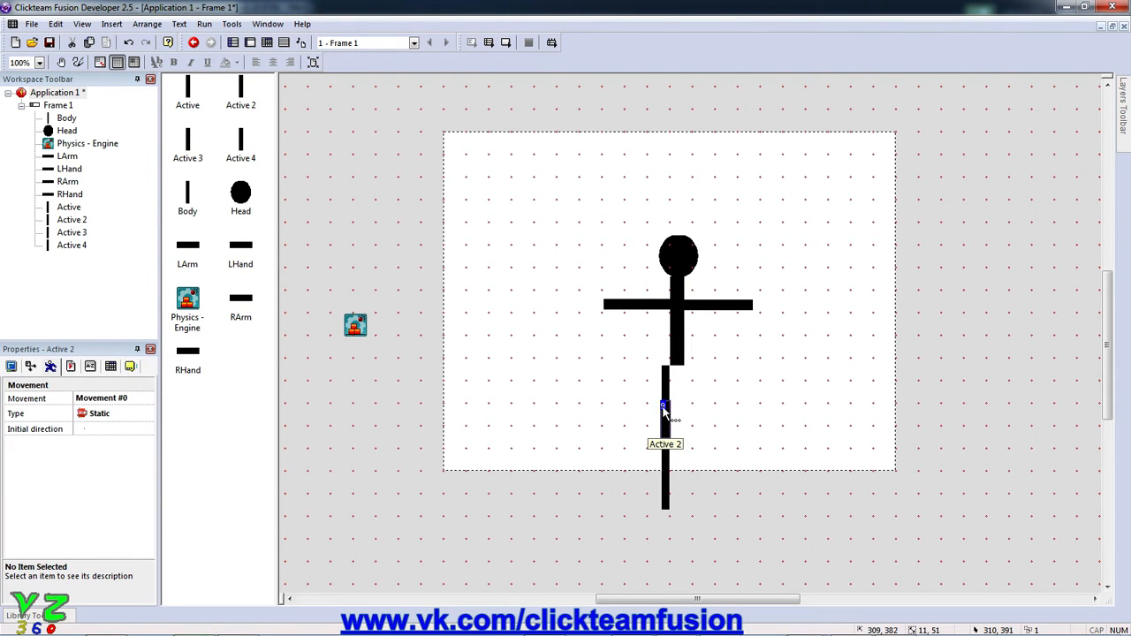
right_click(667, 388)
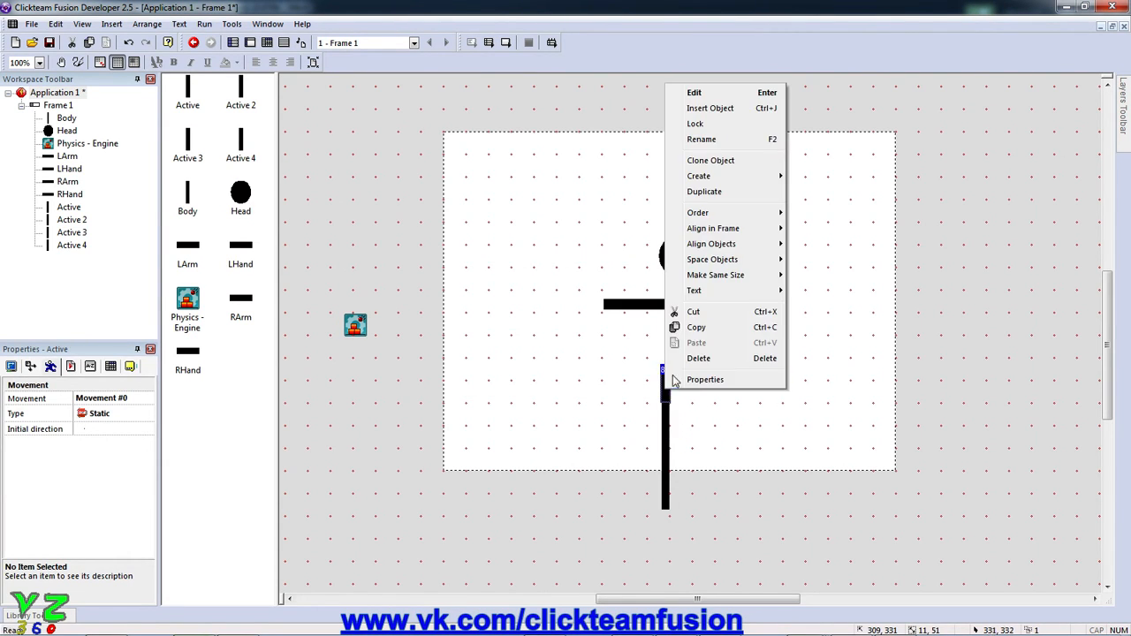
left_click(735, 140)
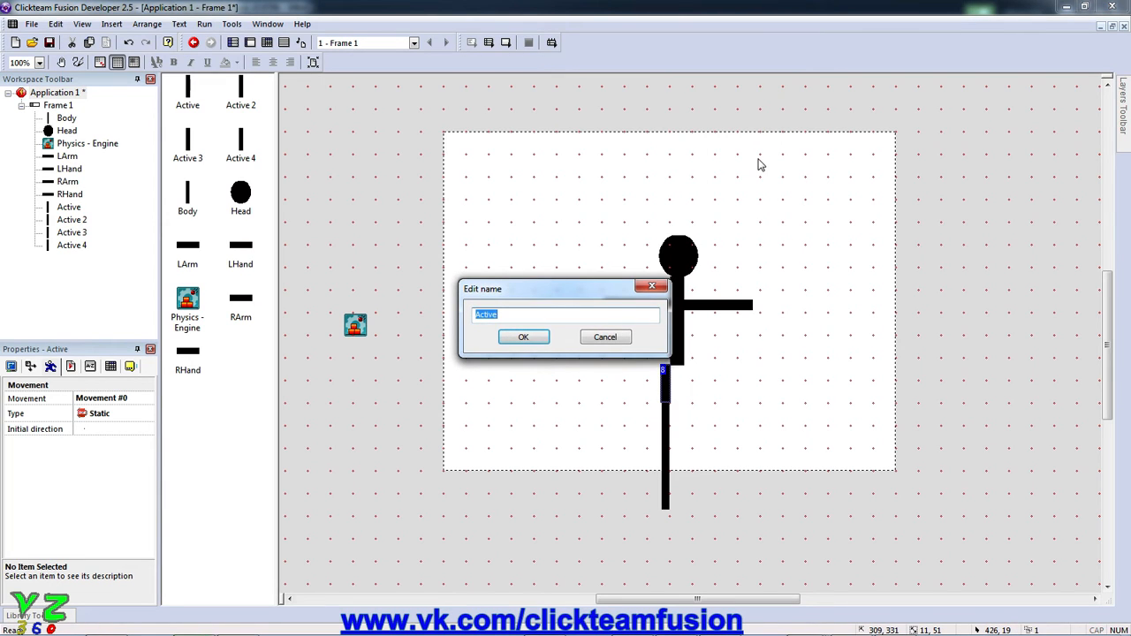
type("LLeg")
key("Return")
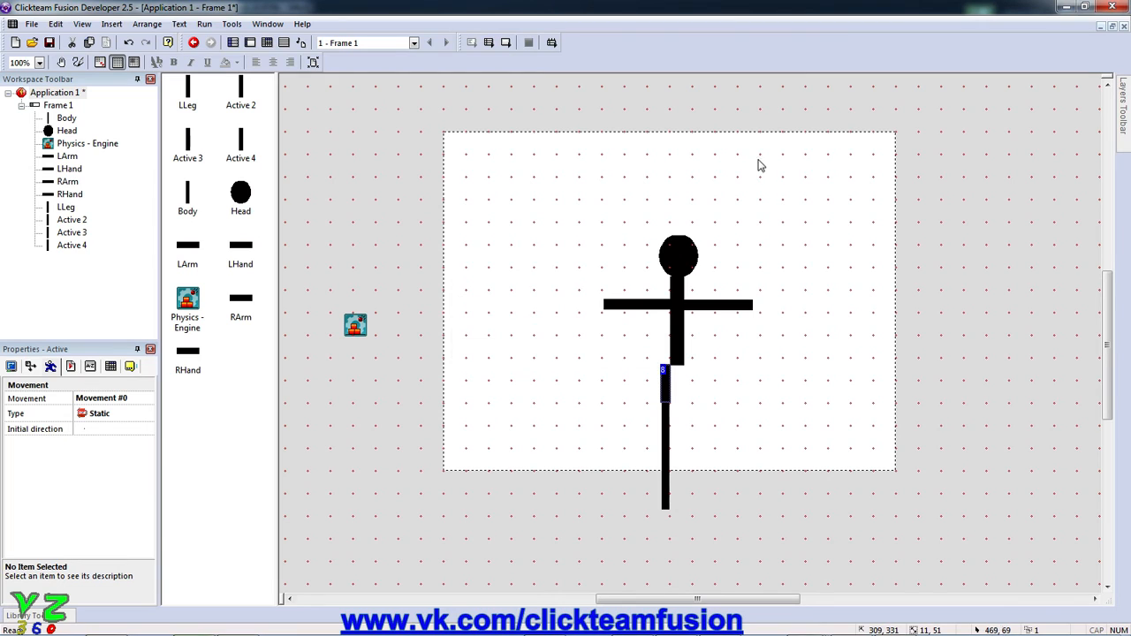
Rename the vertical bar directly below LLeg as LFoot.
right_click(664, 430)
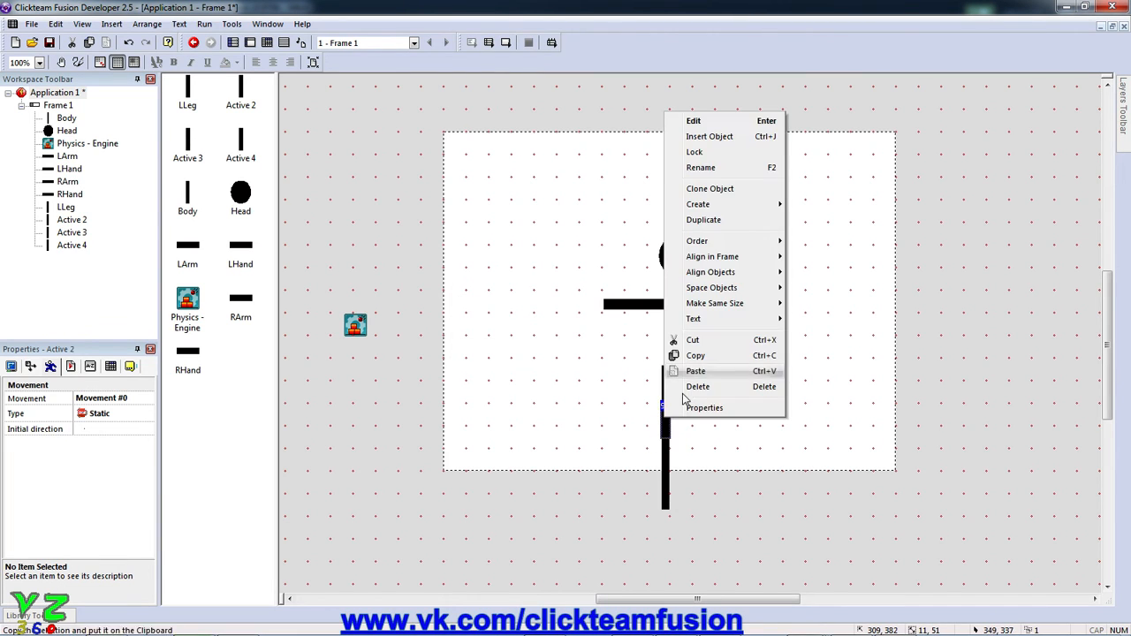
left_click(736, 164)
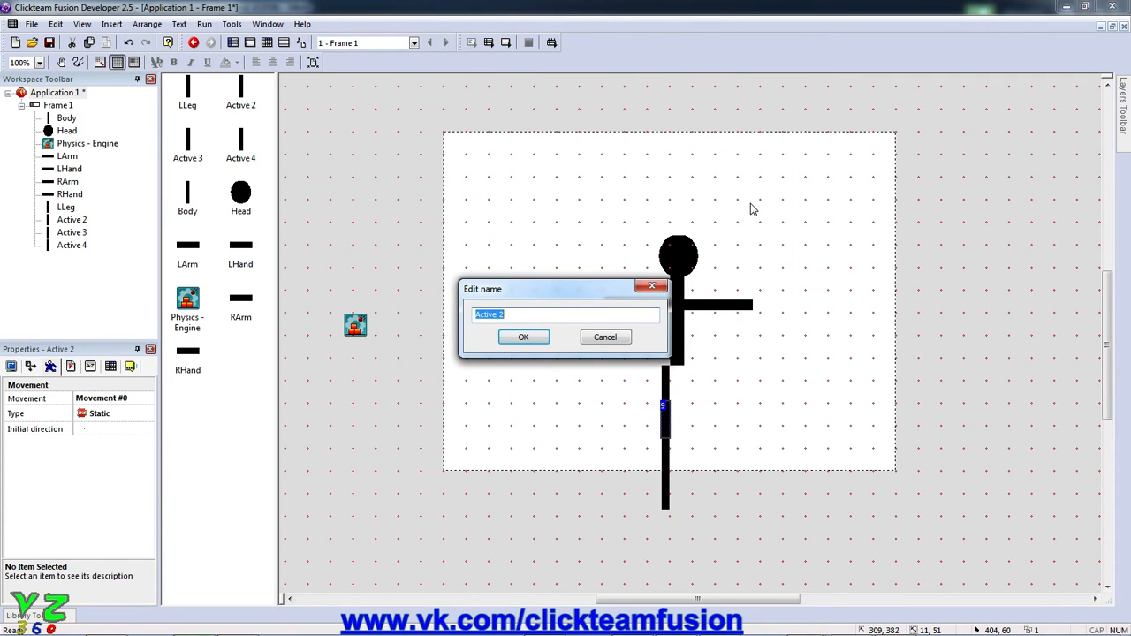
type("LFoot")
key("Return")
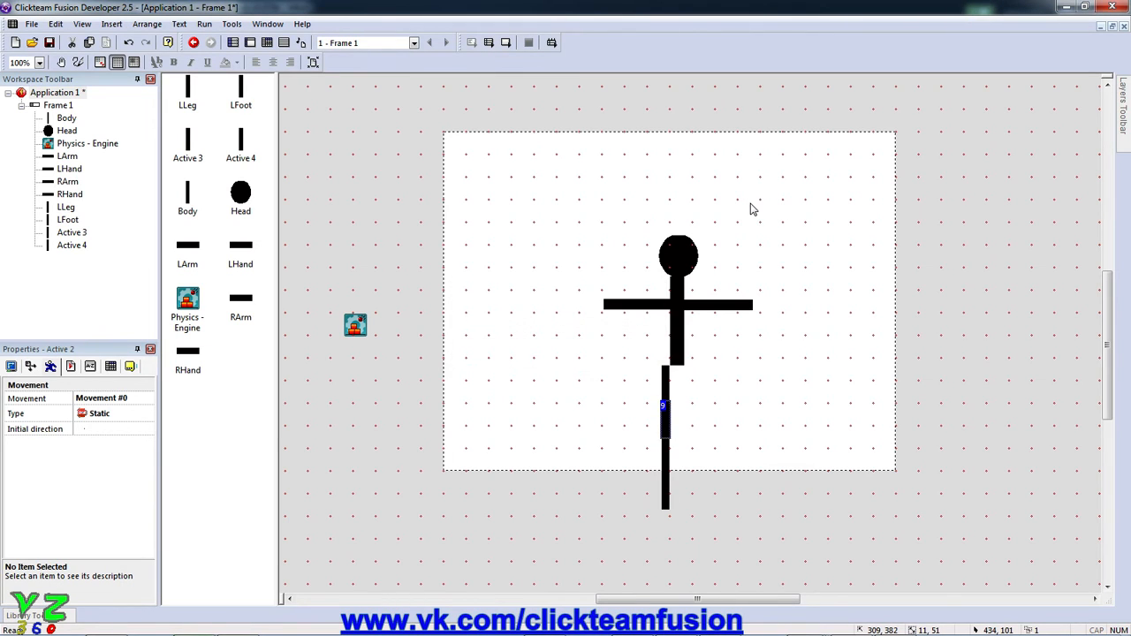
Move the third vertical bar beside LLeg to about 338, 331 and rename it as RLeg.
left_click_drag(665, 455, 688, 390)
right_click(687, 385)
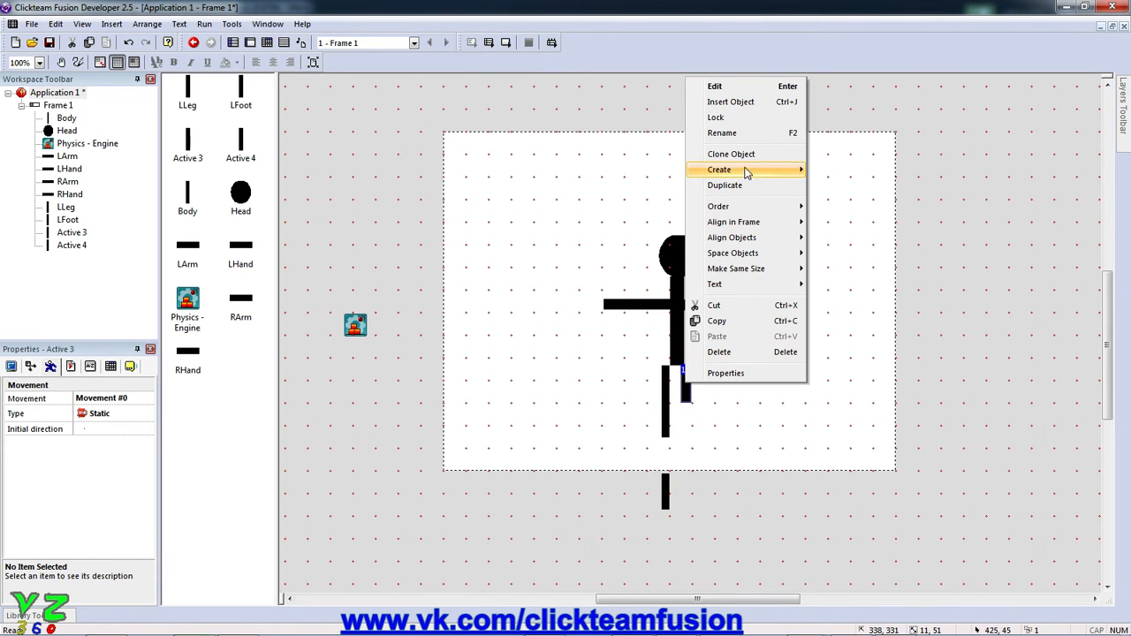
left_click(738, 133)
type("R")
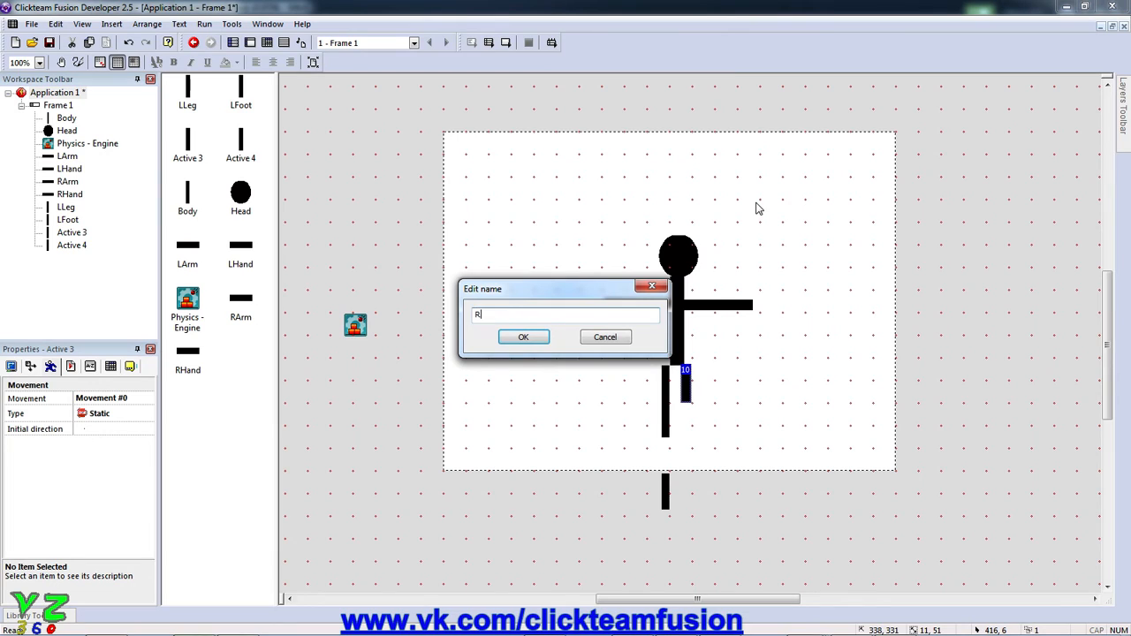
type("Leg")
key("Return")
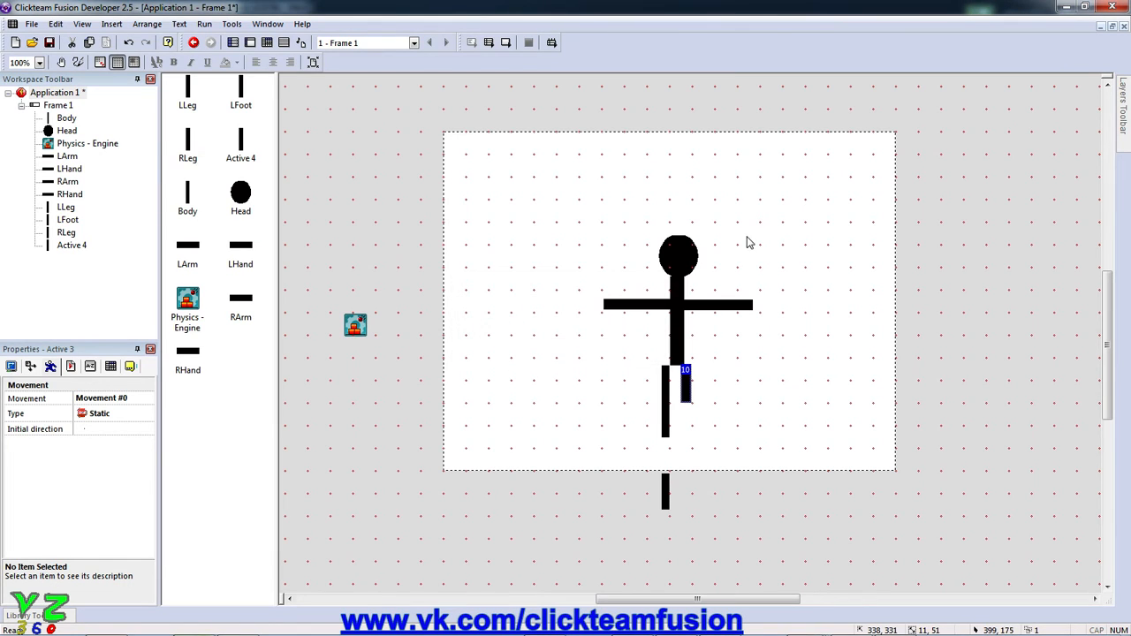
Move the remaining vertical bar directly below RLeg to about 337, 381 and rename it as RFoot.
left_click_drag(666, 480, 685, 406)
right_click(685, 407)
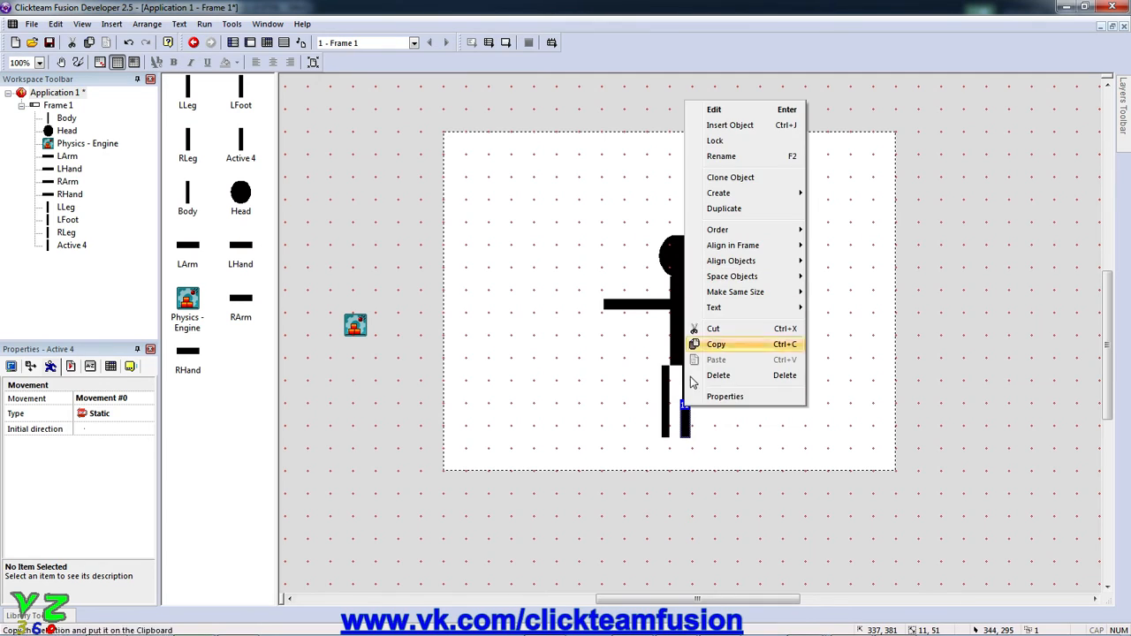
left_click(711, 157)
type("RFoot")
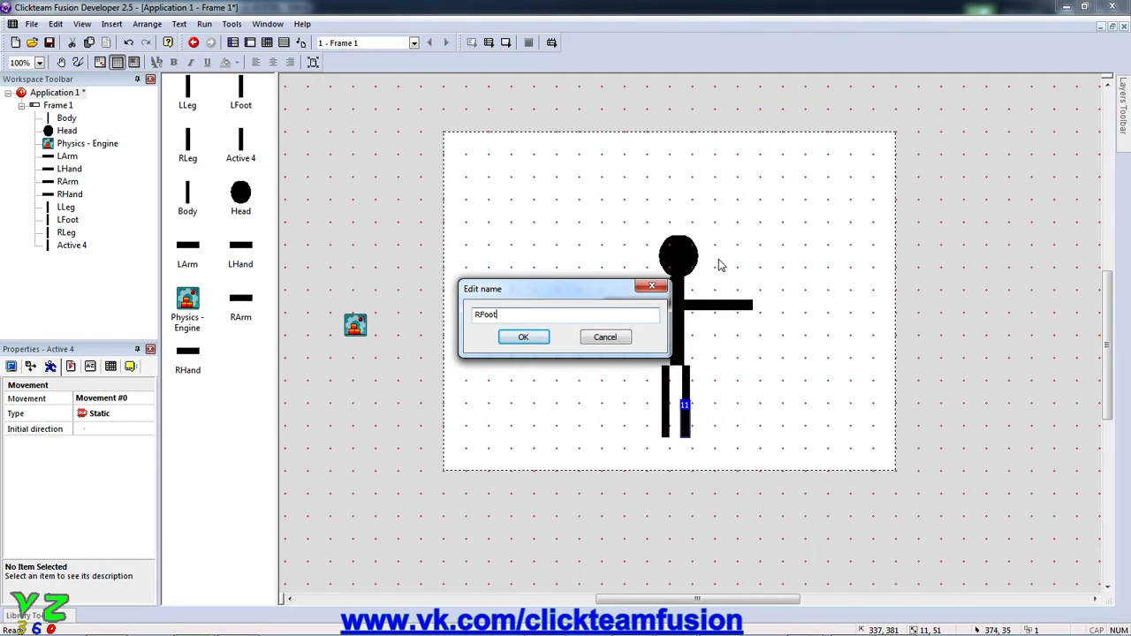
key("Return")
left_click(727, 424)
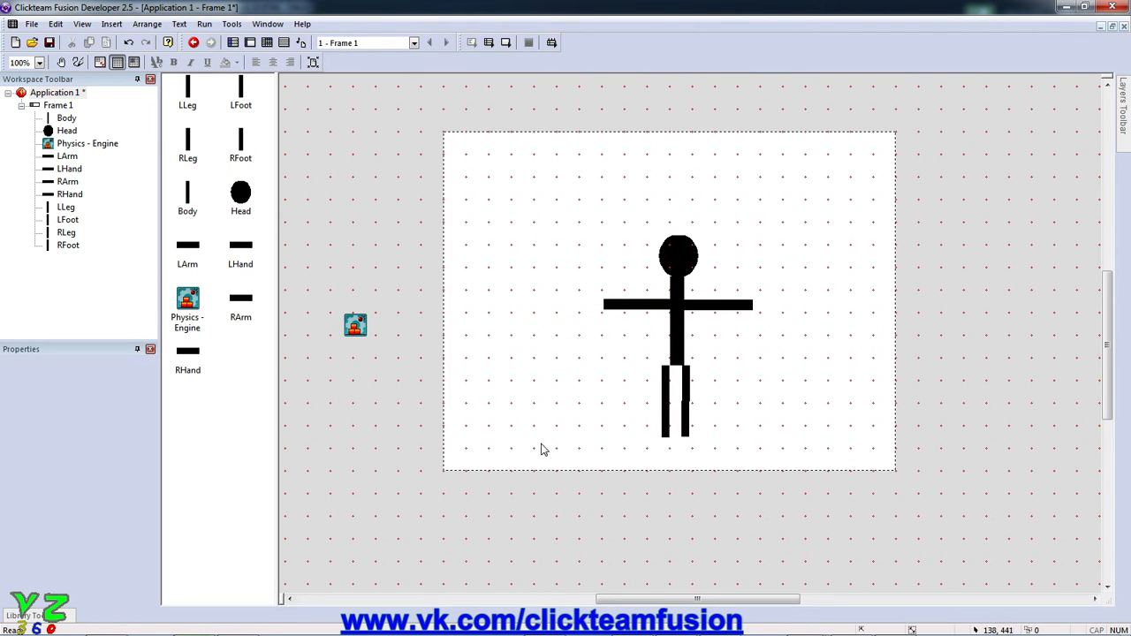
Set LArm's hot spot to the middle of its right edge and move the arm back against the body.
left_click(678, 337)
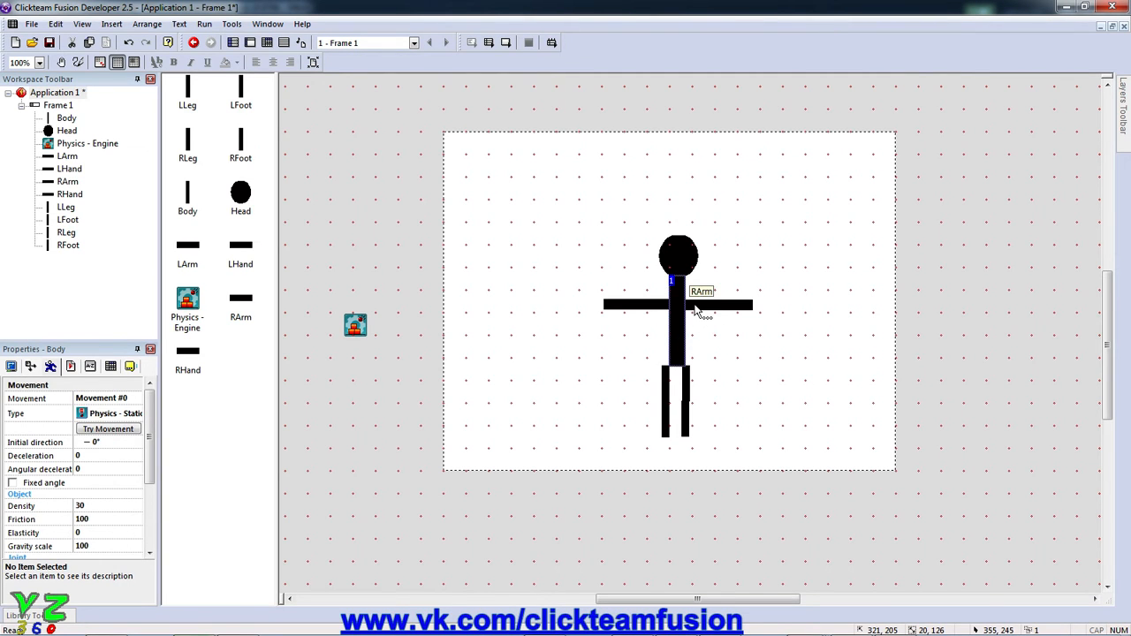
double_click(663, 306)
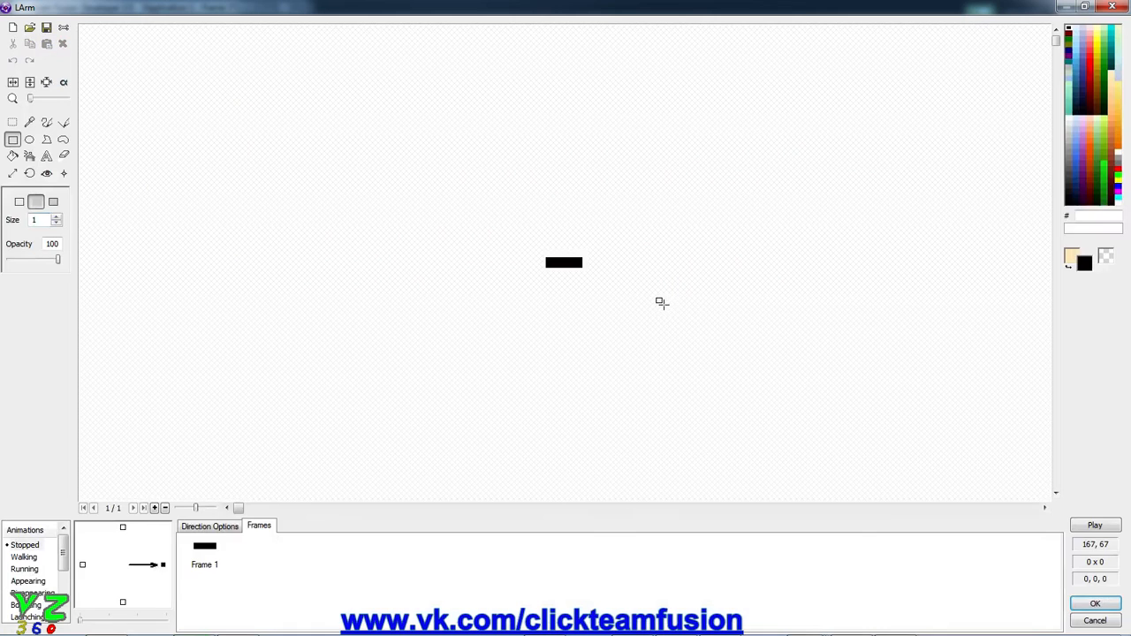
left_click(47, 173)
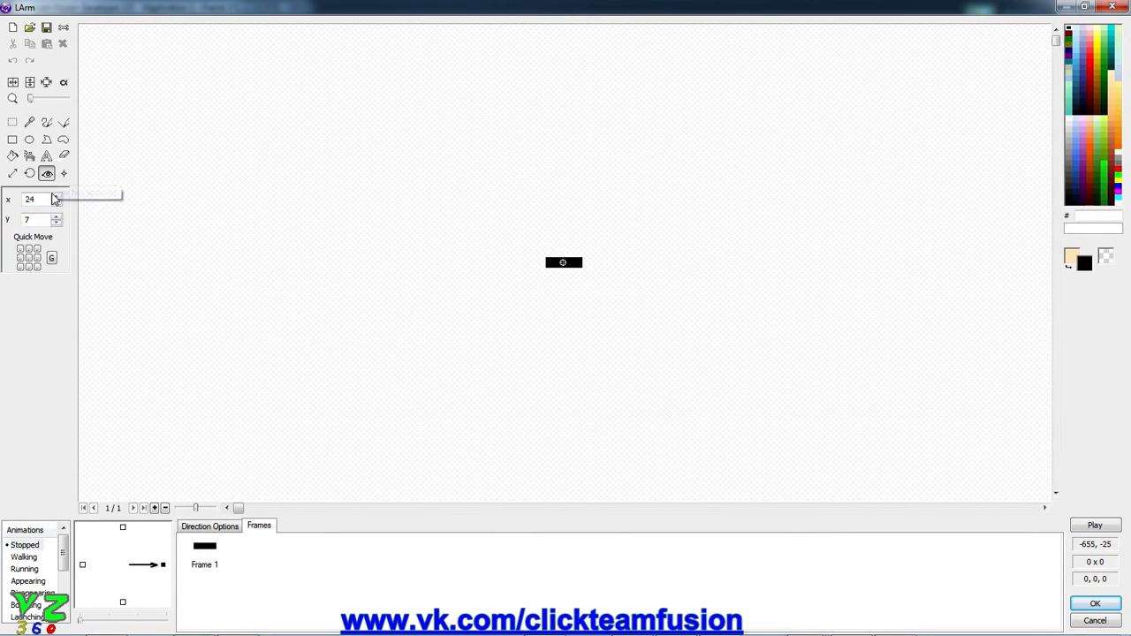
left_click(38, 258)
left_click(1109, 608)
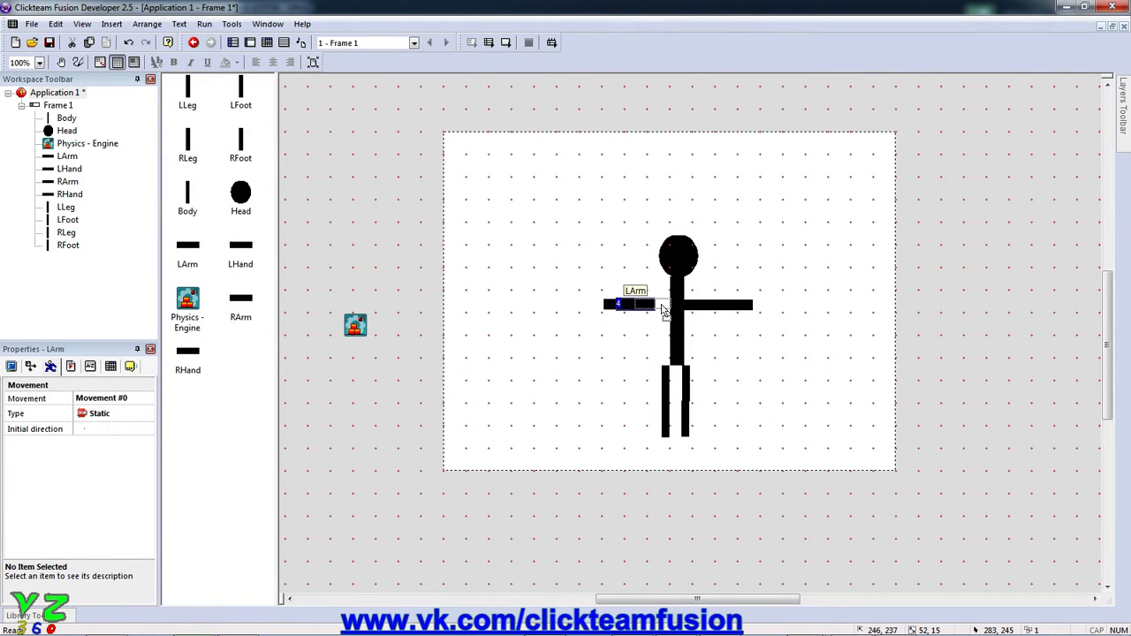
left_click_drag(662, 309, 671, 310)
Set LHand's hot spot to the middle of its right edge (51, 7) and move it back against LArm's outer end.
double_click(624, 308)
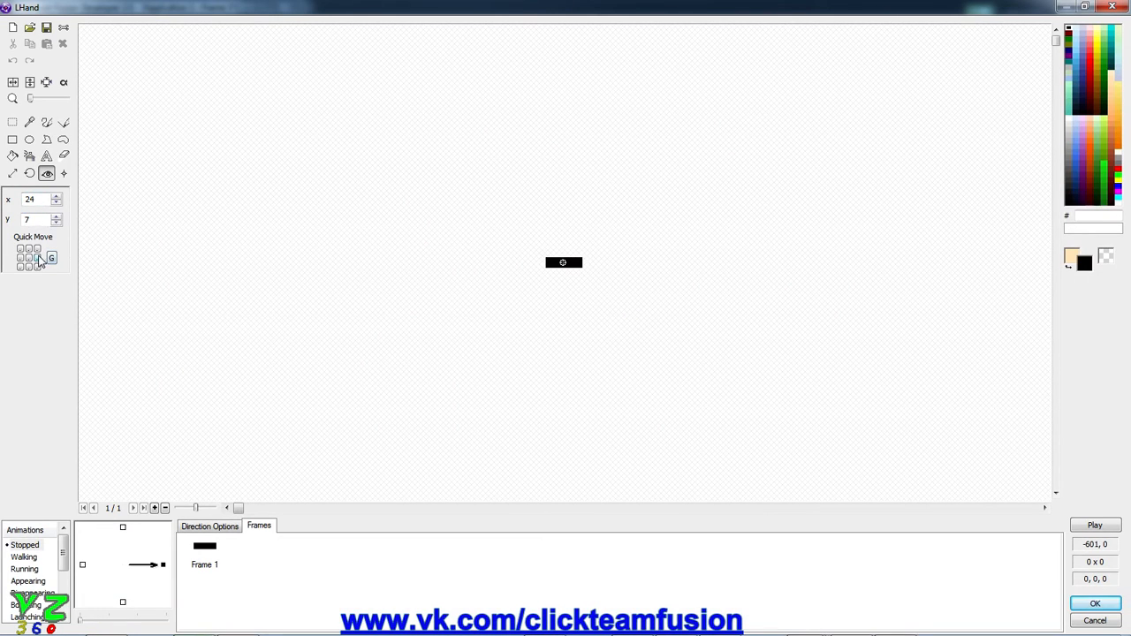
left_click(1094, 603)
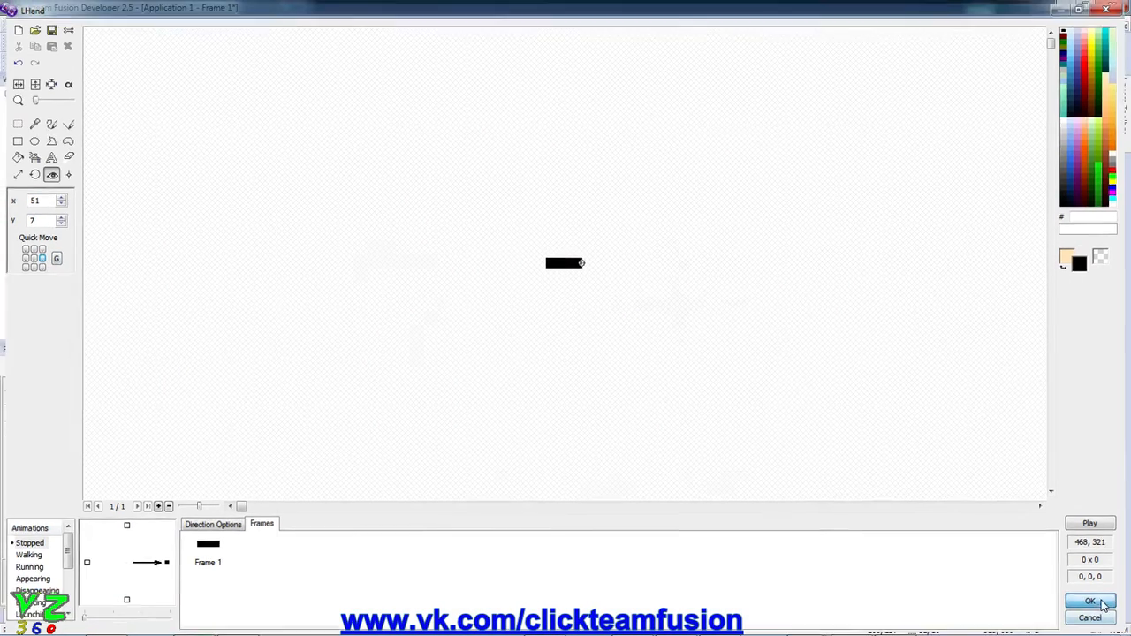
left_click(574, 324)
left_click_drag(595, 307, 615, 315)
left_click(606, 351)
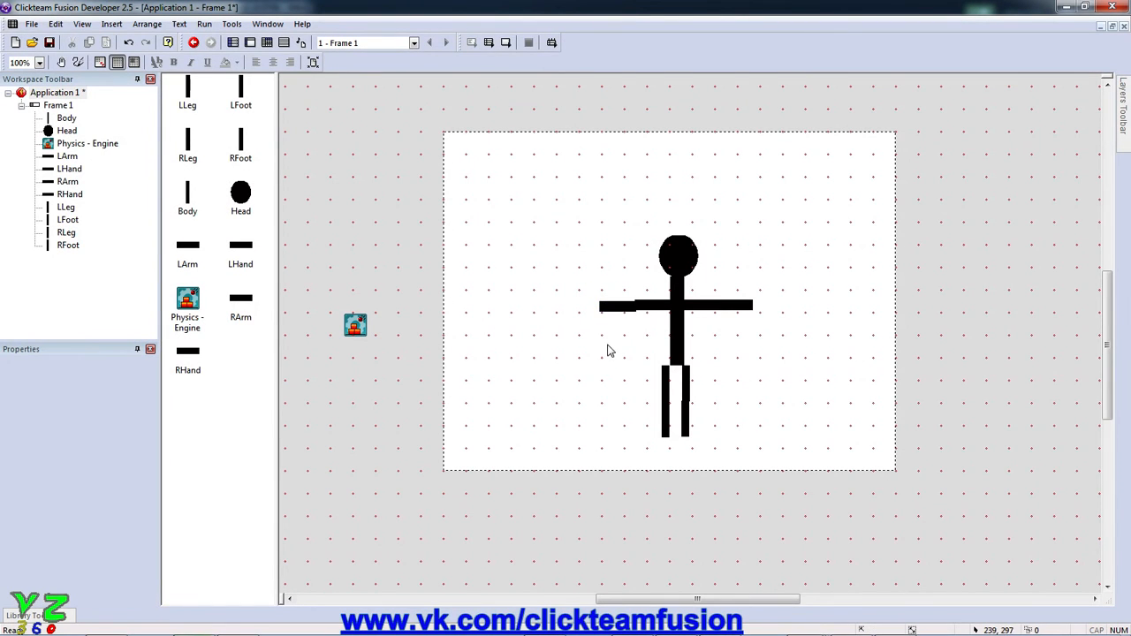
Set RArm's hot spot to the middle of its left edge (0, 7).
double_click(707, 309)
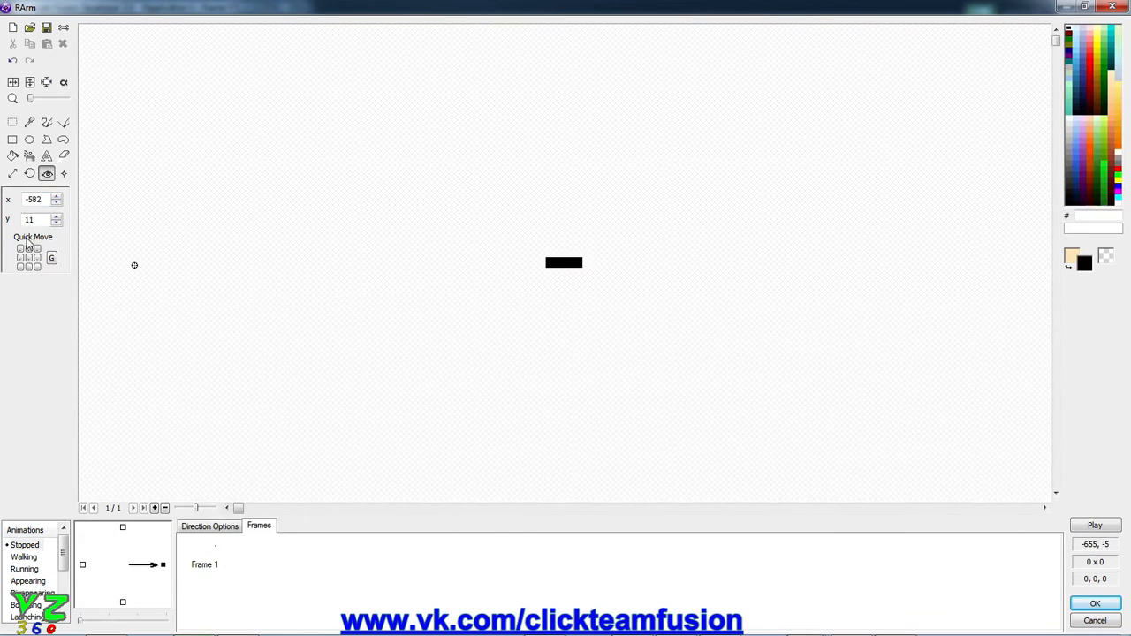
left_click(21, 258)
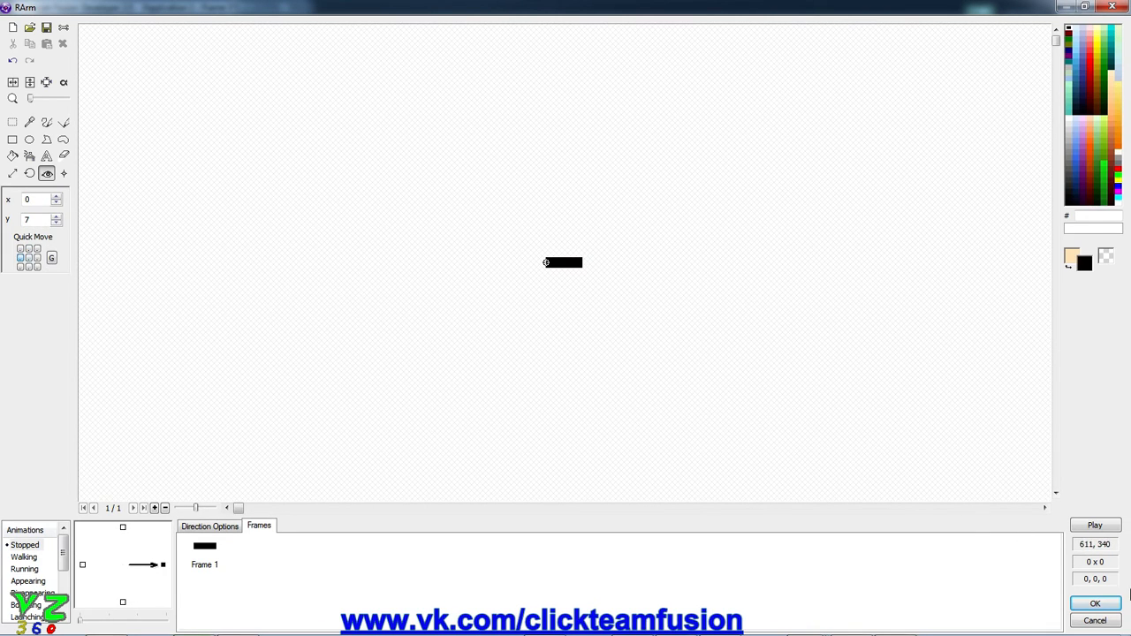
left_click(1087, 607)
Set RHand's hot spot to the middle of its left edge (0, 7) and move RArm and RHand back against the body.
double_click(747, 309)
left_click(21, 258)
left_click(1094, 602)
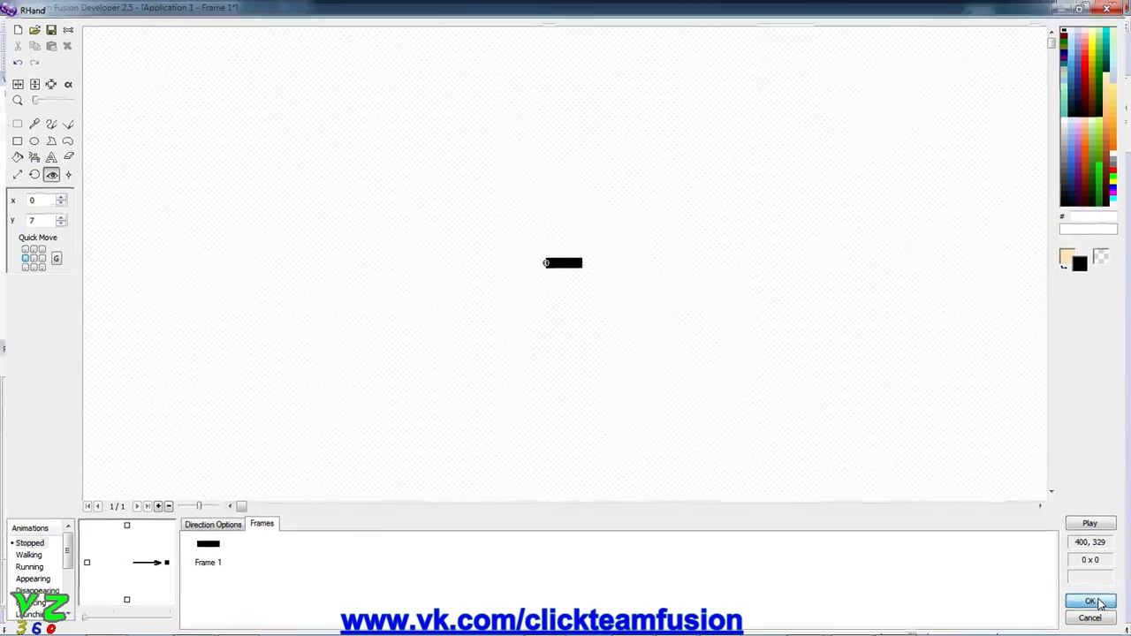
left_click(717, 307)
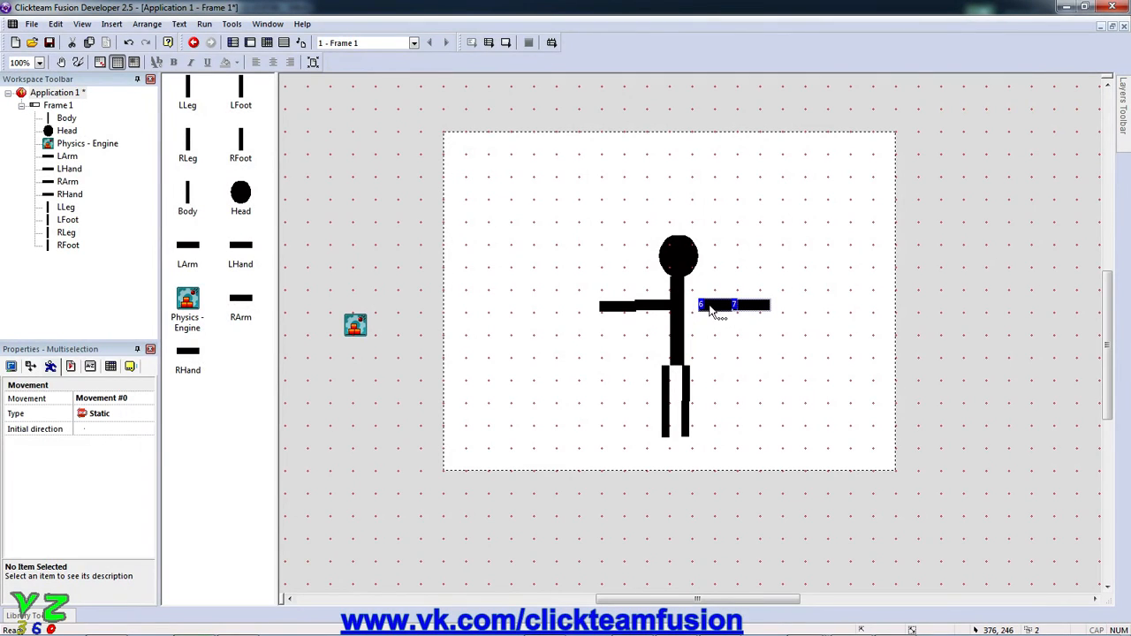
left_click(726, 350)
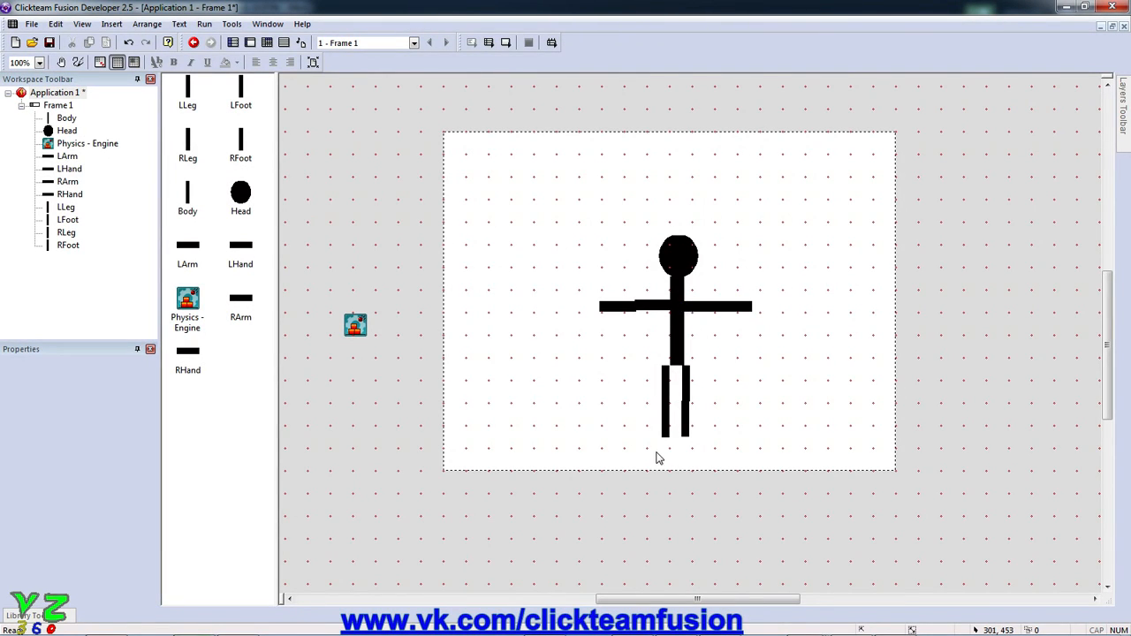
Set the hot spots of LLeg and LFoot to the middle of their top edges (5, 0).
double_click(667, 386)
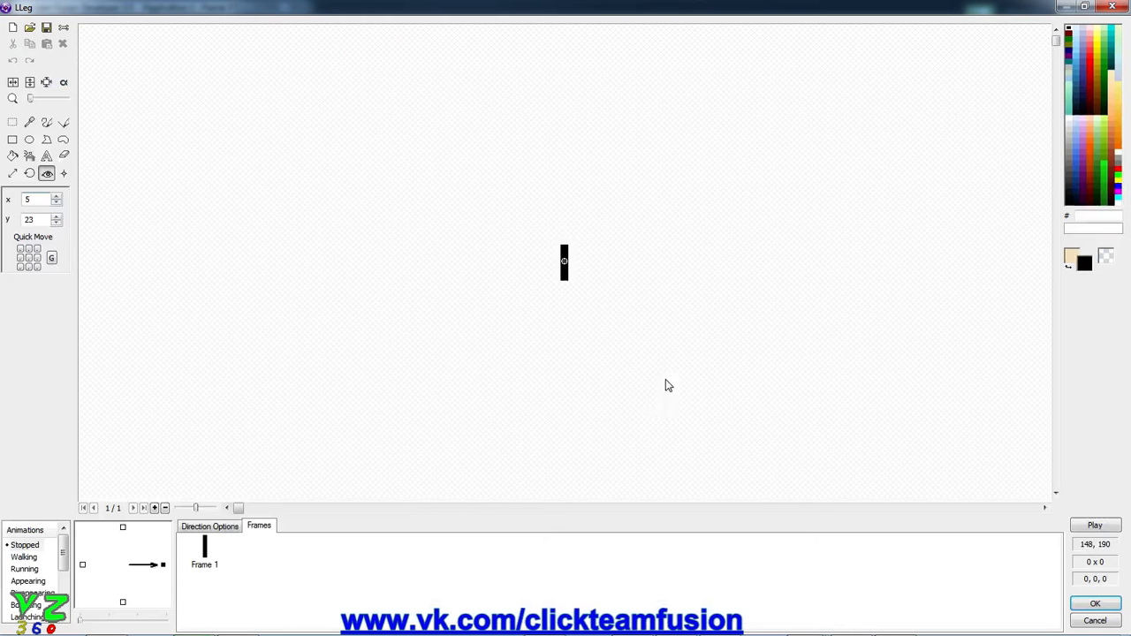
left_click(28, 249)
left_click(1095, 603)
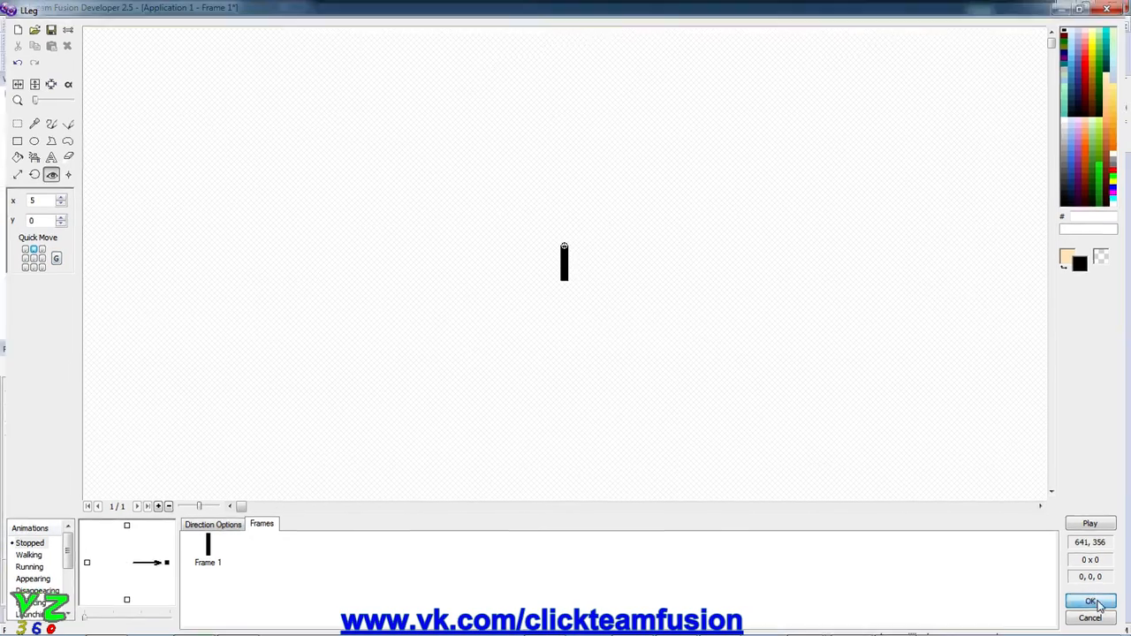
double_click(666, 438)
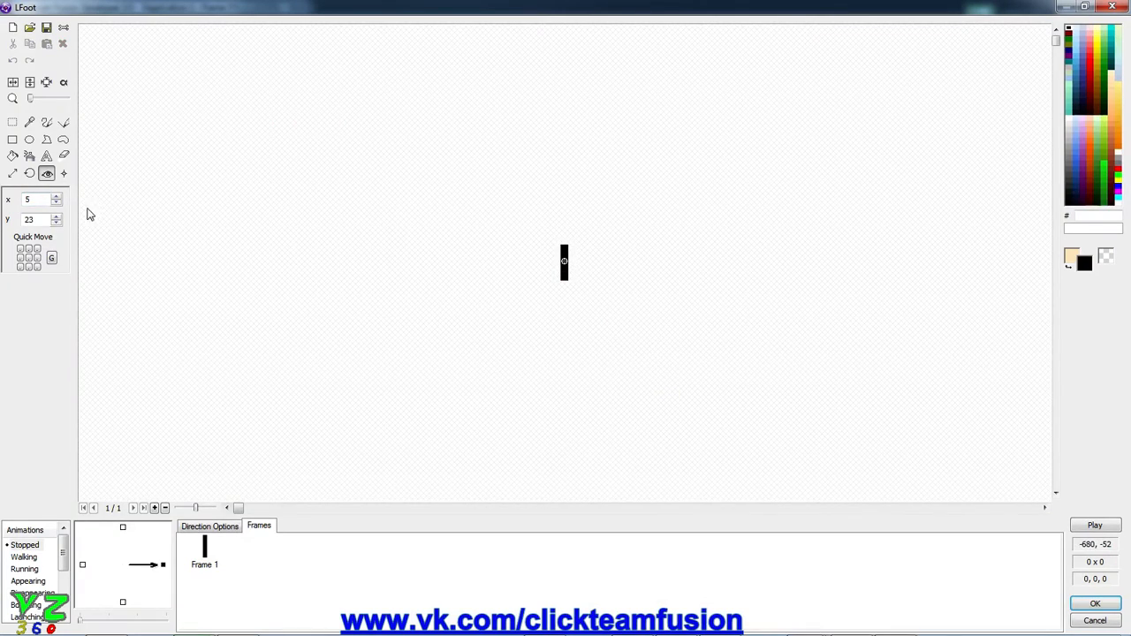
left_click(1095, 603)
left_click(822, 439)
Set the hot spots of RLeg and RFoot to the middle of their top edges (5, 0).
double_click(689, 385)
left_click(30, 249)
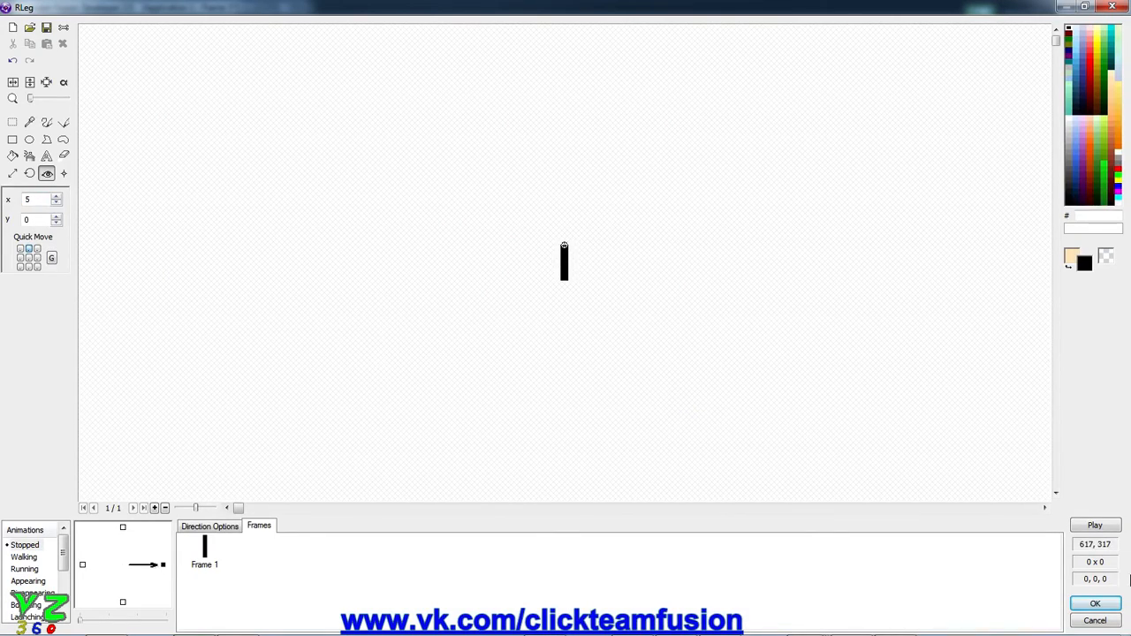
left_click(1110, 600)
left_click(688, 428)
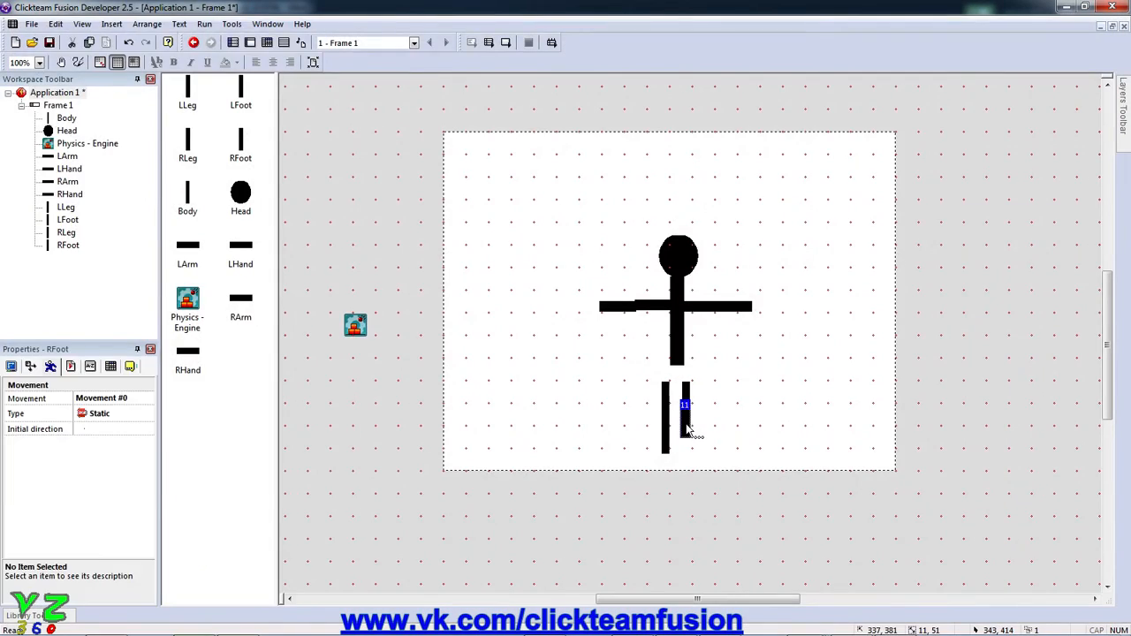
double_click(687, 428)
left_click(29, 249)
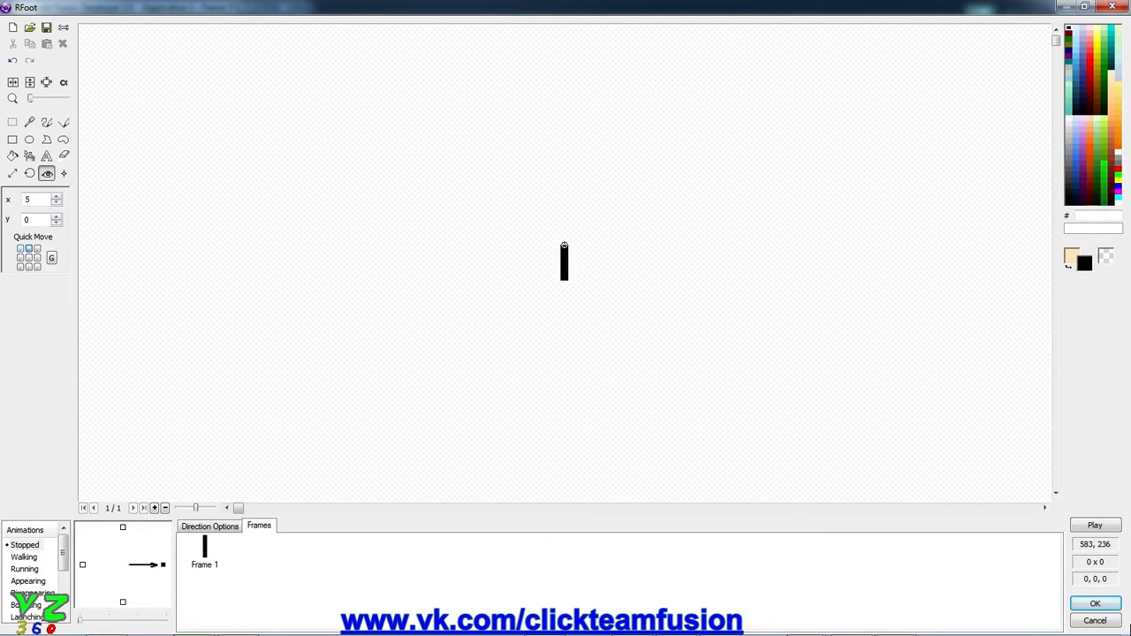
left_click(1094, 603)
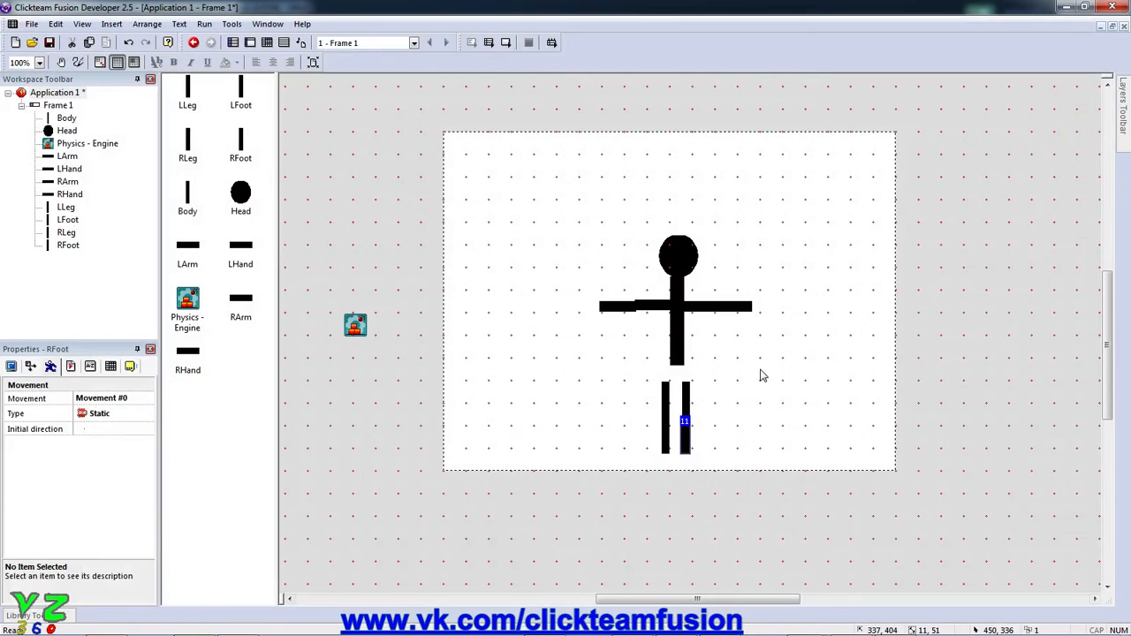
Move all four leg and foot bars up together so they meet the lower end of the body.
left_click_drag(711, 378, 604, 503)
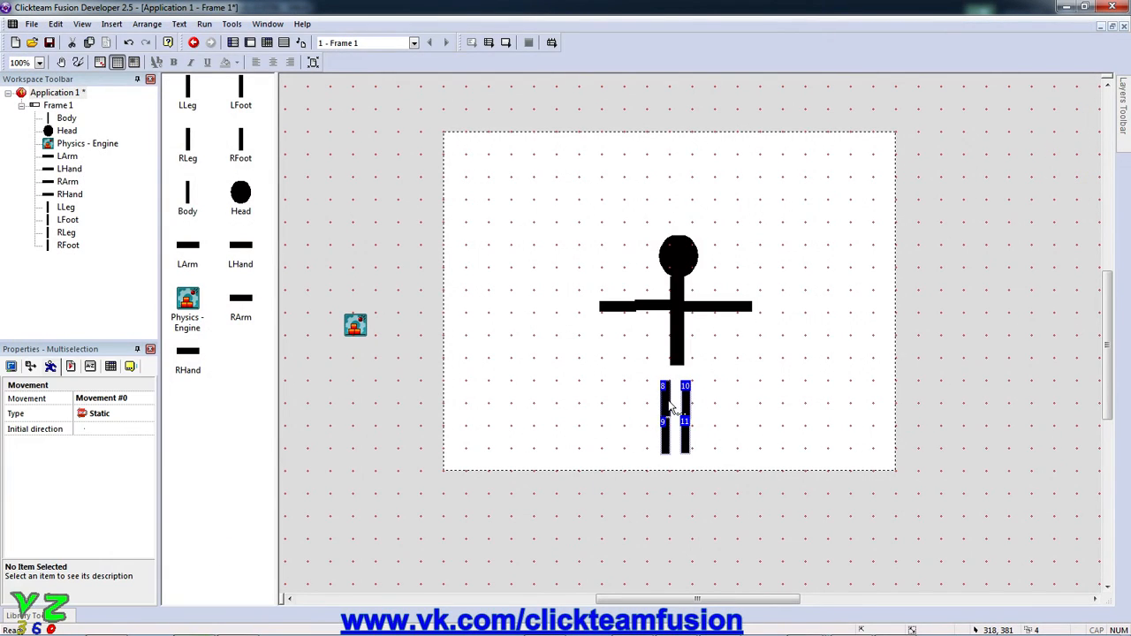
left_click_drag(671, 408, 673, 389)
left_click(712, 371)
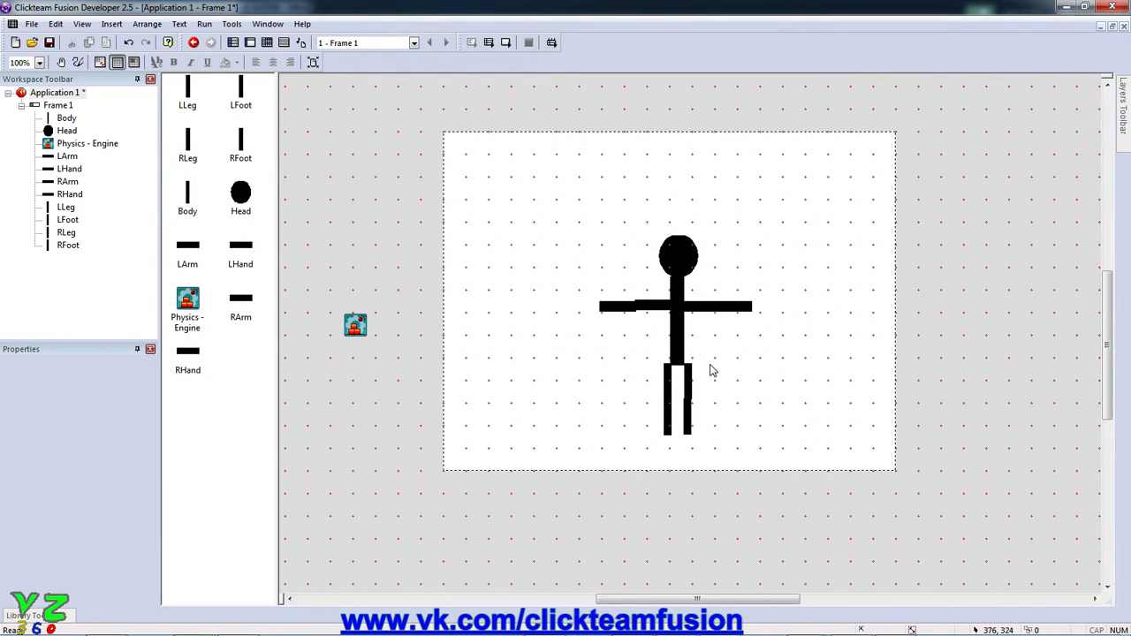
Move the LLeg and LFoot pair and the RLeg and RFoot pair closer together beneath the body.
left_click(674, 432)
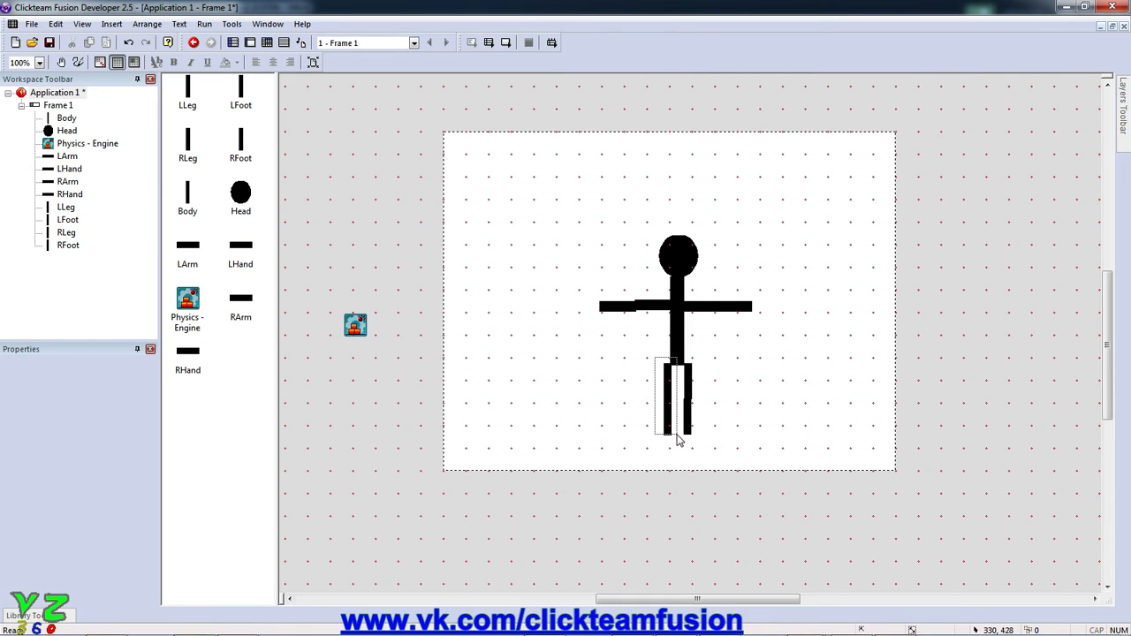
left_click_drag(677, 442, 672, 423)
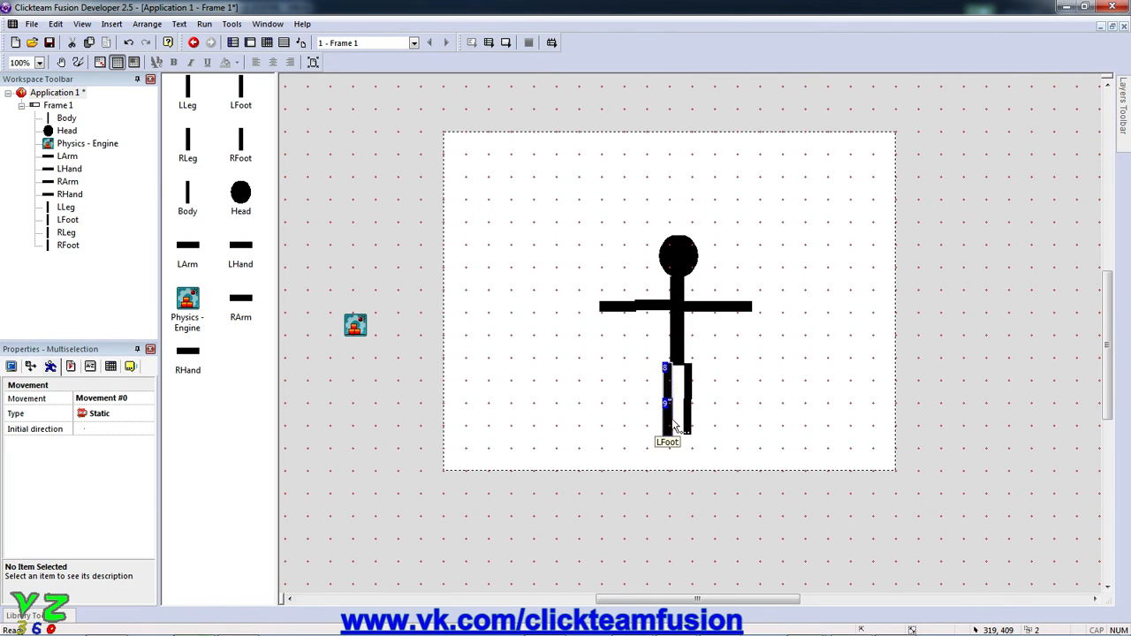
left_click_drag(709, 351, 678, 439)
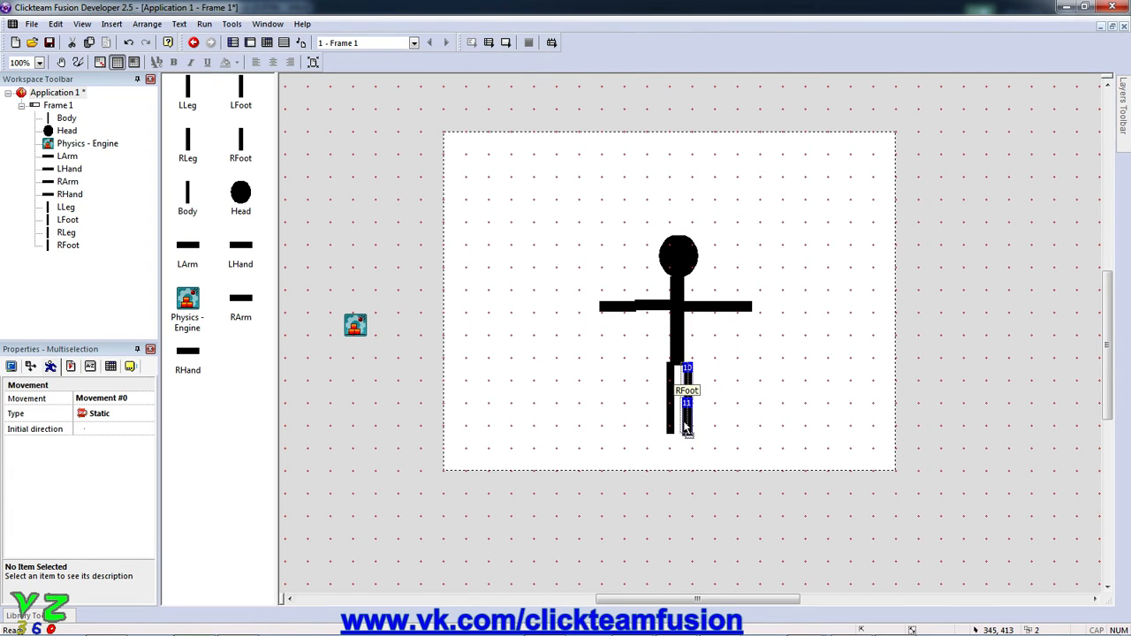
left_click(723, 415)
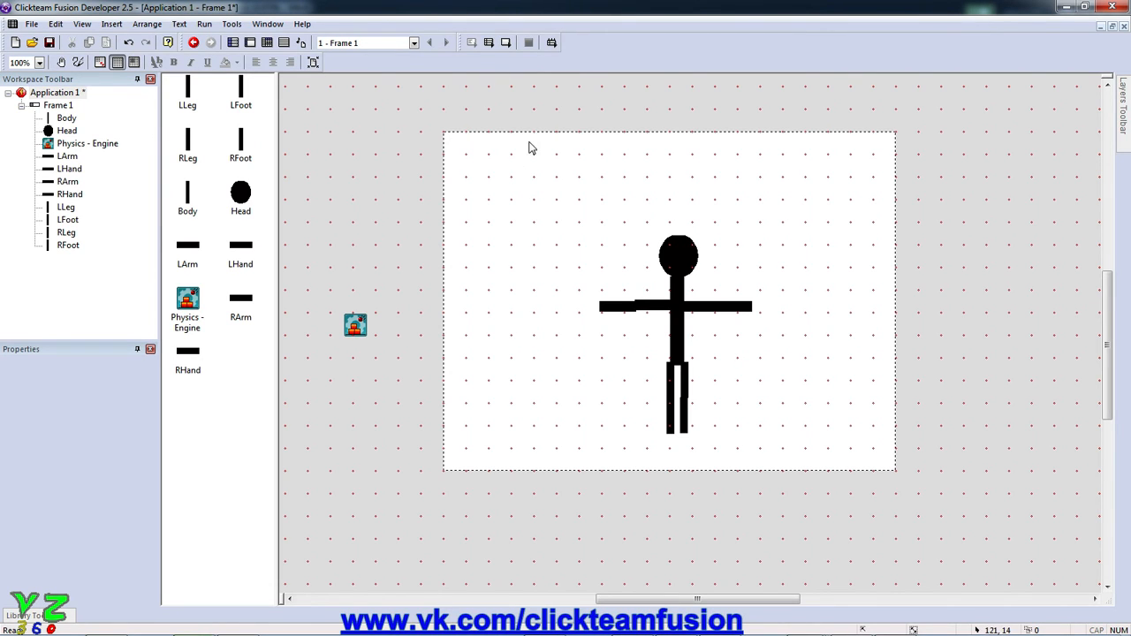
Set the movement type of all ten stick-figure parts to Physics - Spring and dismiss the hot spot warnings.
left_click_drag(537, 204, 884, 521)
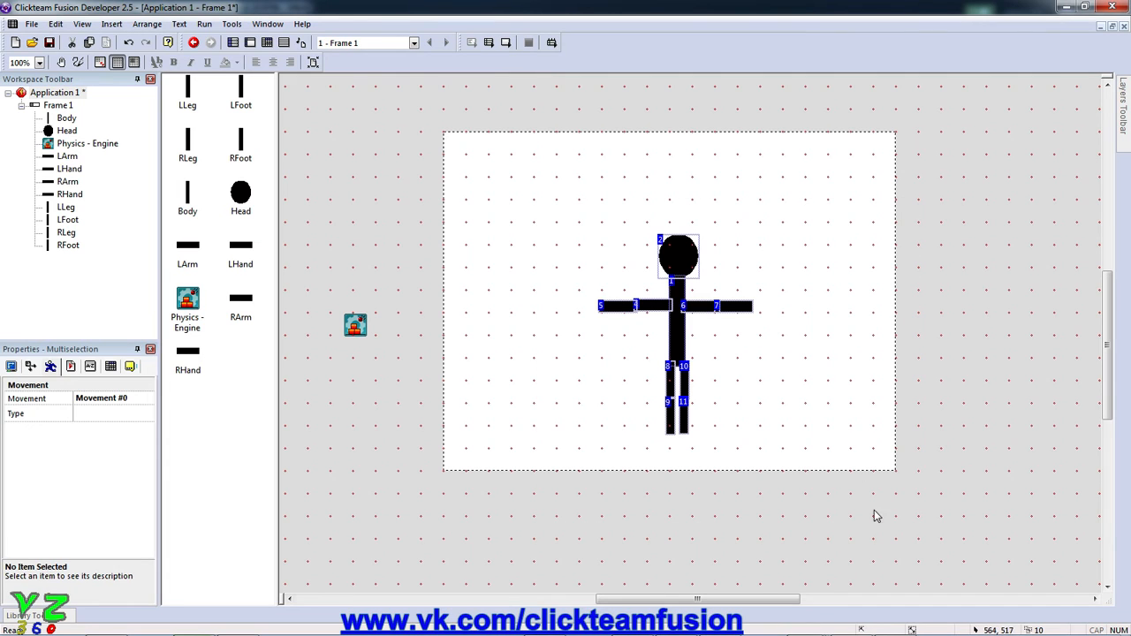
left_click(54, 368)
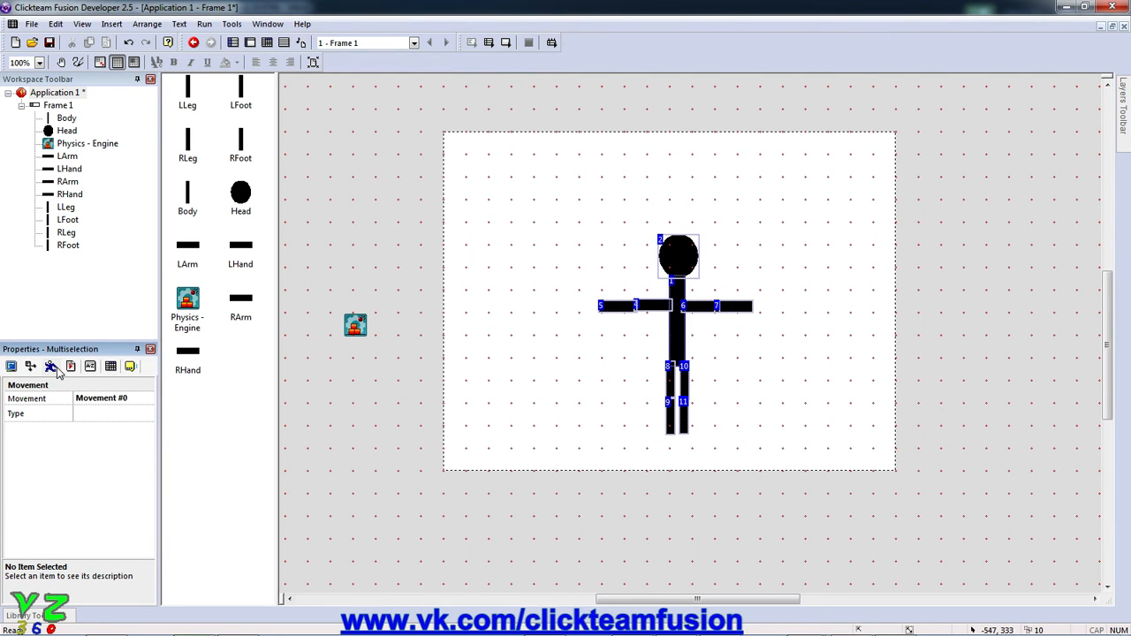
left_click(106, 413)
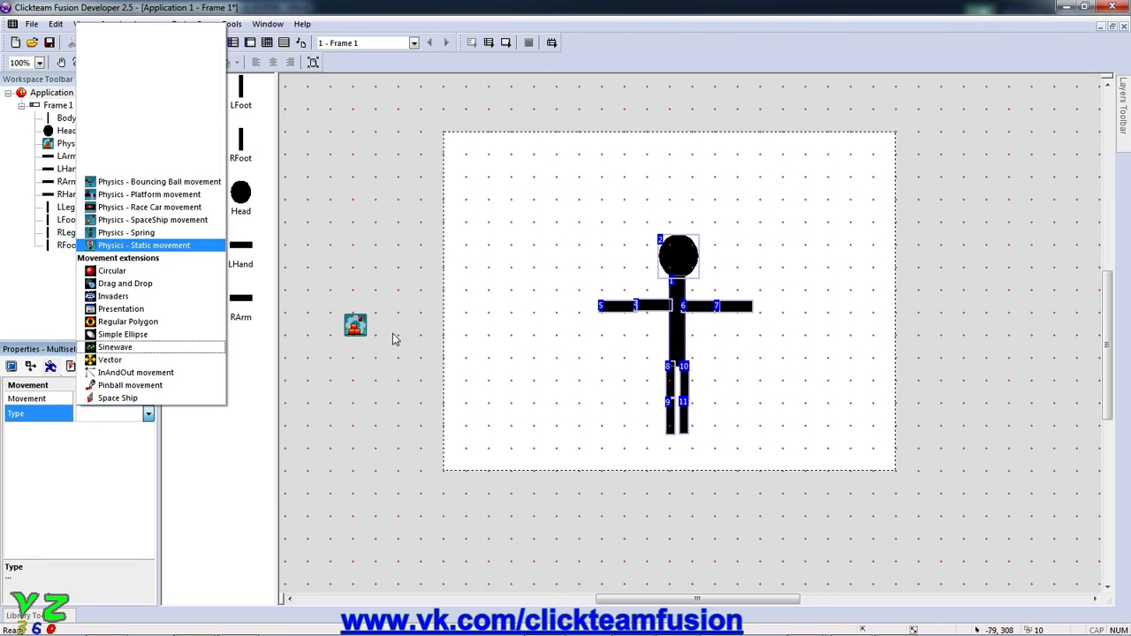
left_click(417, 482)
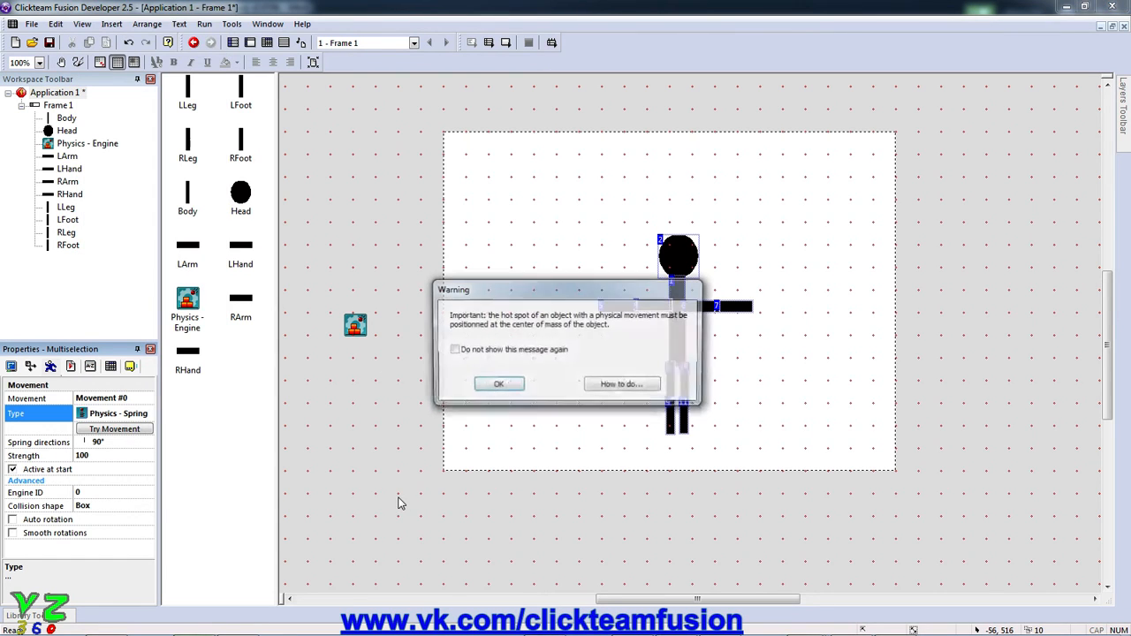
left_click(497, 389)
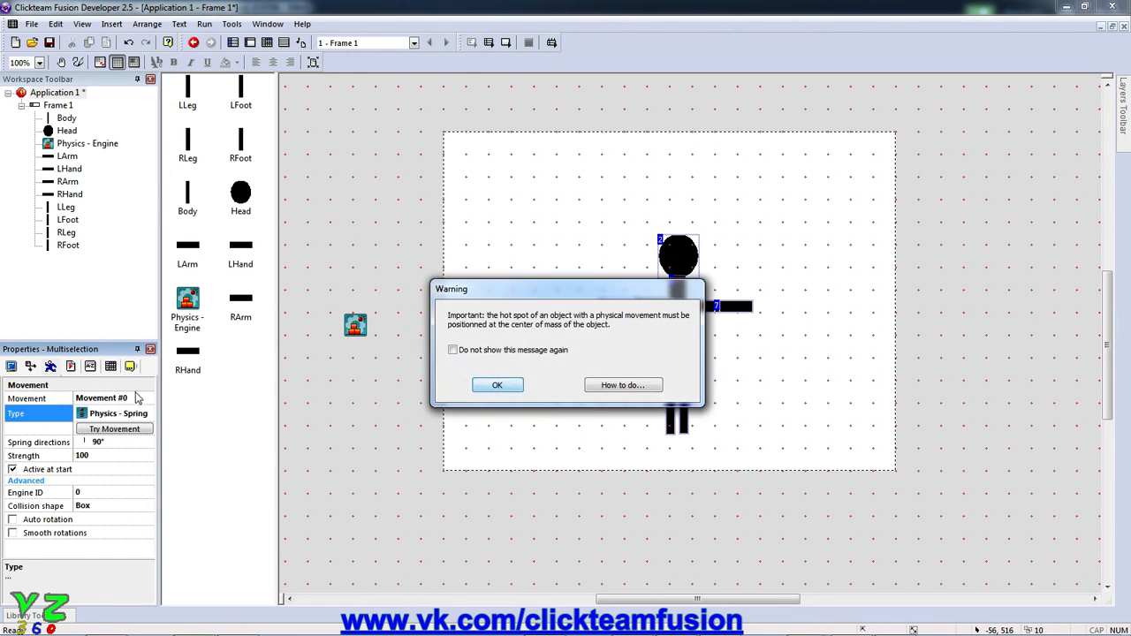
left_click(494, 387)
left_click(505, 389)
left_click(505, 388)
left_click(506, 389)
left_click(506, 389)
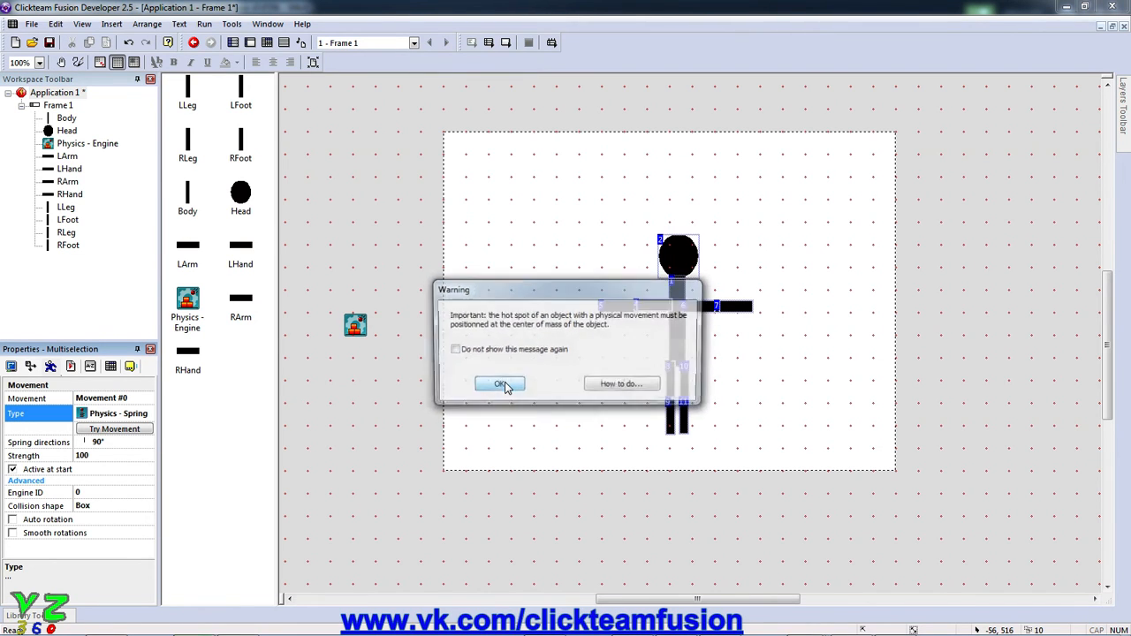
left_click(507, 389)
left_click(506, 389)
left_click(506, 389)
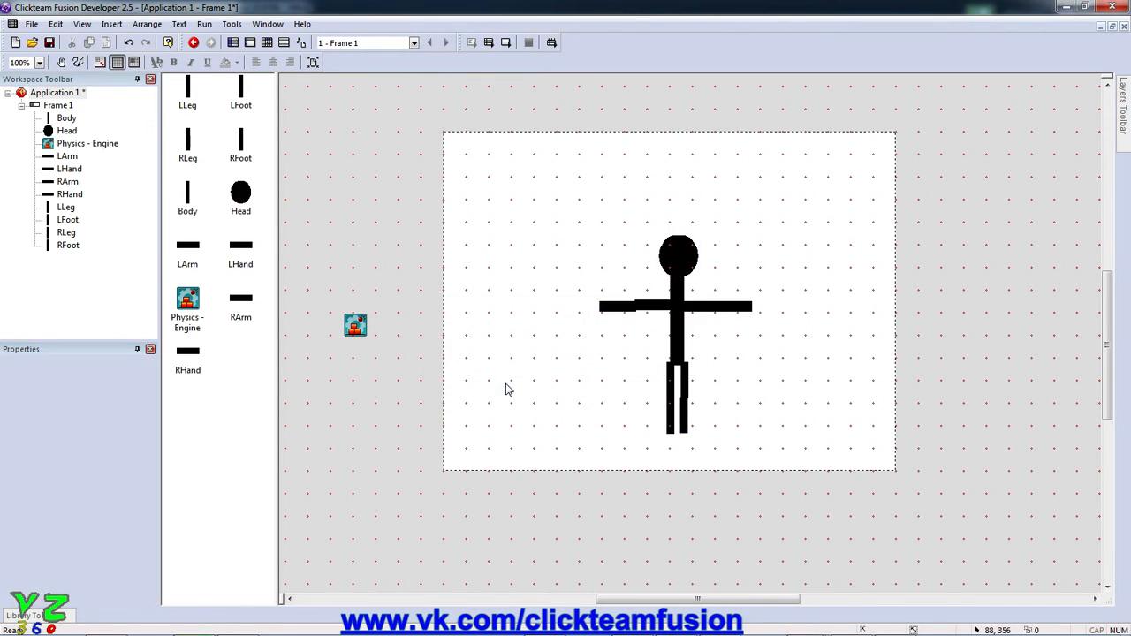
Change the movement type of all ten stick-figure parts to Physics - Static movement and dismiss the hot spot warnings.
left_click_drag(520, 489, 835, 104)
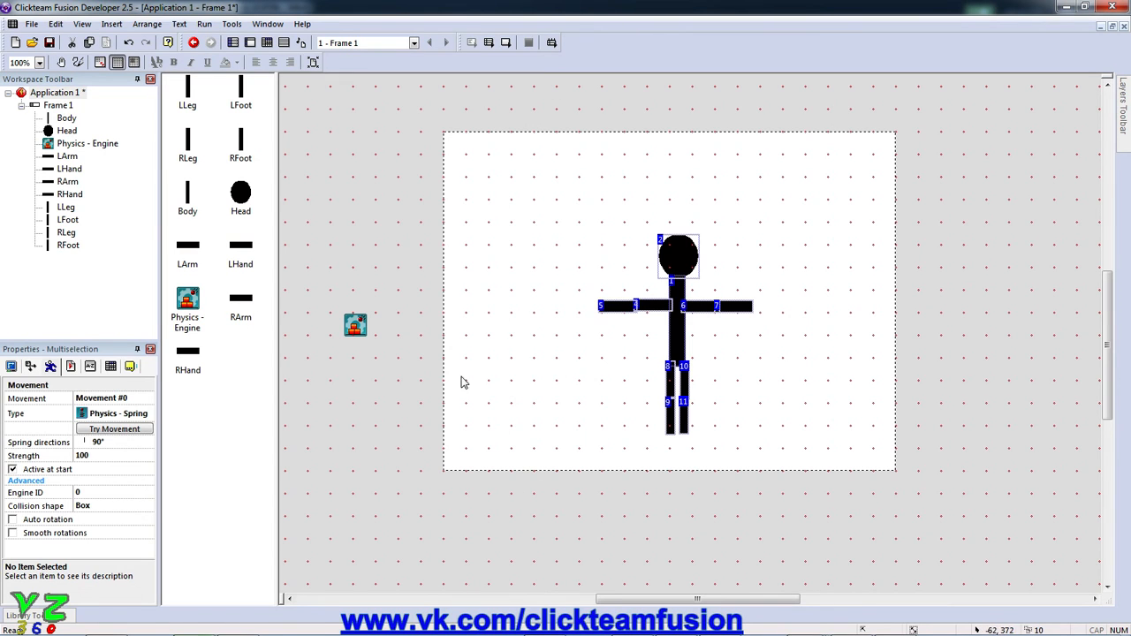
left_click(106, 413)
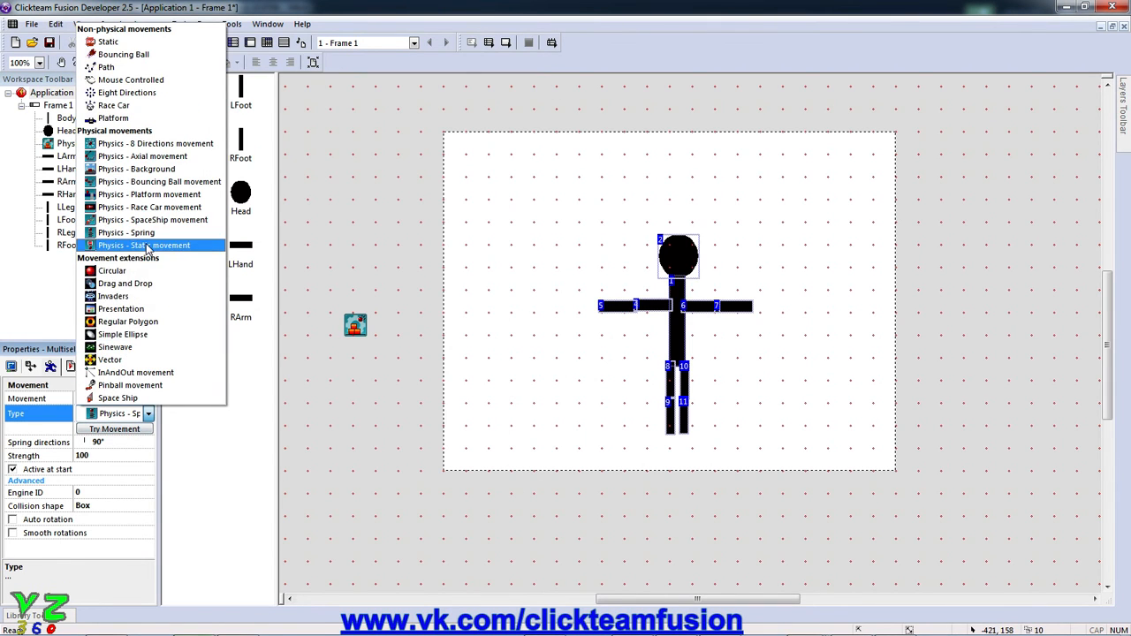
left_click(146, 246)
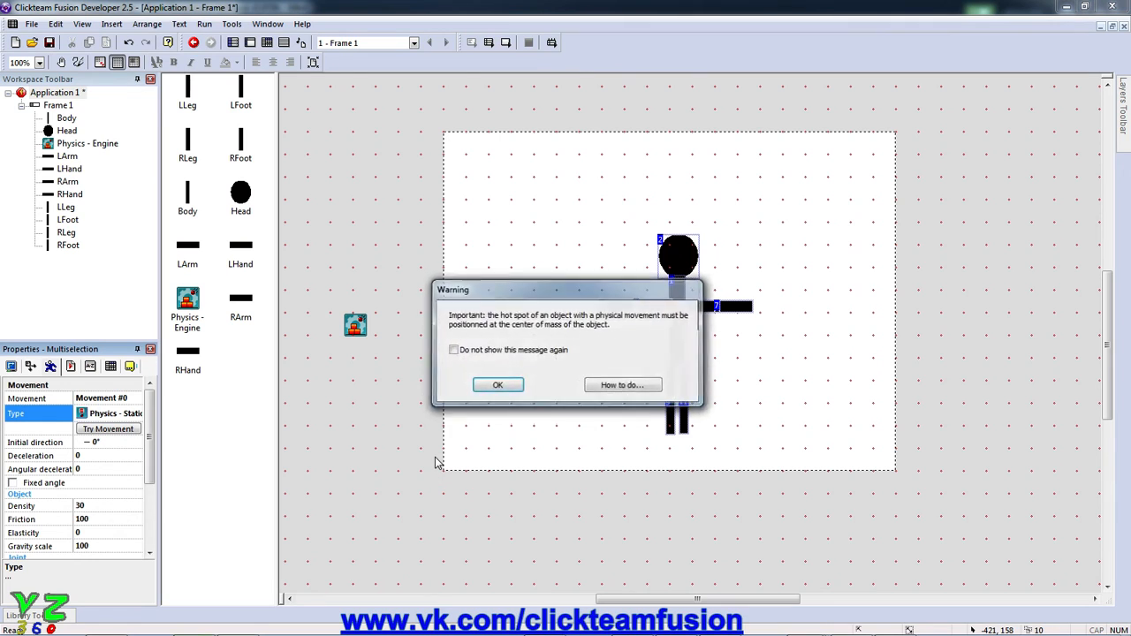
key("Return")
key("Return")
key("Return")
key("Return")
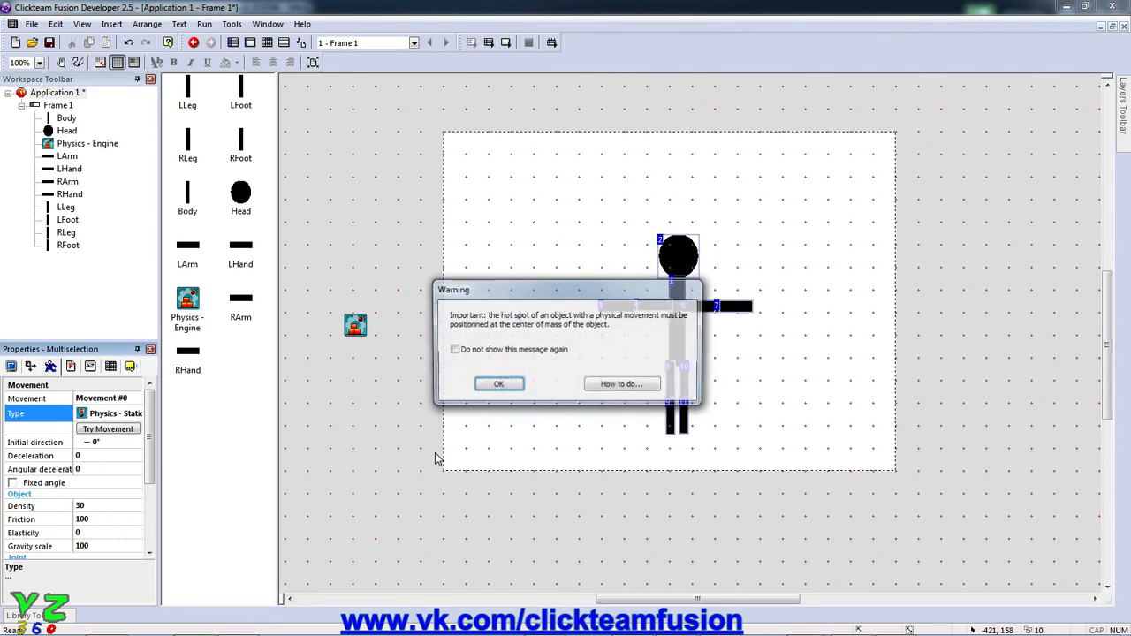
left_click(470, 433)
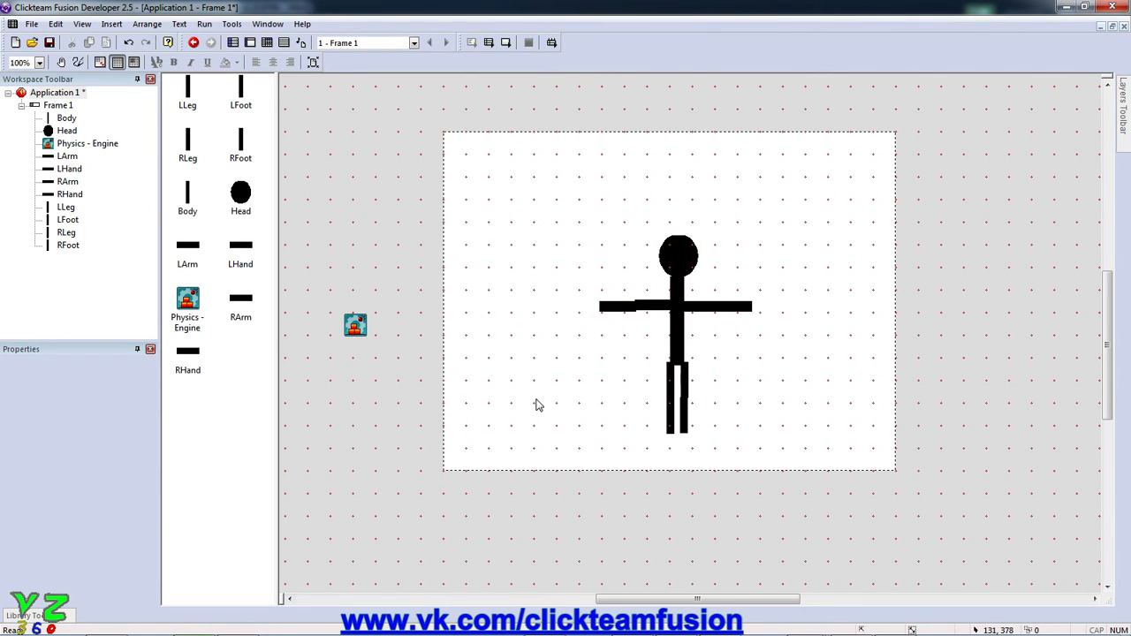
Give the Head a revolute joint named Head that connects it with the Body object.
left_click(678, 269)
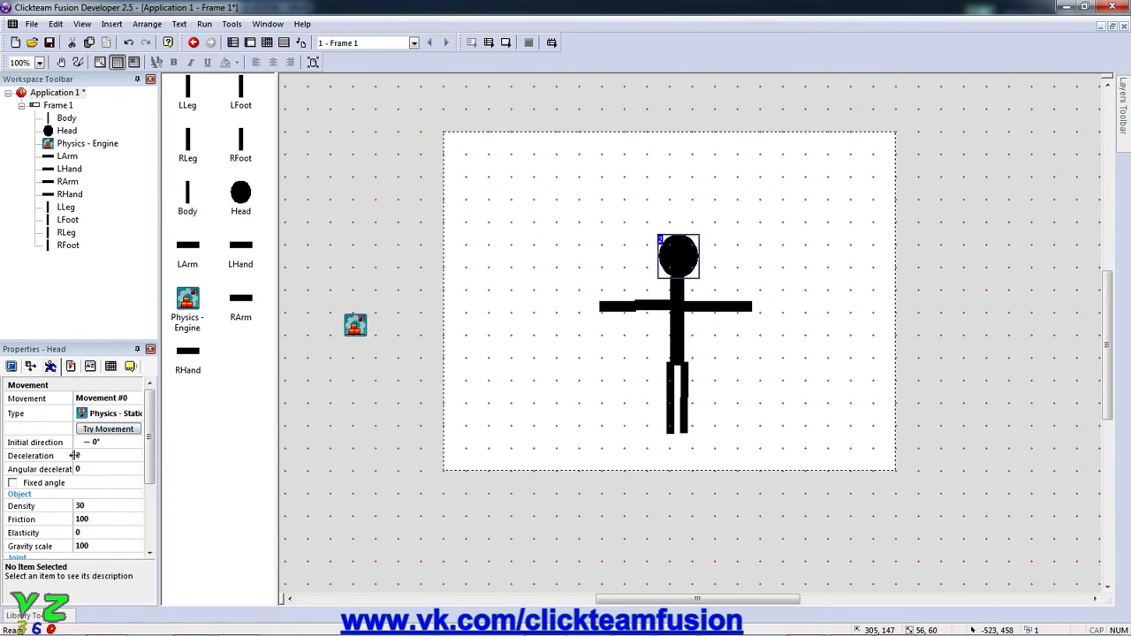
scroll(75, 460, "down", 3)
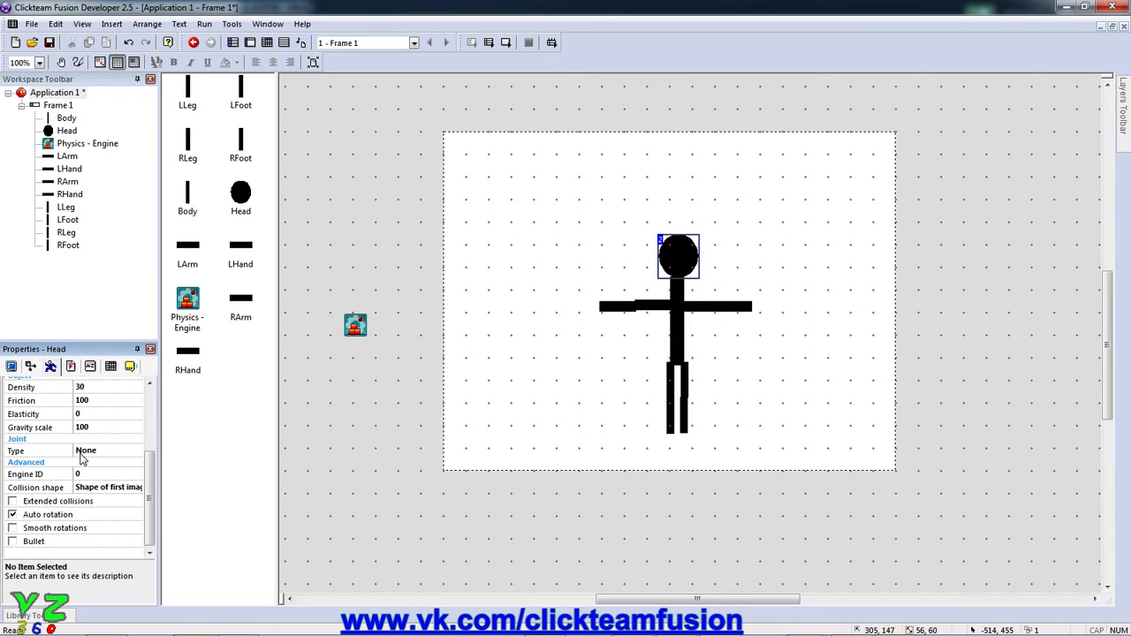
left_click(89, 452)
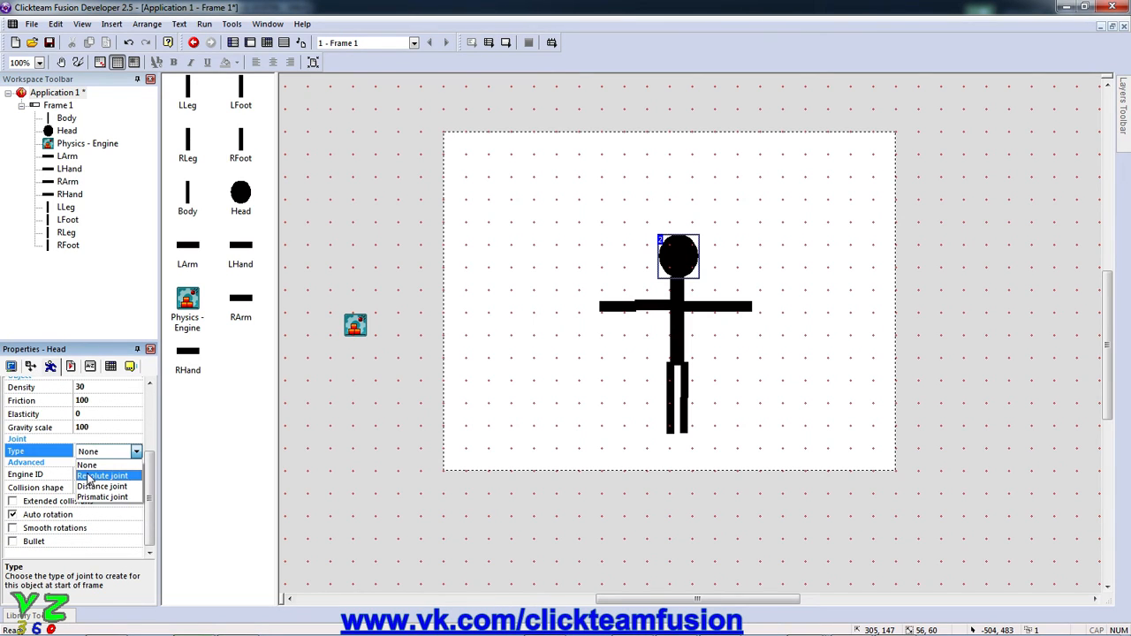
left_click(88, 477)
left_click(88, 465)
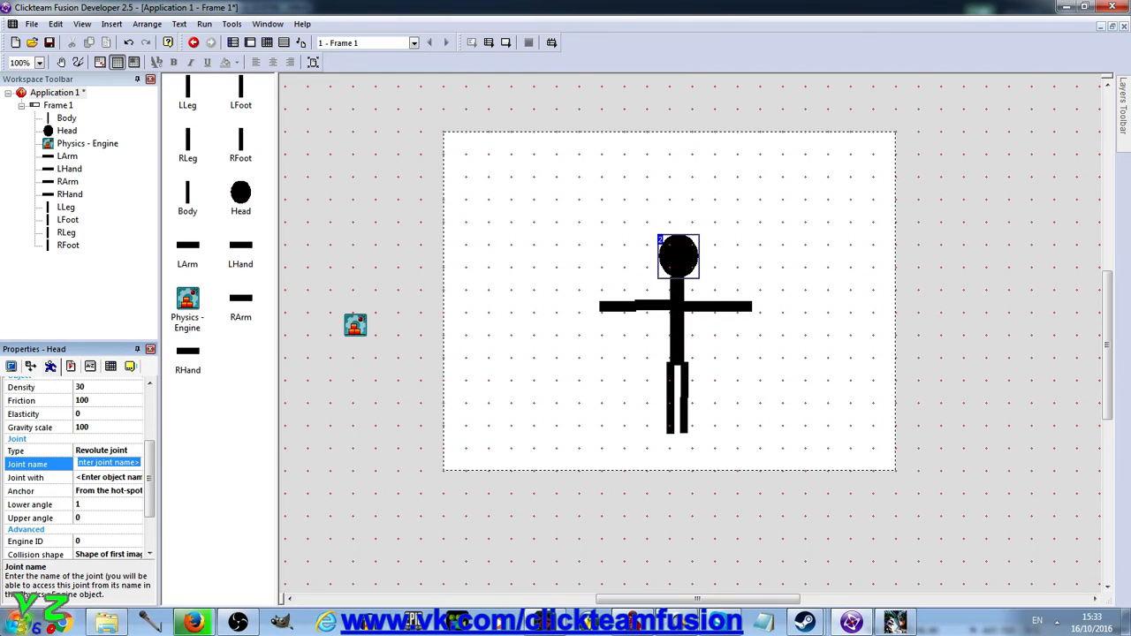
type("Head")
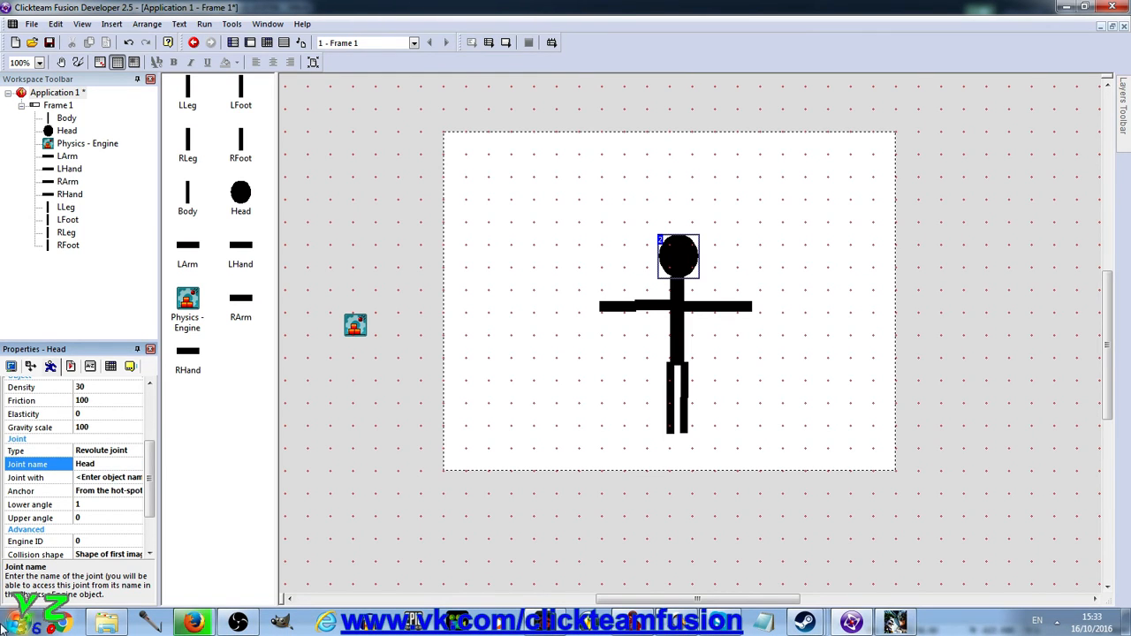
left_click(129, 478)
type("B")
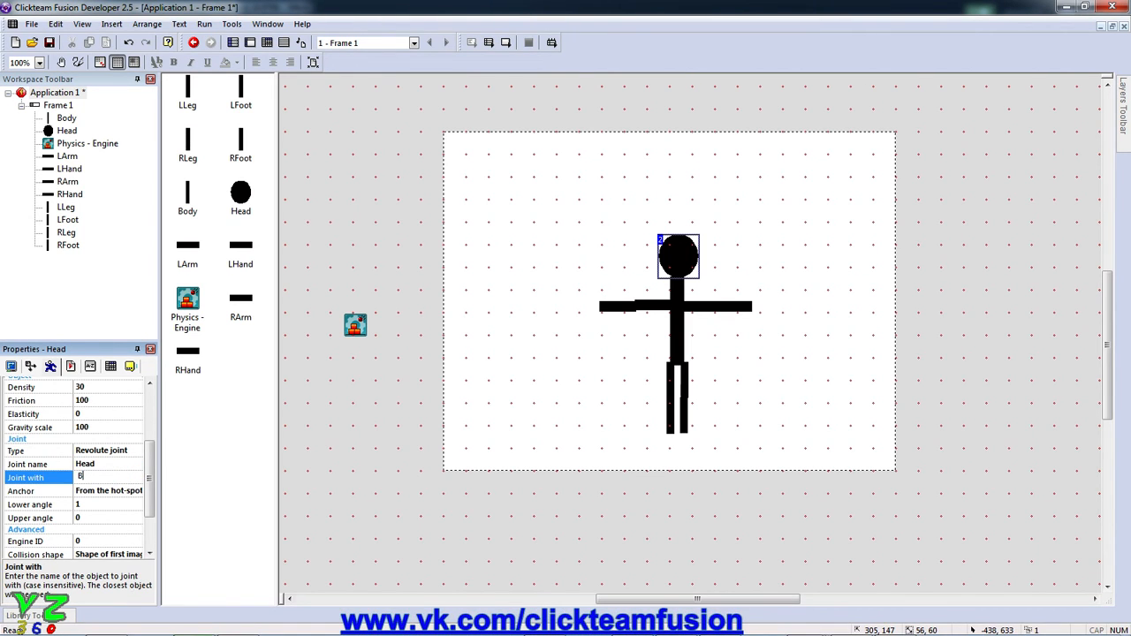
type("ody")
key("Return")
Limit the Head joint to a lower angle of -30 and an upper angle of 30.
left_click(80, 505)
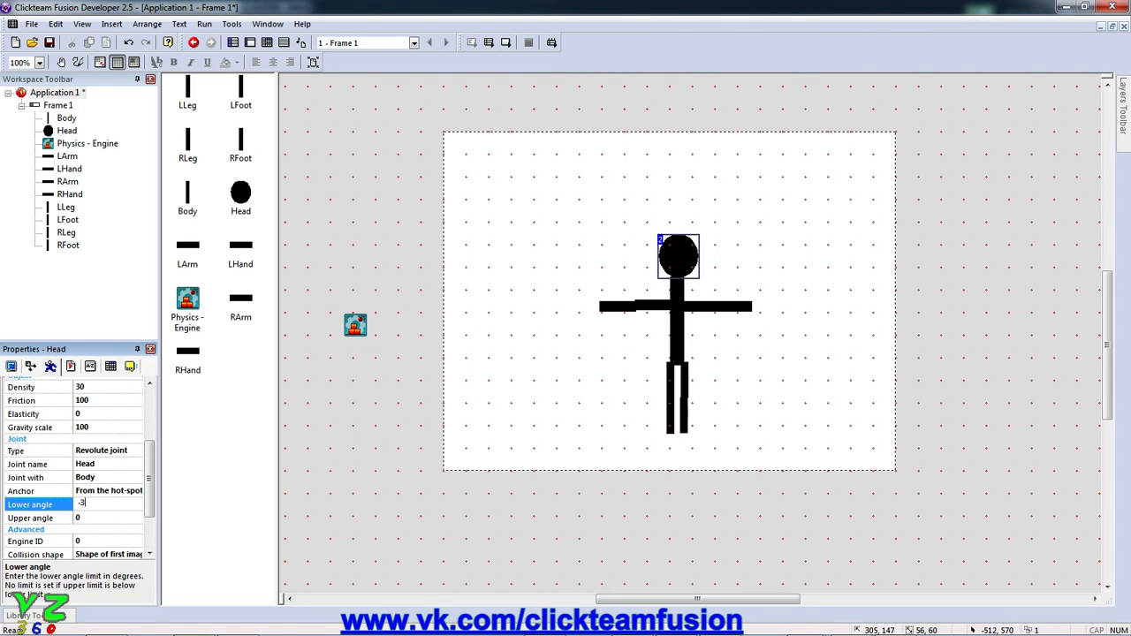
left_click(86, 518)
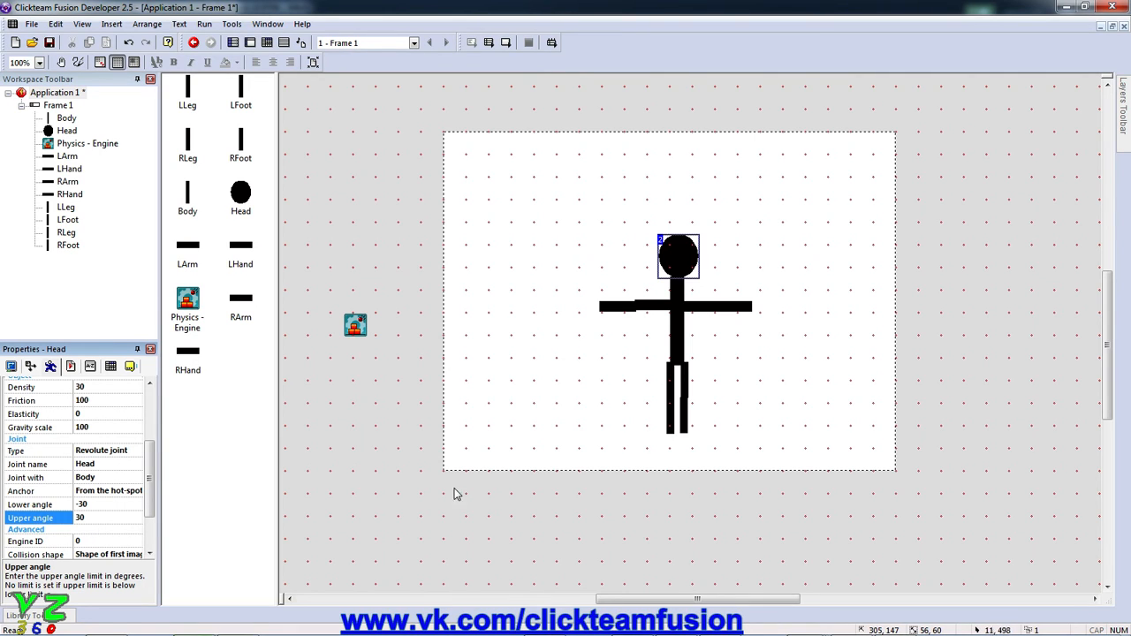
left_click(632, 388)
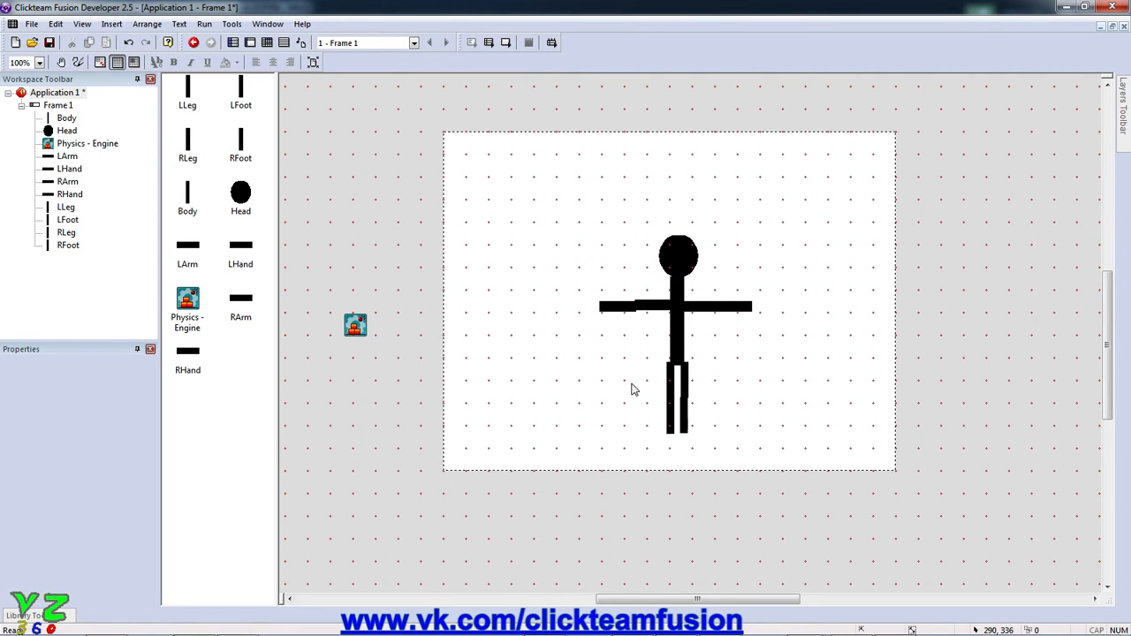
left_click(656, 312)
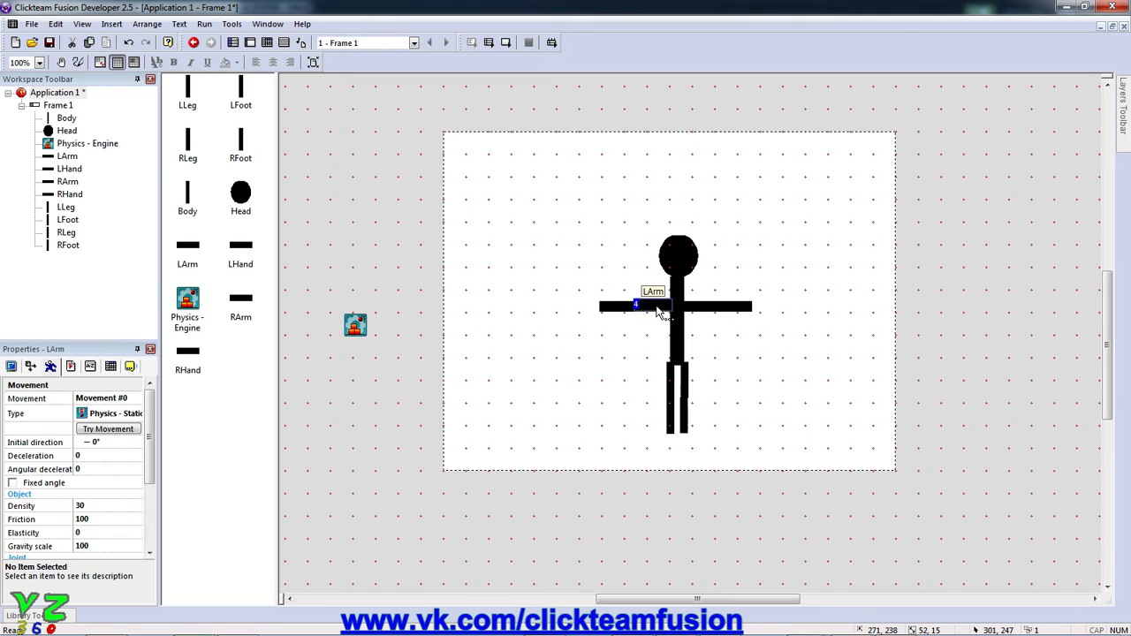
scroll(101, 455, "down", 1)
scroll(99, 468, "down", 2)
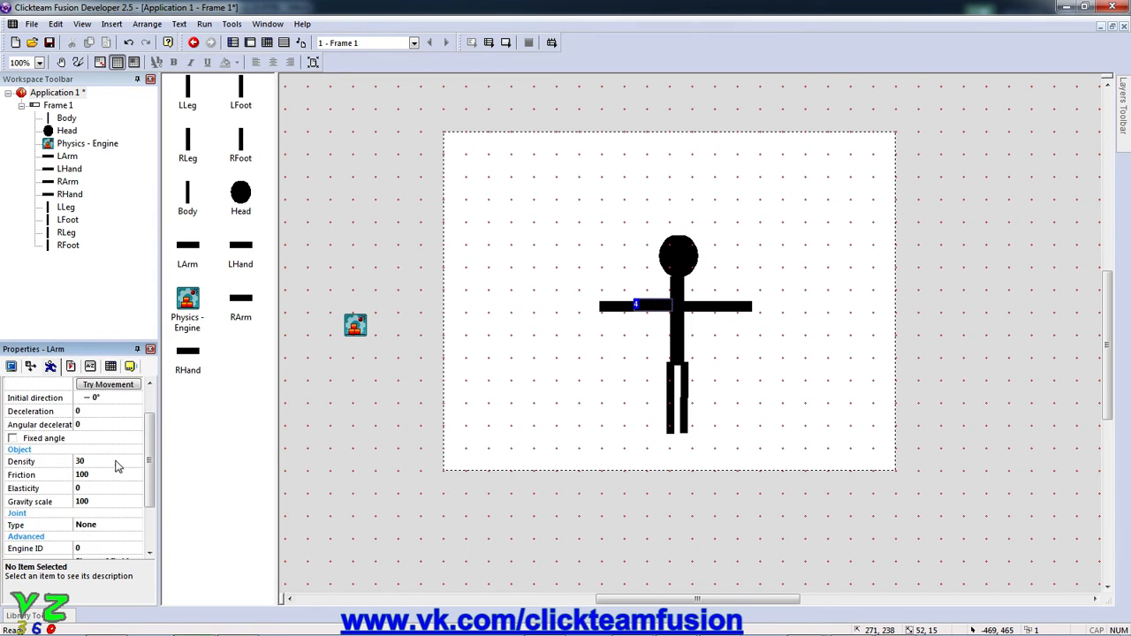
left_click(115, 496)
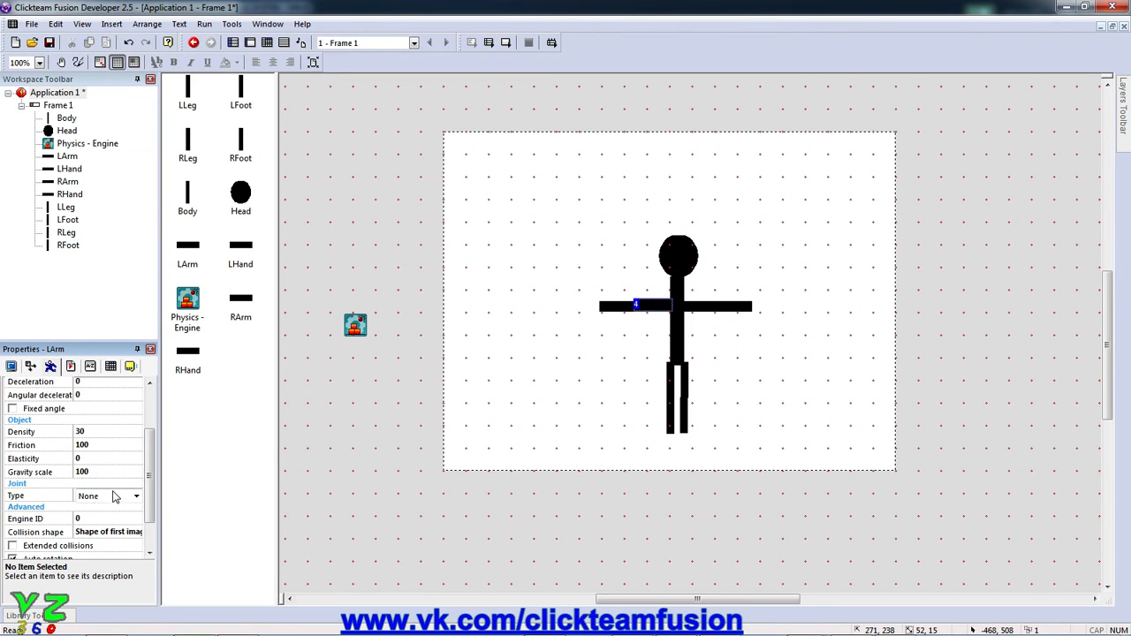
left_click(116, 497)
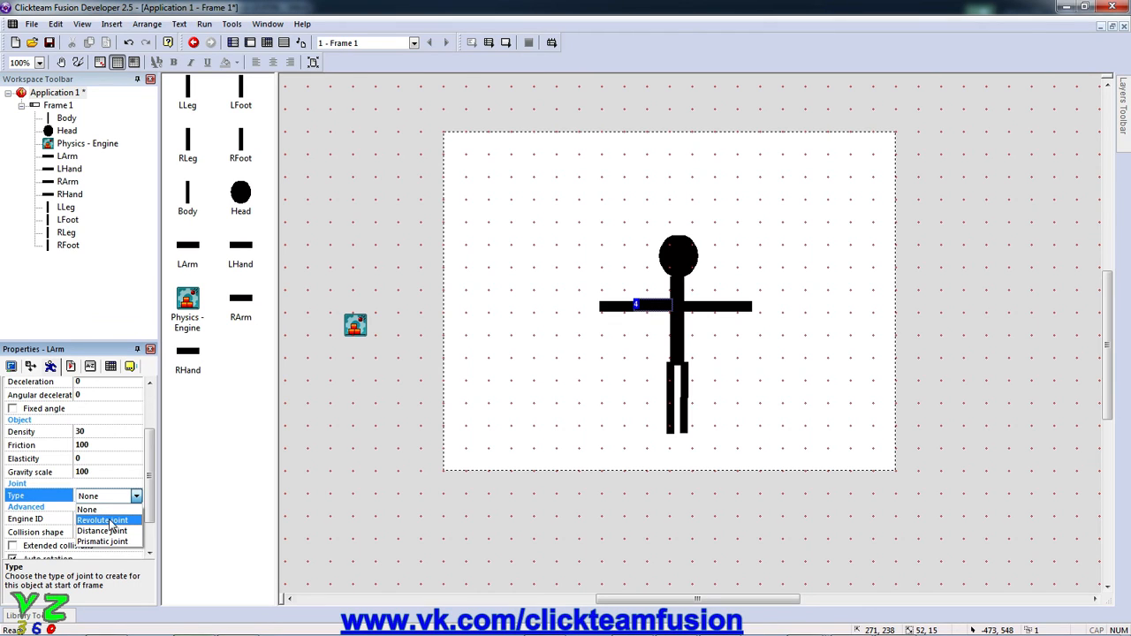
left_click(513, 287)
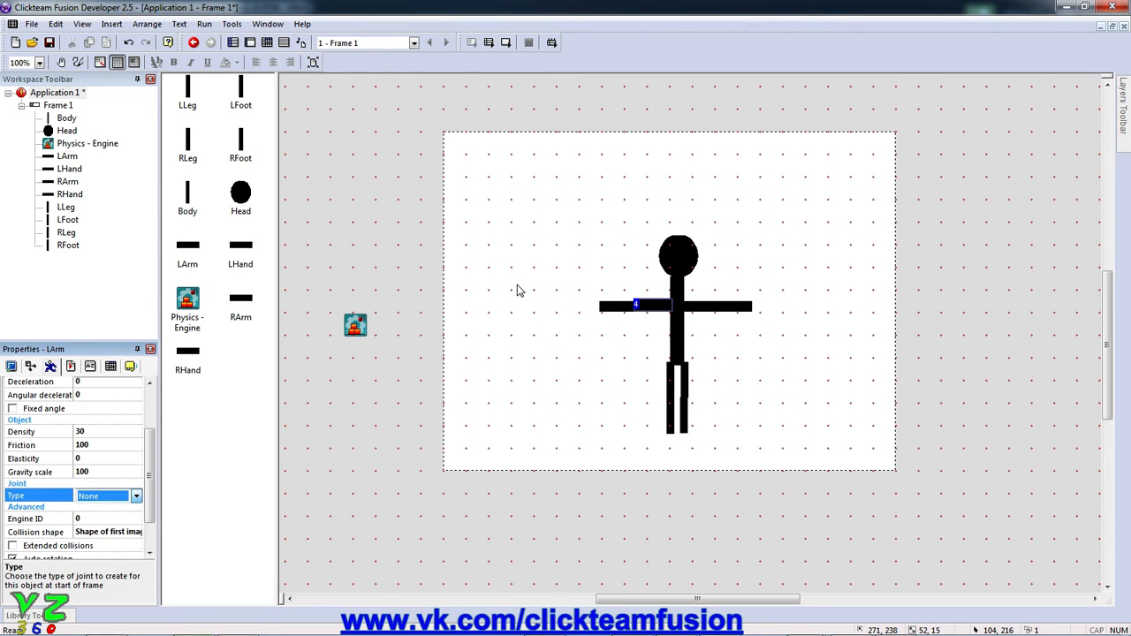
left_click(542, 296)
Set the joint type of all eight arm, hand, leg and foot parts to Revolute joint.
left_click_drag(576, 301, 795, 468)
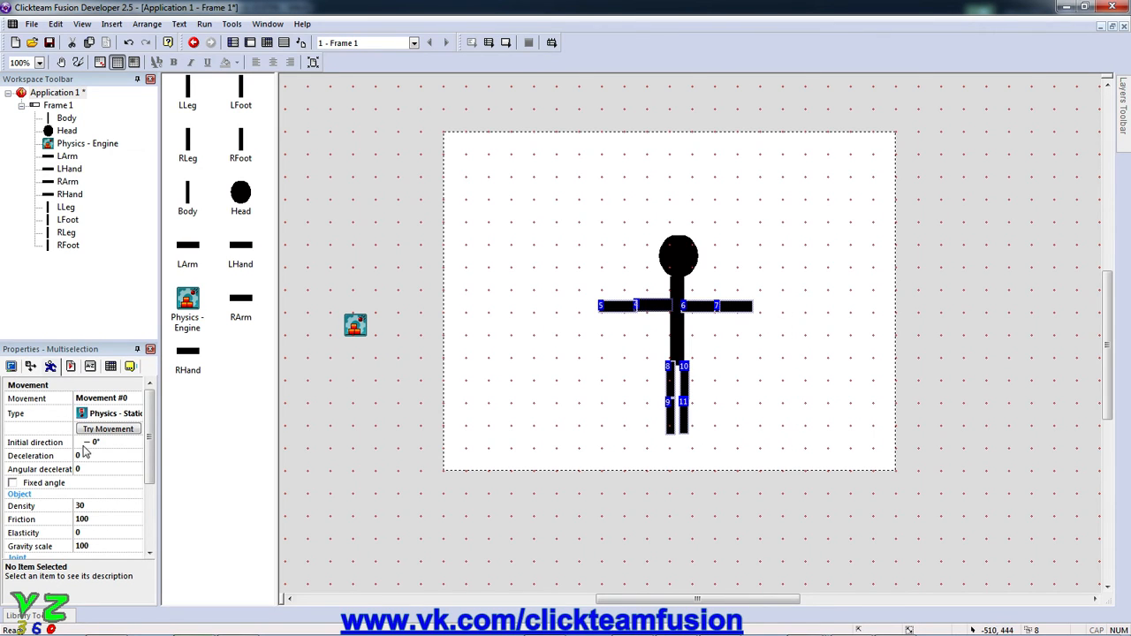
scroll(76, 475, "down", 1)
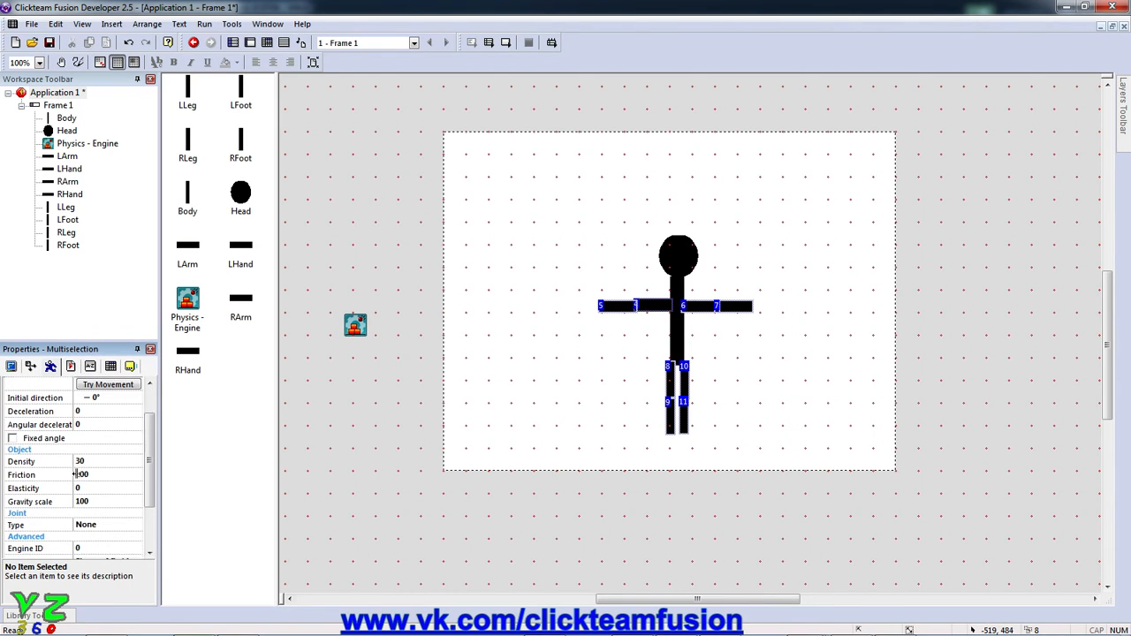
left_click(88, 526)
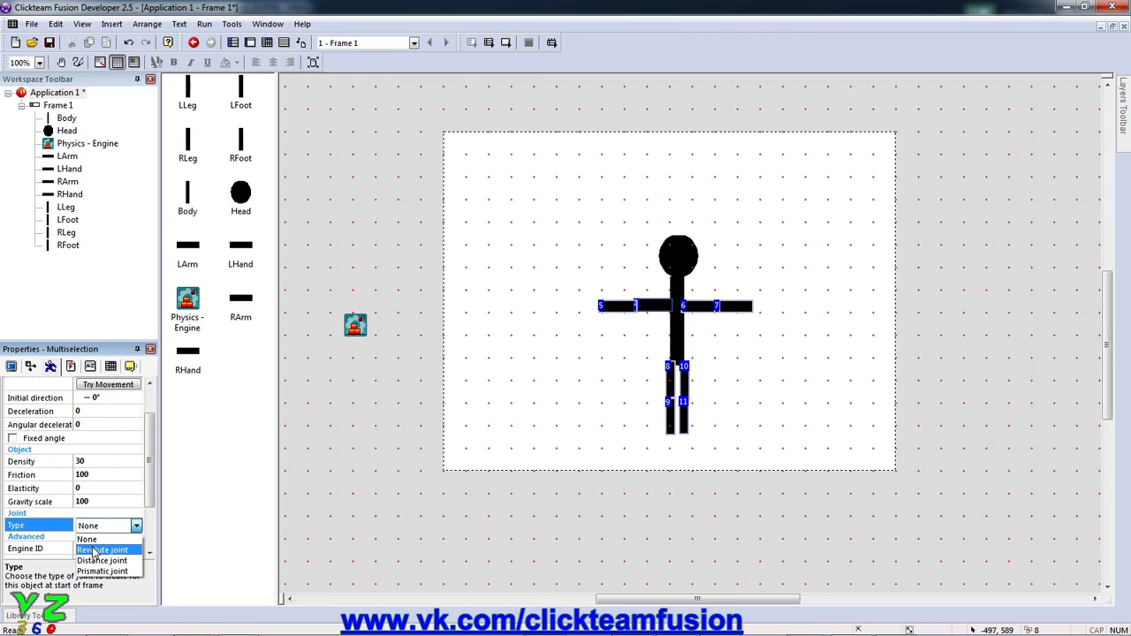
left_click(93, 550)
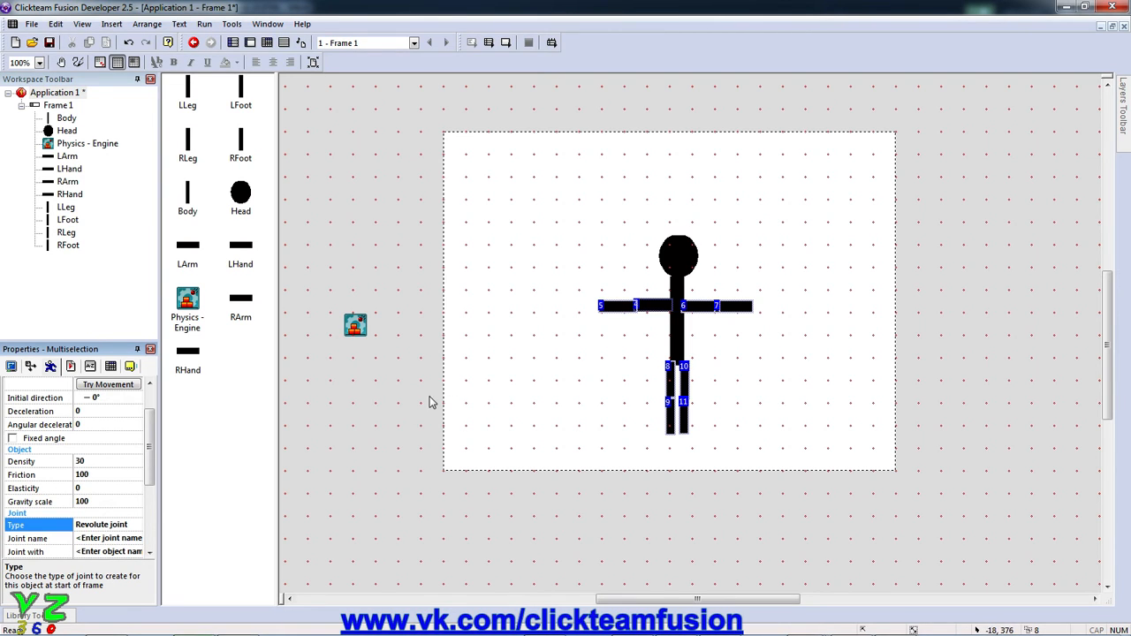
Limit the joints of the eight limb parts to a lower angle of -15 and an upper angle of 15.
scroll(104, 457, "down", 3)
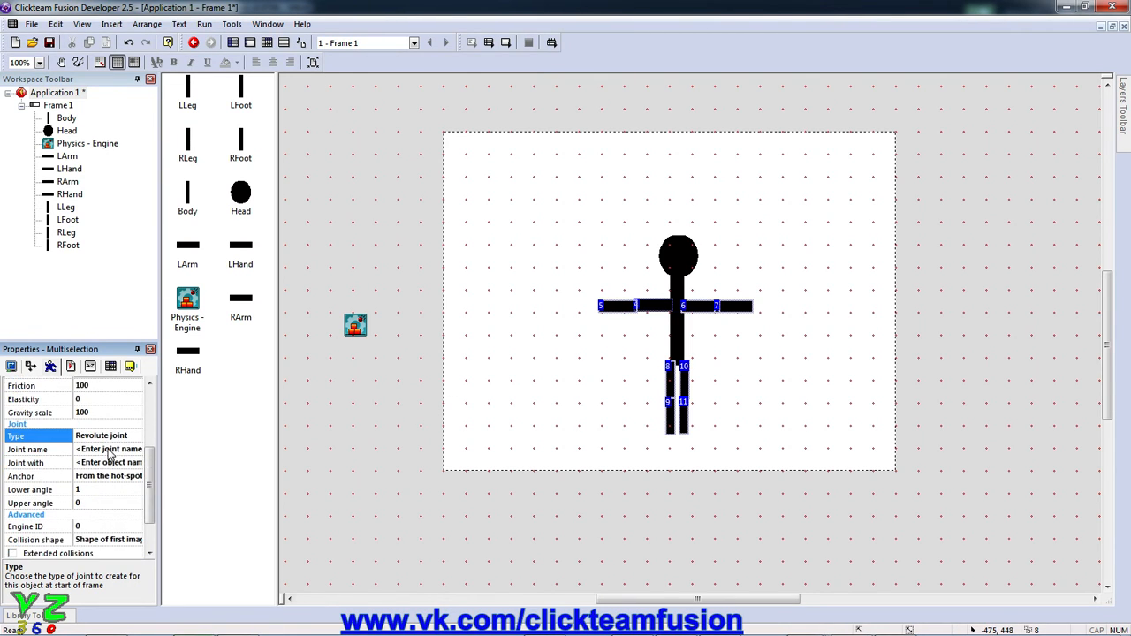
left_click(91, 461)
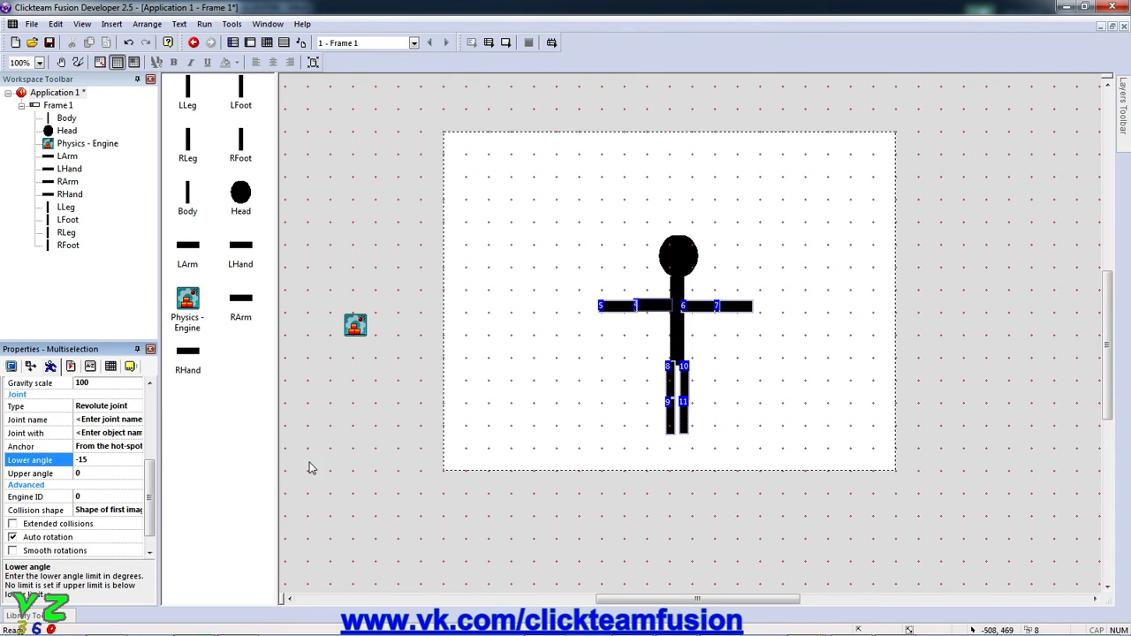
left_click(95, 485)
left_click(99, 473)
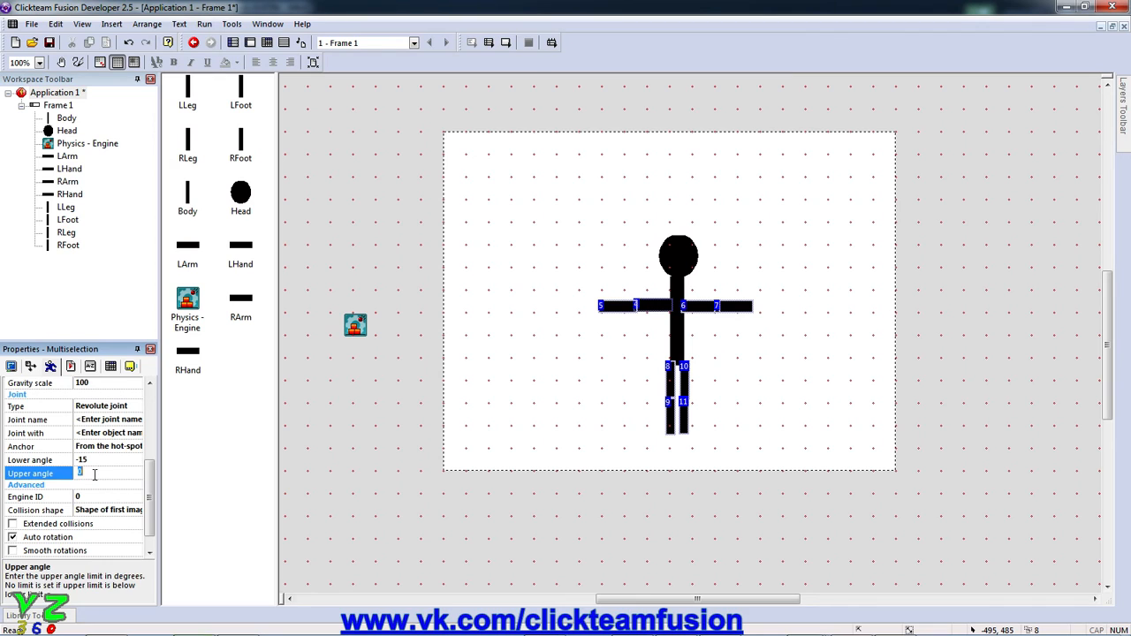
type("15")
left_click(367, 394)
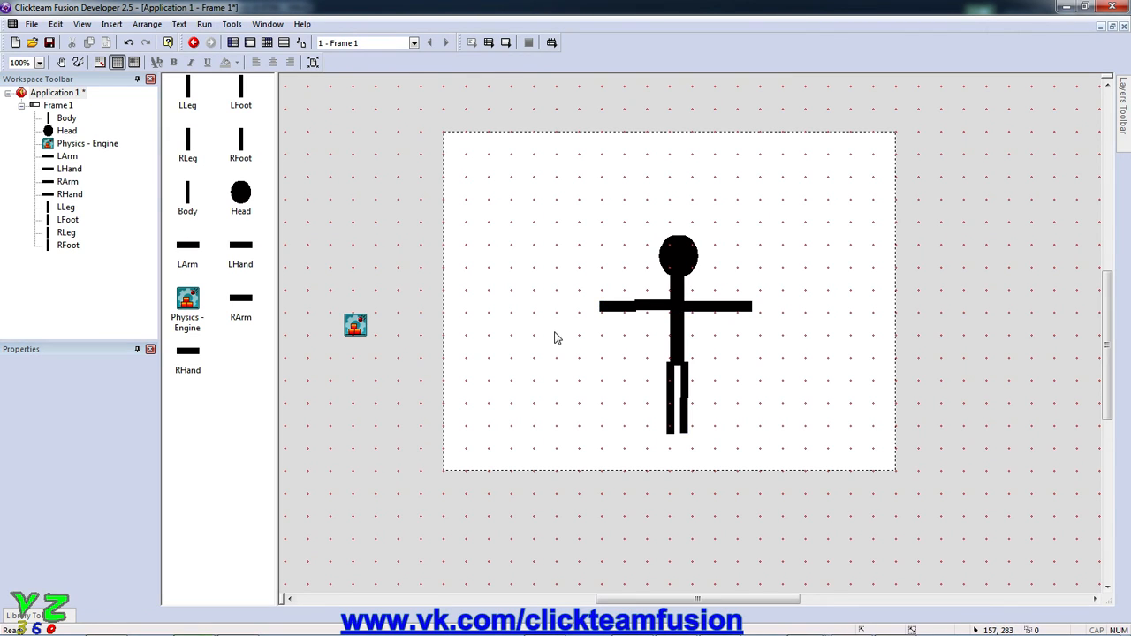
Name the LArm object's revolute joint LArm and join it with Body.
left_click(656, 307)
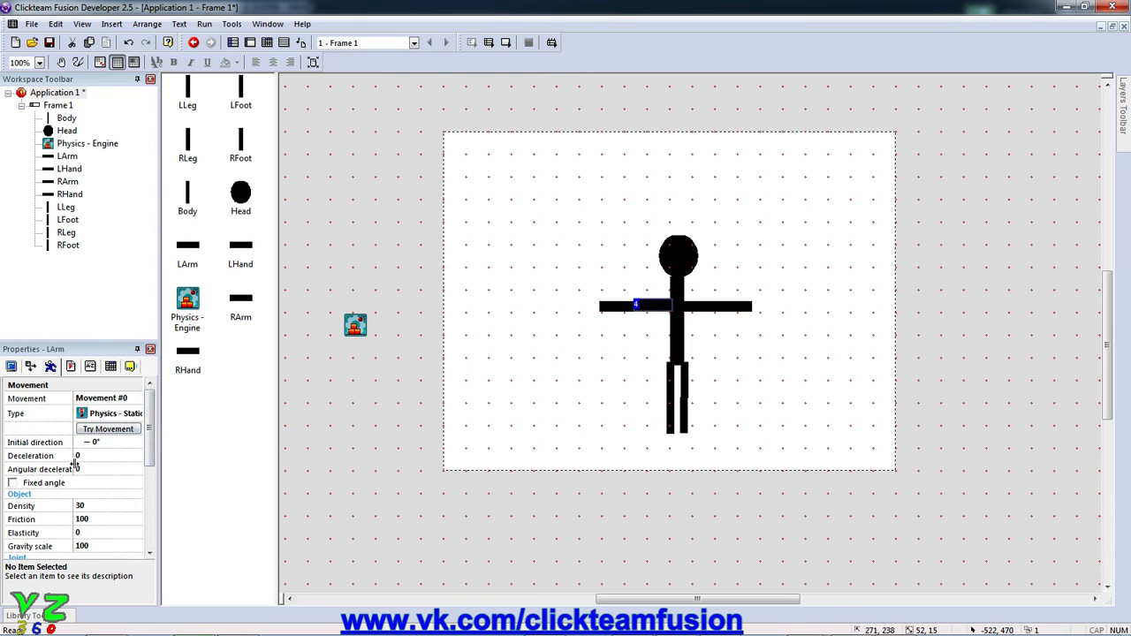
scroll(75, 459, "down", 1)
scroll(77, 459, "down", 1)
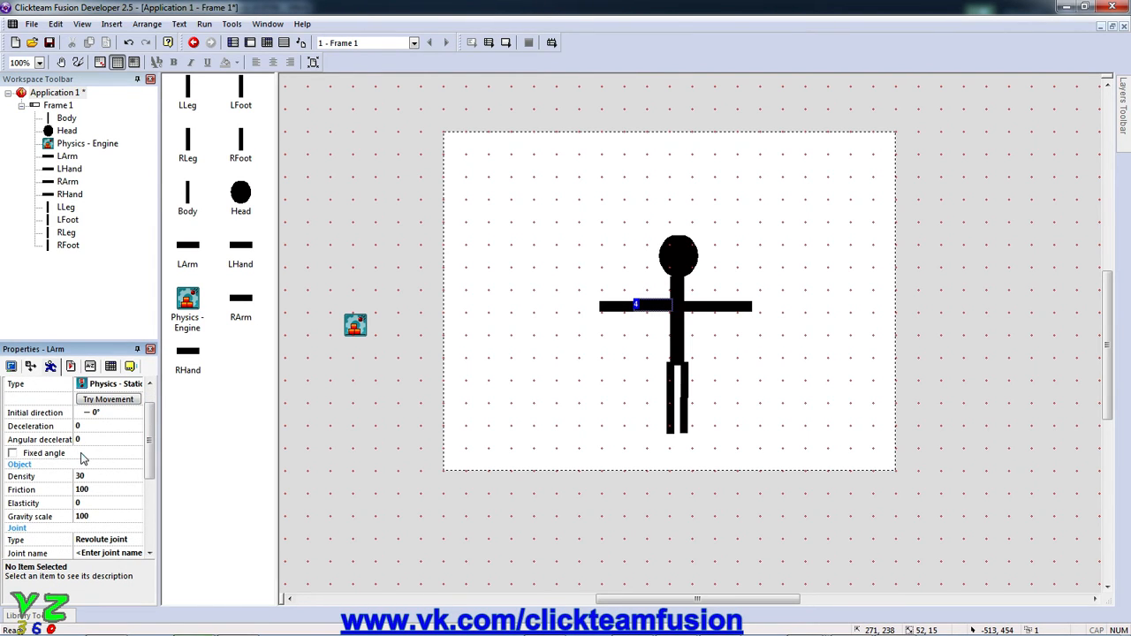
scroll(82, 458, "down", 1)
scroll(81, 459, "down", 1)
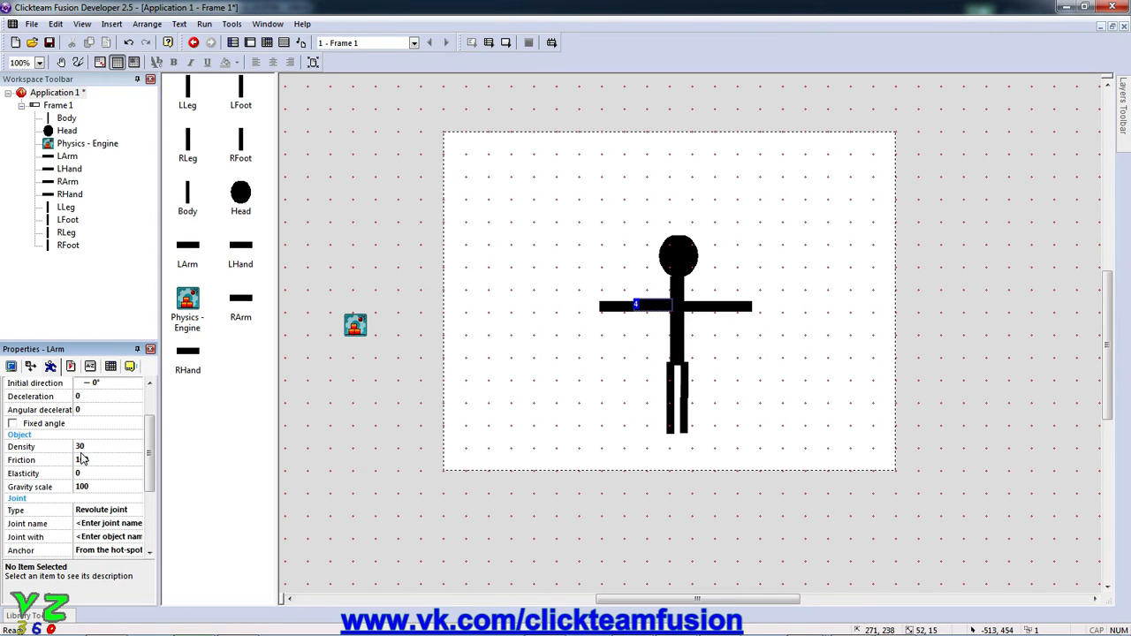
left_click(110, 523)
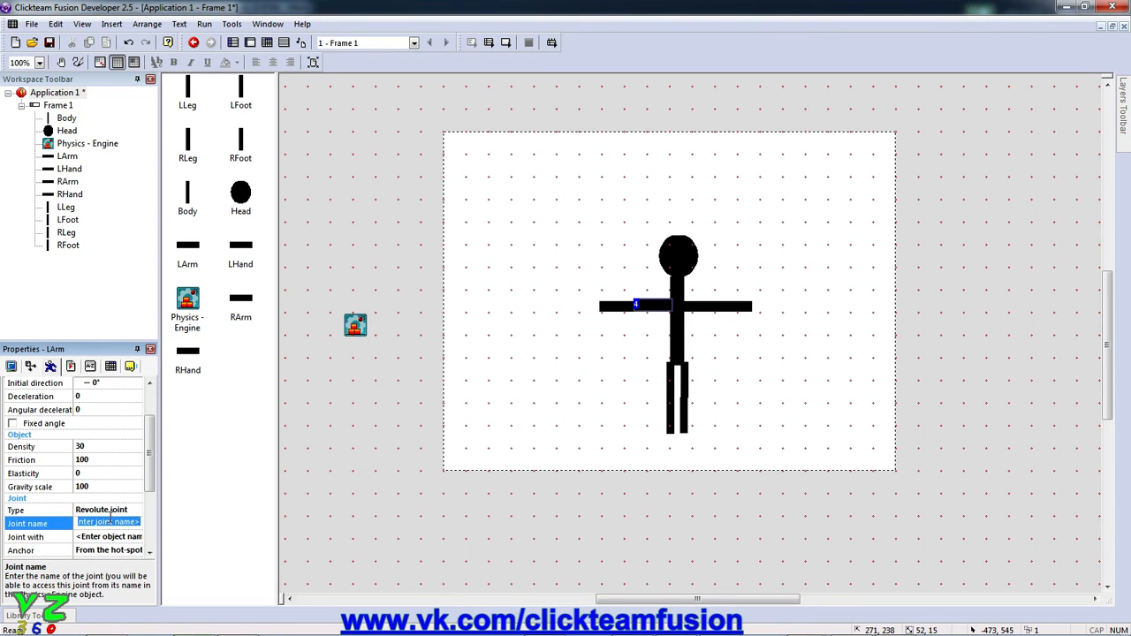
type("LArm")
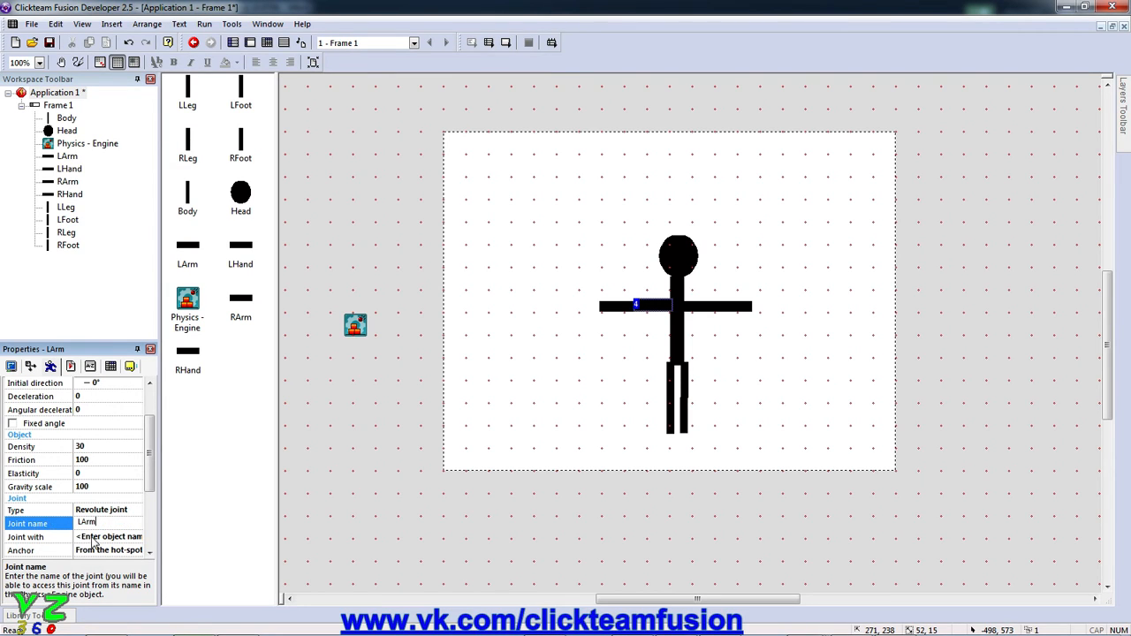
left_click(51, 537)
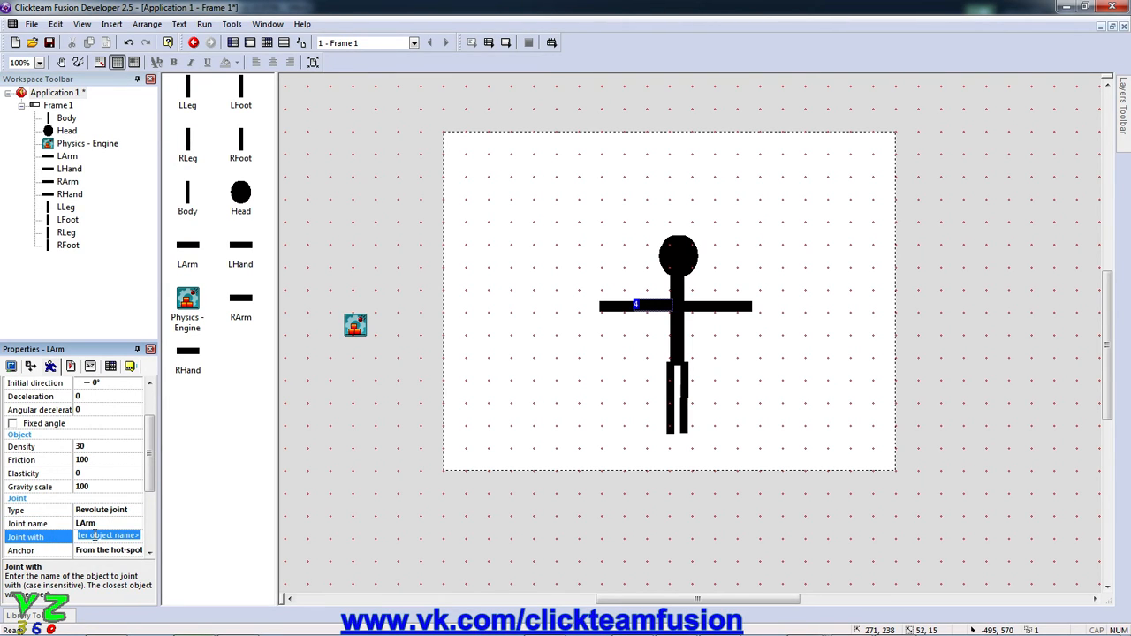
type("Body")
key("Return")
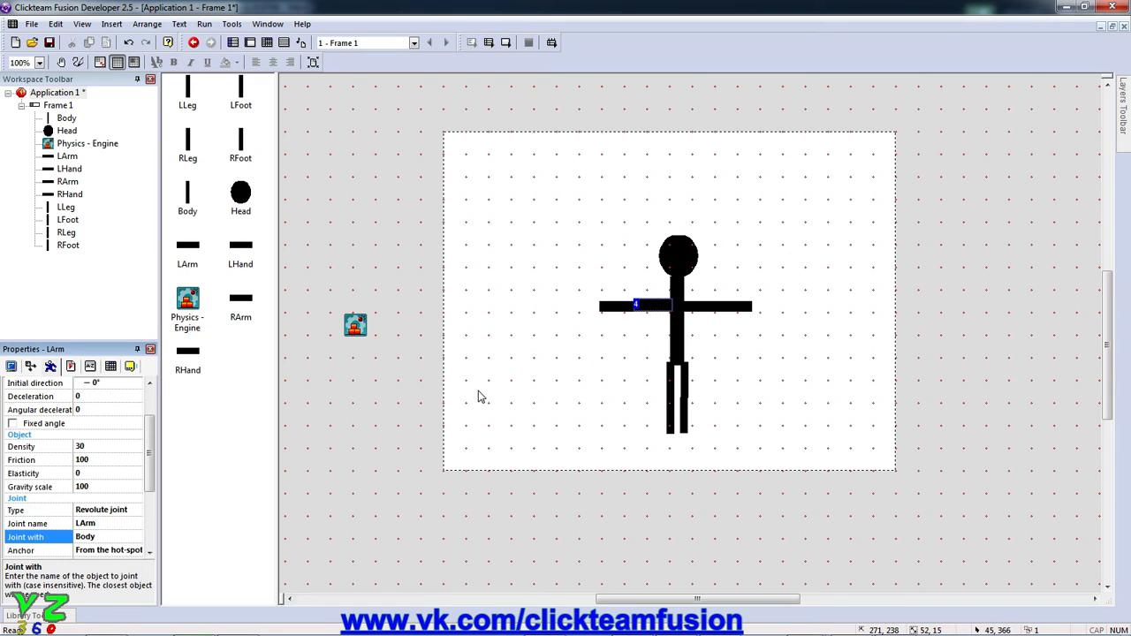
Name the LHand object's revolute joint LHand and join it with LArm.
left_click(558, 361)
left_click(625, 307)
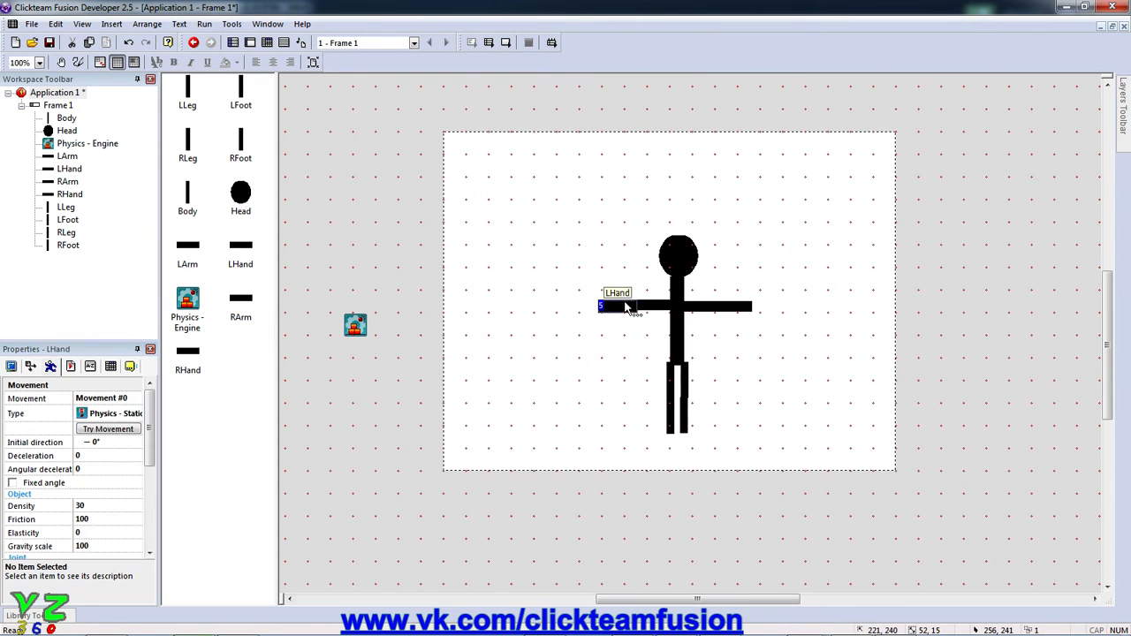
scroll(100, 506, "down", 3)
scroll(100, 506, "down", 1)
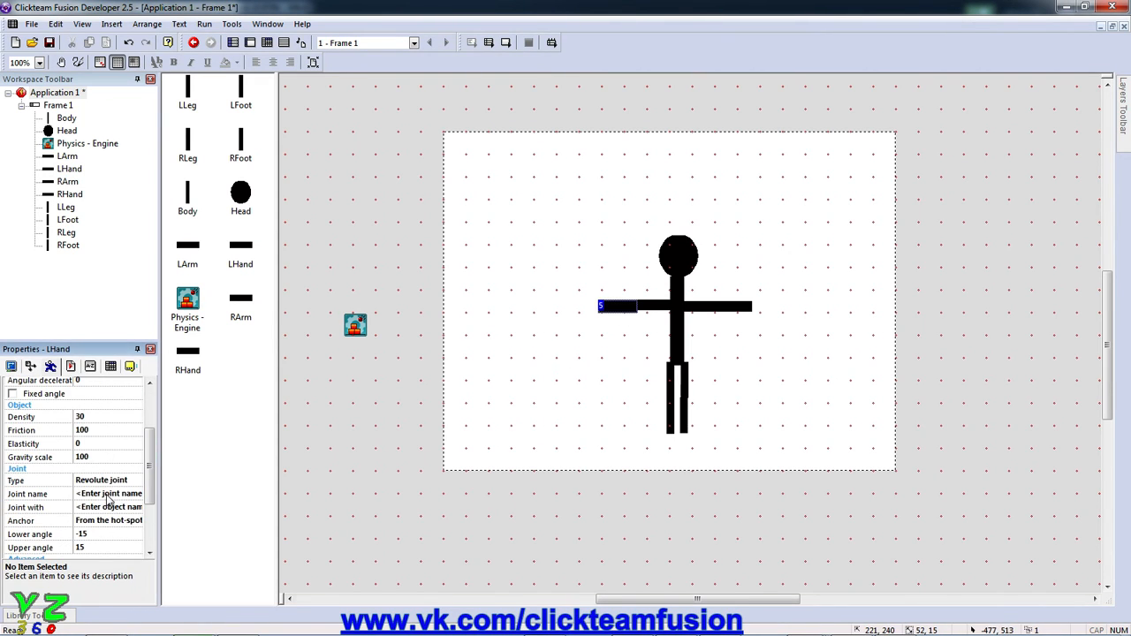
left_click(108, 493)
type("LHand")
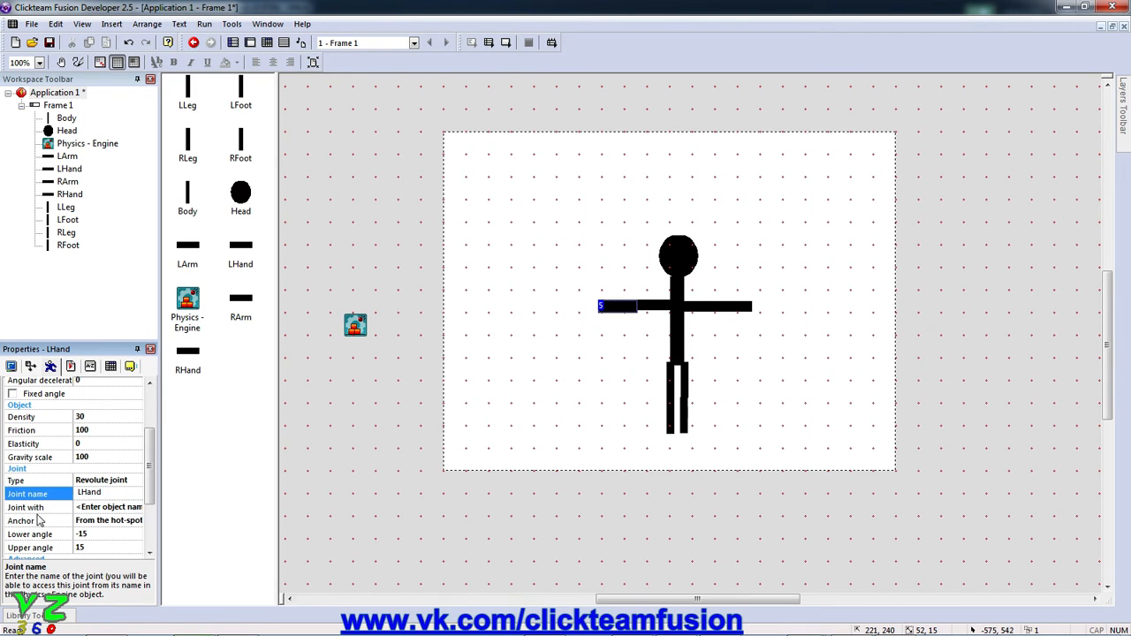
left_click(106, 504)
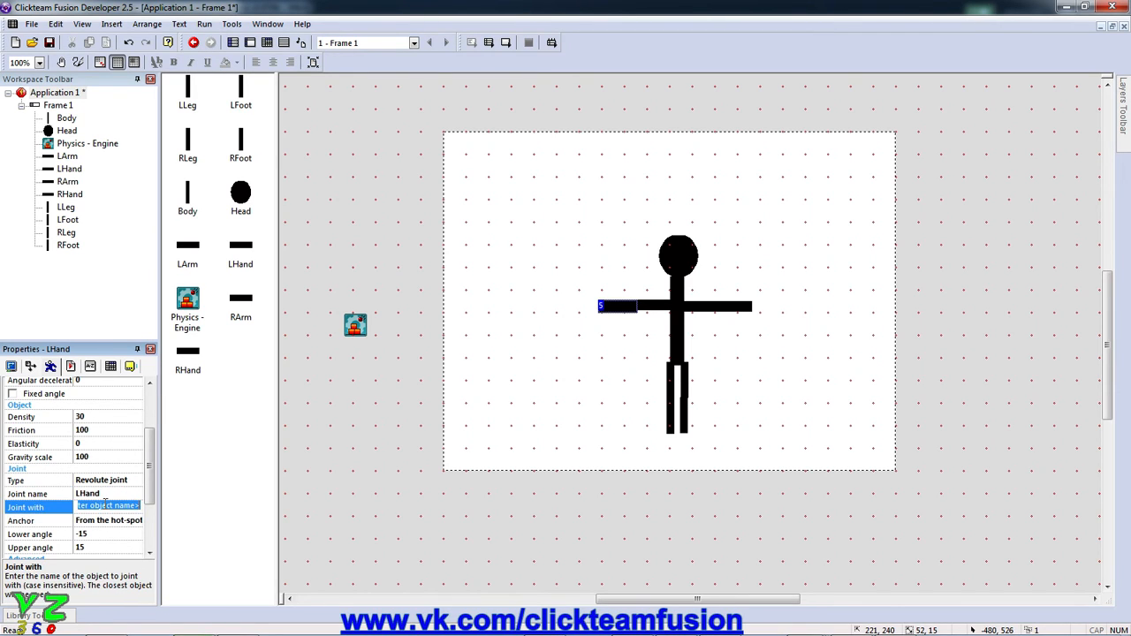
type("L")
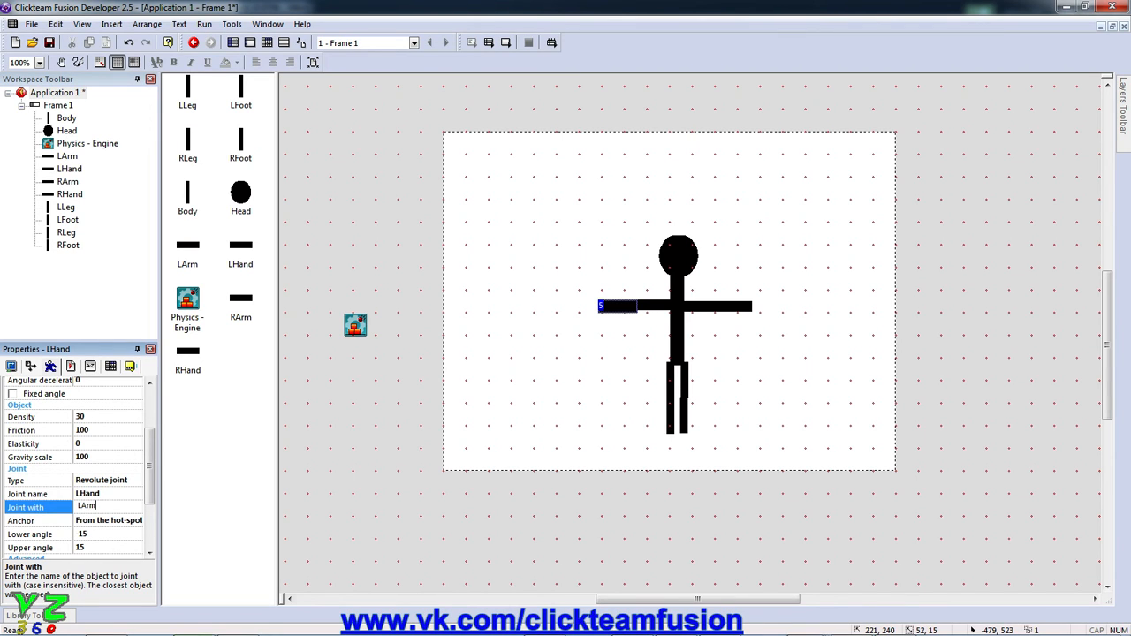
type("Arm")
left_click(550, 373)
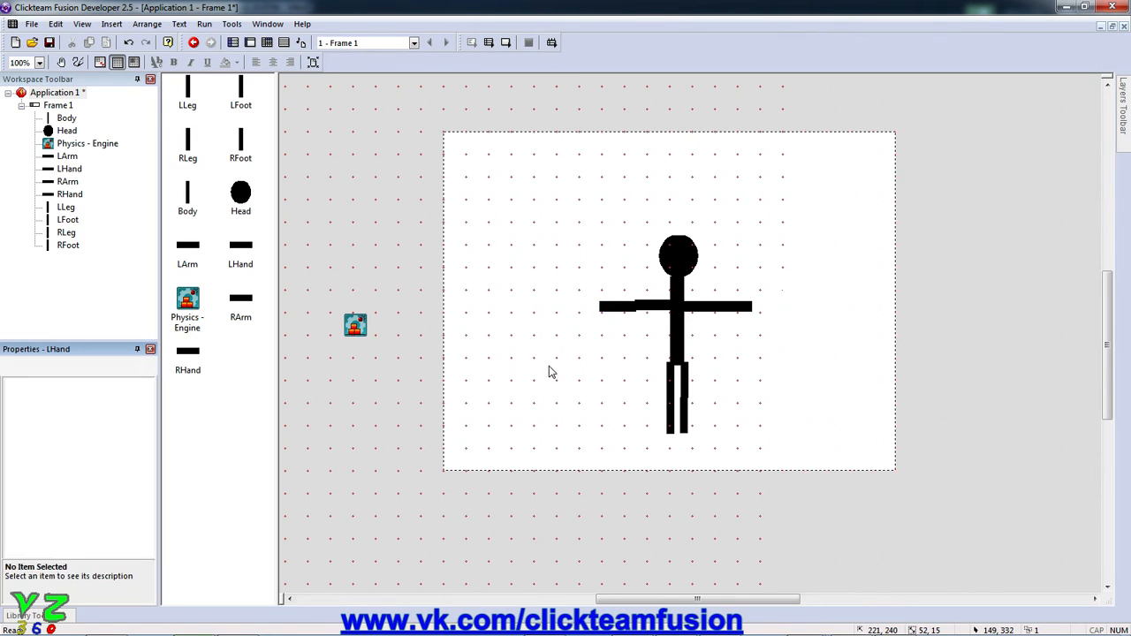
left_click(619, 314)
left_click(649, 346)
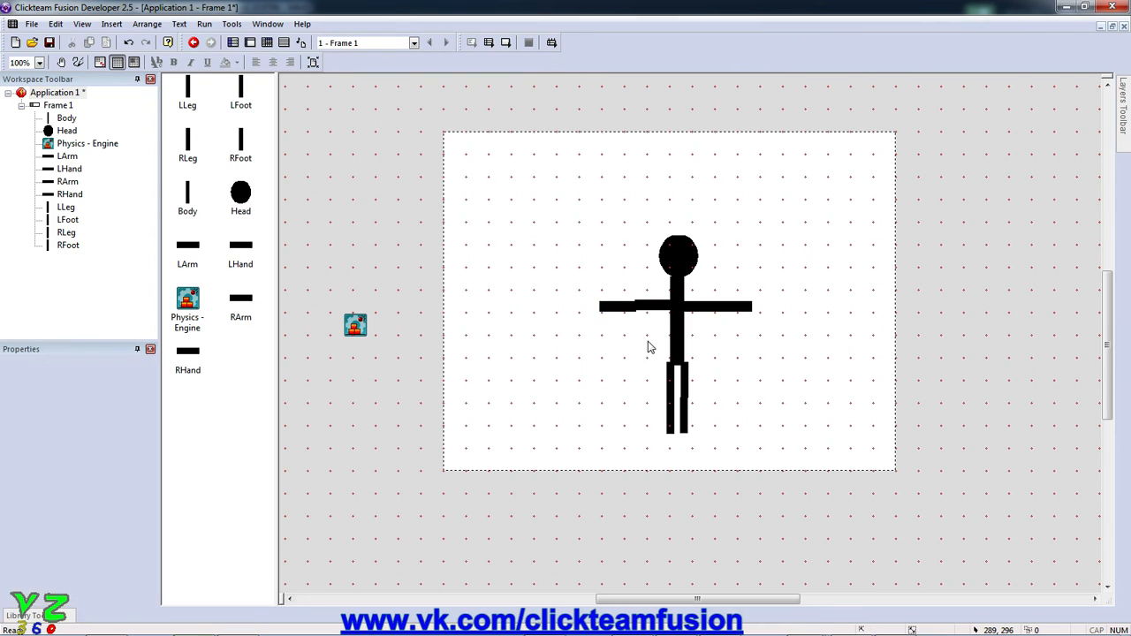
Name the RArm object's revolute joint RArm and join it with Body.
left_click(701, 314)
scroll(96, 509, "down", 3)
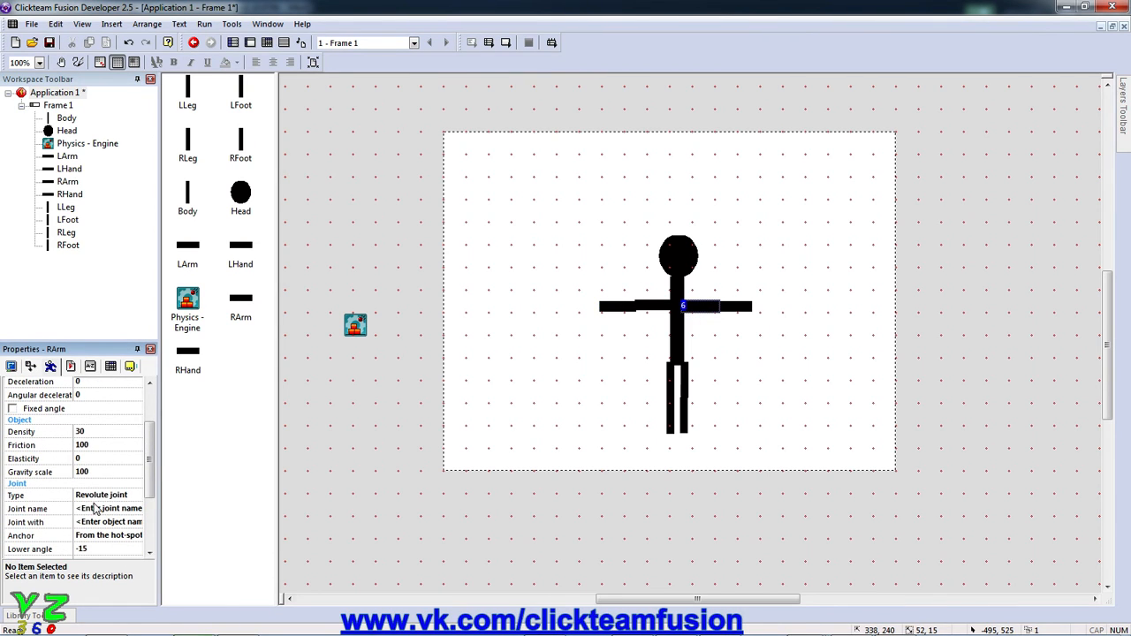
left_click(97, 509)
type("RArm")
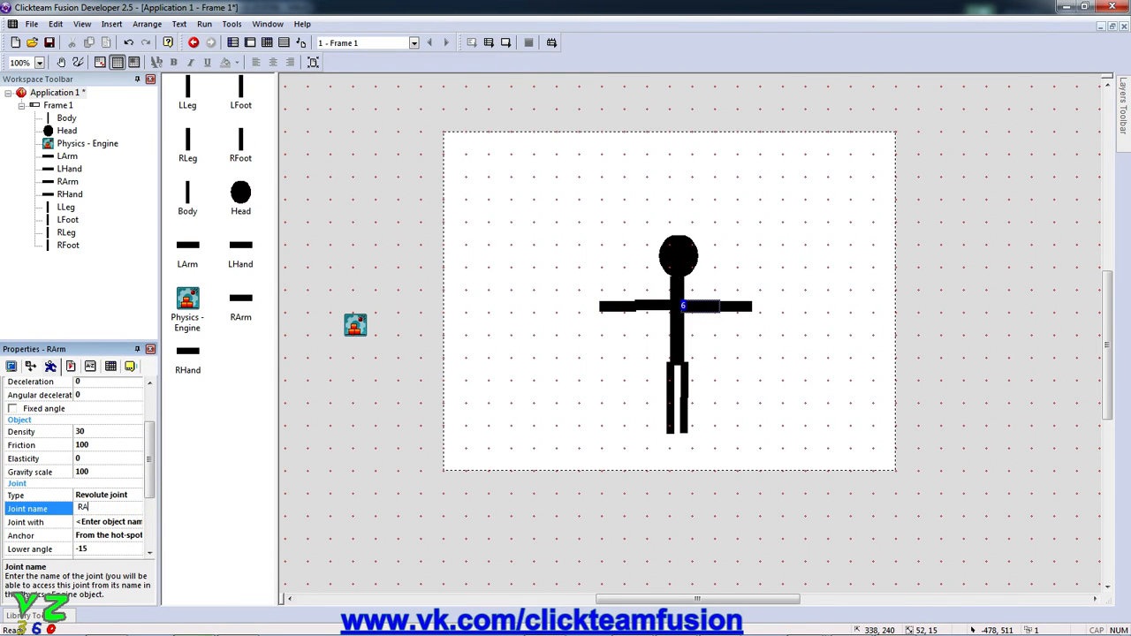
left_click(118, 521)
type("Bo")
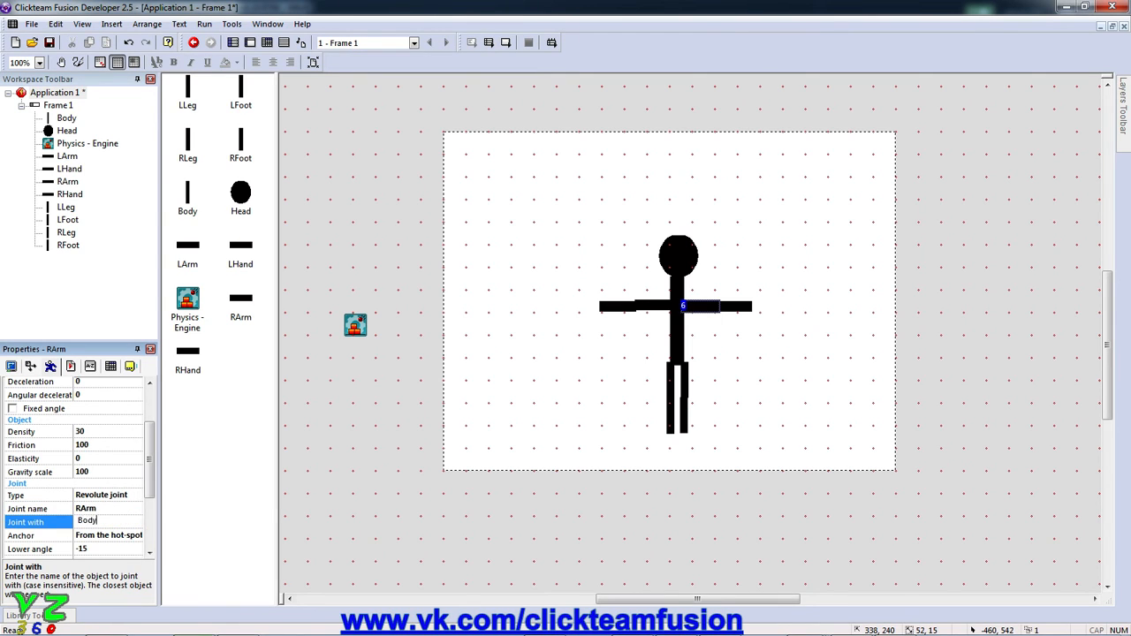
type("dy")
key("Return")
Name the RHand object's revolute joint RHand and join it with RArm.
left_click(743, 309)
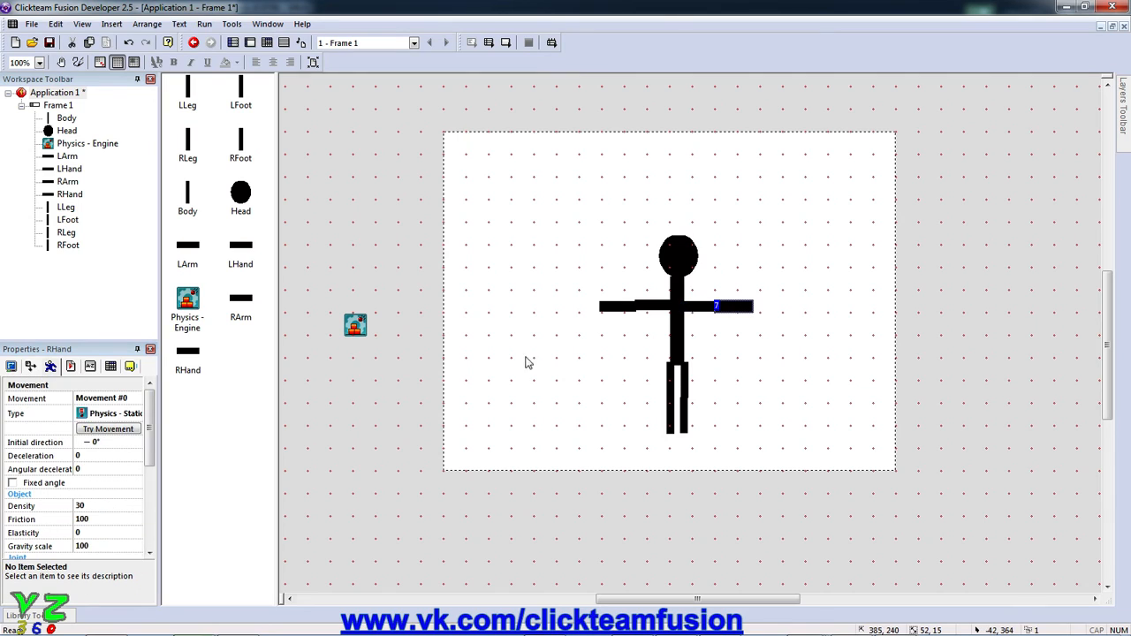
scroll(106, 497, "down", 3)
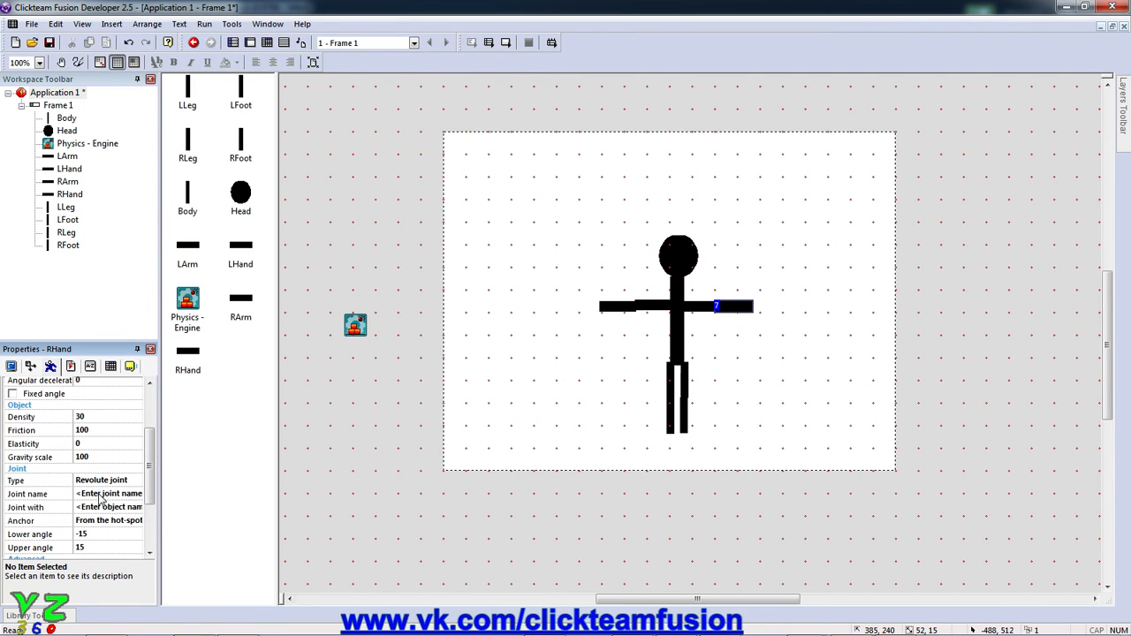
left_click(100, 495)
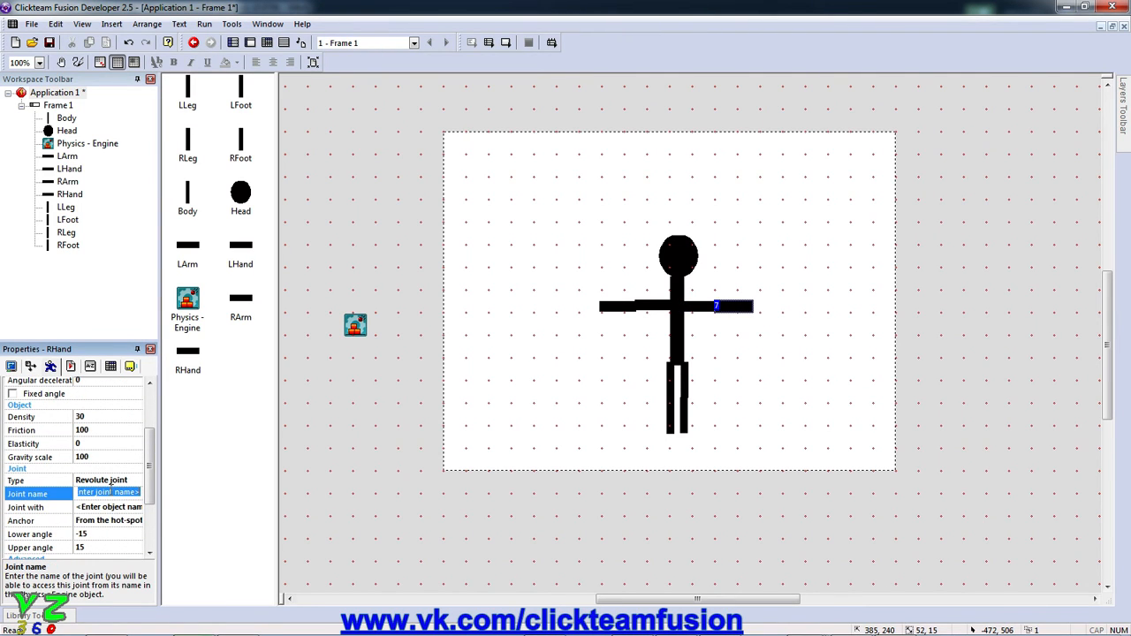
type("RHand")
left_click(128, 507)
type("R")
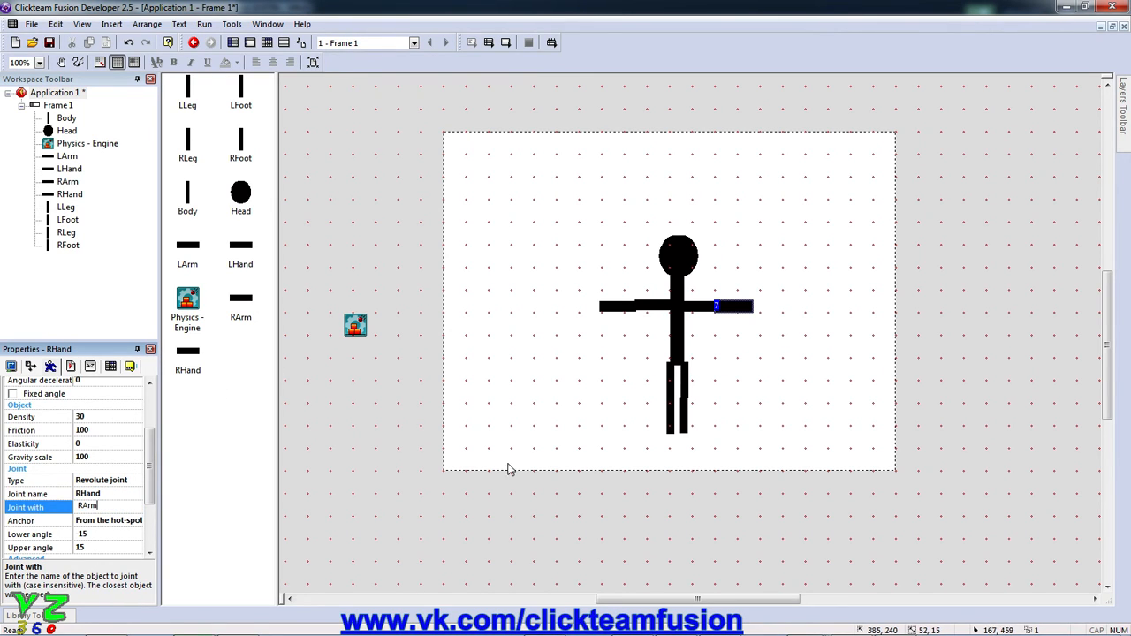
left_click(649, 383)
Name the LLeg object's revolute joint LLeg and join it with Body.
left_click(671, 379)
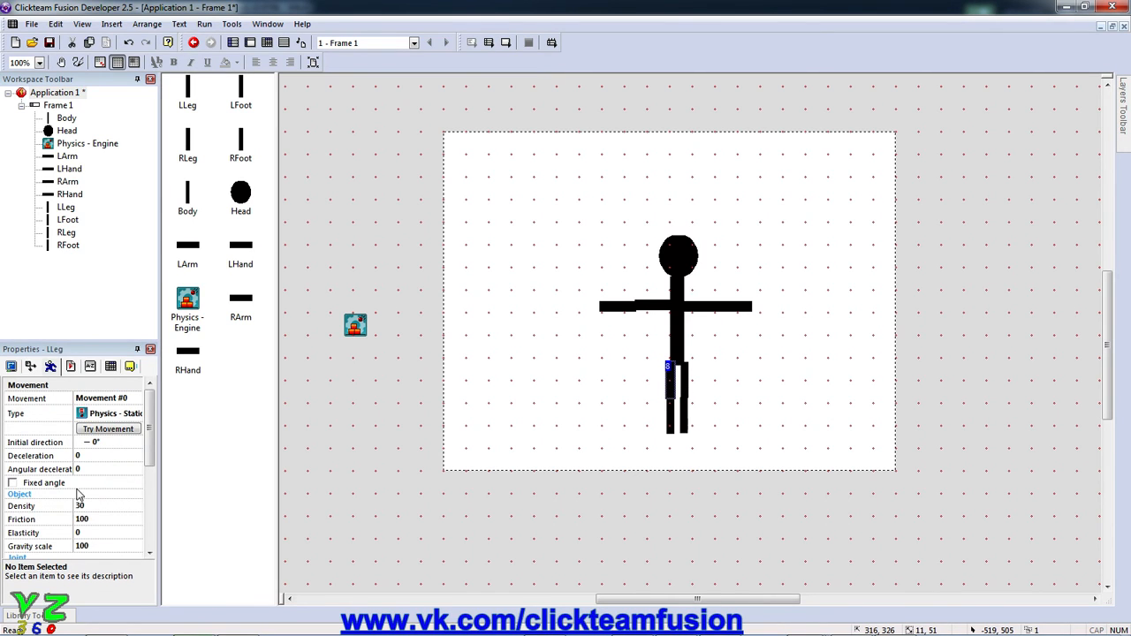
scroll(79, 507, "down", 3)
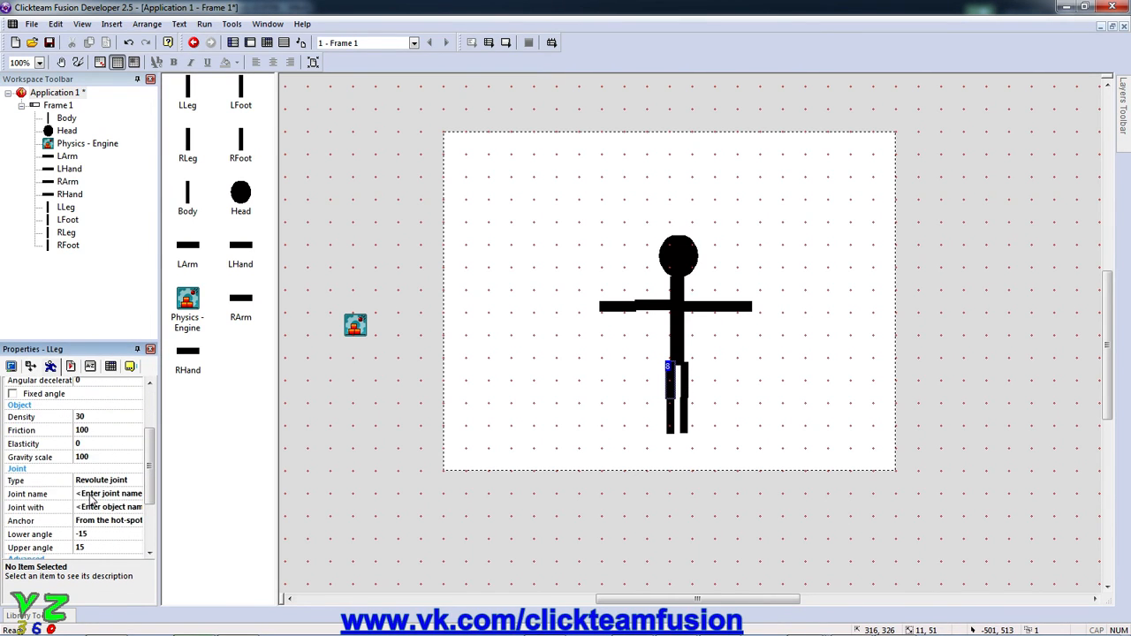
left_click(92, 493)
type("LLeg")
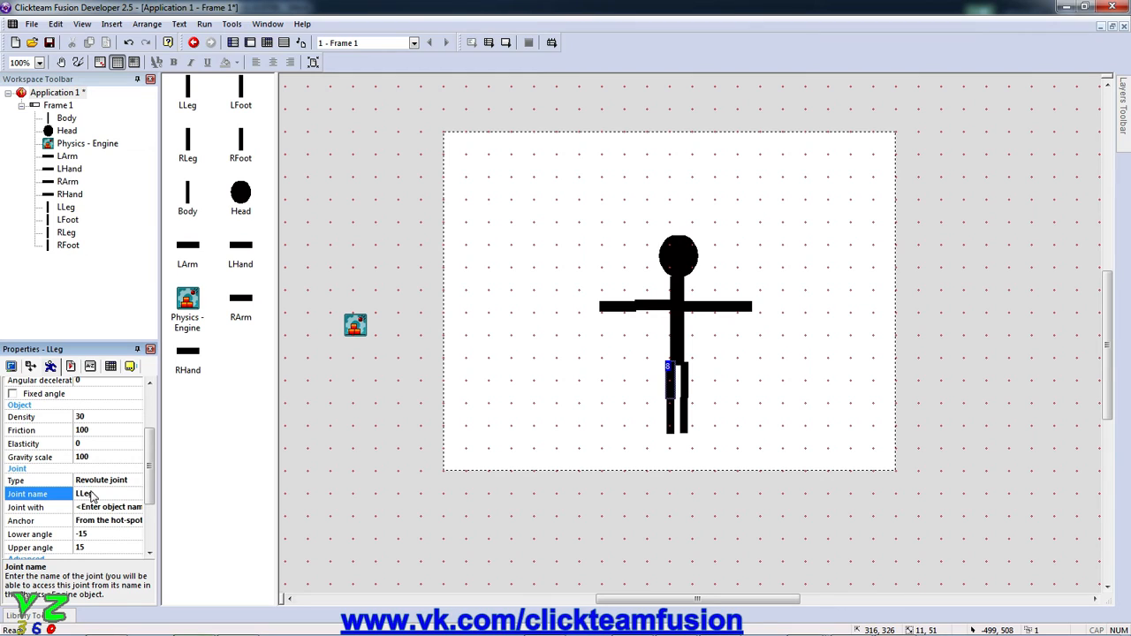
left_click(104, 507)
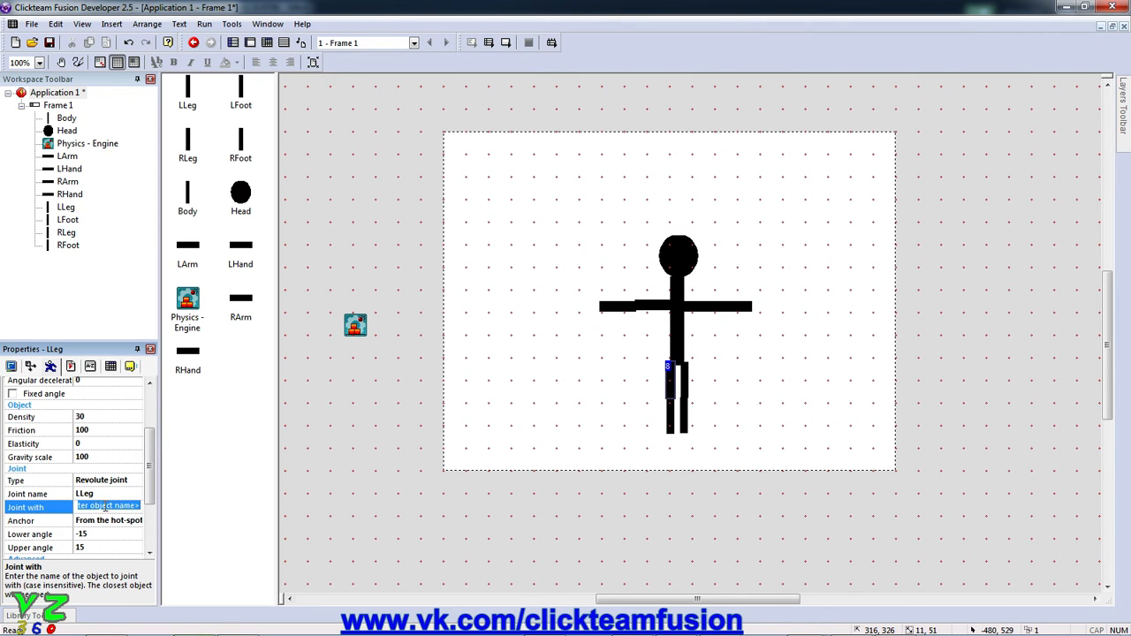
type("Body")
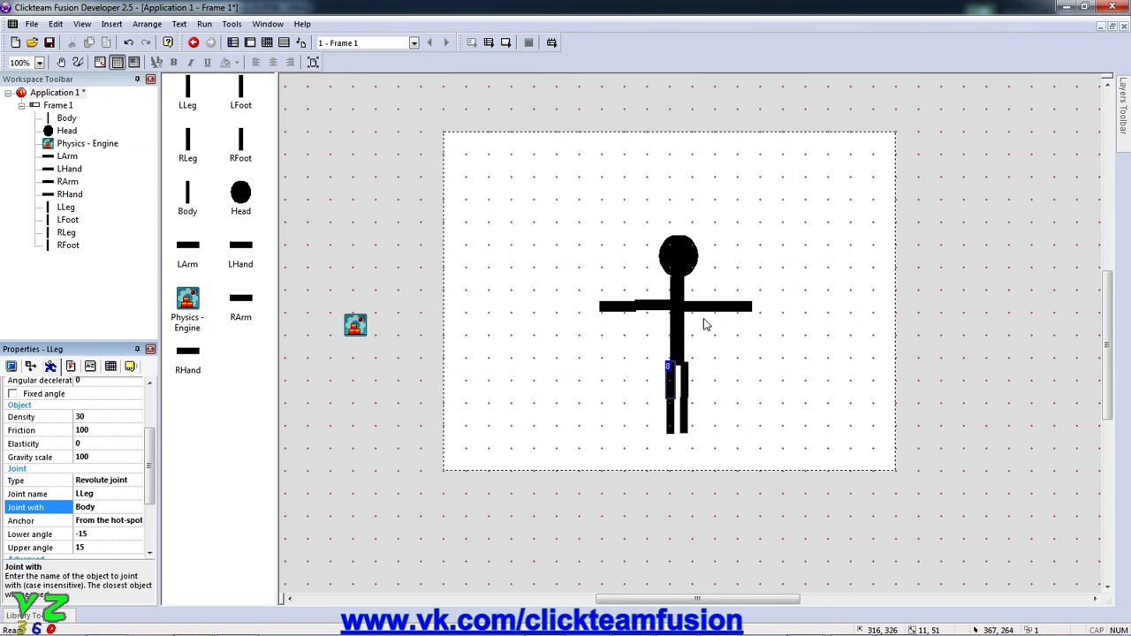
Name the RLeg object's revolute joint RLeg and join it with Body.
left_click(682, 375)
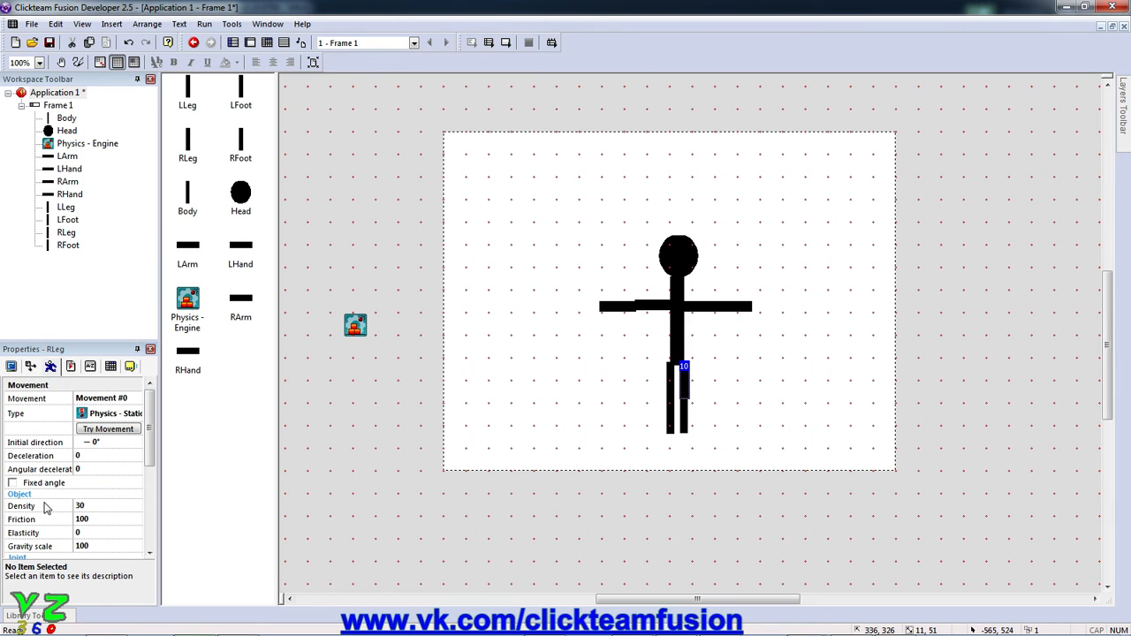
scroll(48, 508, "down", 3)
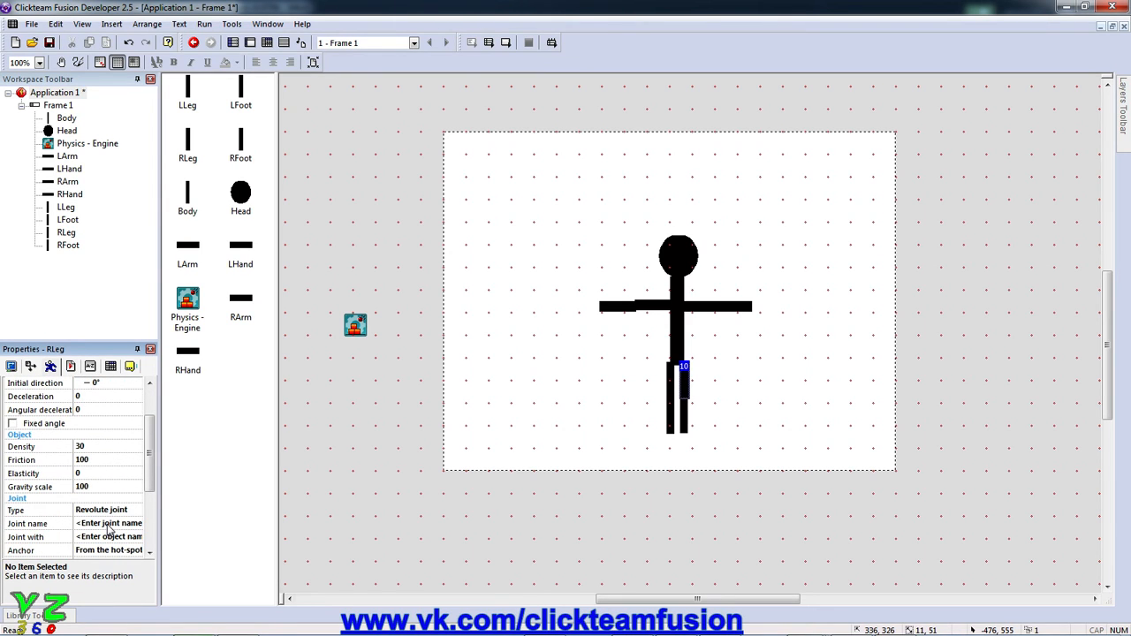
left_click(108, 524)
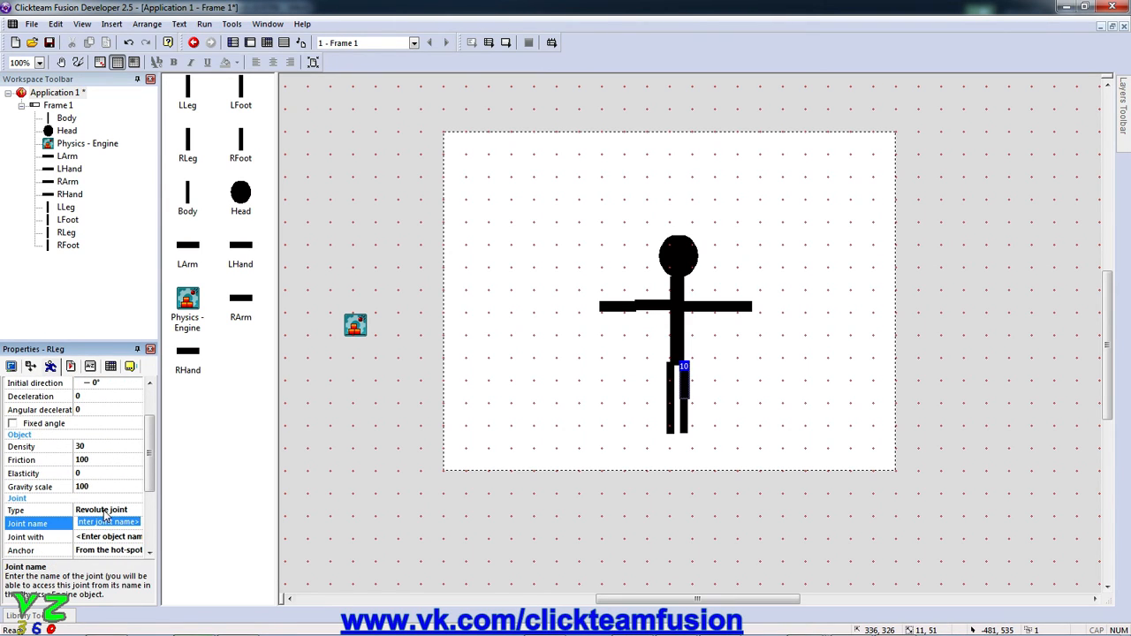
type("RLeg")
key("Return")
left_click(121, 537)
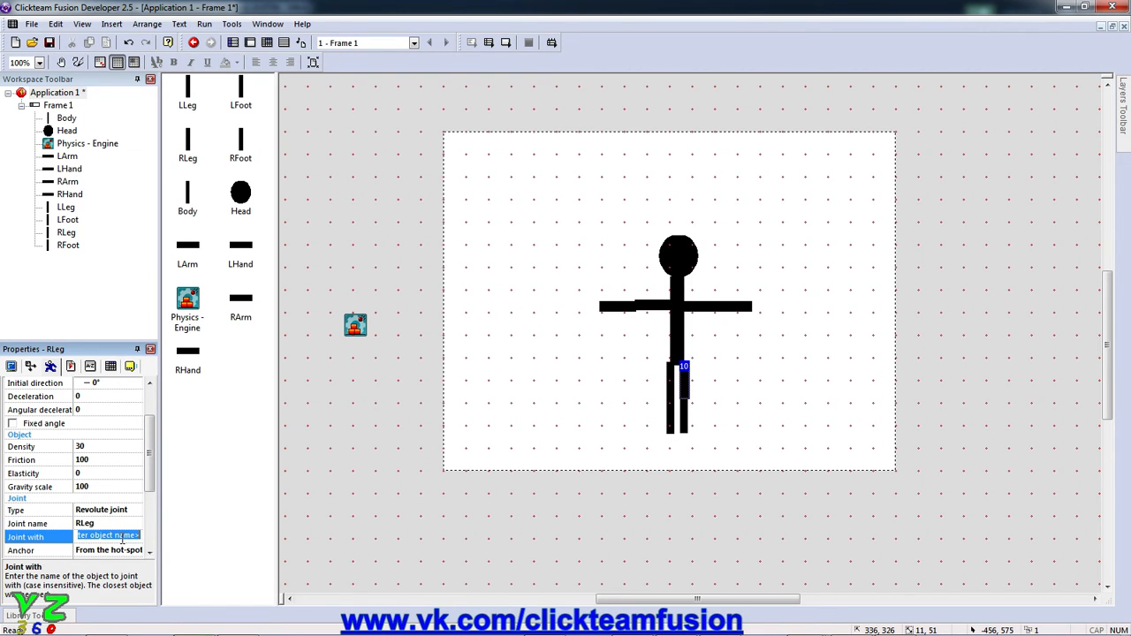
type("Body")
key("Return")
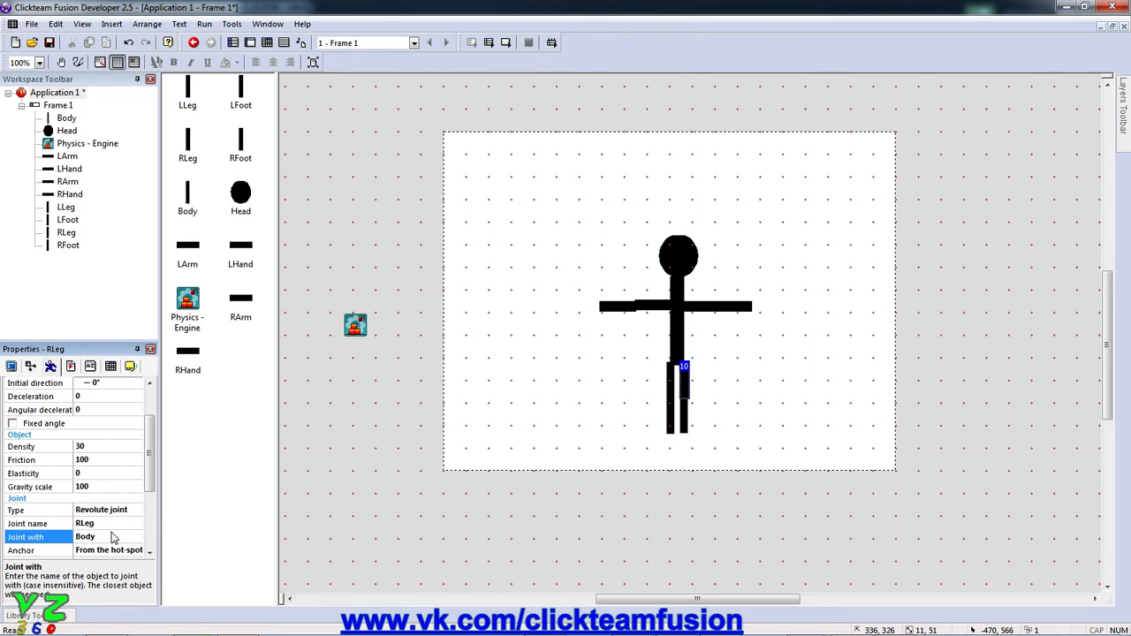
Name the LFoot object's revolute joint LFoot and join it with LLeg.
left_click(671, 429)
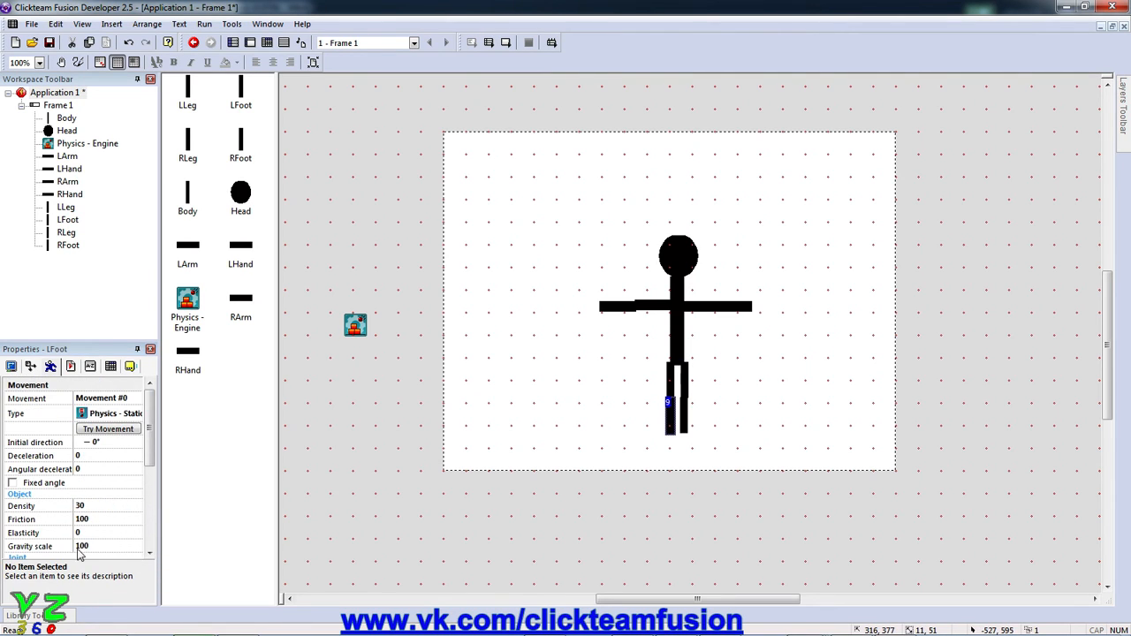
scroll(92, 517, "down", 5)
left_click(97, 492)
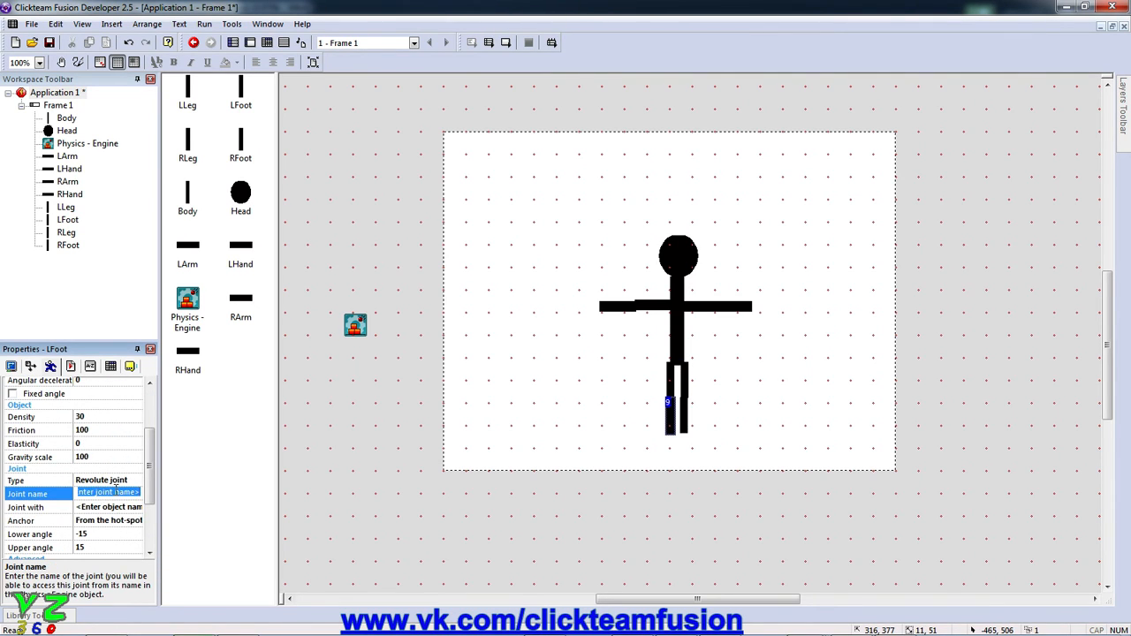
type("LFoot")
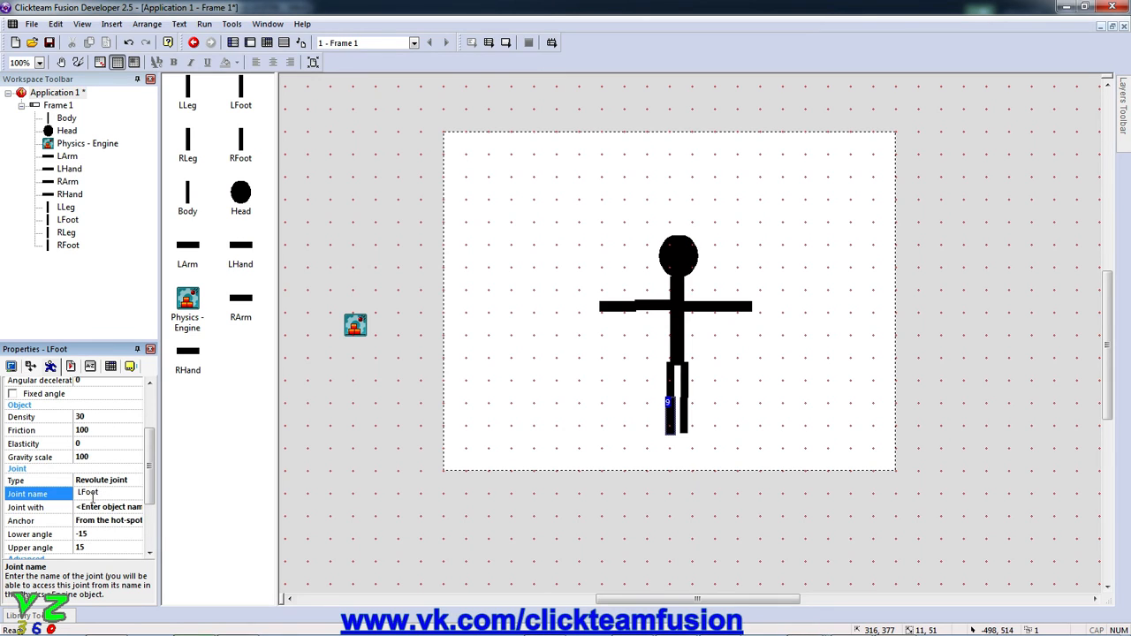
left_click(97, 507)
type("LLe")
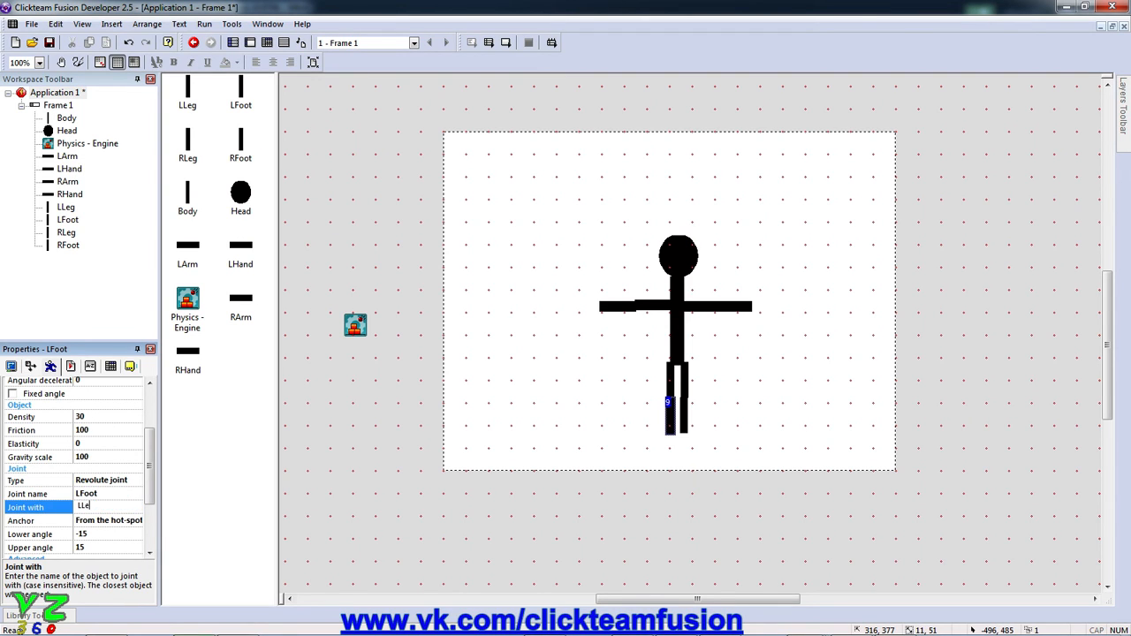
type("g")
key("Return")
Name the RFoot object's revolute joint RFoot and join it with RLeg.
left_click(684, 371)
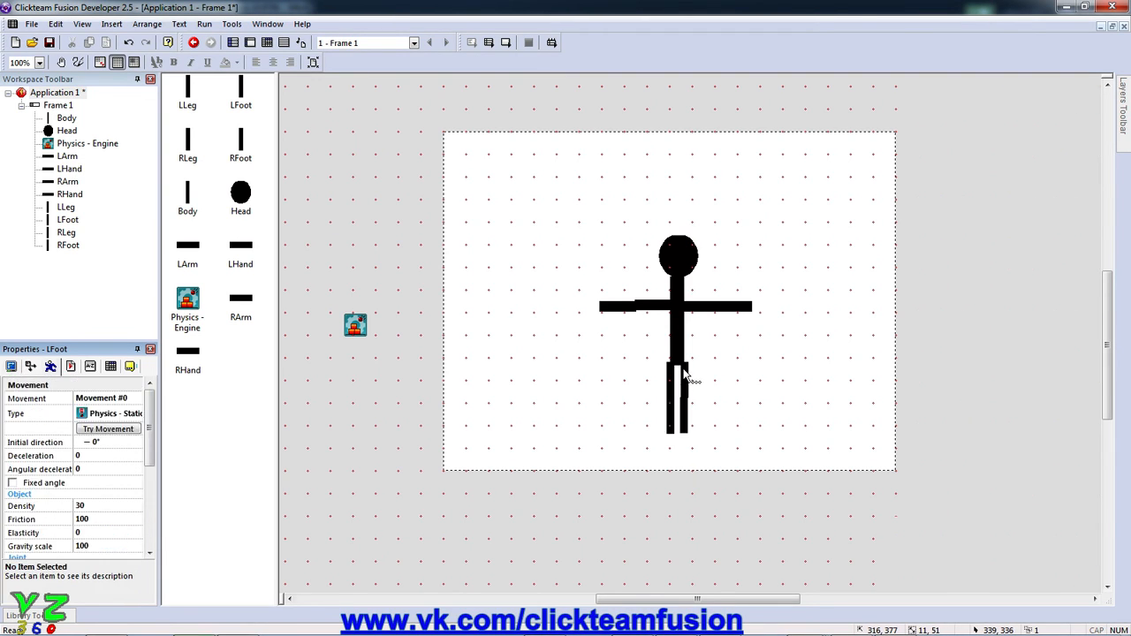
left_click(685, 376)
scroll(85, 481, "down", 2)
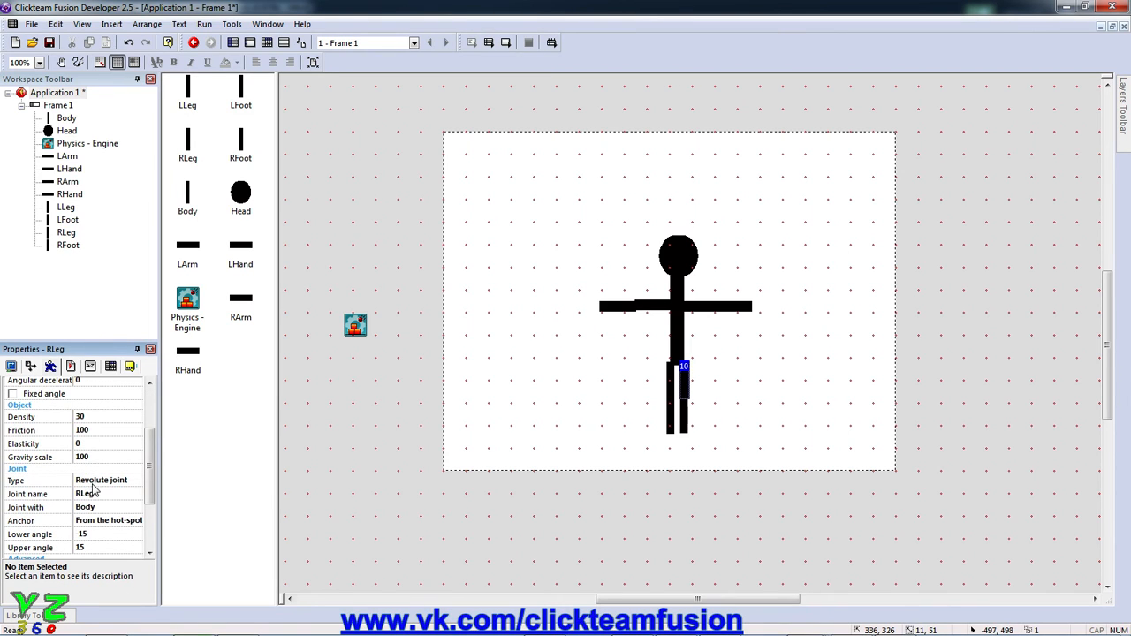
left_click(686, 422)
scroll(76, 477, "down", 3)
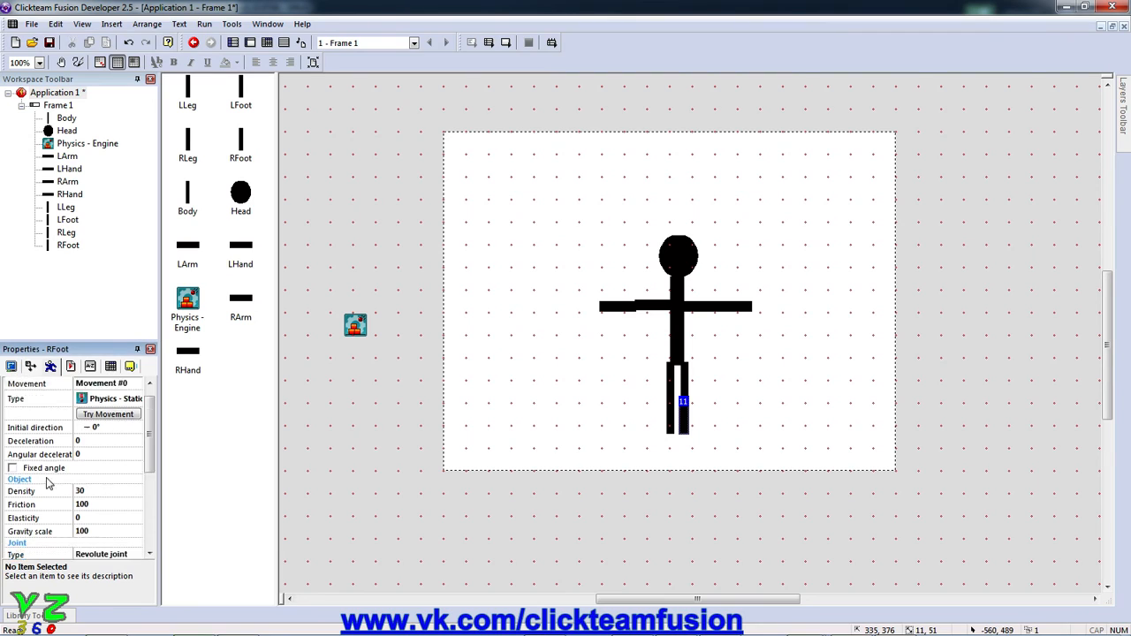
left_click(114, 495)
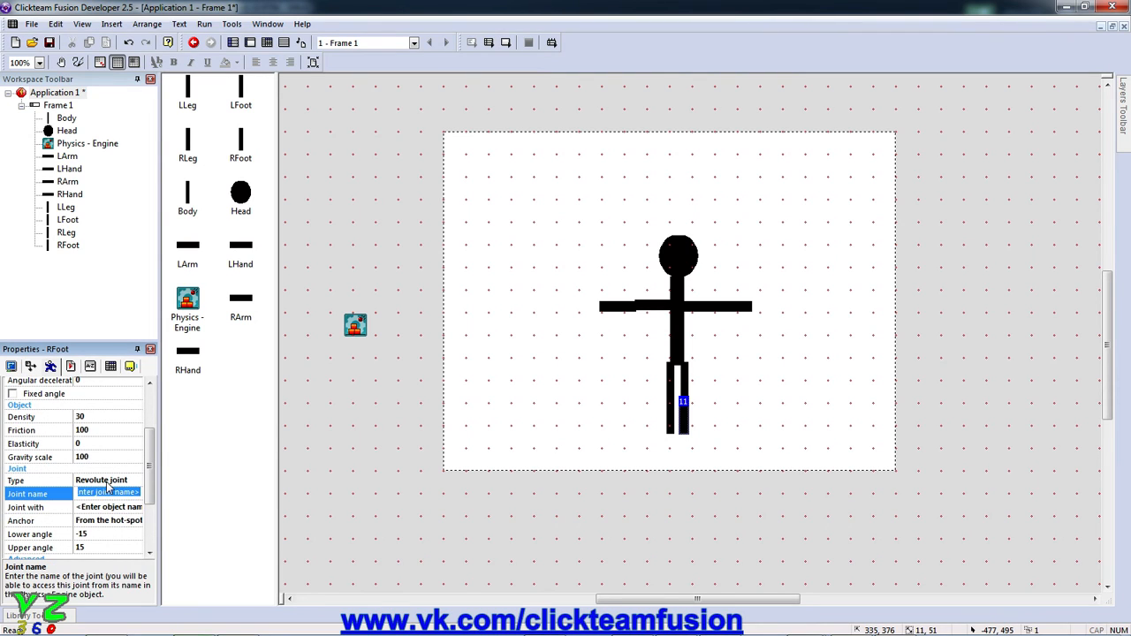
type("RFoot")
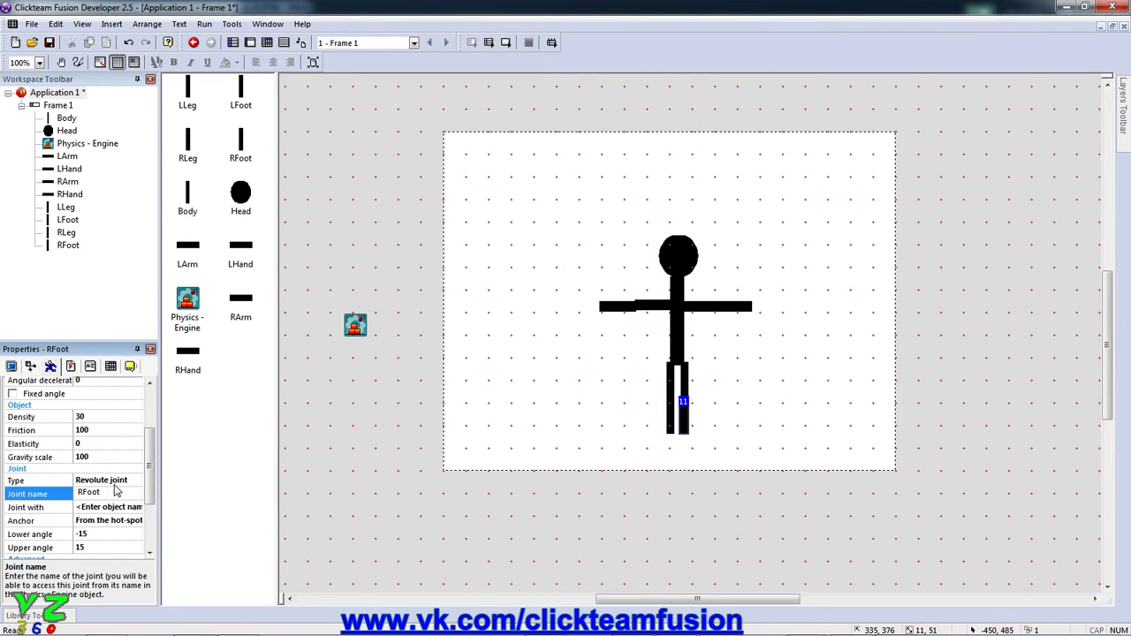
left_click(115, 507)
type("R")
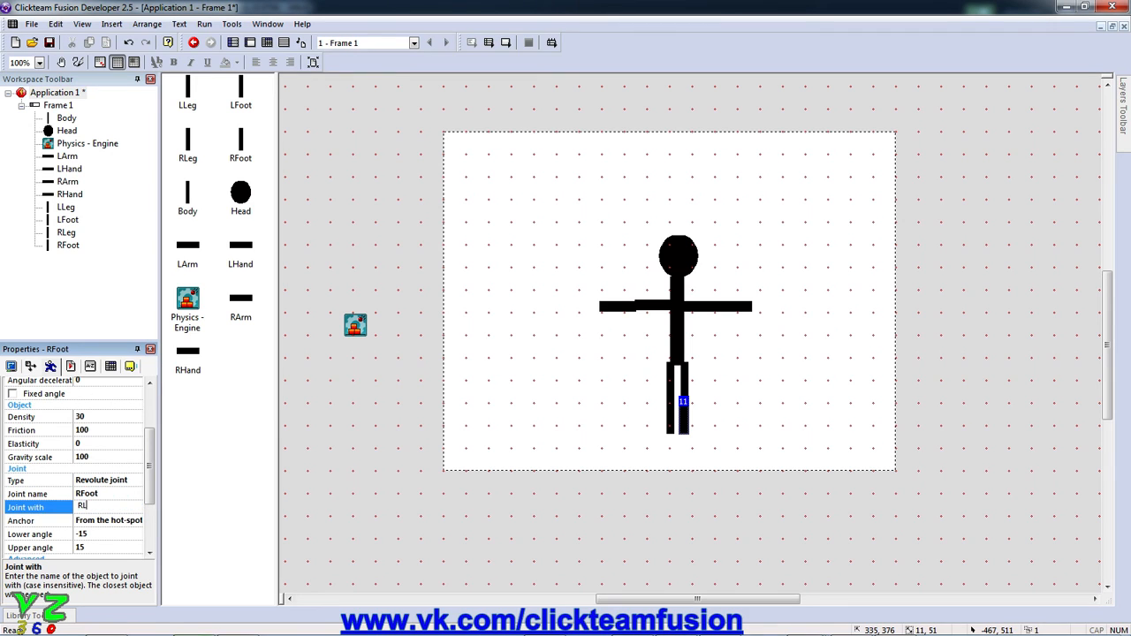
type("Leg")
left_click(517, 330)
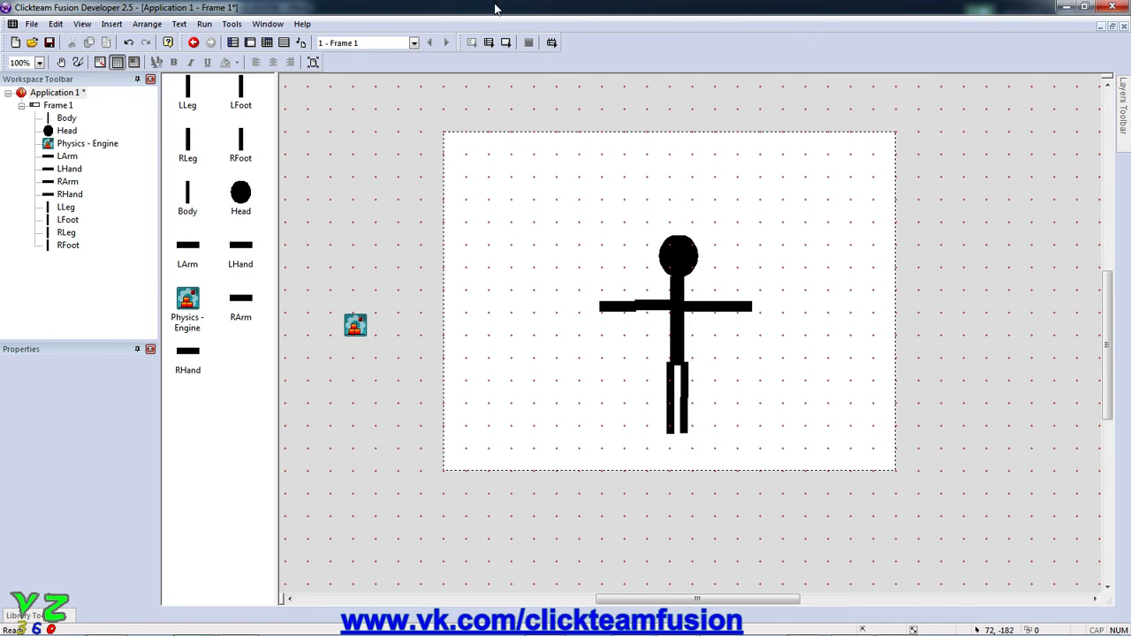
Test-run the stick figure to watch how its parts fall, and review the frame's existing event.
left_click(489, 42)
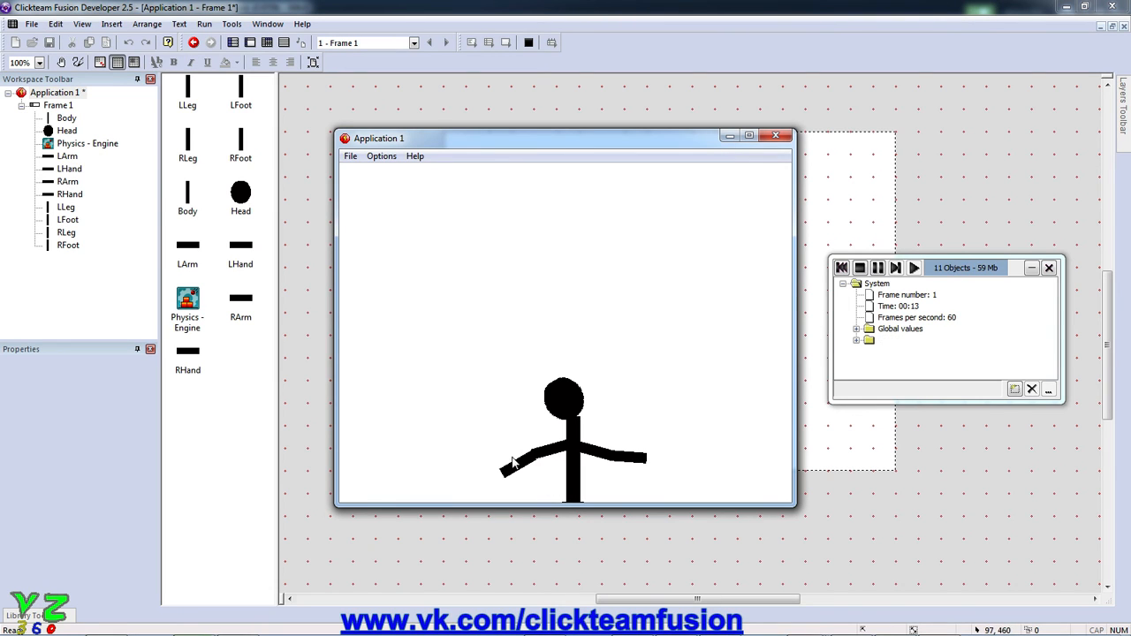
left_click_drag(685, 133, 717, 208)
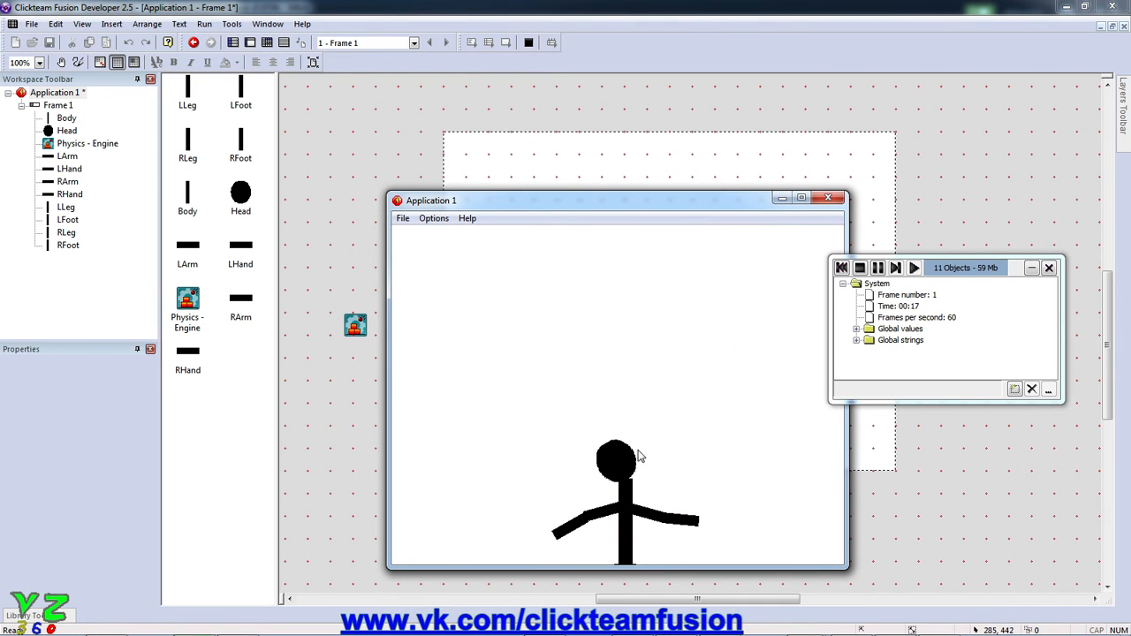
left_click(835, 198)
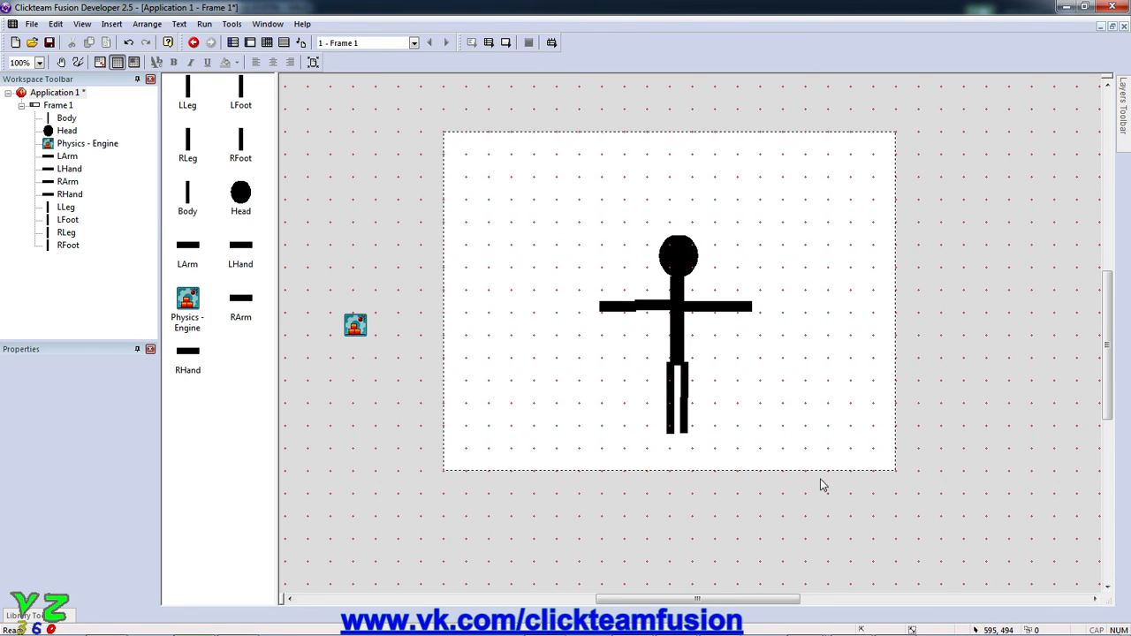
left_click(267, 42)
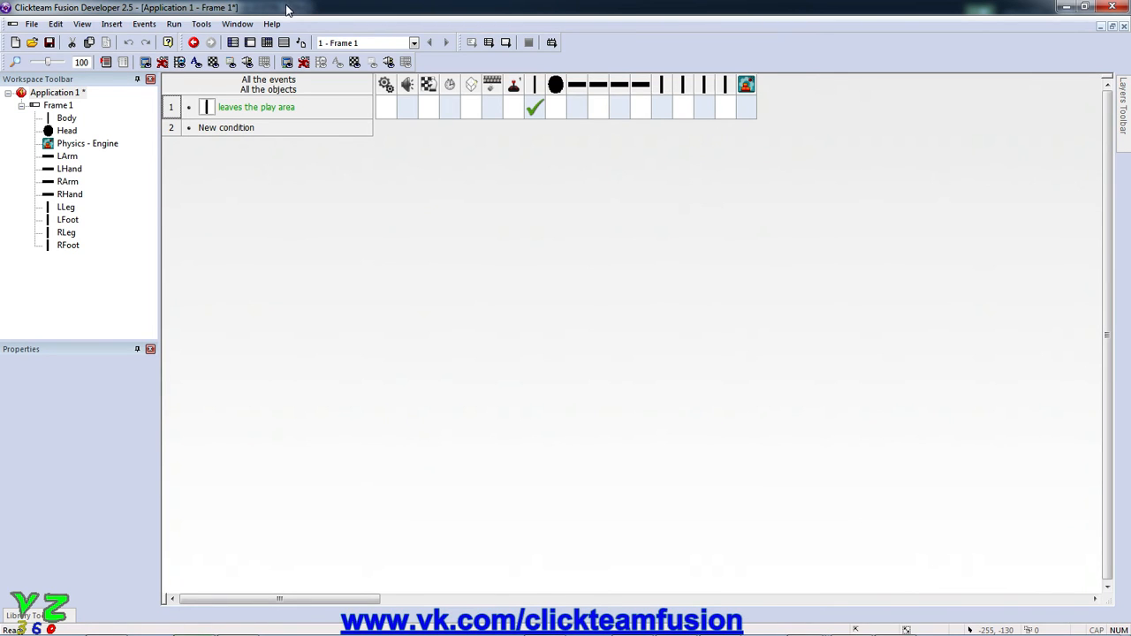
left_click(250, 42)
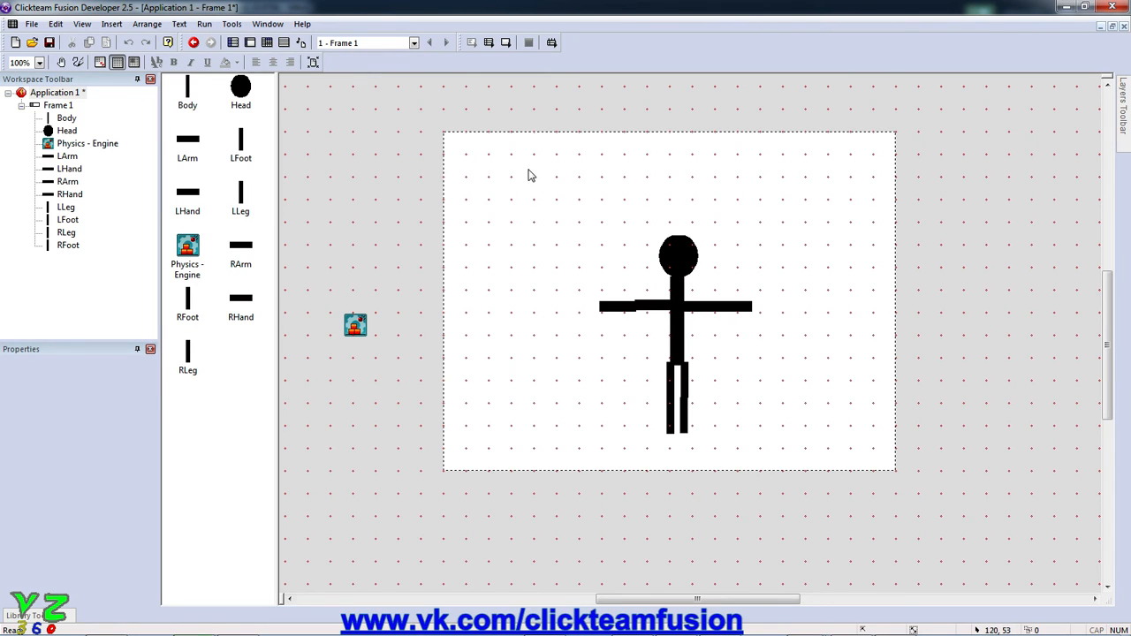
Assign the Physical objects qualifier to all the stick figure's parts together.
left_click_drag(528, 170, 788, 479)
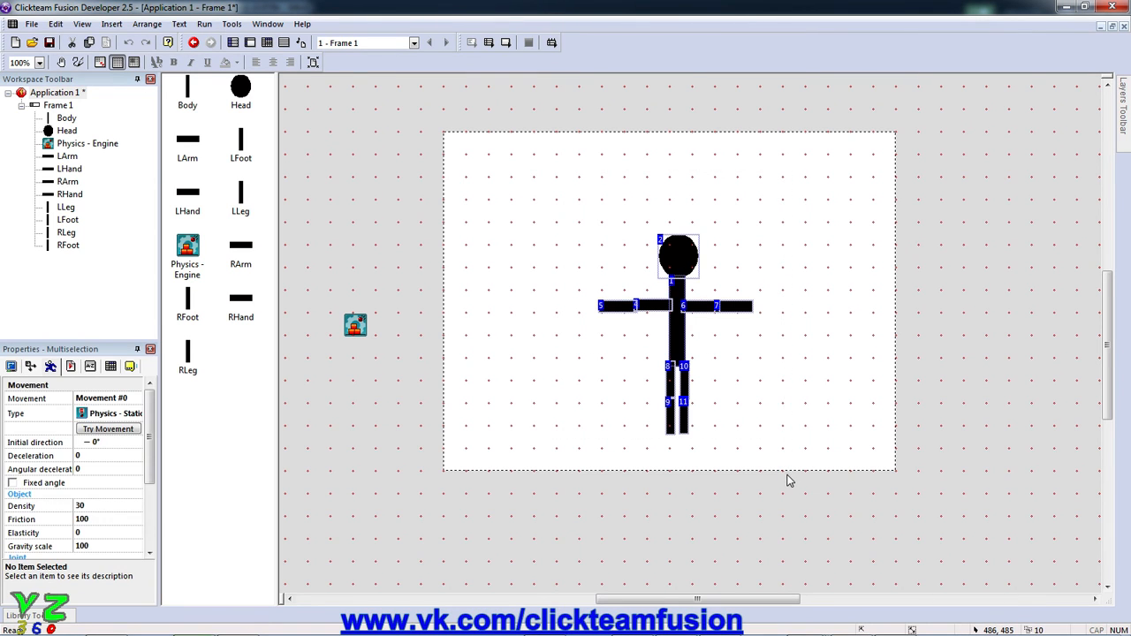
left_click(110, 368)
left_click(98, 405)
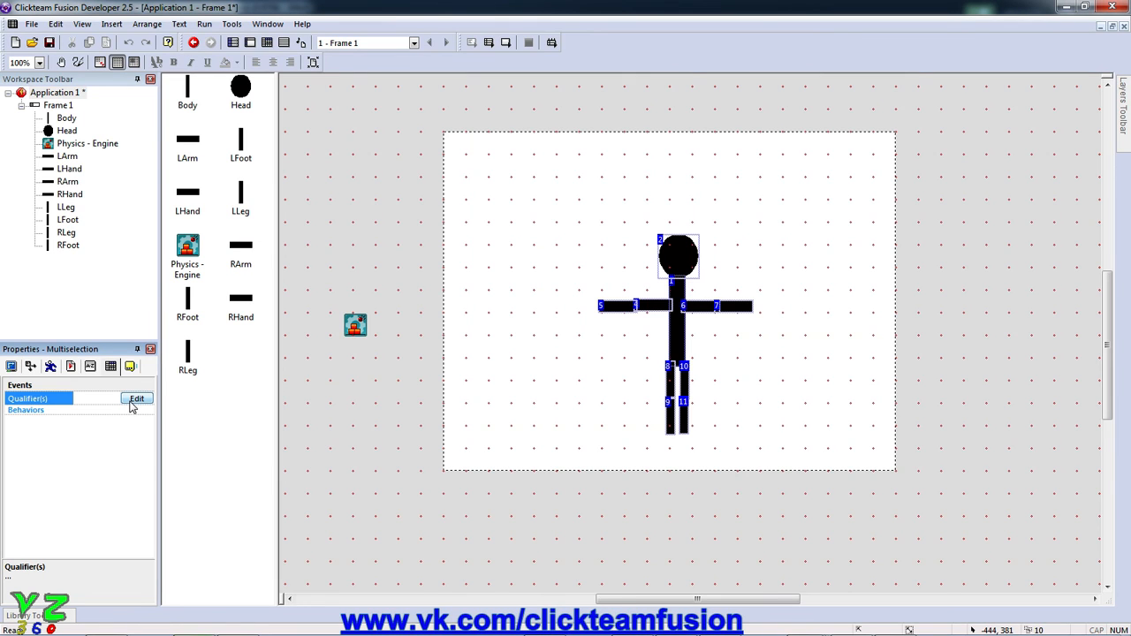
left_click(137, 399)
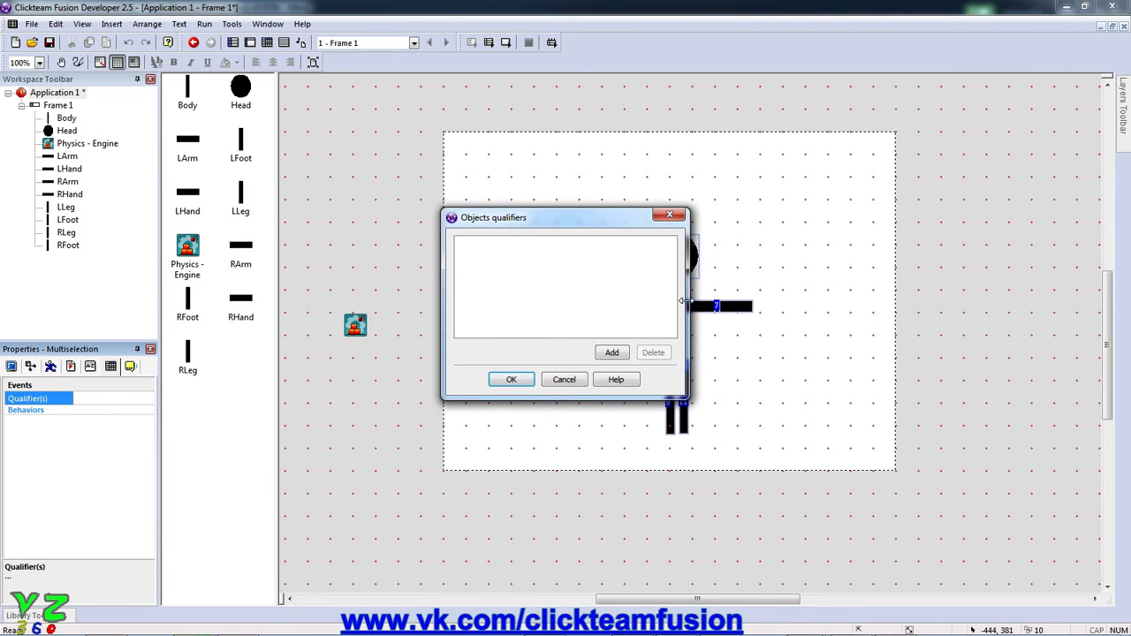
left_click(610, 351)
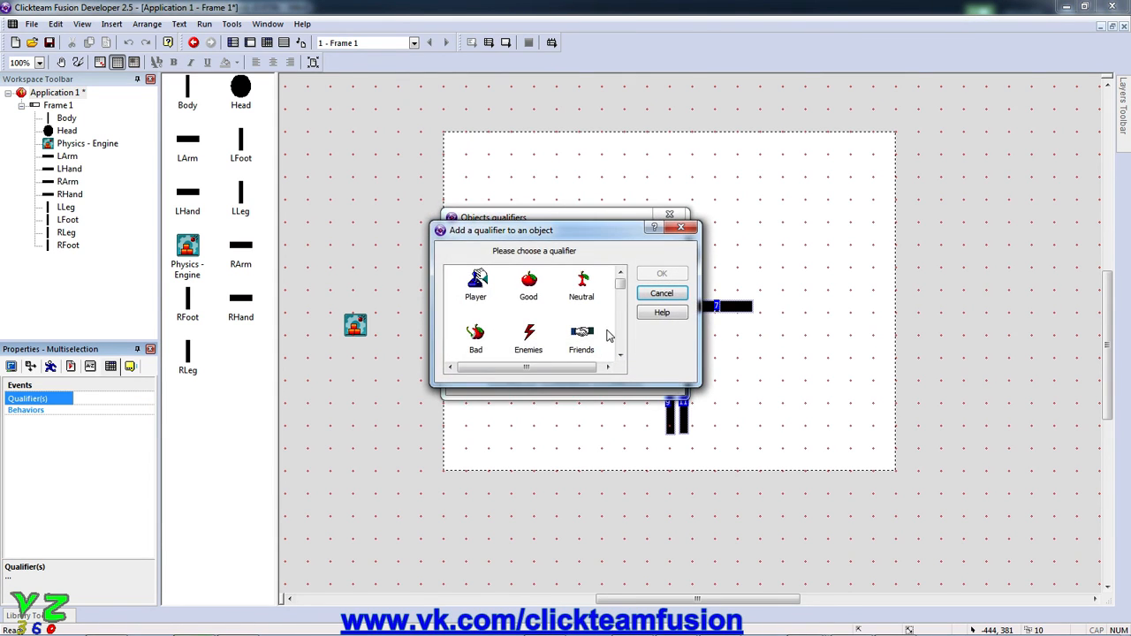
scroll(596, 290, "down", 5)
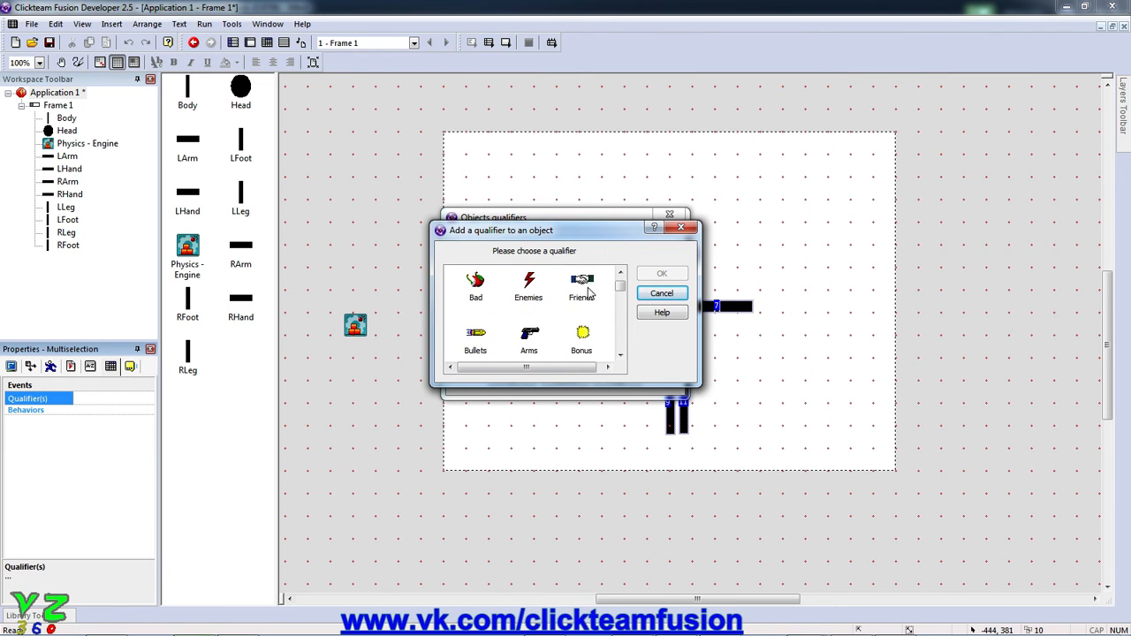
scroll(598, 296, "down", 2)
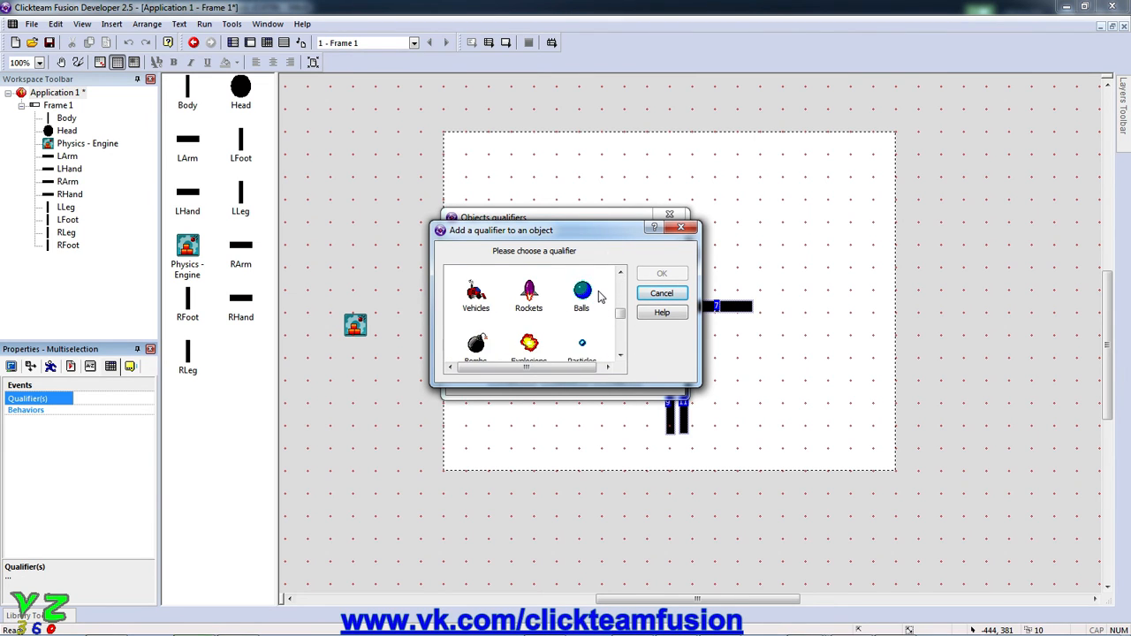
scroll(596, 306, "down", 4)
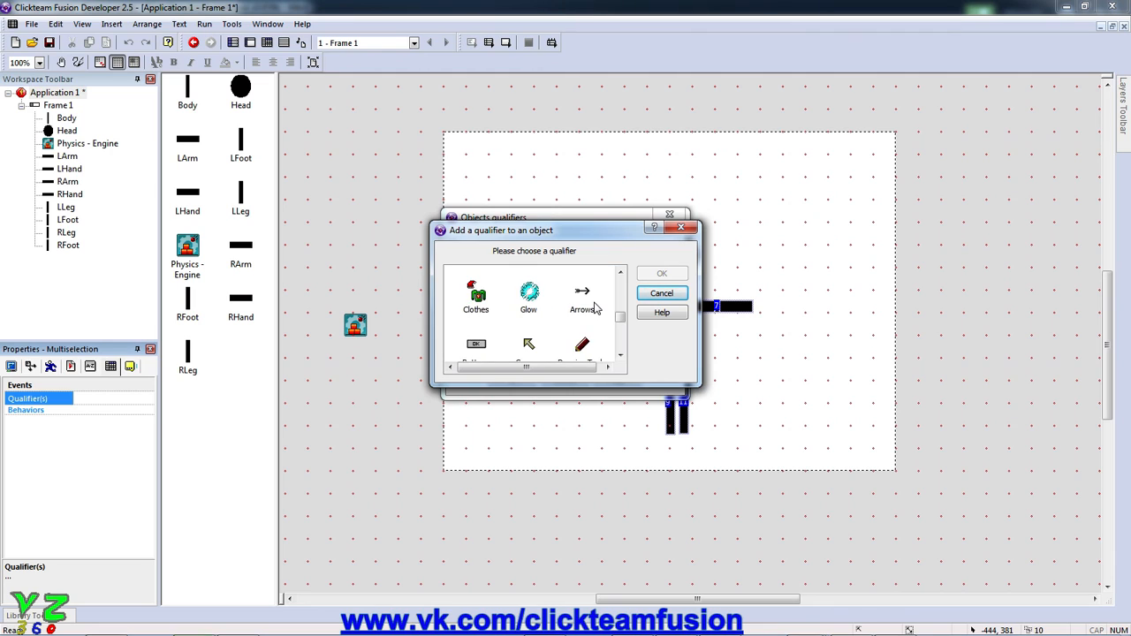
scroll(590, 315, "down", 3)
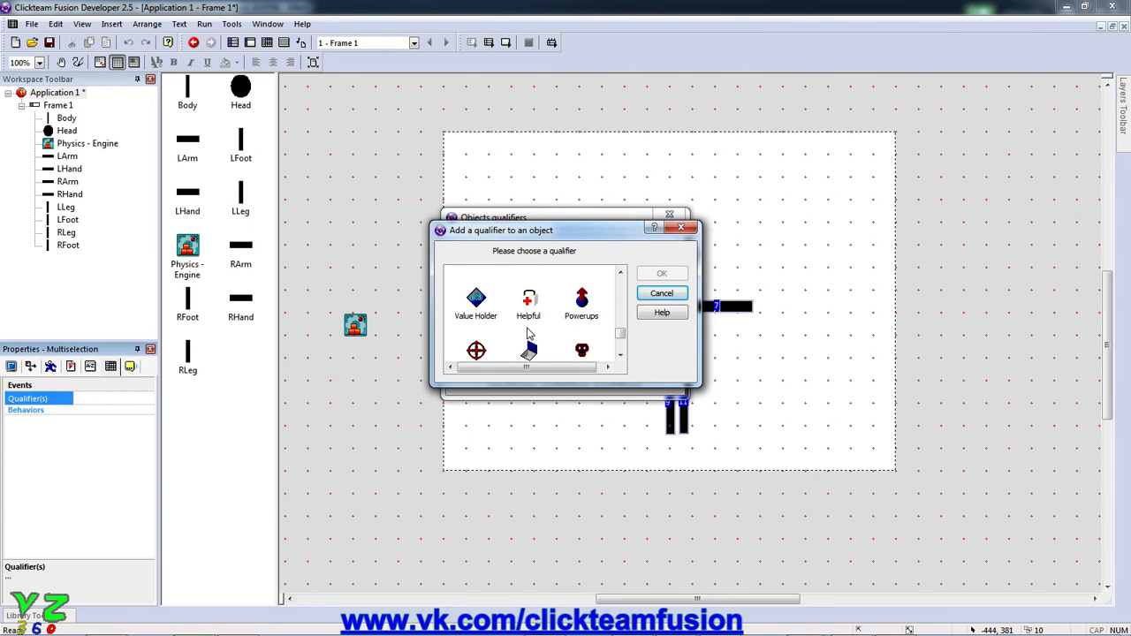
scroll(529, 333, "down", 2)
left_click(528, 331)
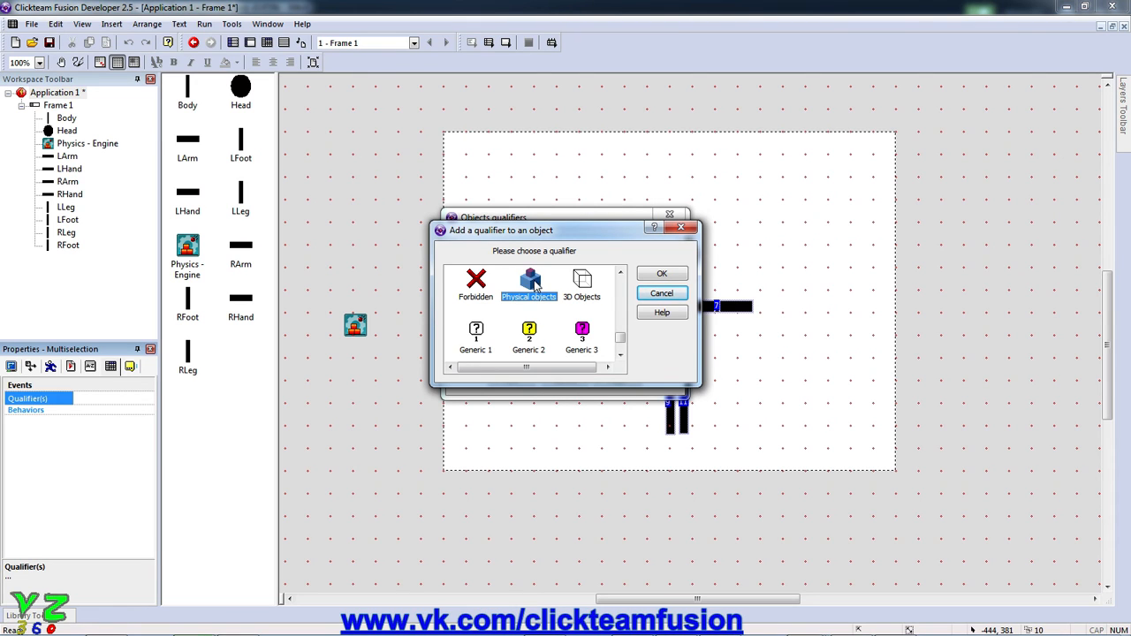
double_click(530, 282)
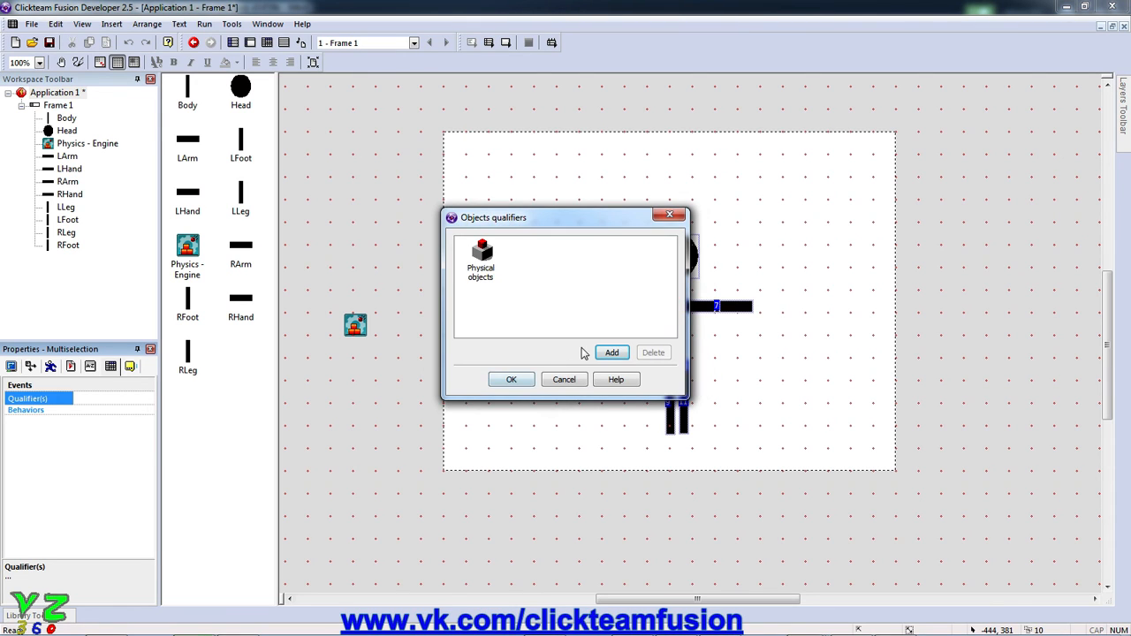
left_click(527, 385)
left_click(530, 237)
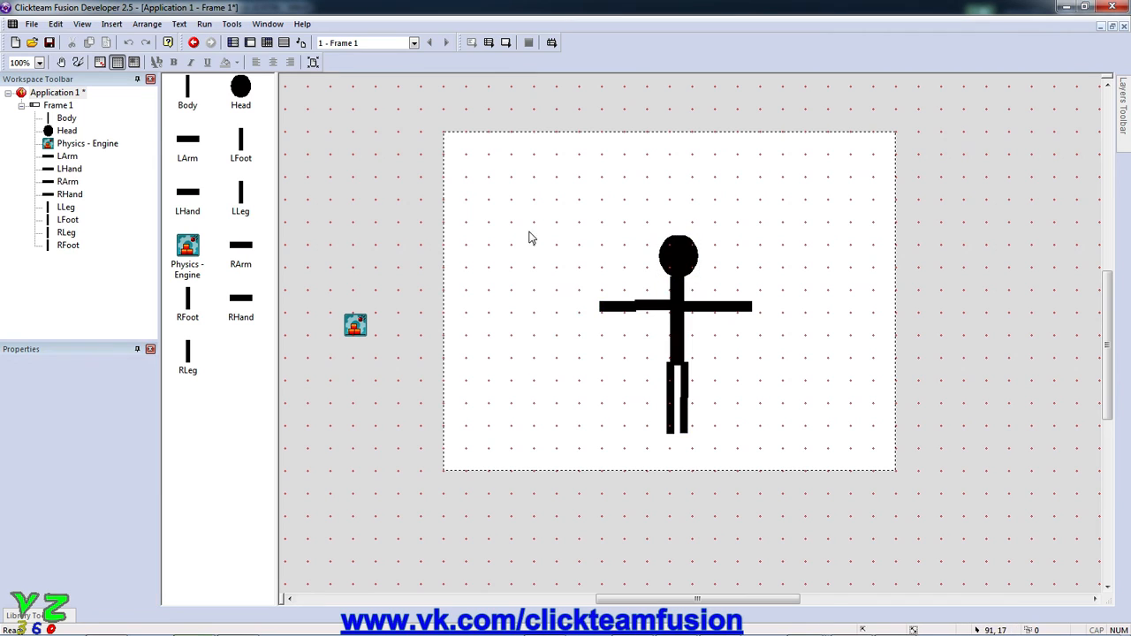
Replace Body in the leaves-the-play-area condition with the Physical objects group and add a movement Stop action for that group.
left_click(267, 42)
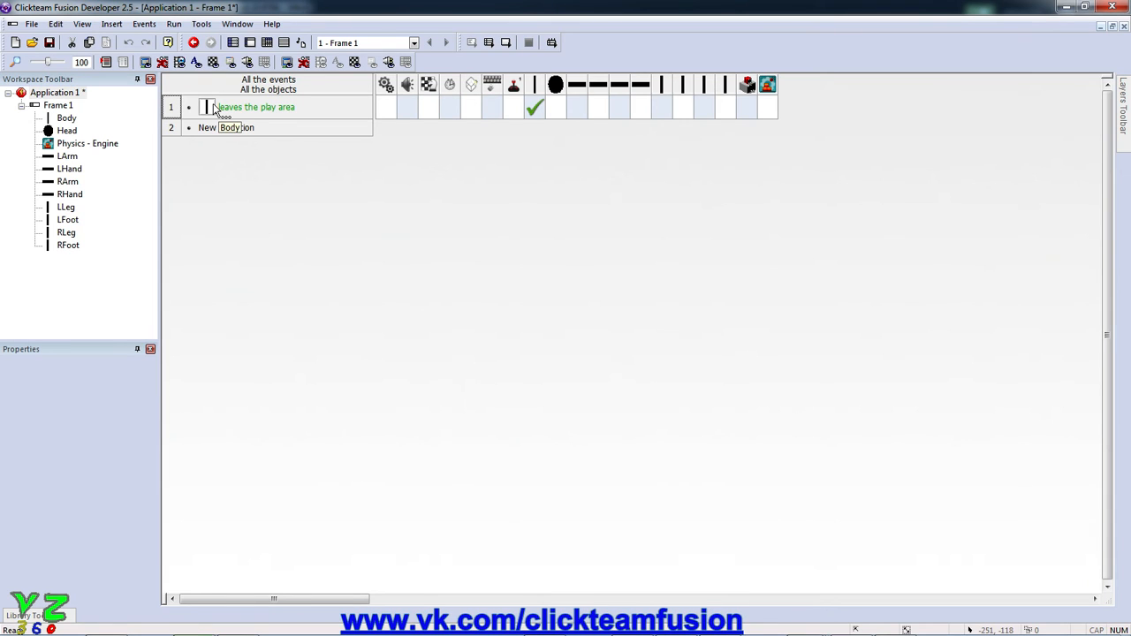
left_click(226, 127)
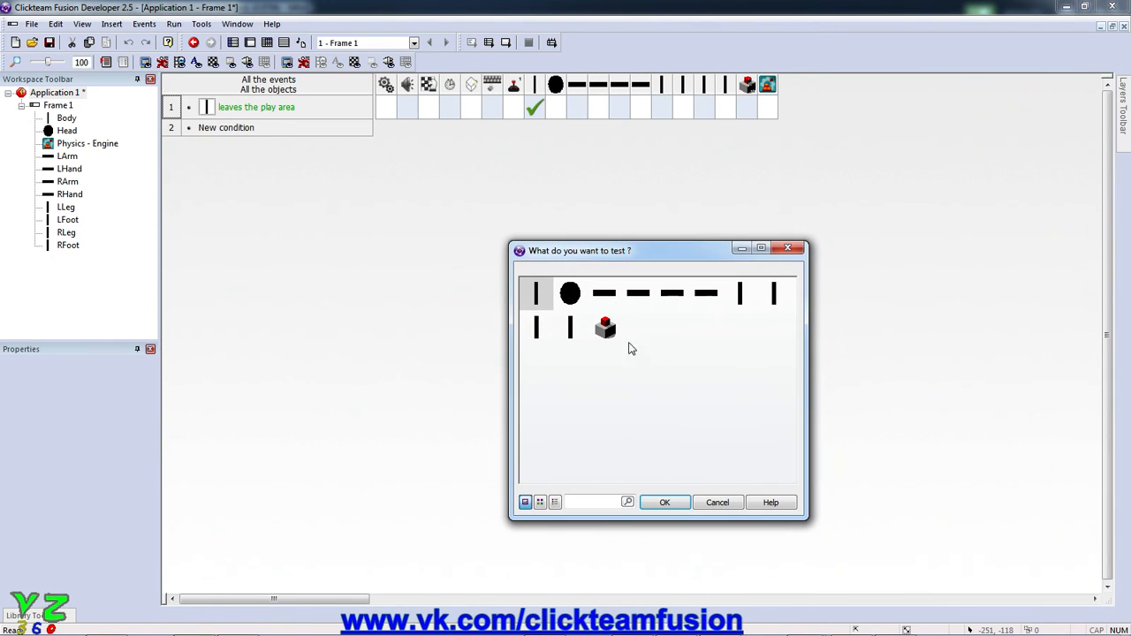
double_click(606, 328)
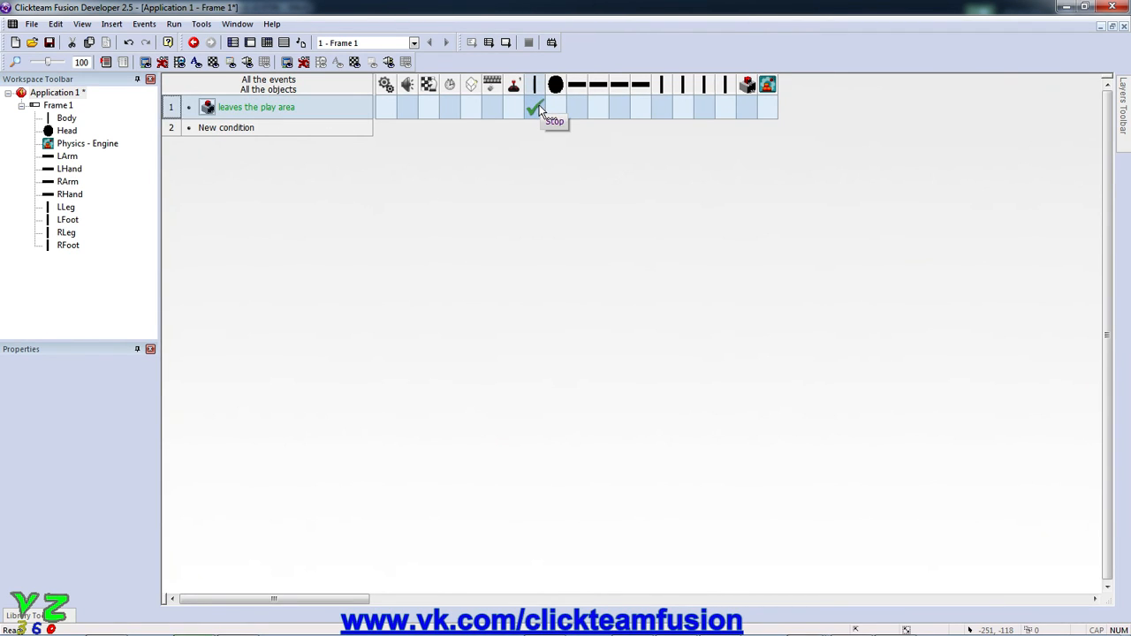
right_click(747, 113)
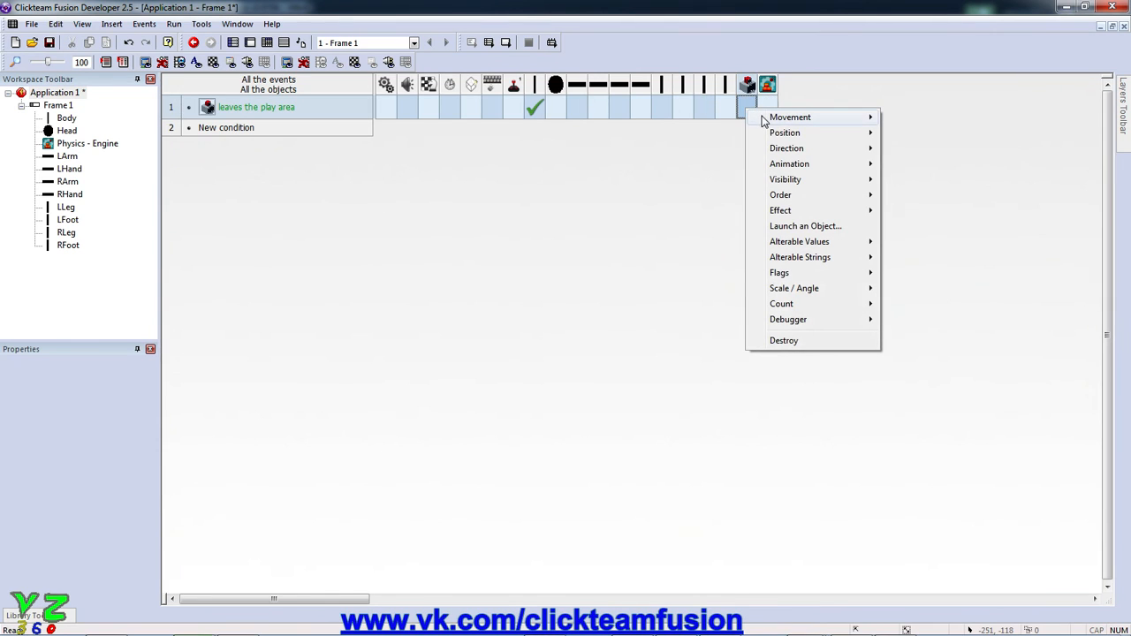
mouse_move(769, 124)
left_click(937, 116)
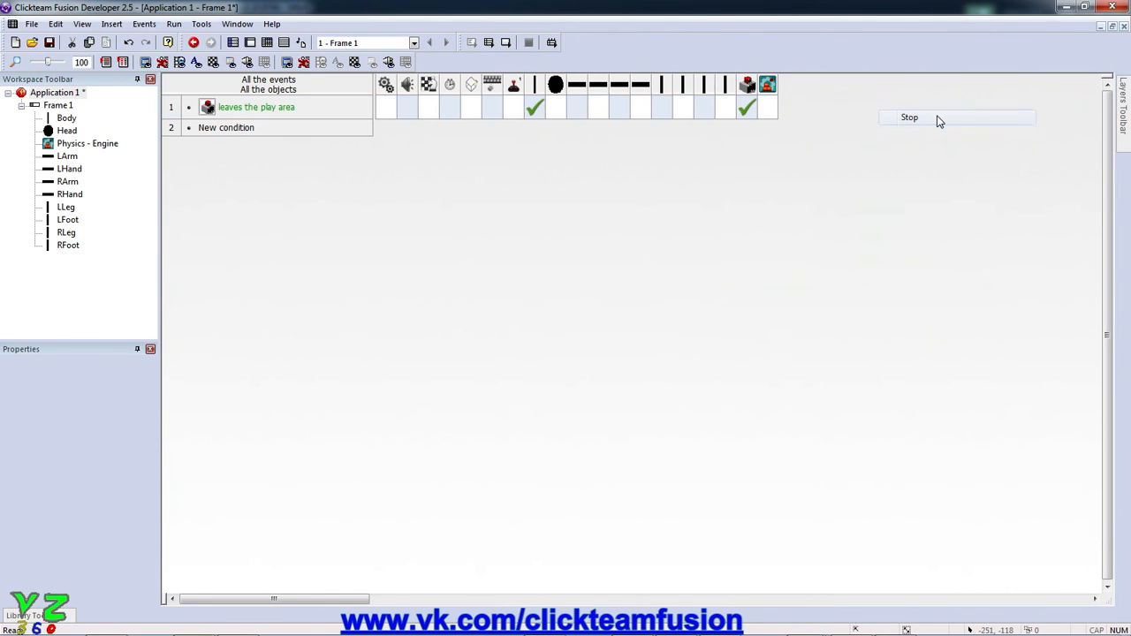
Delete Body's Stop action from the first event and test-run the stick figure.
left_click(542, 112)
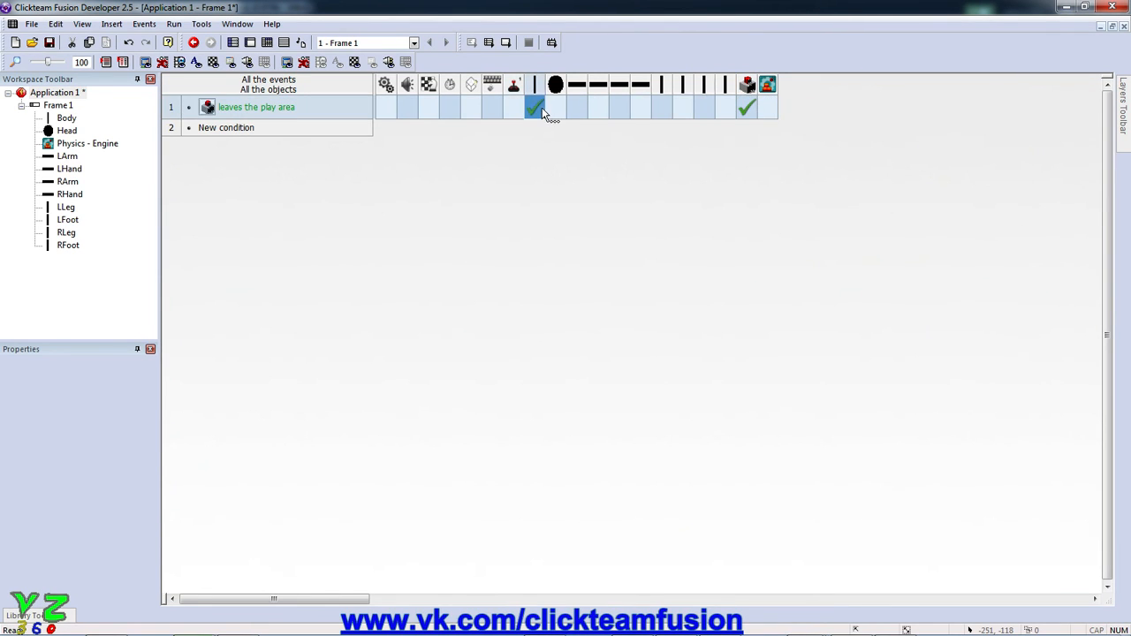
right_click(543, 112)
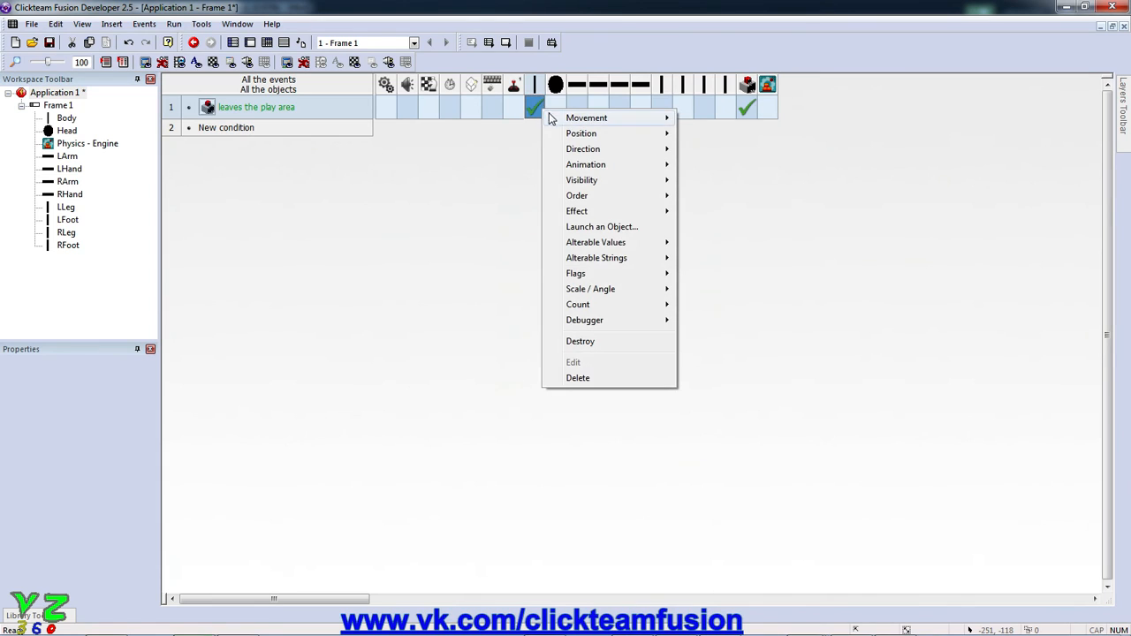
left_click(616, 376)
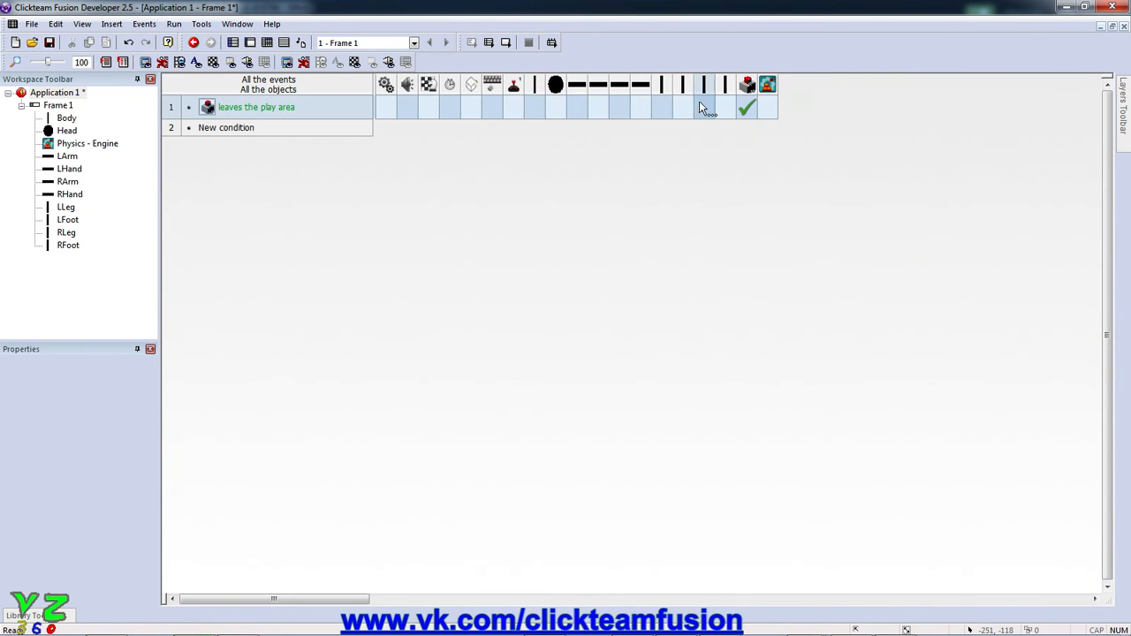
left_click(503, 43)
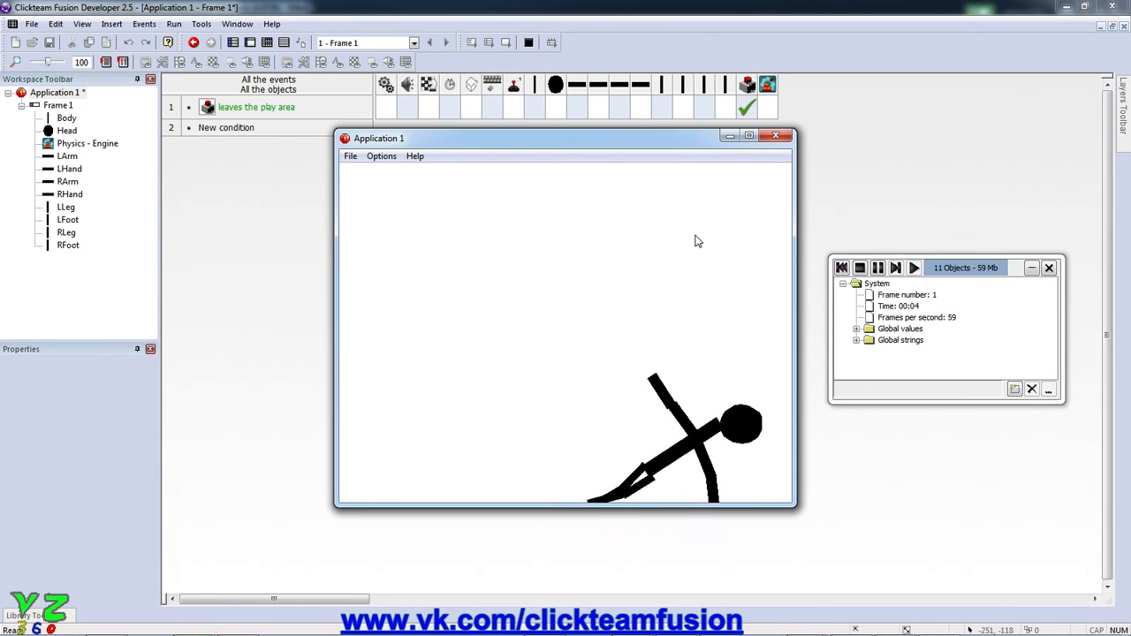
left_click(774, 136)
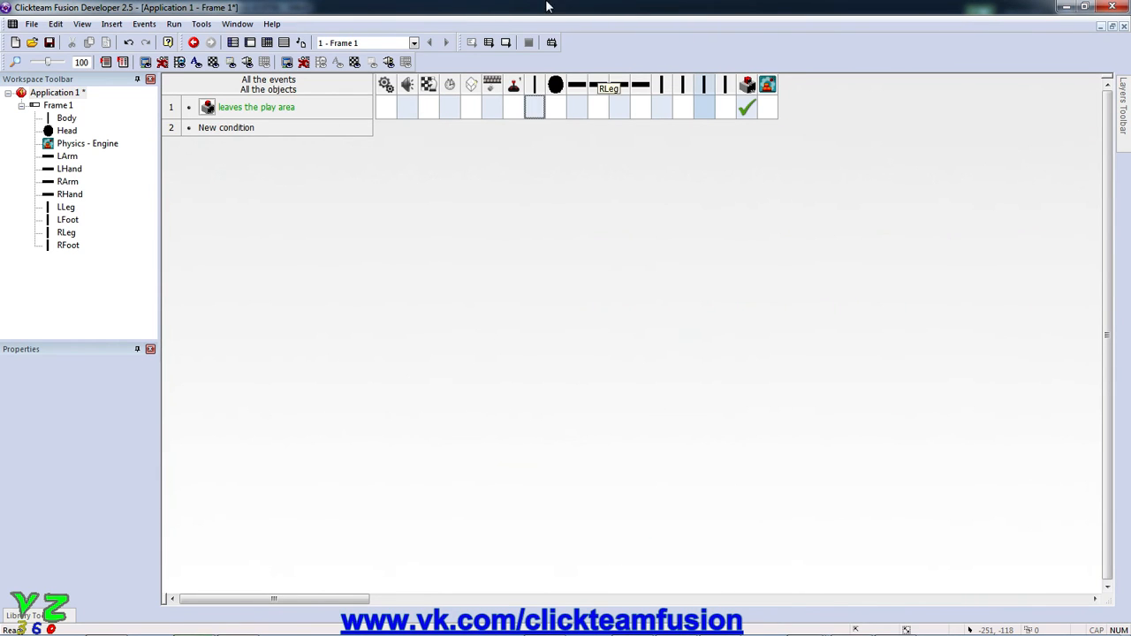
Add a new event with the keyboard condition Upon pressing "Up Arrow".
left_click(226, 129)
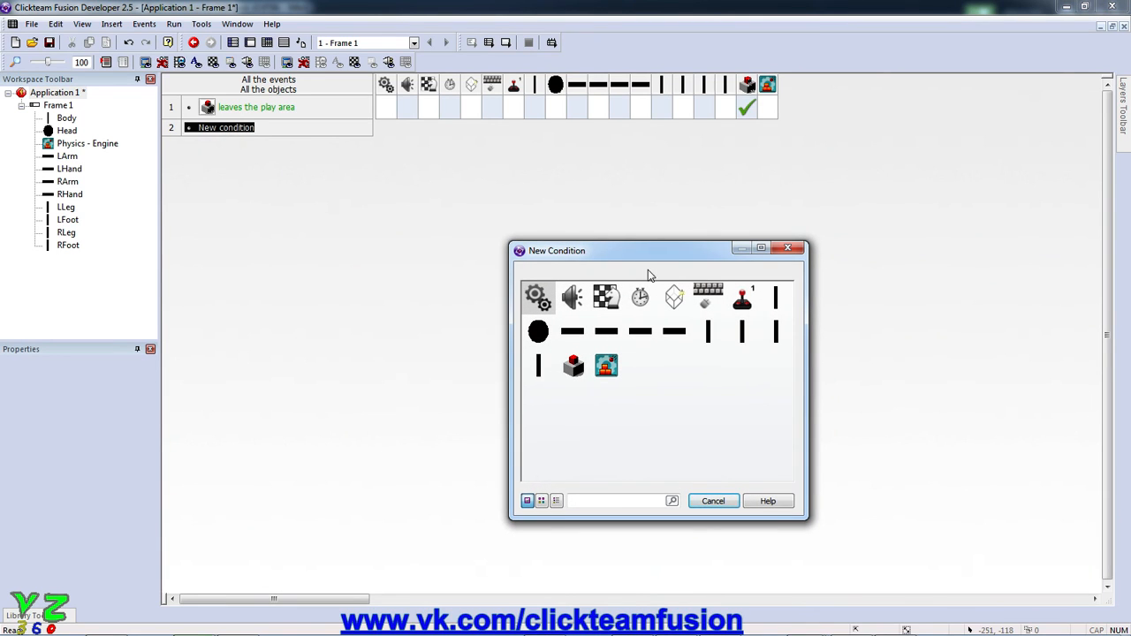
left_click(704, 297)
mouse_move(751, 301)
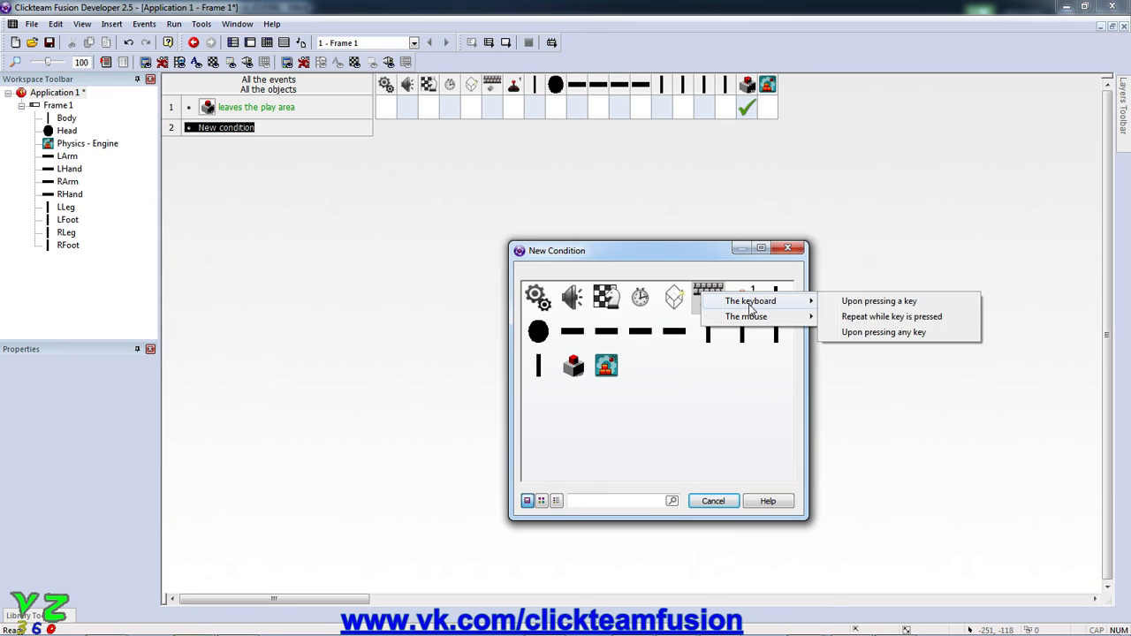
left_click(842, 301)
key("Up")
left_click(237, 129)
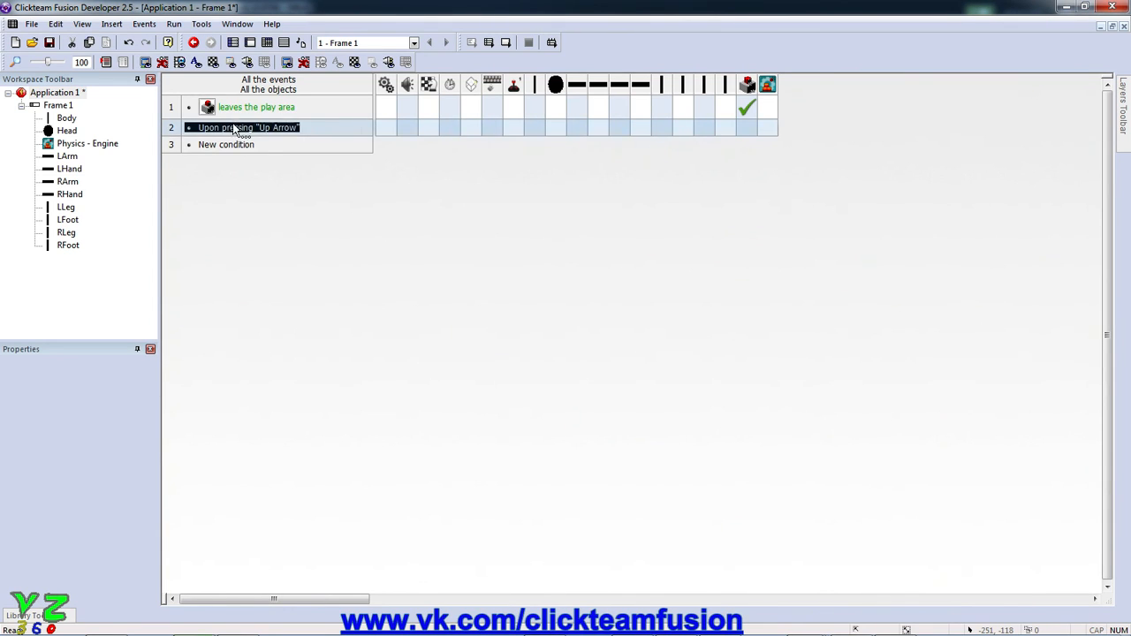
left_click(552, 171)
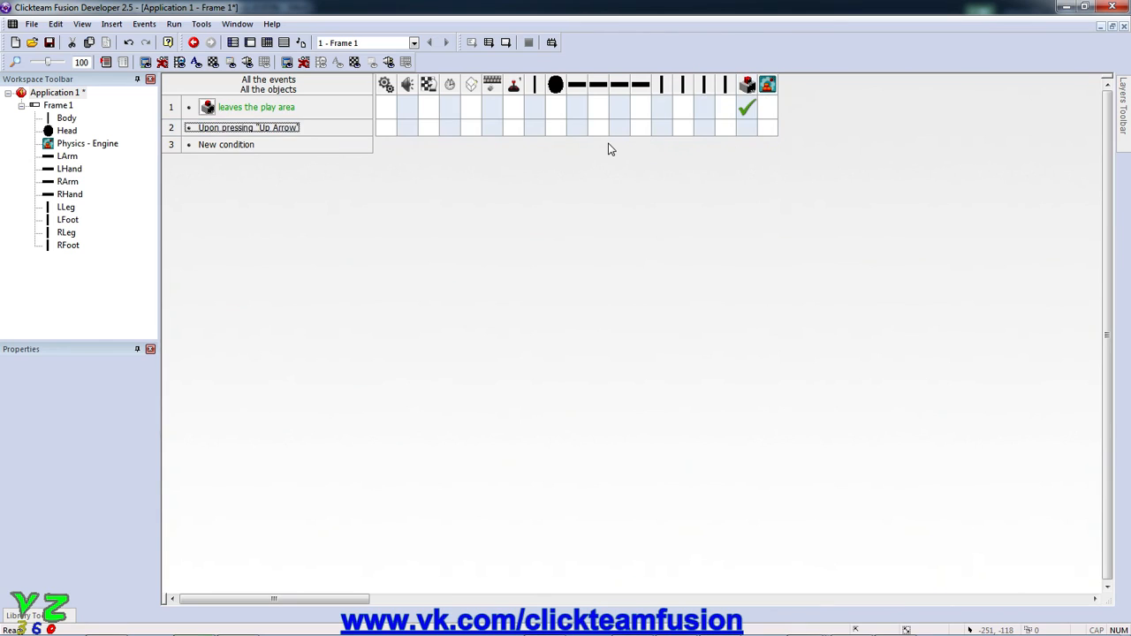
Add an Apply impulse action for the Physical objects group to the Up Arrow event, with strength 10 and angle 90 degrees.
right_click(747, 127)
mouse_move(850, 133)
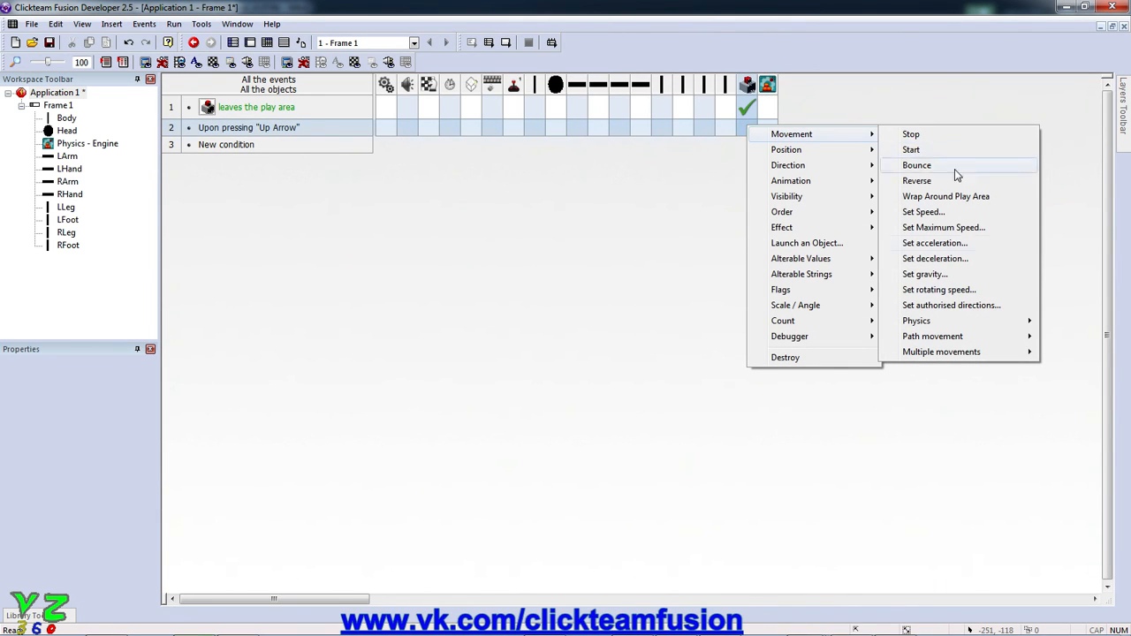
mouse_move(966, 325)
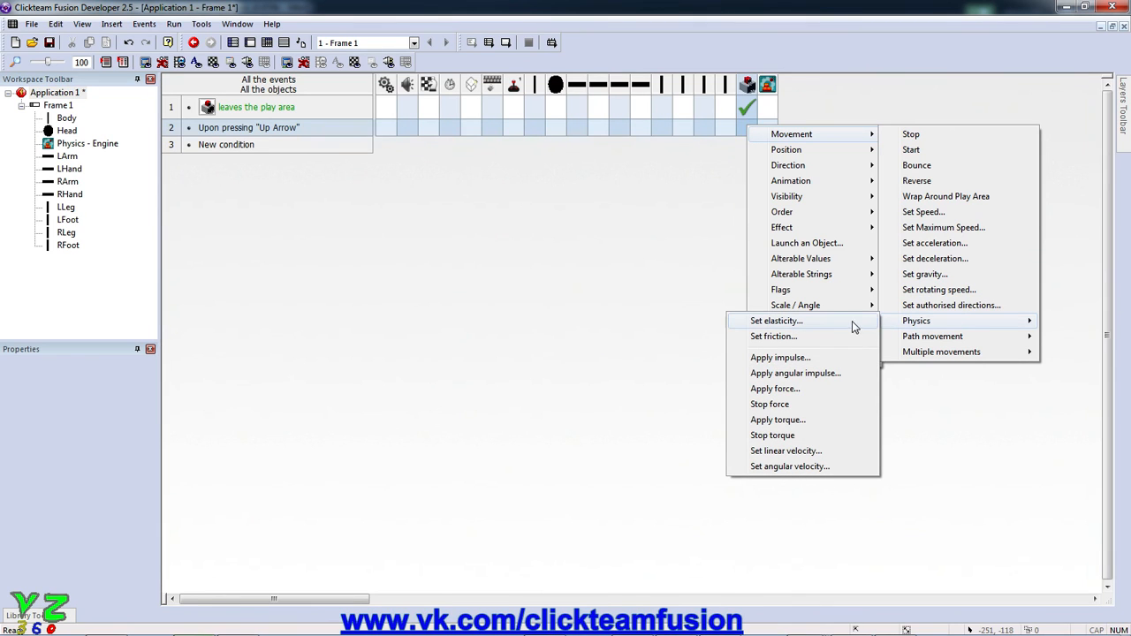
left_click(782, 358)
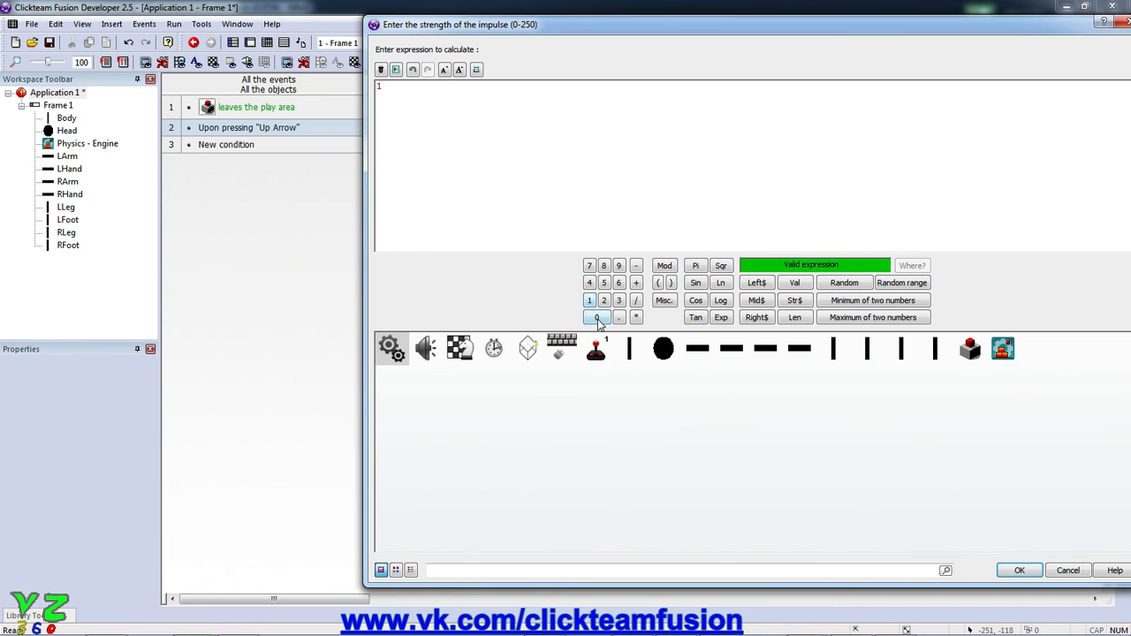
left_click(597, 317)
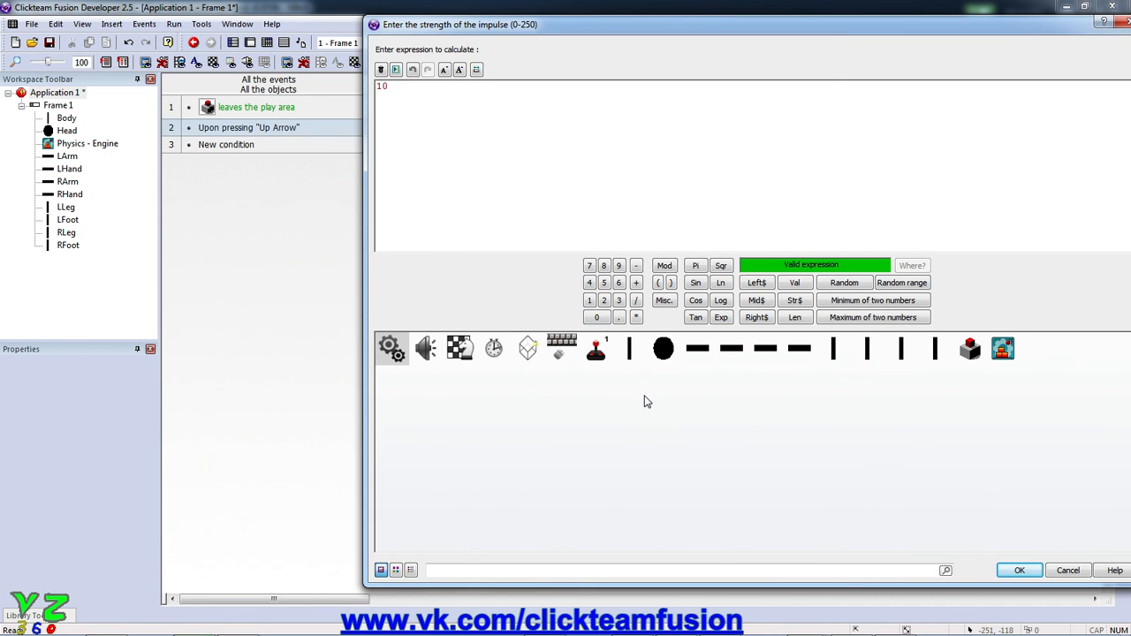
left_click(1020, 570)
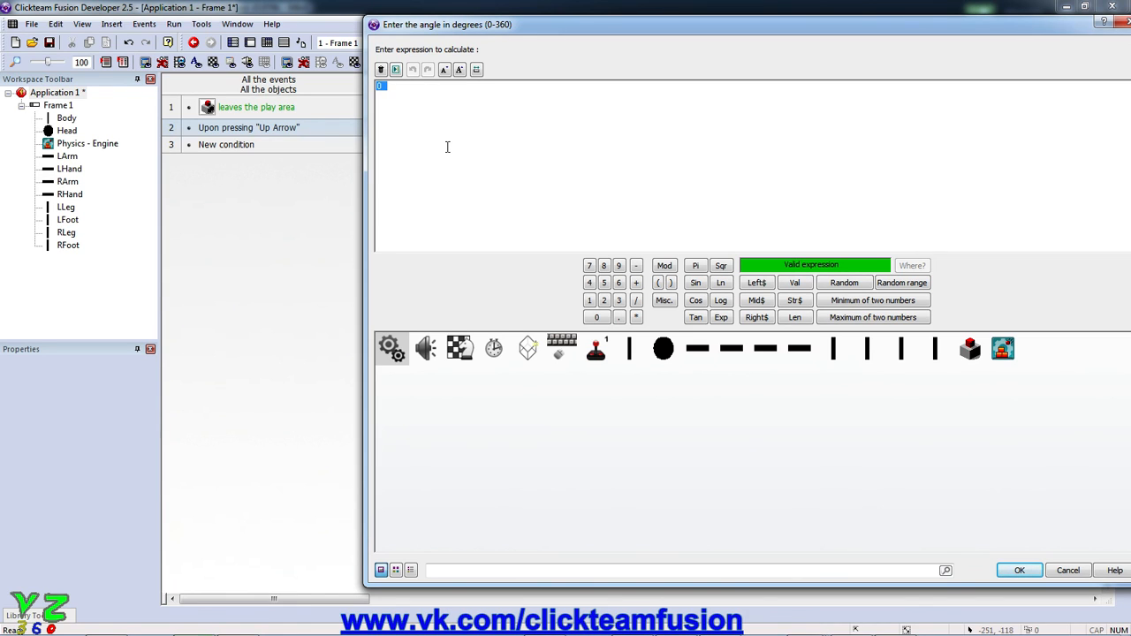
type("90")
left_click(1014, 570)
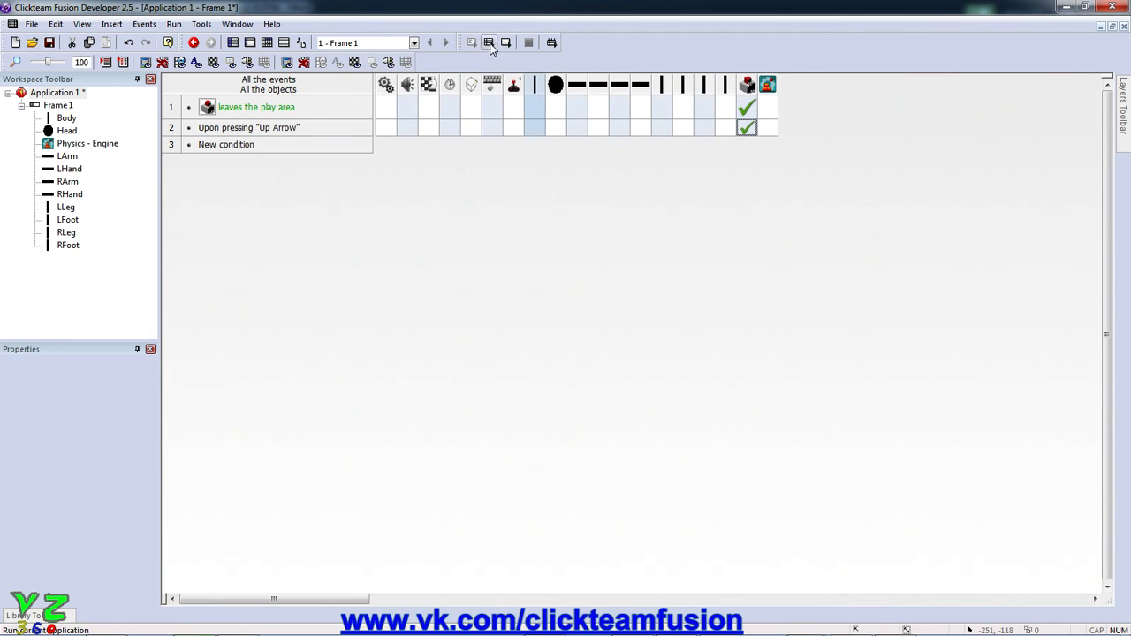
Test-run the frame and trigger the upward impulse on the stick figure, ending with the run closed.
left_click(490, 42)
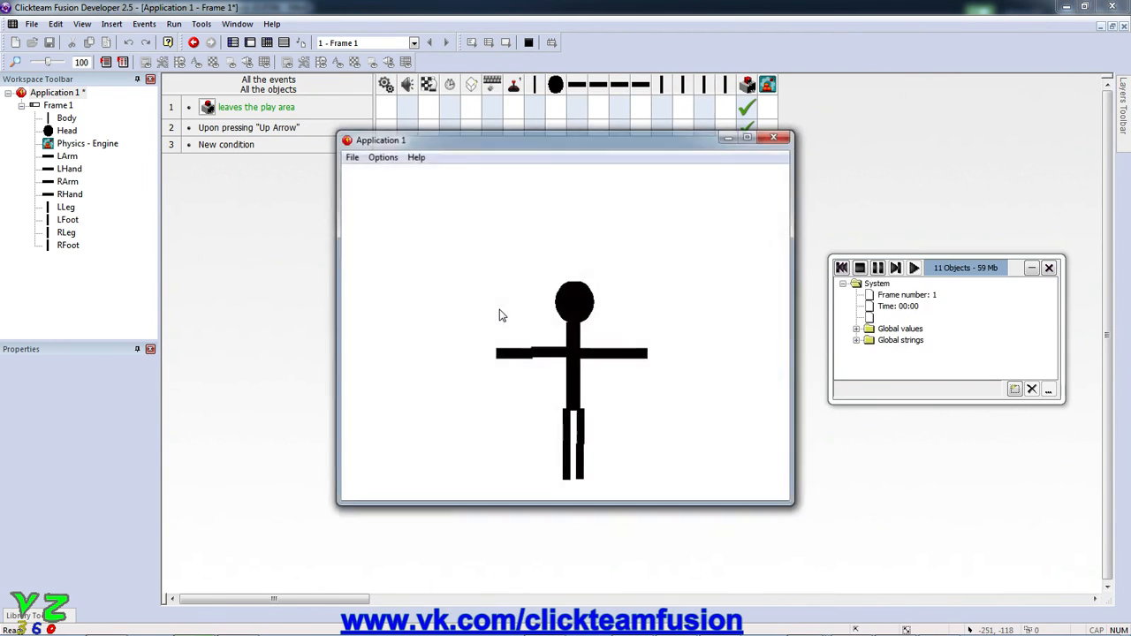
key("Up")
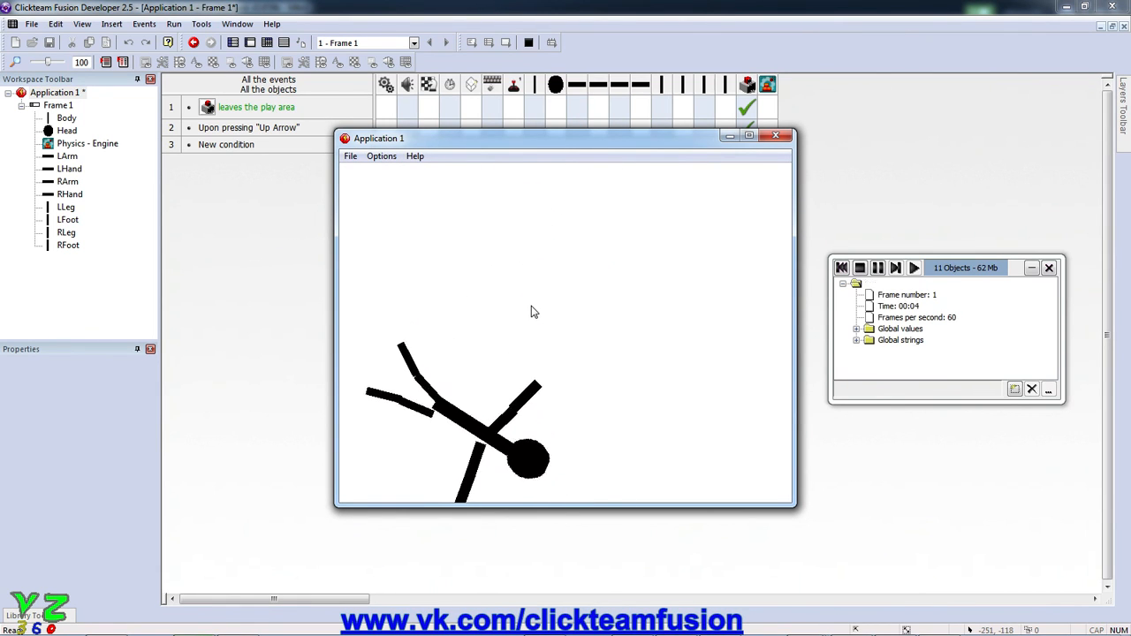
key("Up")
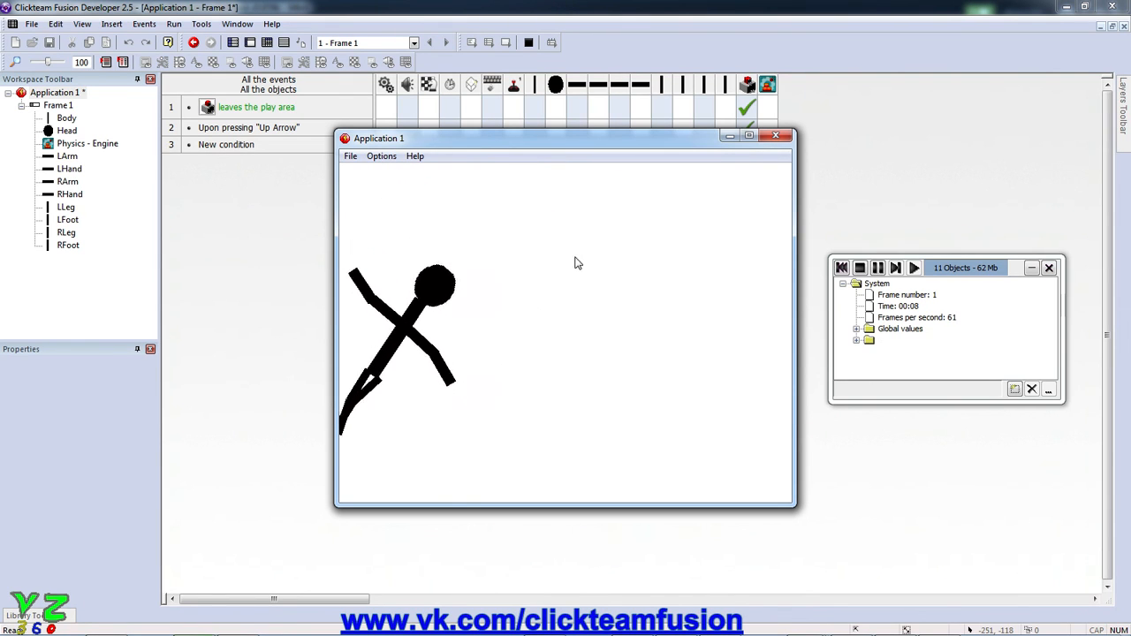
left_click(789, 136)
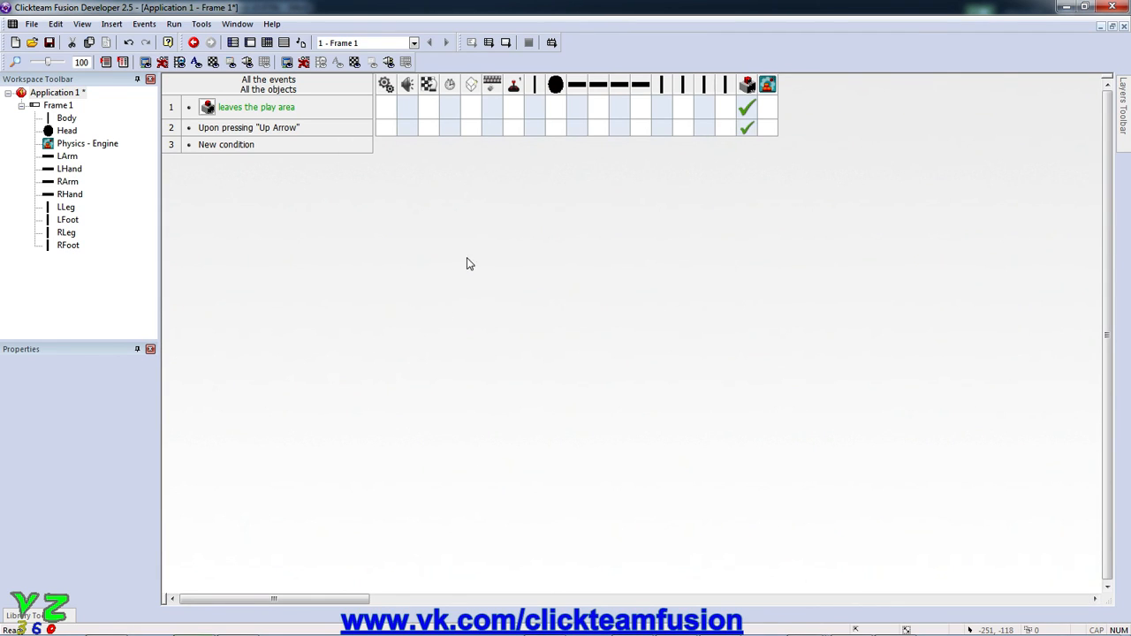
Add an event for a collision between the Physical objects group and itself, with a movement Stop action for that group.
left_click(243, 146)
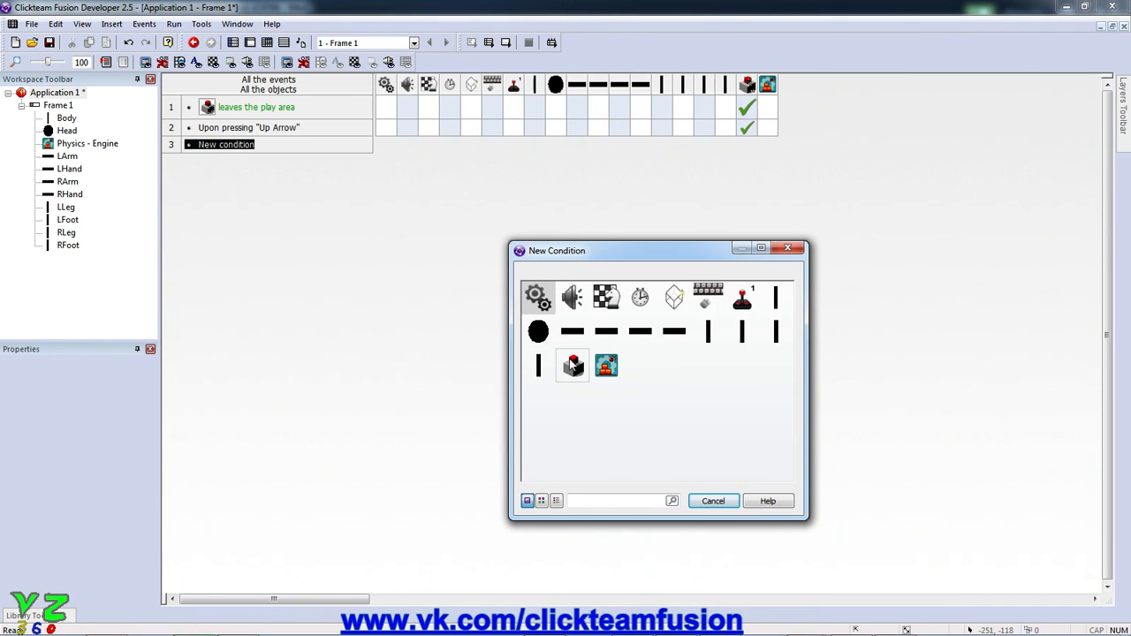
left_click(572, 364)
mouse_move(574, 370)
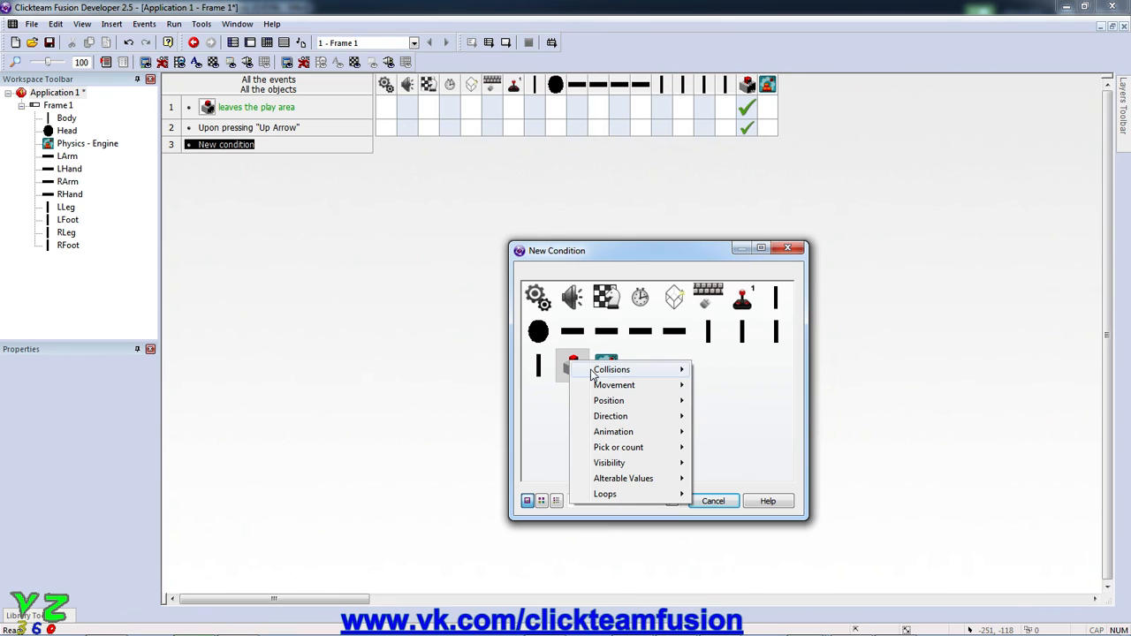
left_click(725, 369)
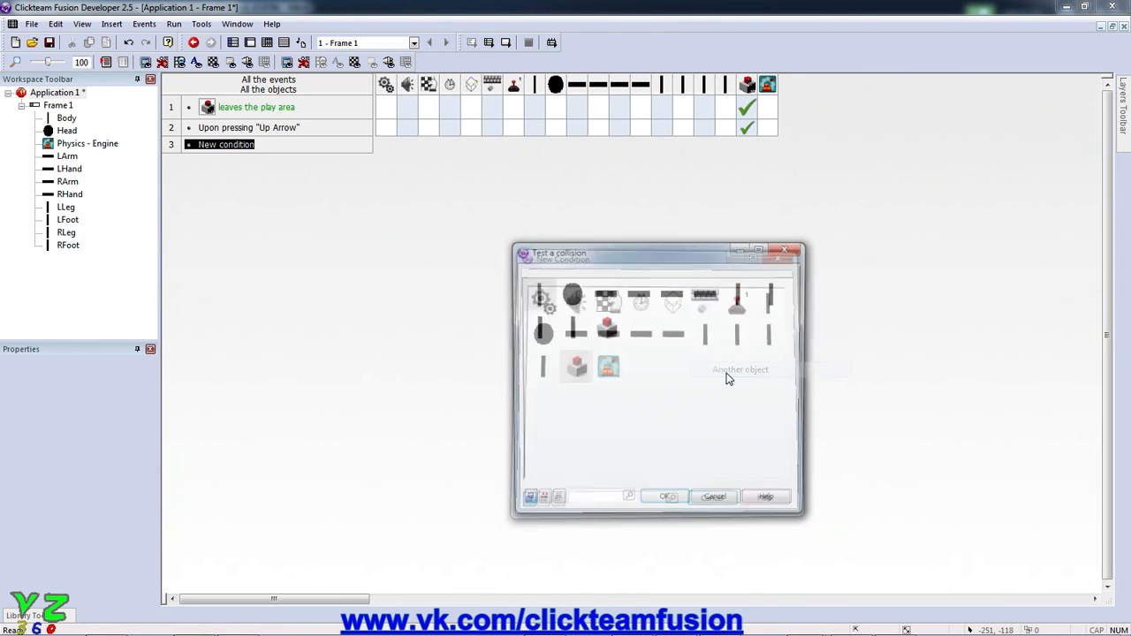
double_click(606, 329)
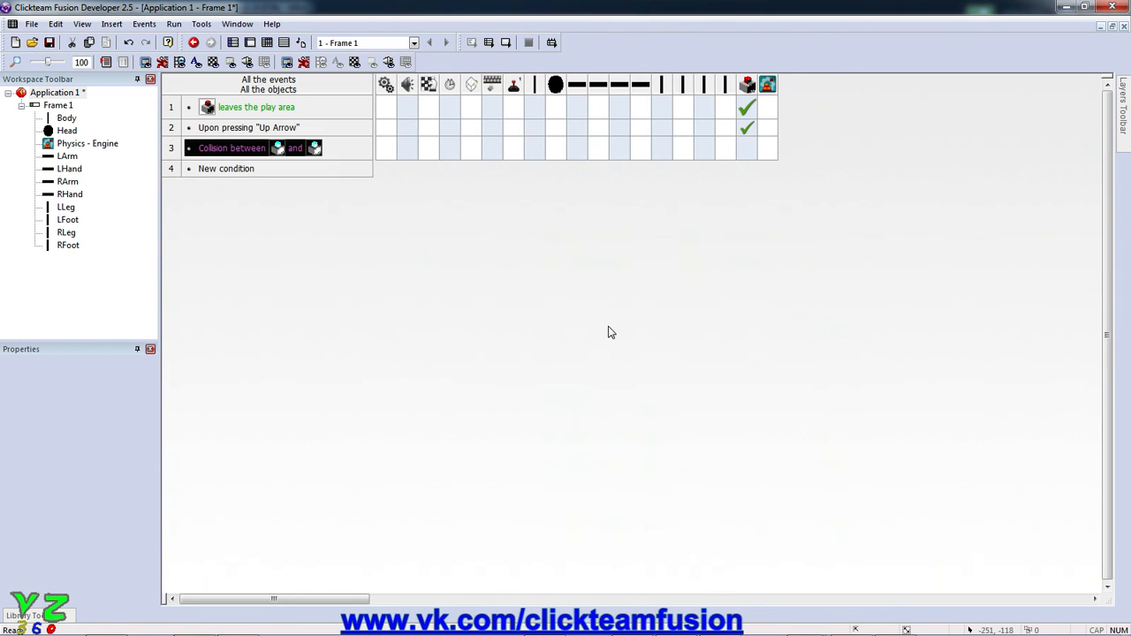
left_click(747, 148)
mouse_move(795, 158)
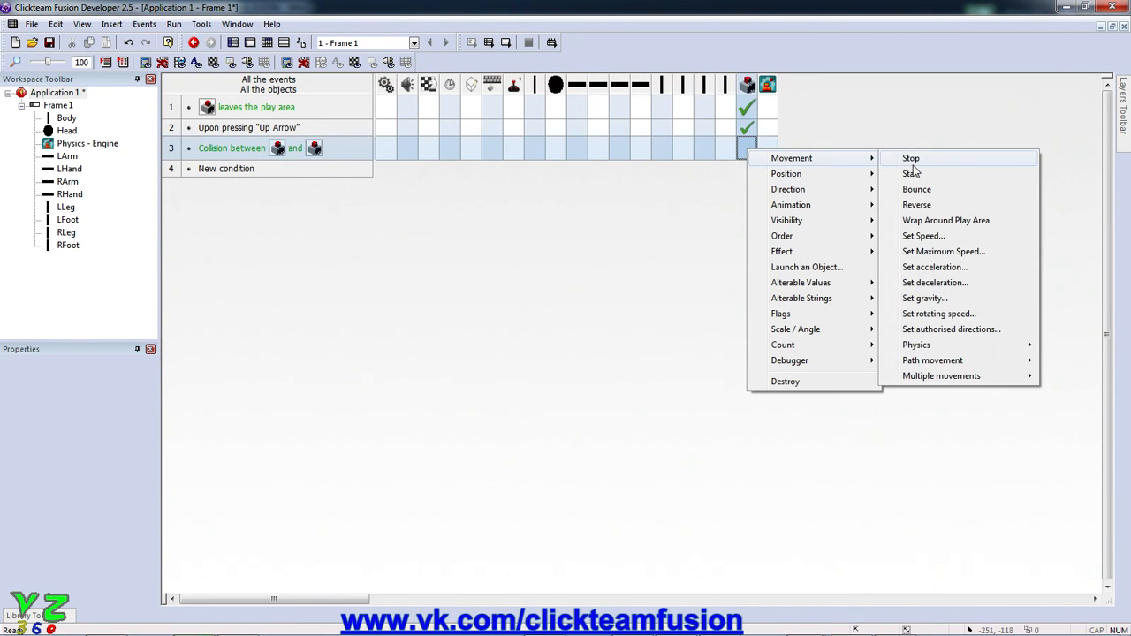
left_click(912, 162)
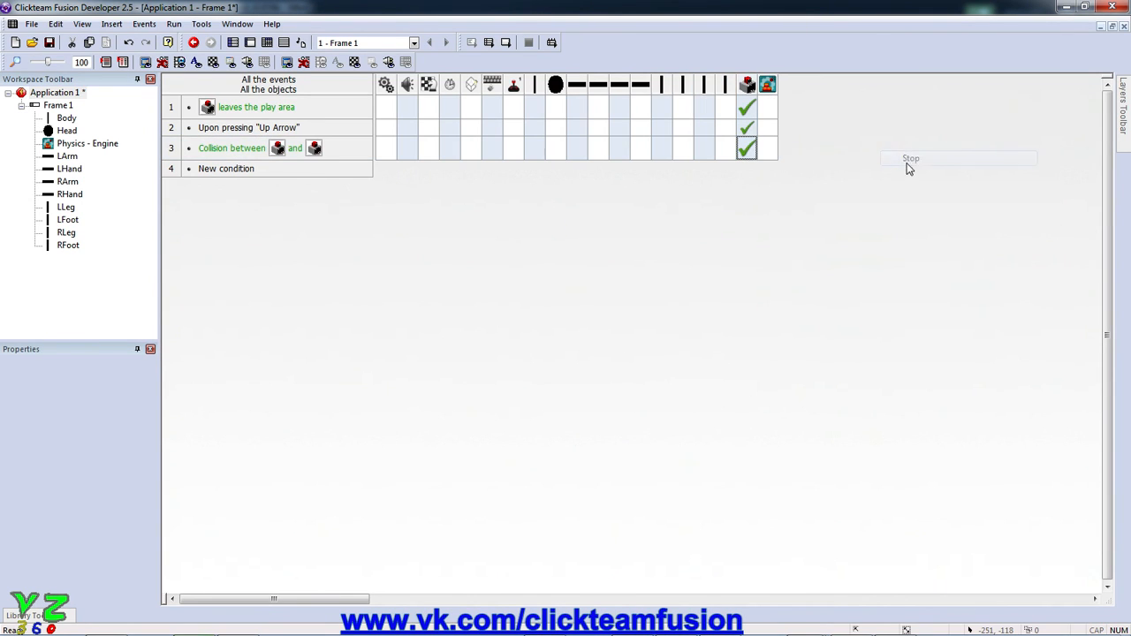
Test-run the stick figure with the collision event in place, triggering the upward impulse several times before closing the run.
left_click(489, 41)
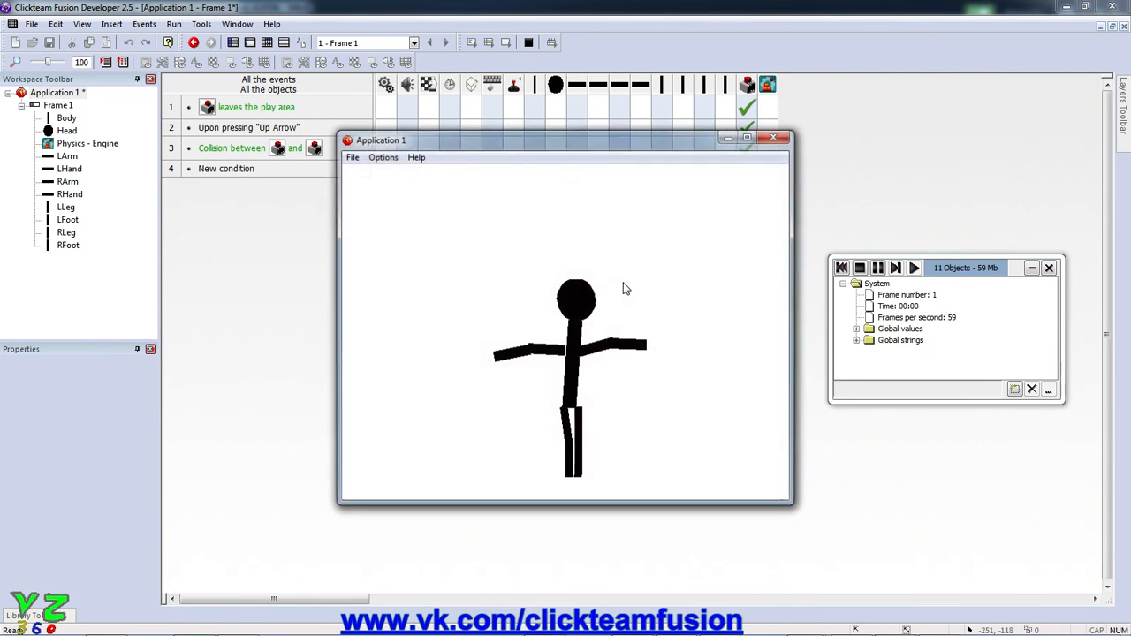
key("Up")
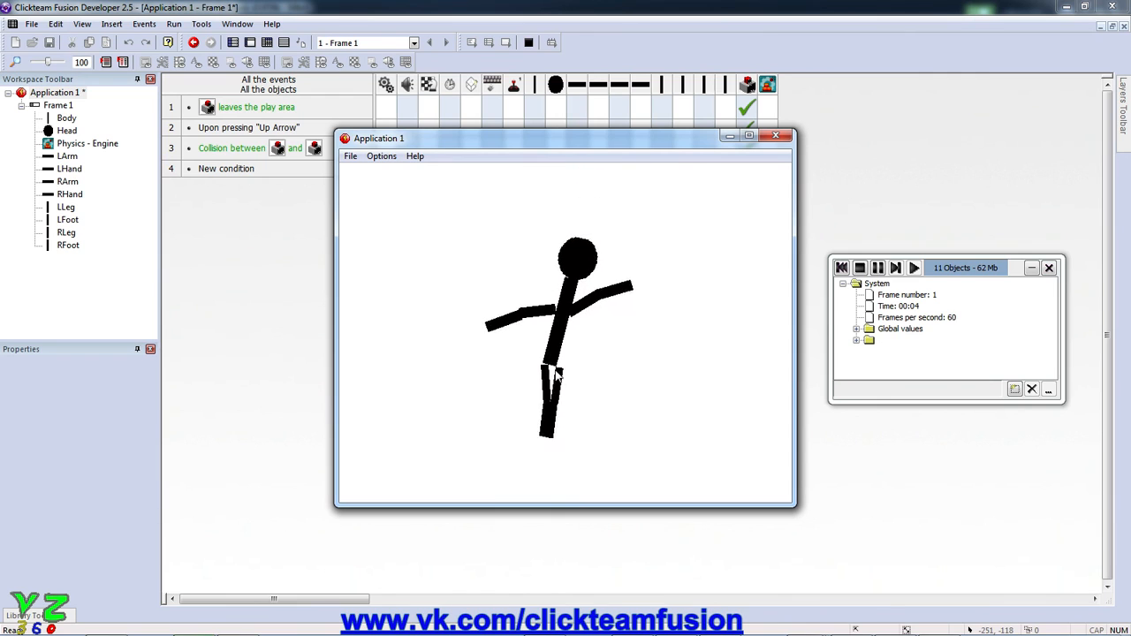
key("Up")
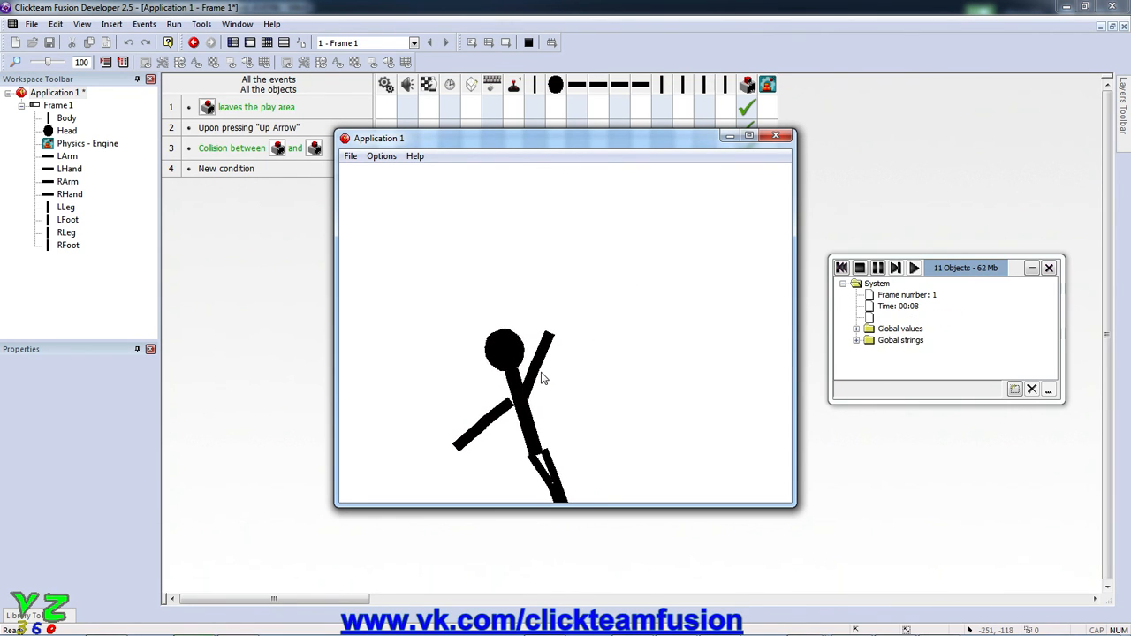
key("Up")
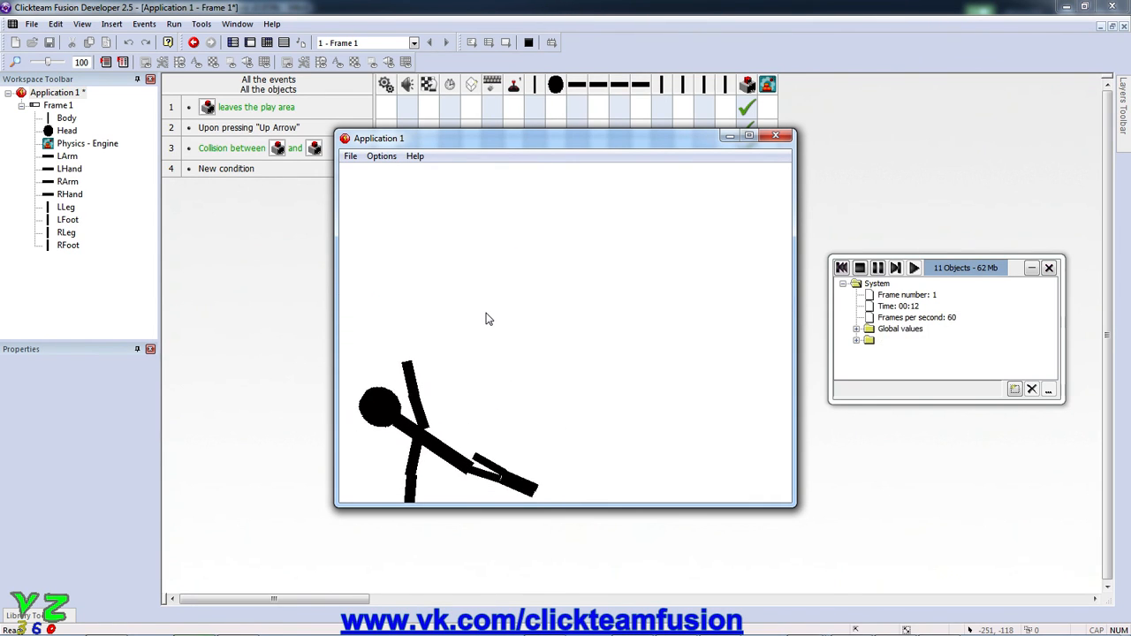
key("Up")
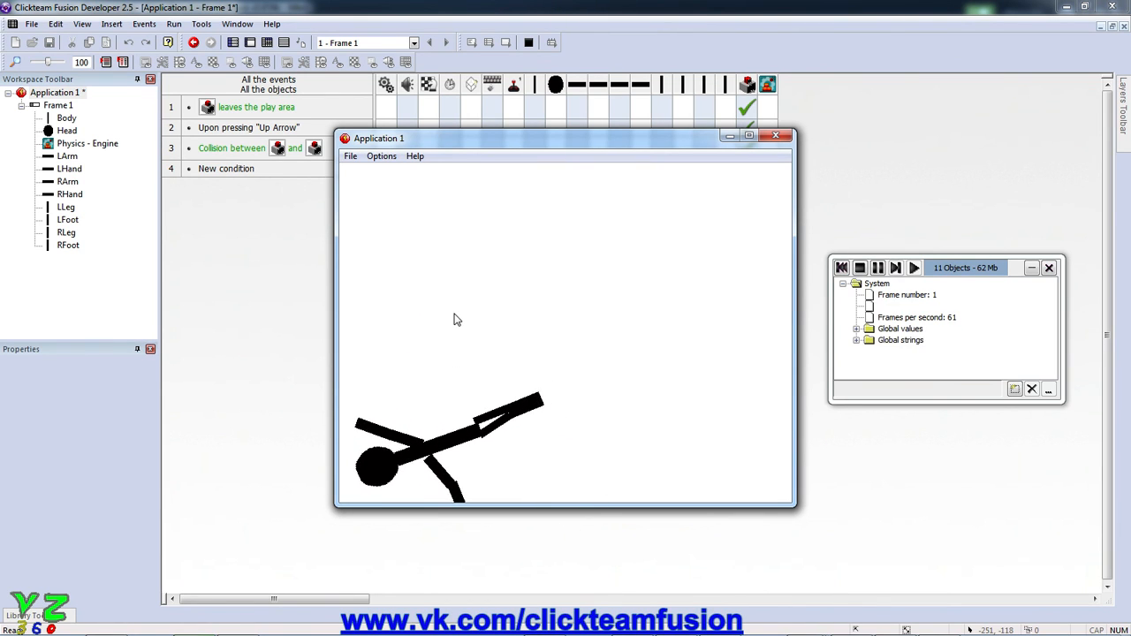
left_click(775, 138)
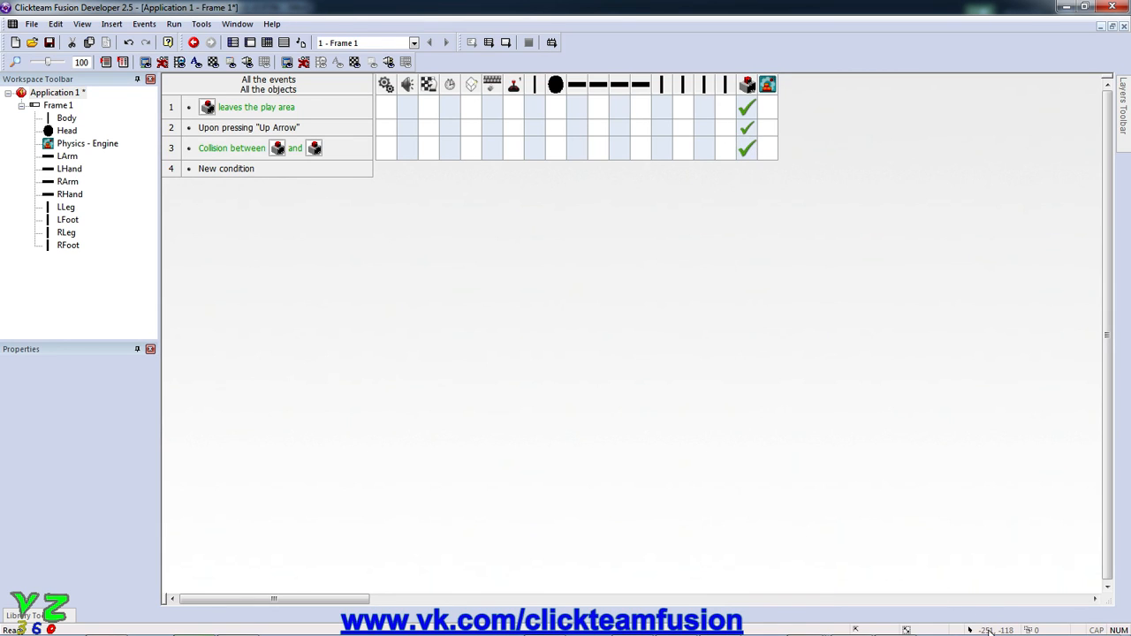
mouse_move(989, 632)
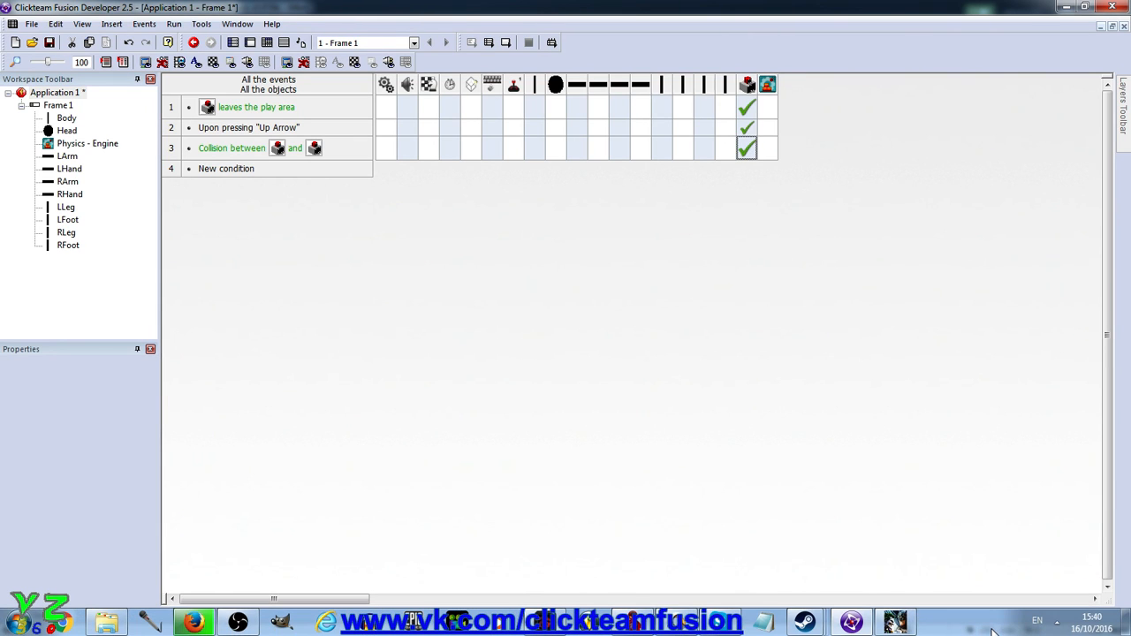